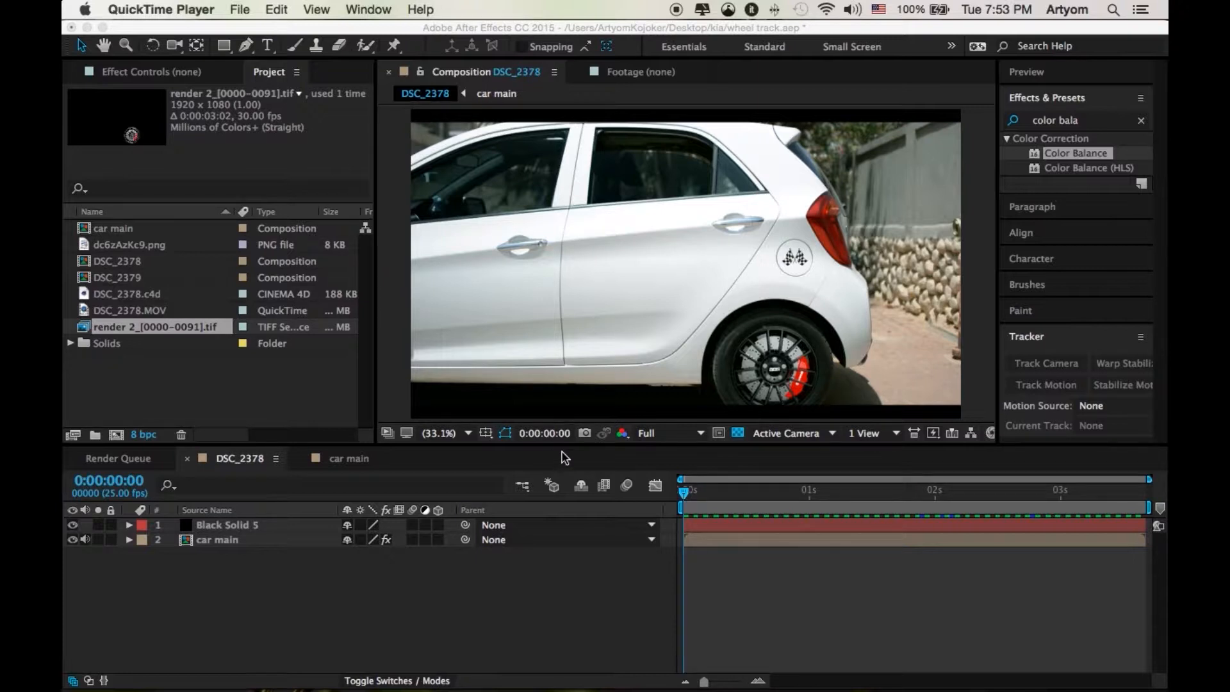
Play back and scrub the finished DSC_2378 composition to review the replaced wheel and the flag decal
click(701, 490)
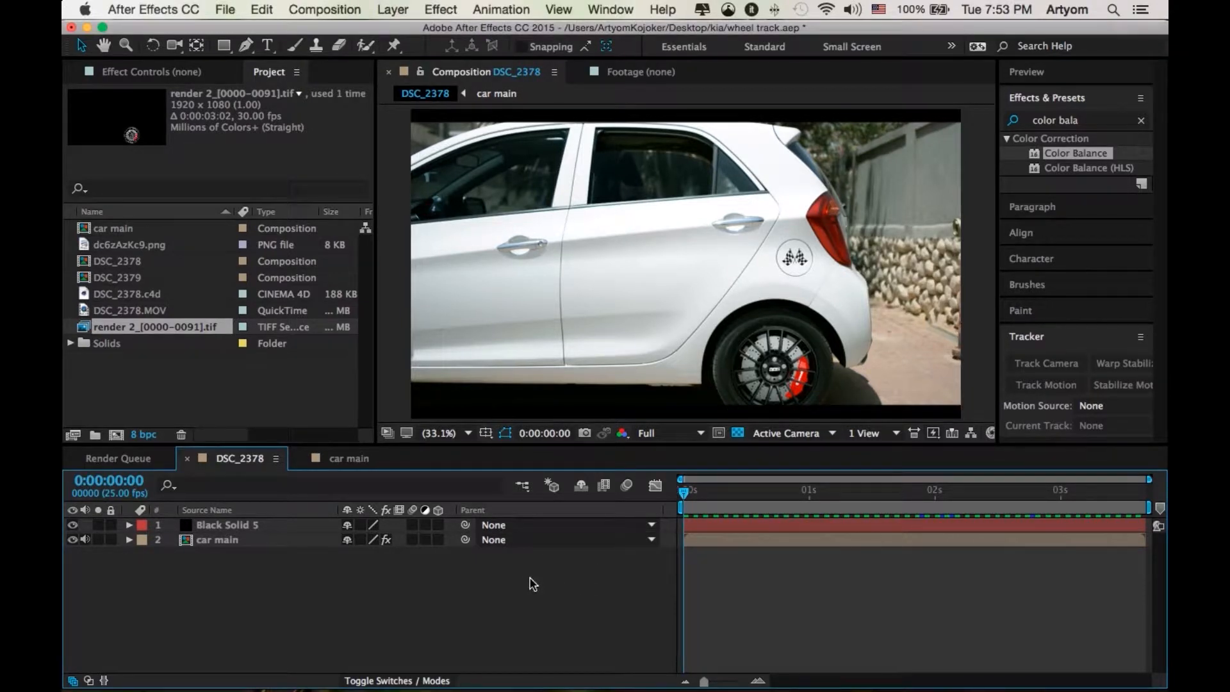
key(space)
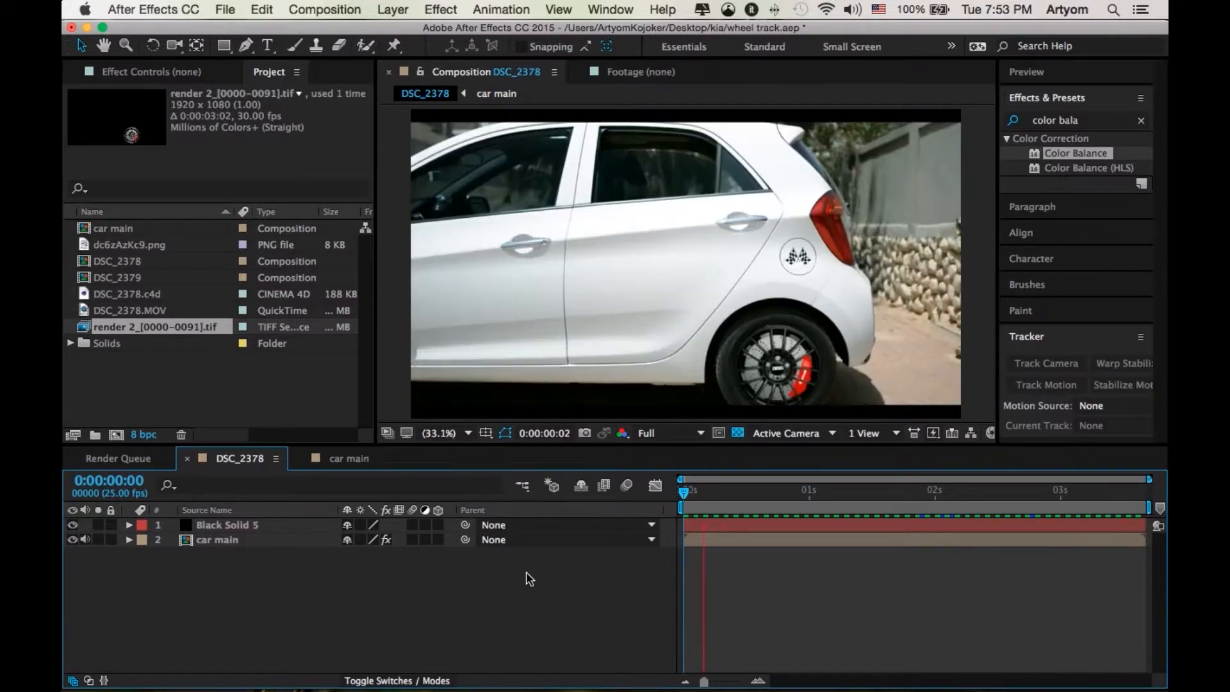
key(space)
drag(812, 492, 891, 493)
click(689, 494)
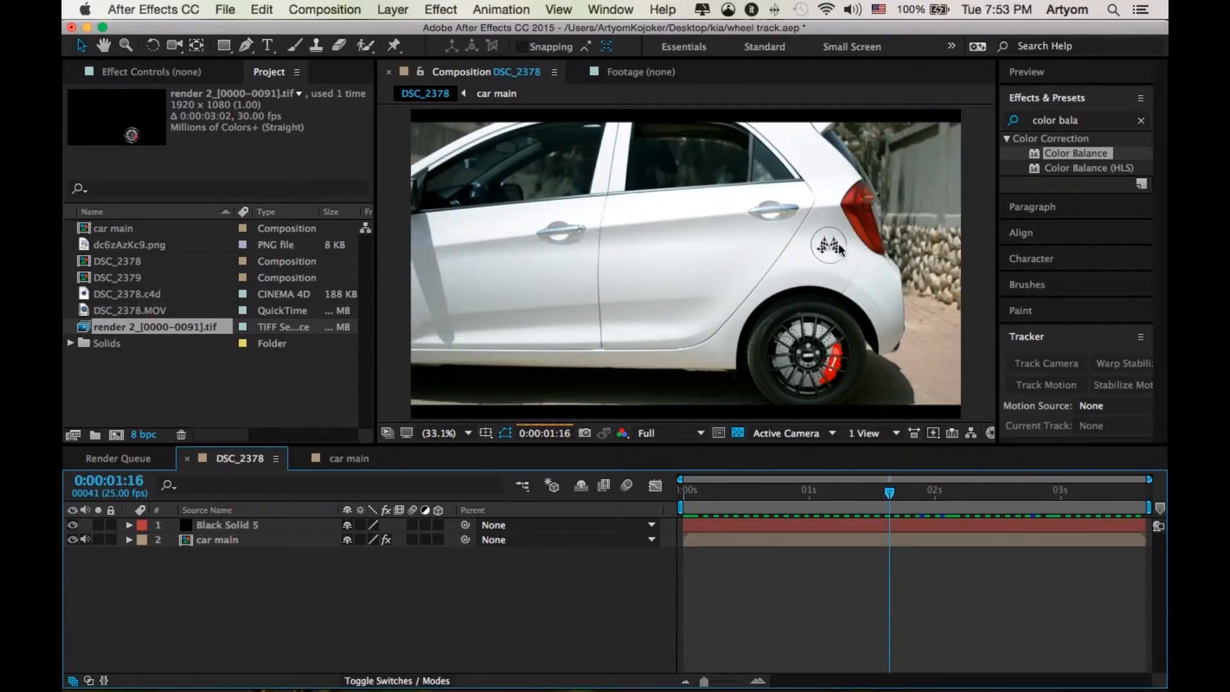
Examine the checkered-flag decal on the fuel cap up close and scrub the full car shot between 0:00:01:16 and 0:00:01:24
scroll(827, 234, up, 3)
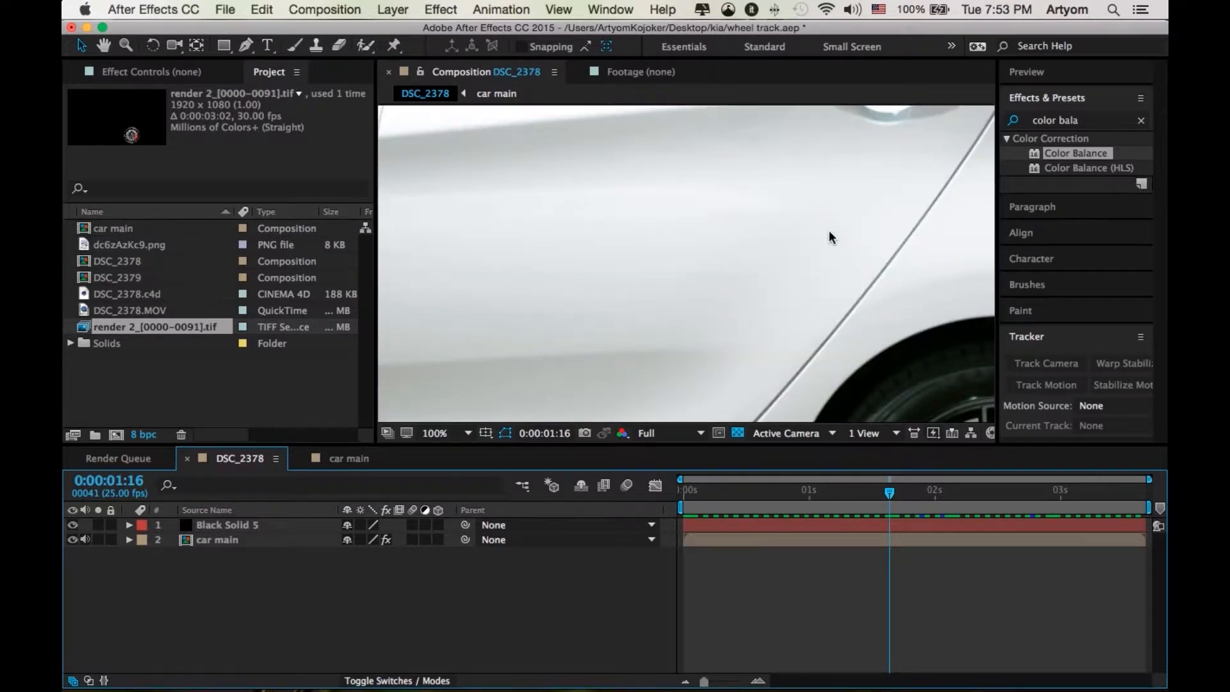
key(space)
drag(833, 192, 601, 307)
drag(746, 280, 663, 265)
scroll(732, 318, up, 1)
key(space)
drag(729, 314, 638, 224)
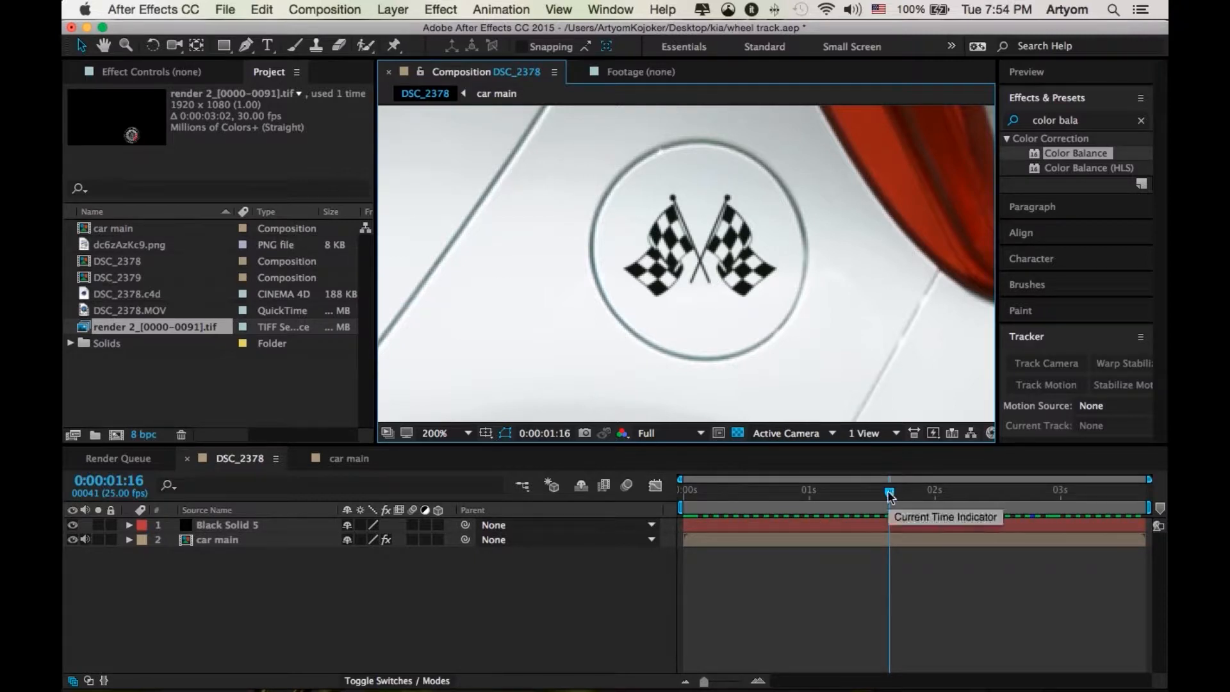
click(468, 433)
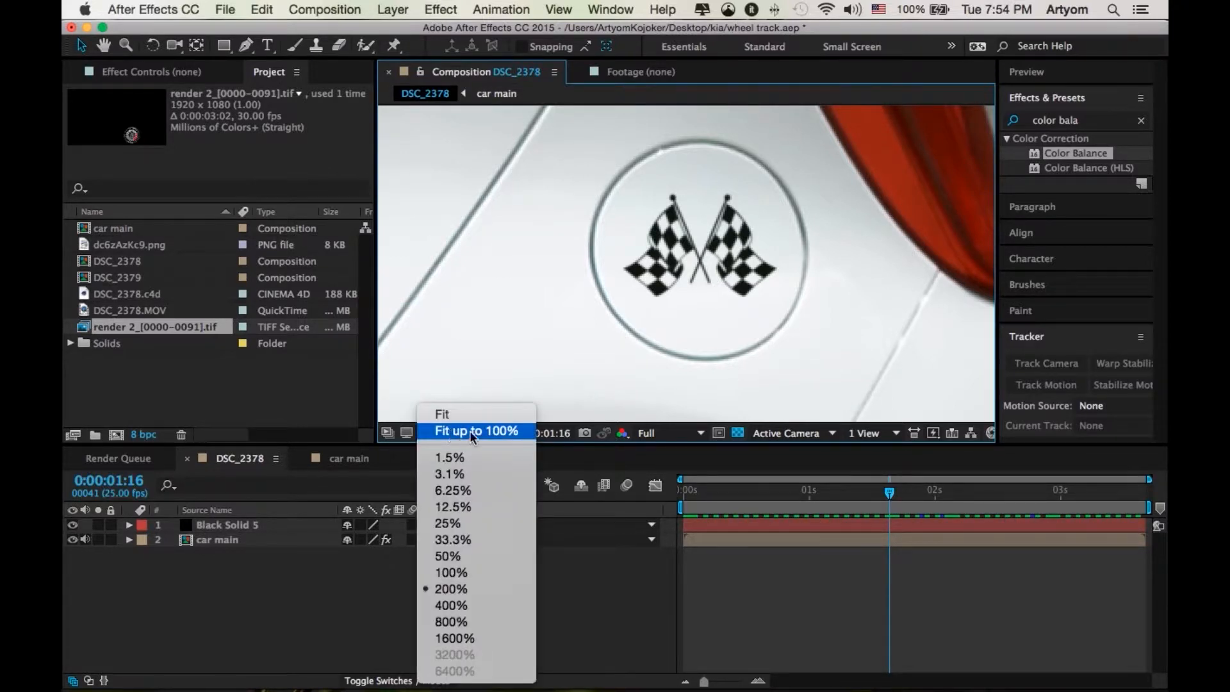
click(477, 429)
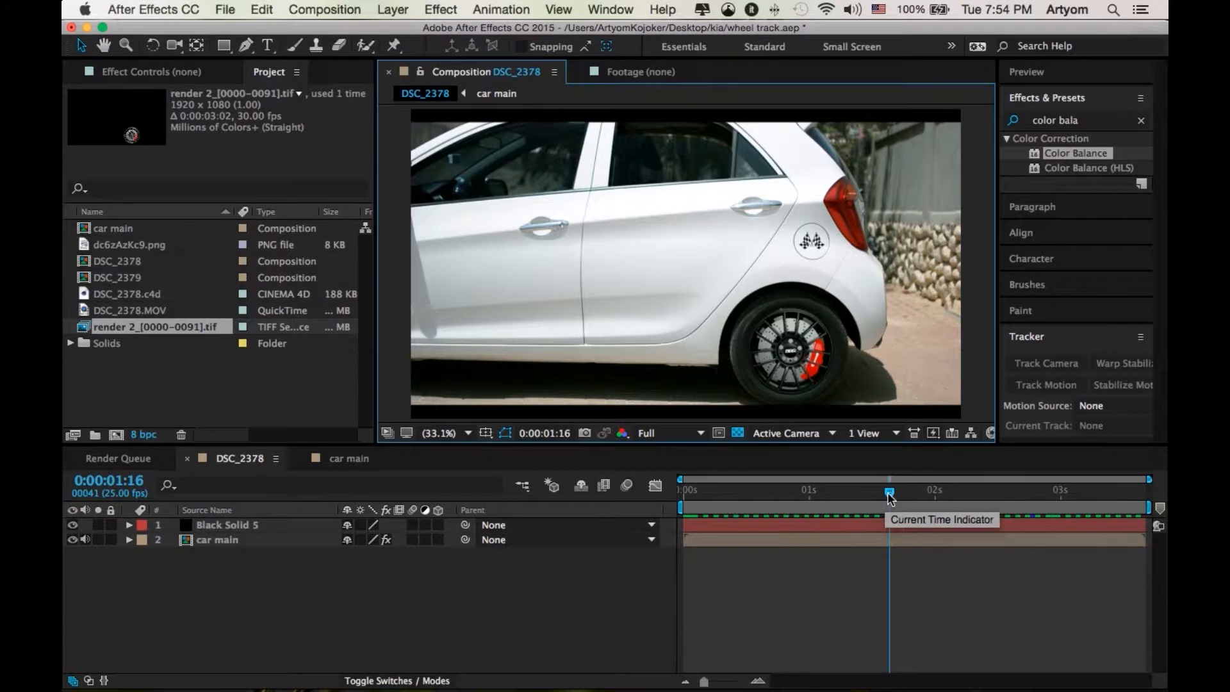
drag(889, 496, 930, 494)
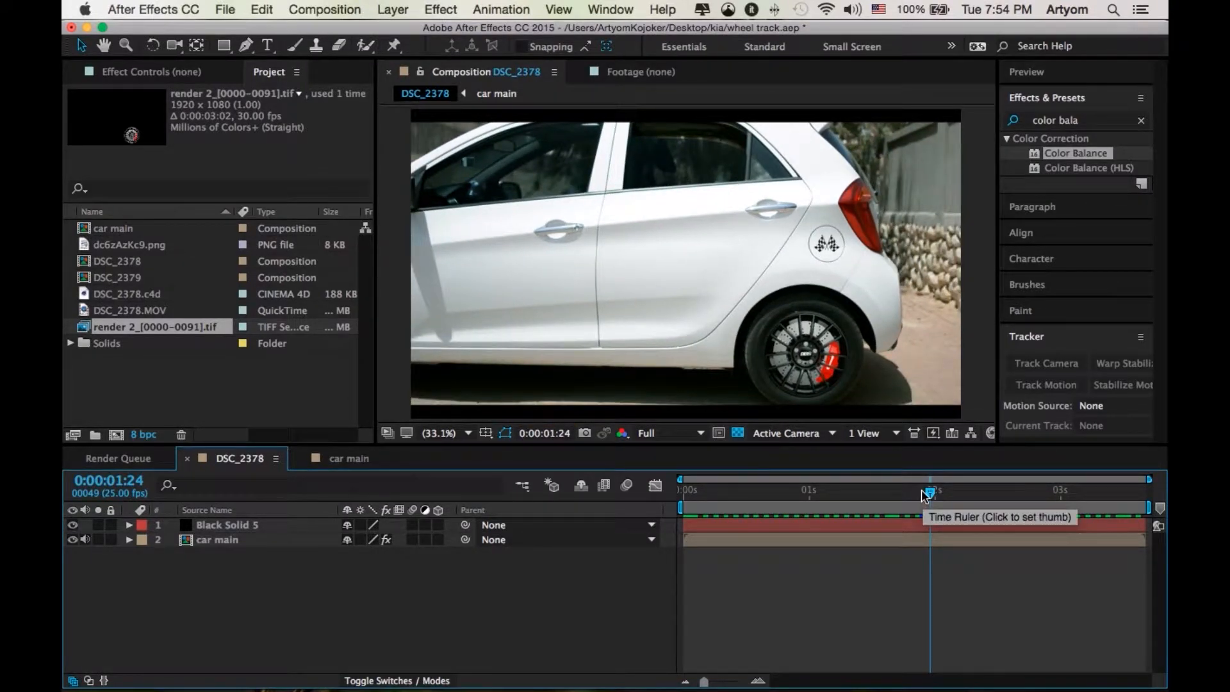
mouse_move(926, 494)
mouse_down()
mouse_move(1114, 490)
mouse_move(904, 494)
mouse_up()
Open the car main composition and hide its top six layers, from dc6zAzKc9.png down to the render 2 sequence
click(350, 460)
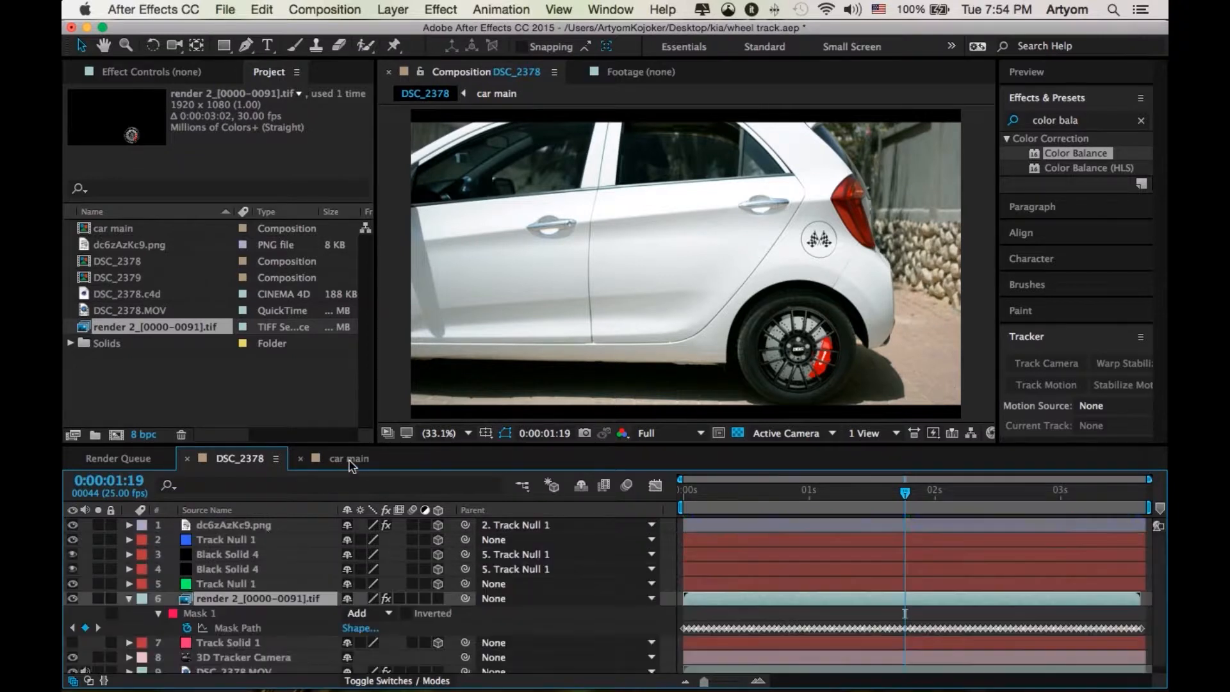
drag(72, 525, 73, 598)
scroll(235, 619, down, 1)
scroll(236, 603, up, 1)
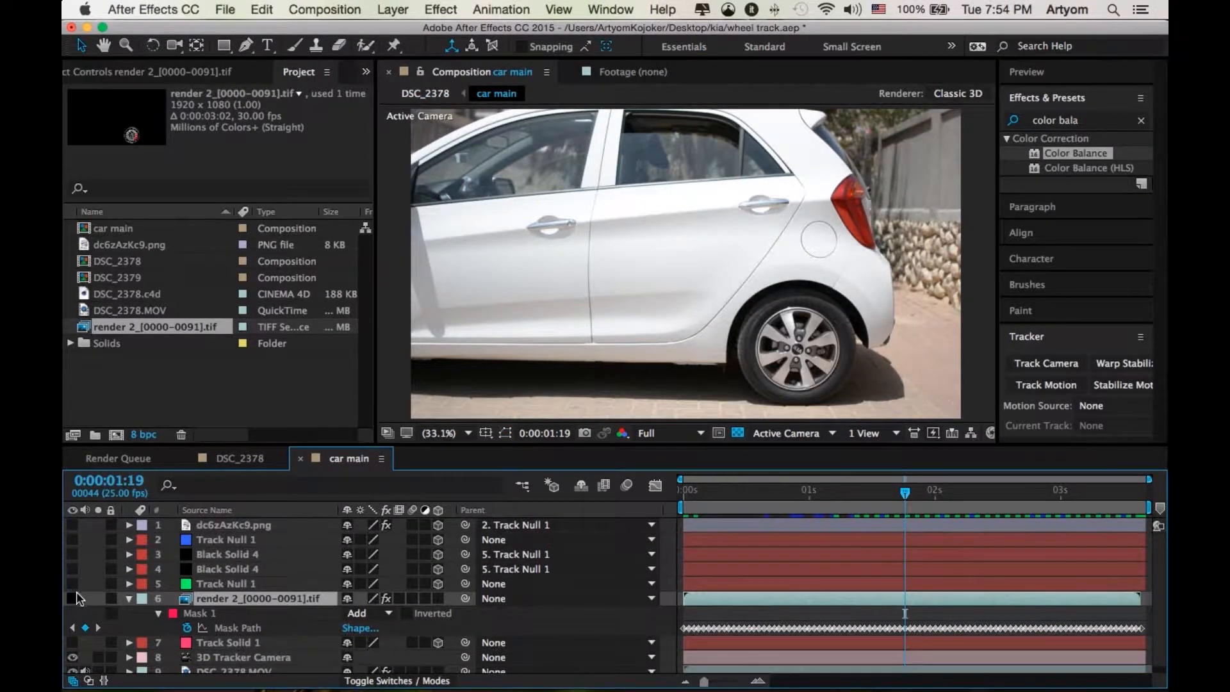
scroll(247, 600, down, 1)
scroll(232, 576, up, 1)
Delete the six layers from dc6zAzKc9.png through render 2_[0000-0091].tif in the car main composition
click(232, 523)
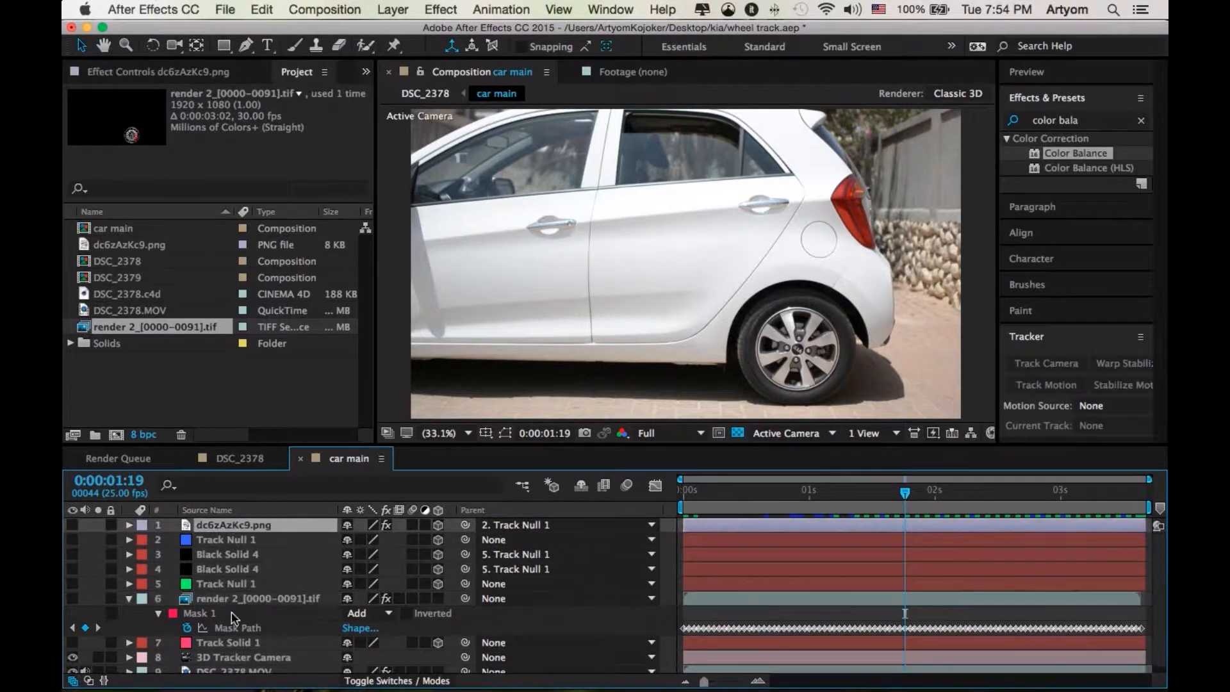
scroll(233, 636, down, 1)
shift+click(232, 636)
shift+click(231, 595)
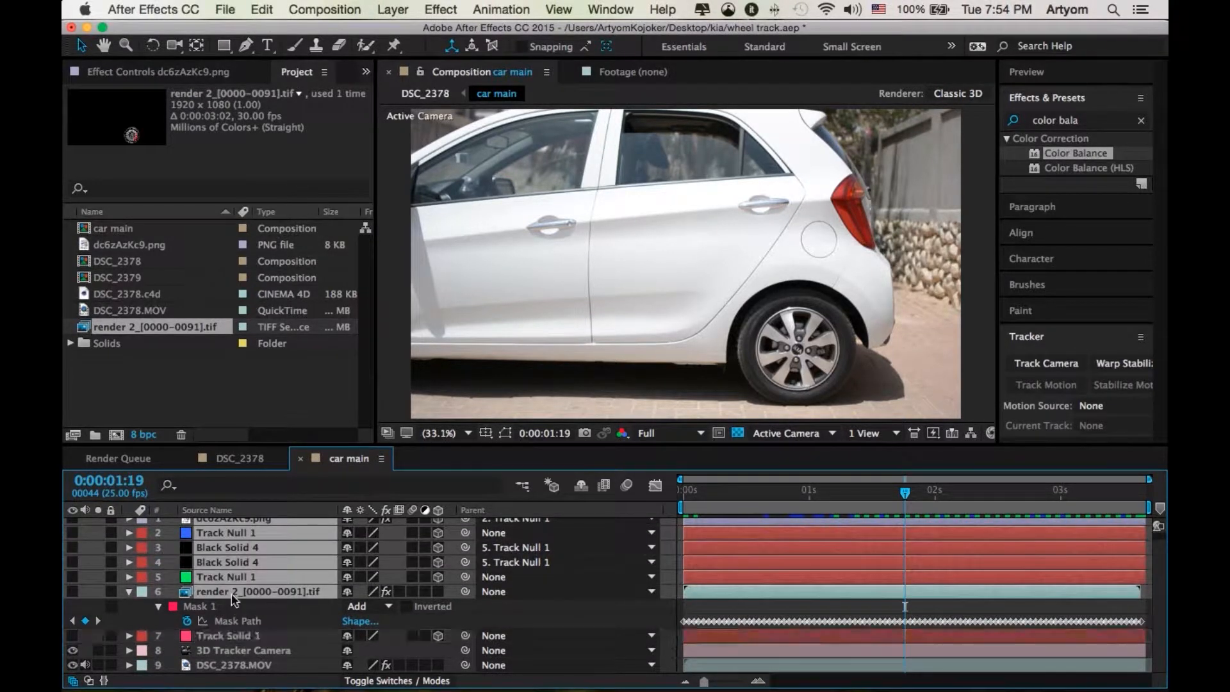
key(Delete)
Play back the car main composition to review the original, unmodified car footage
mouse_move(904, 492)
mouse_down()
mouse_move(719, 488)
mouse_move(1133, 493)
mouse_move(687, 492)
mouse_move(965, 492)
mouse_move(759, 492)
mouse_move(894, 491)
mouse_up()
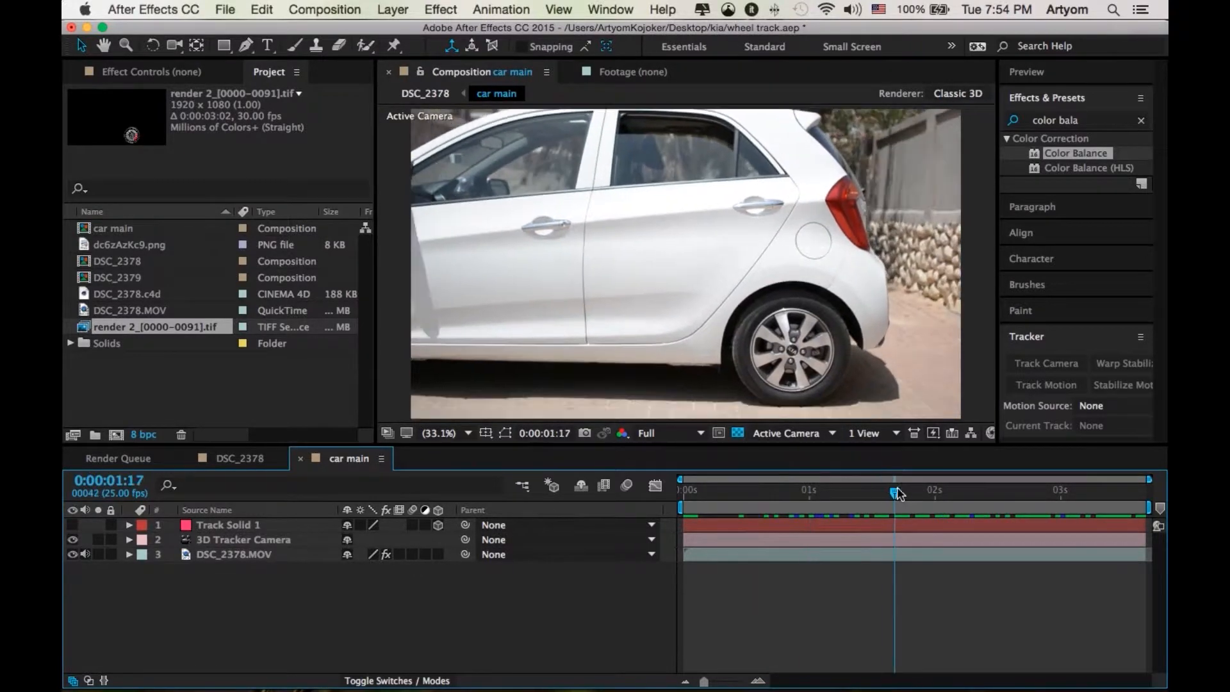
click(280, 541)
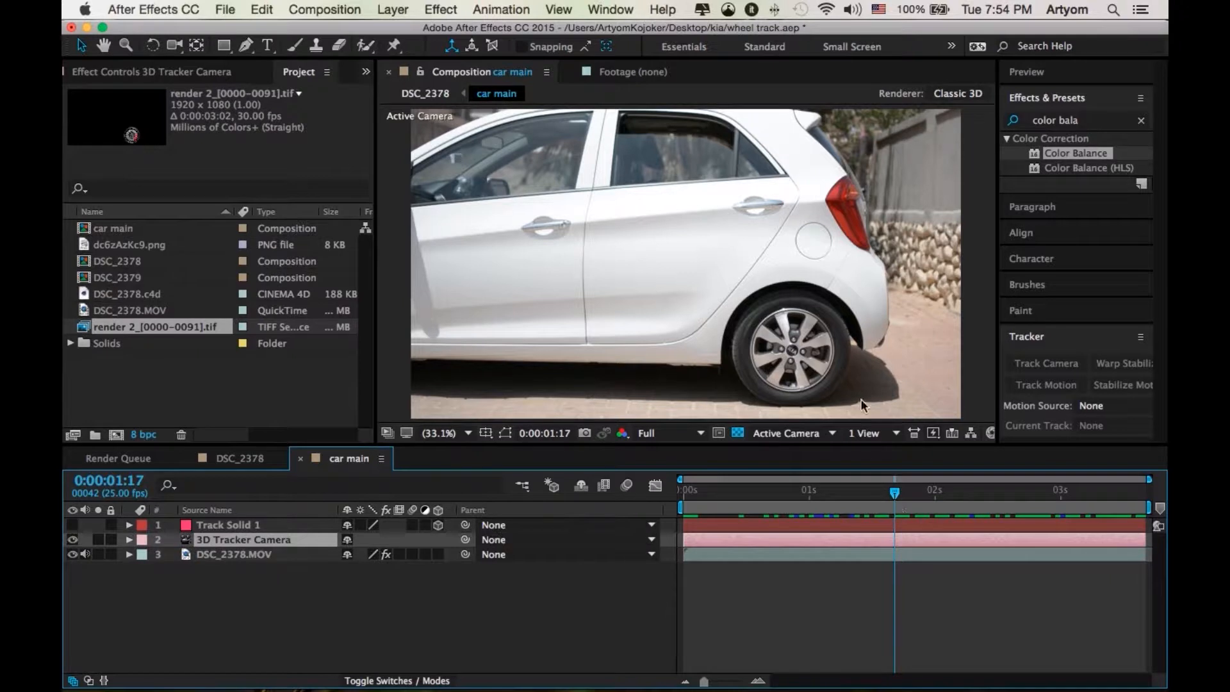
key(space)
key(space)
Apply Track Camera to the DSC_2378.MOV layer
click(235, 555)
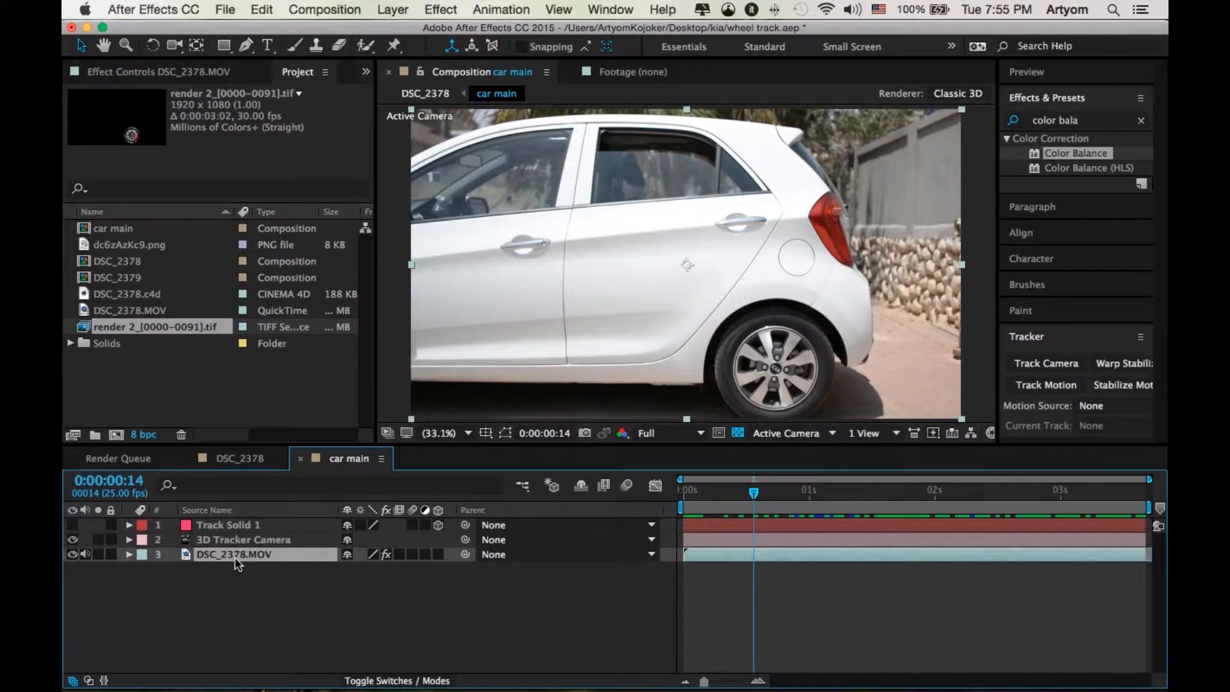
right_click(234, 556)
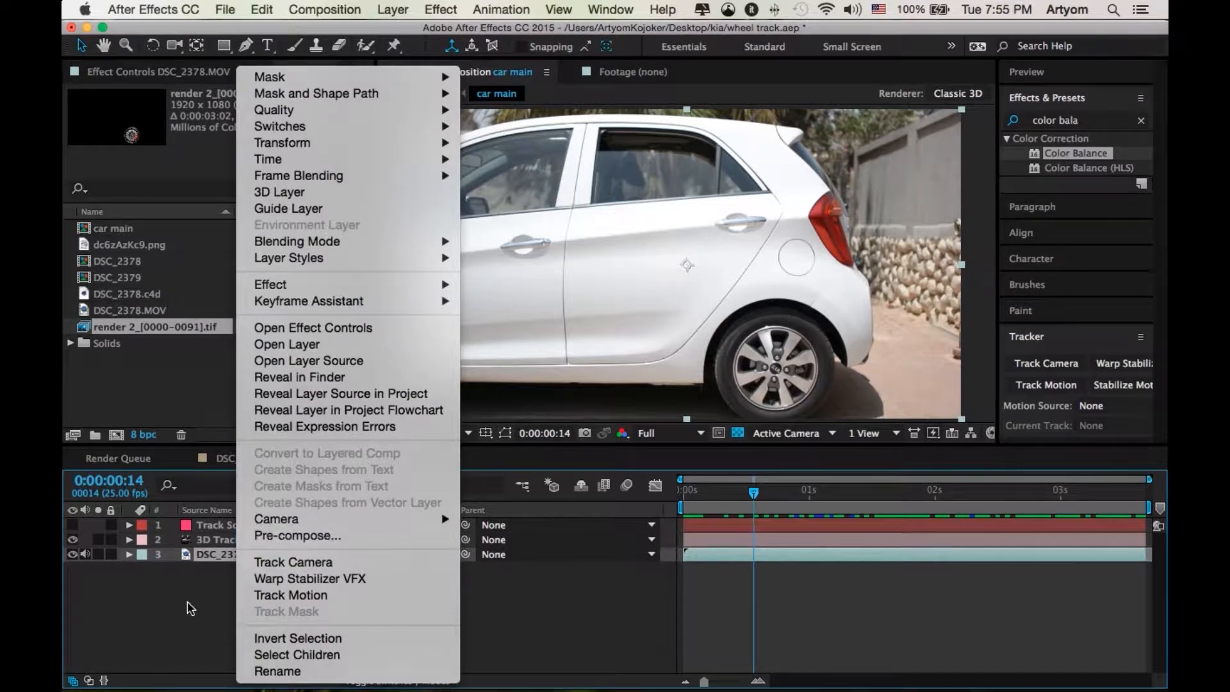
click(293, 562)
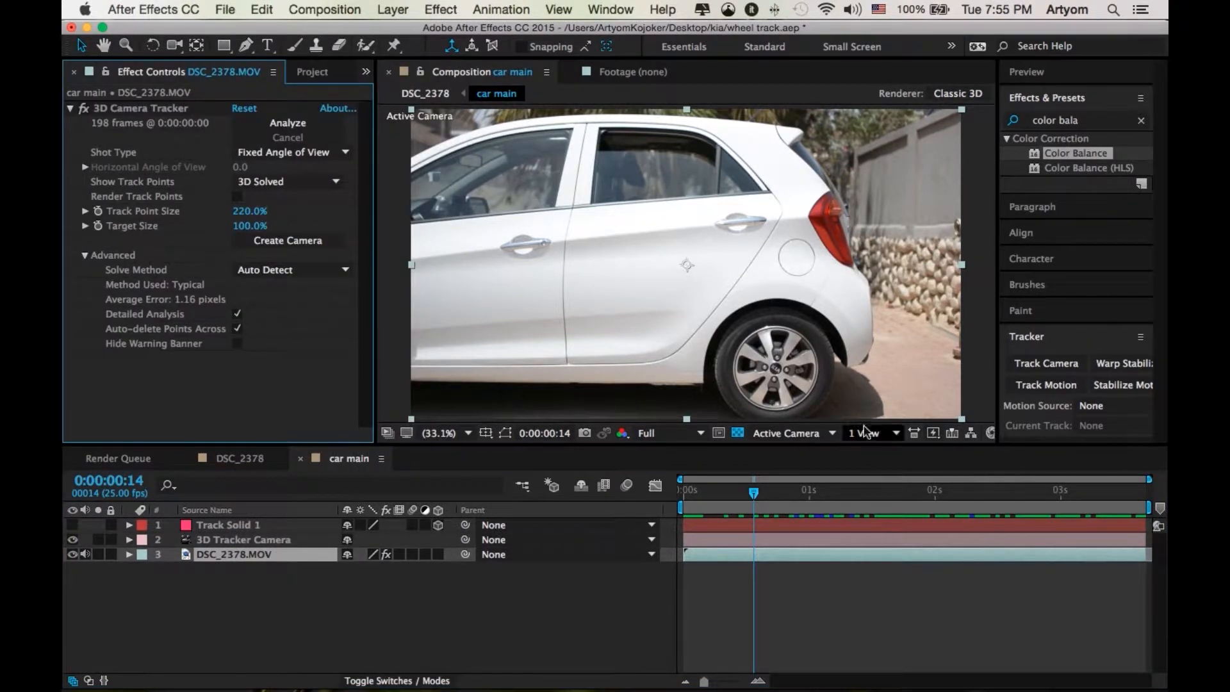
Delete the 3D Tracker Camera layer, the 3D Camera Tracker effect on DSC_2378.MOV and the Track Solid 1 layer
click(277, 542)
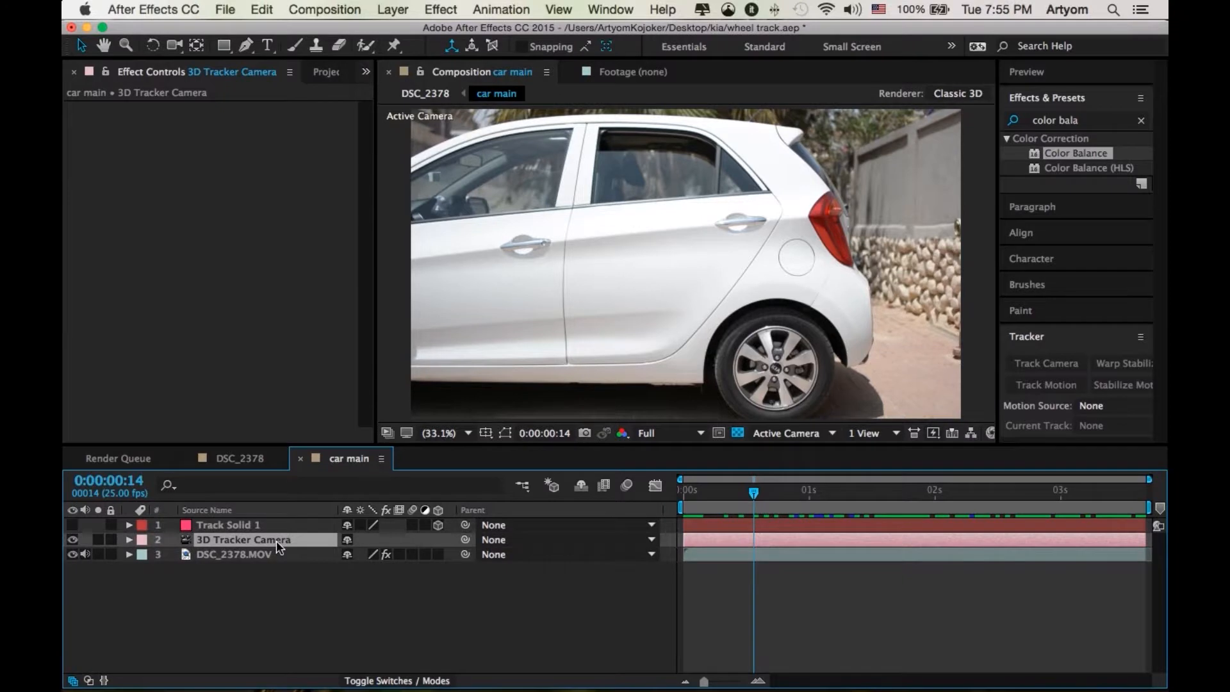
key(Delete)
click(170, 108)
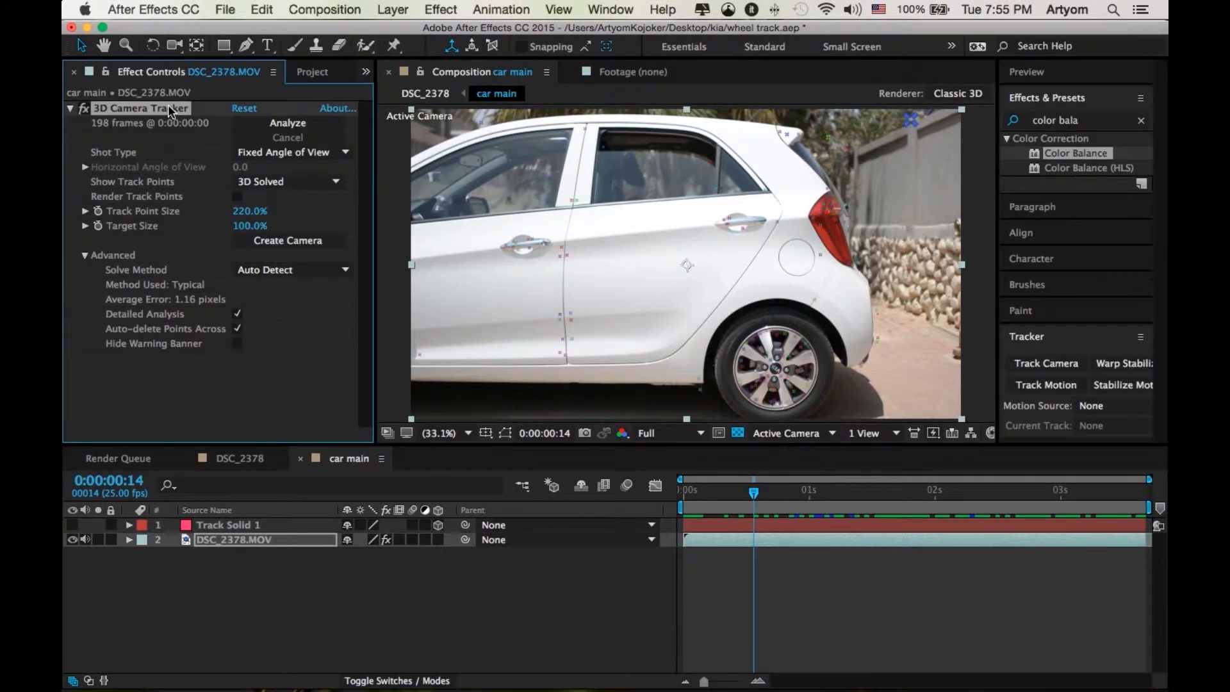
key(Delete)
click(237, 522)
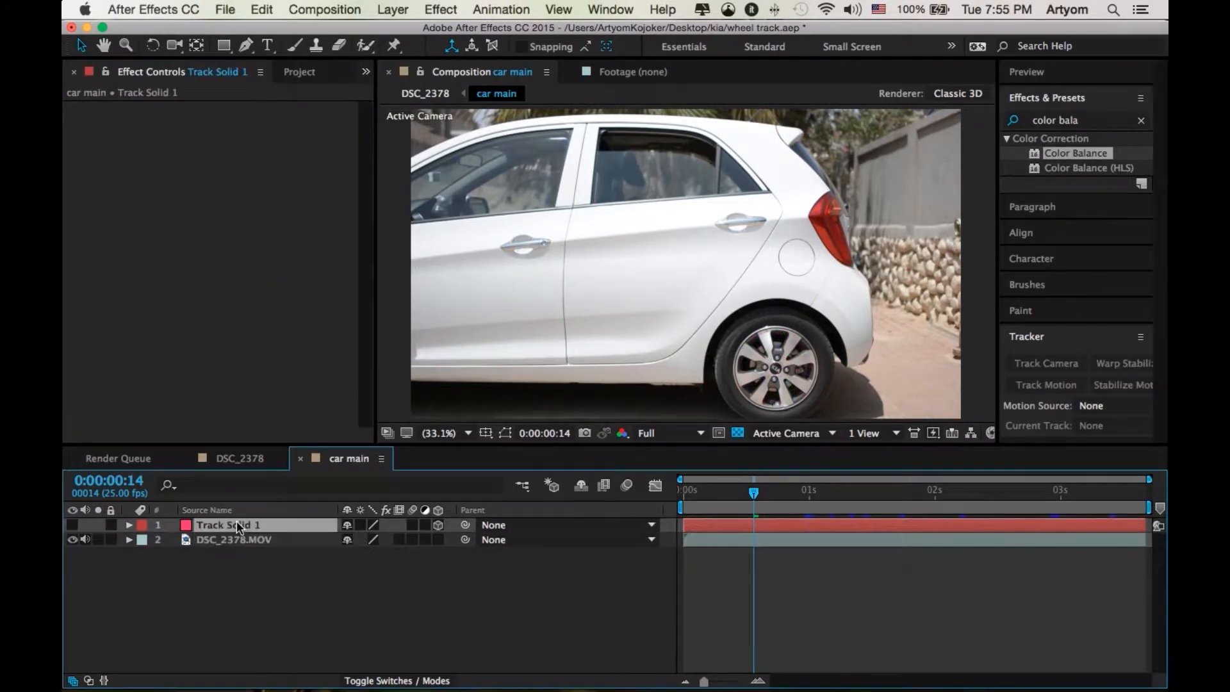
key(Delete)
Run Track Camera on DSC_2378.MOV with Detailed Analysis enabled in the tracker's advanced options
right_click(239, 525)
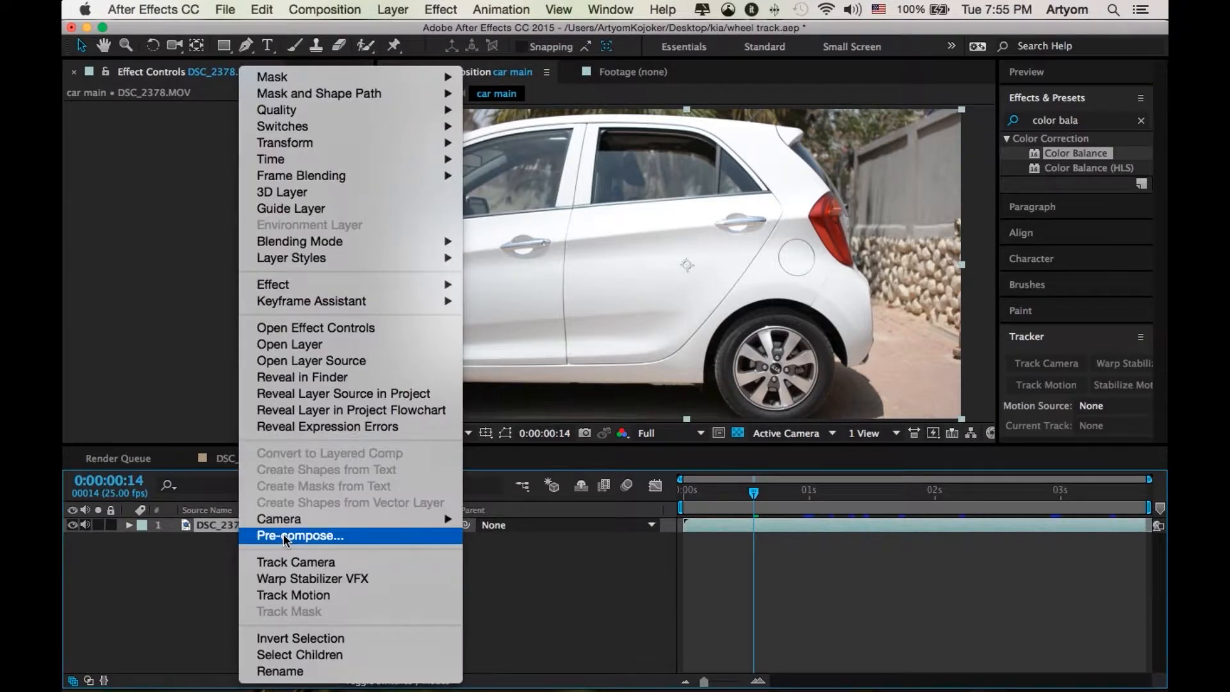
click(283, 563)
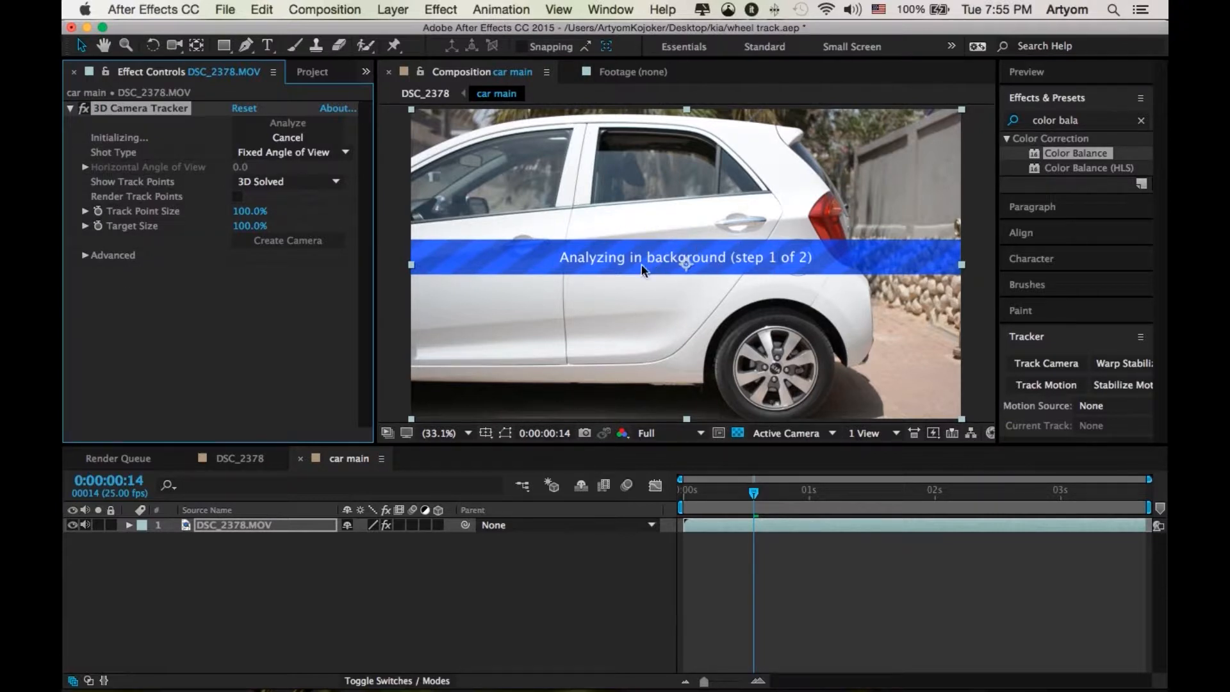
click(84, 256)
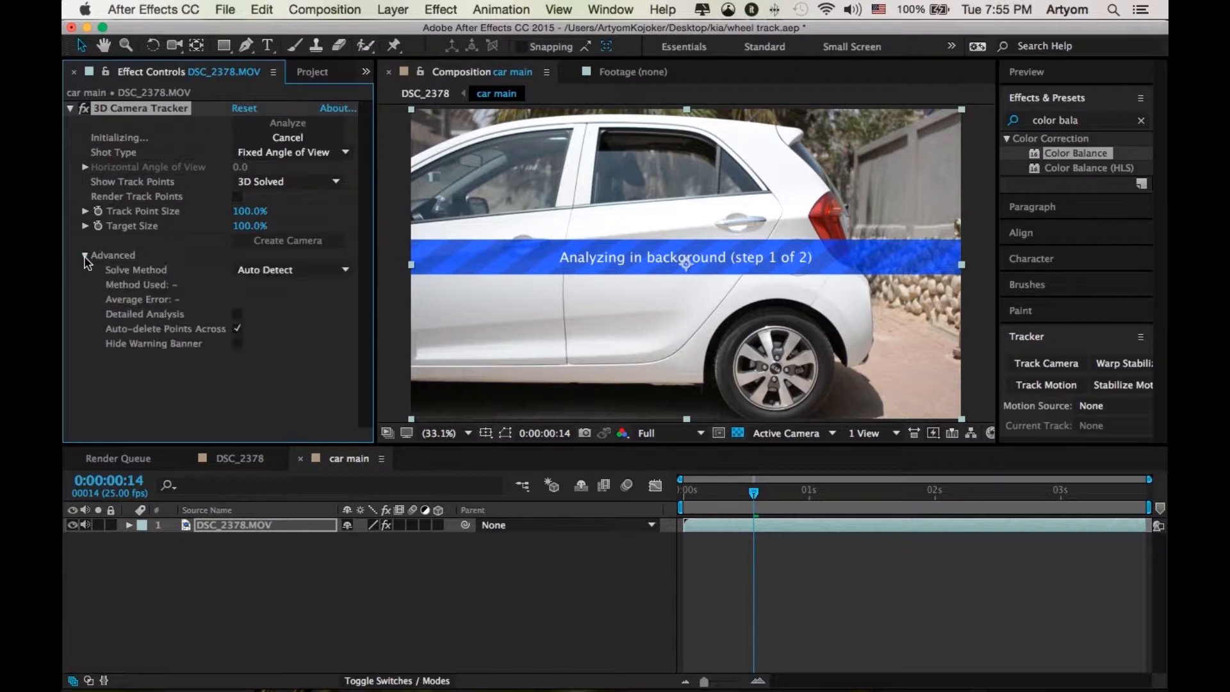
click(237, 313)
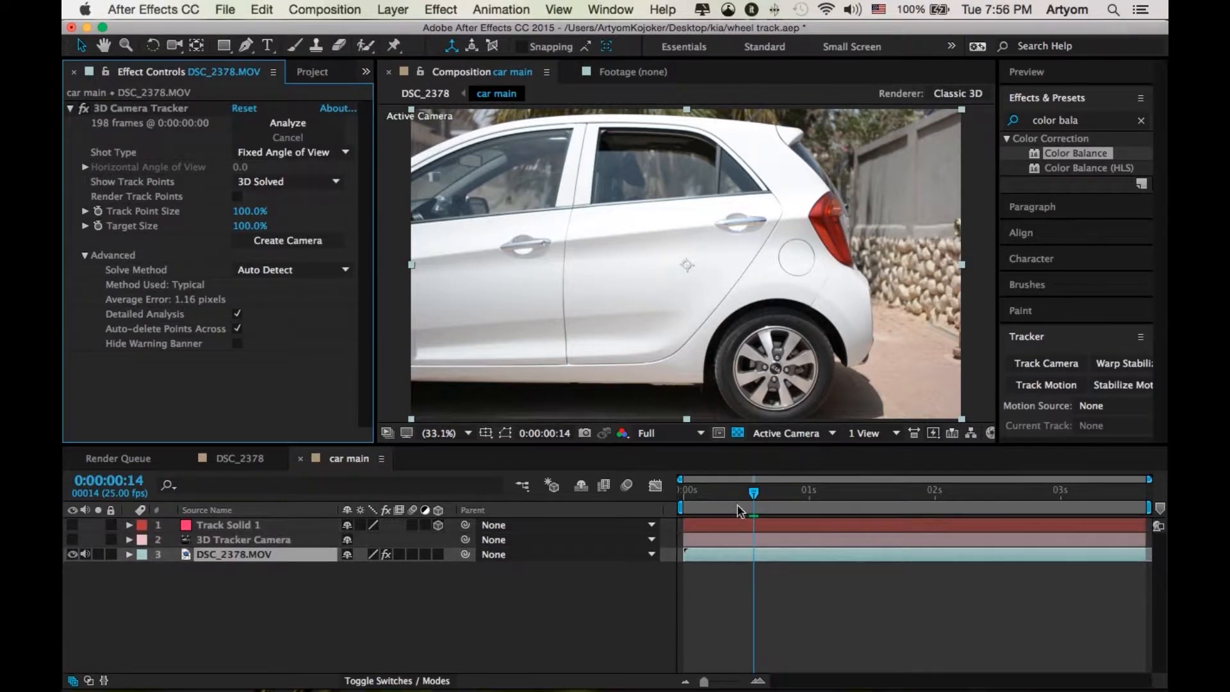
Set the 3D Camera Tracker's Track Point Size to 330% and inspect the rear wheel's track points at 0:00:00:24
click(199, 110)
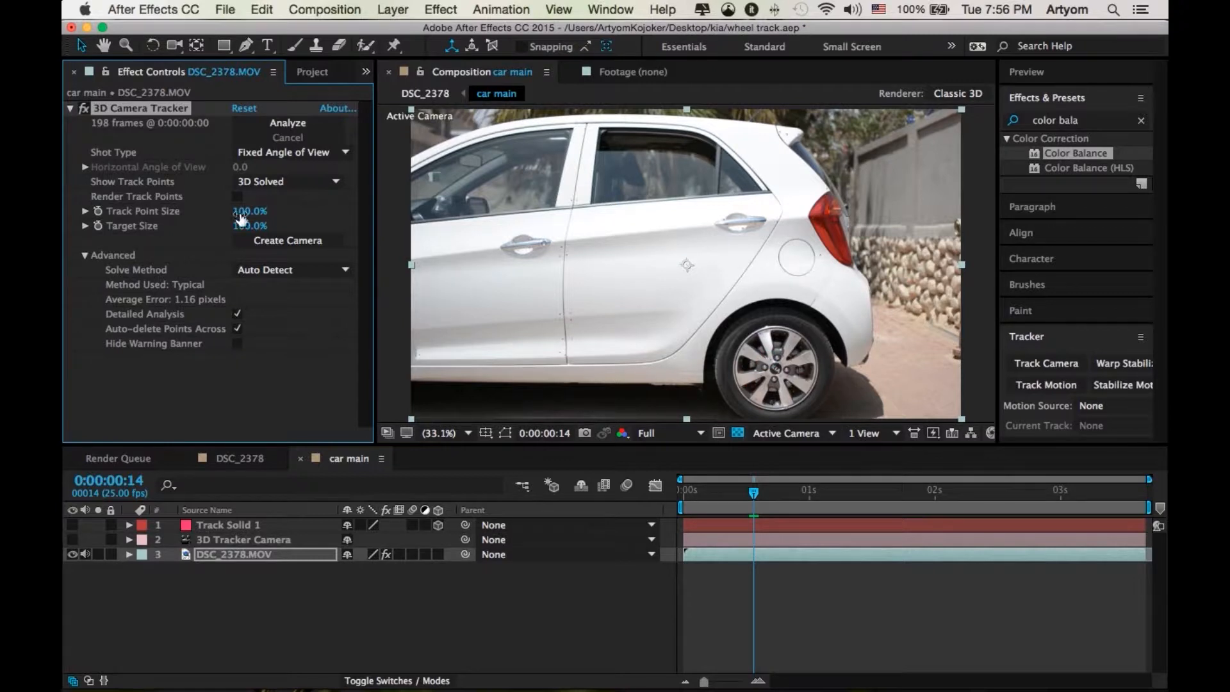
drag(249, 216, 407, 209)
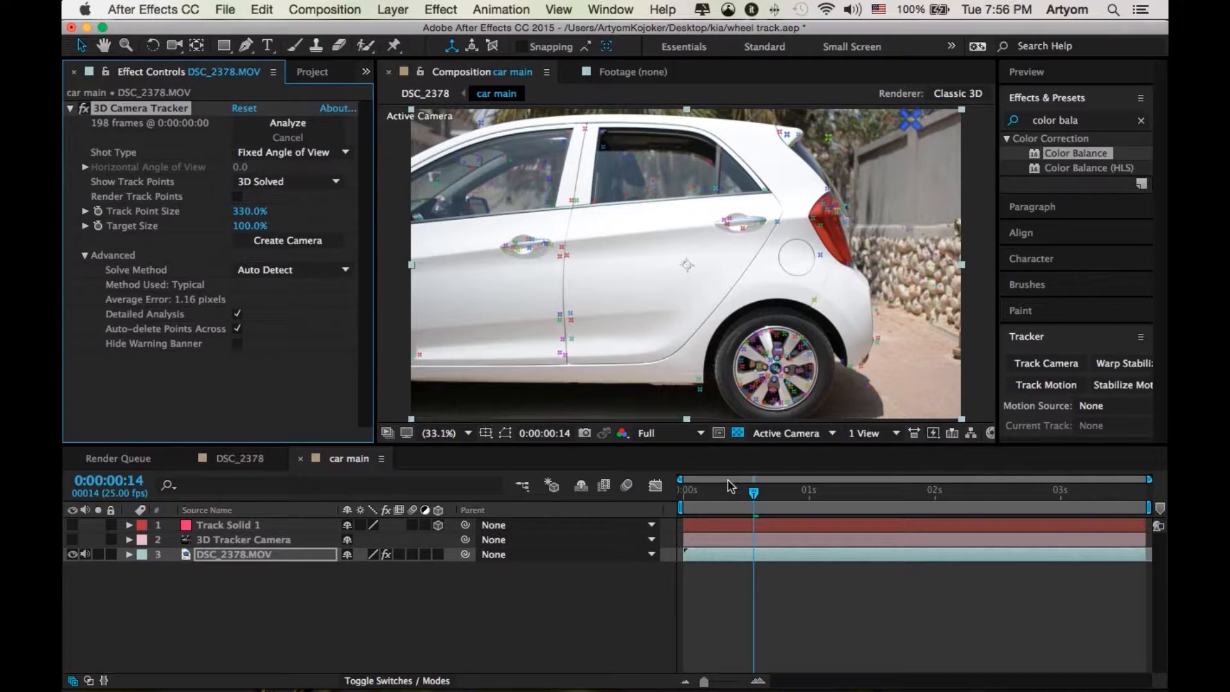
drag(753, 492, 804, 482)
scroll(790, 365, up, 3)
key(space)
drag(835, 410, 598, 205)
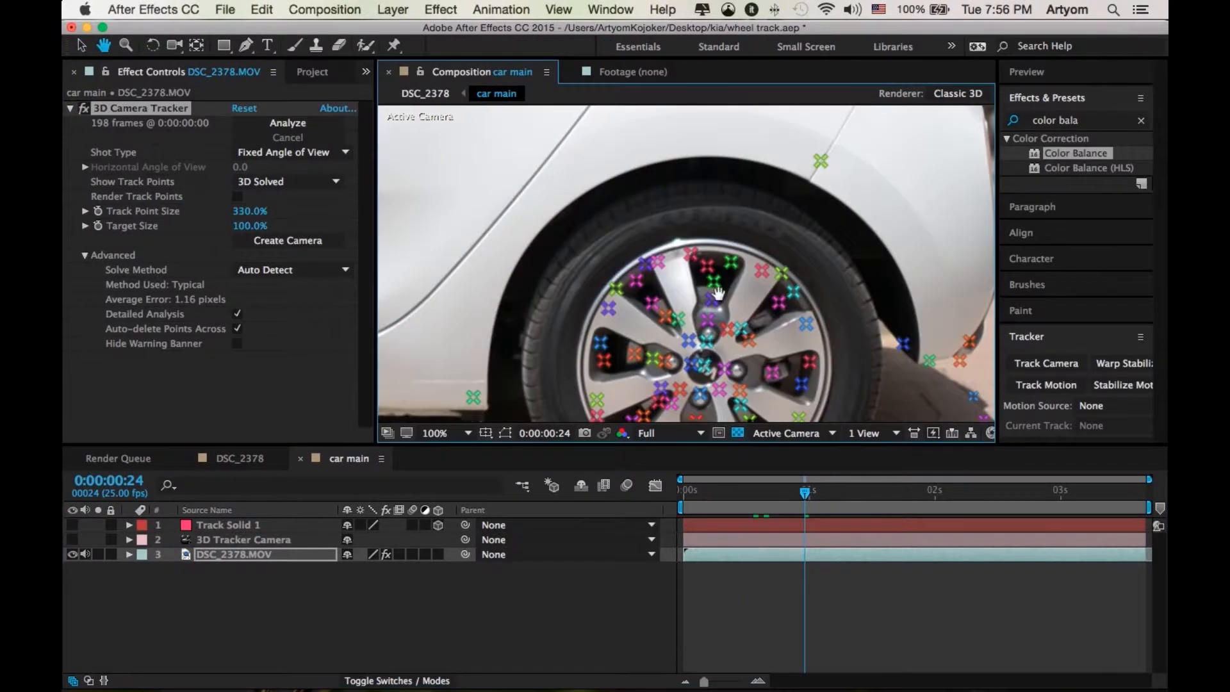
drag(722, 339, 683, 256)
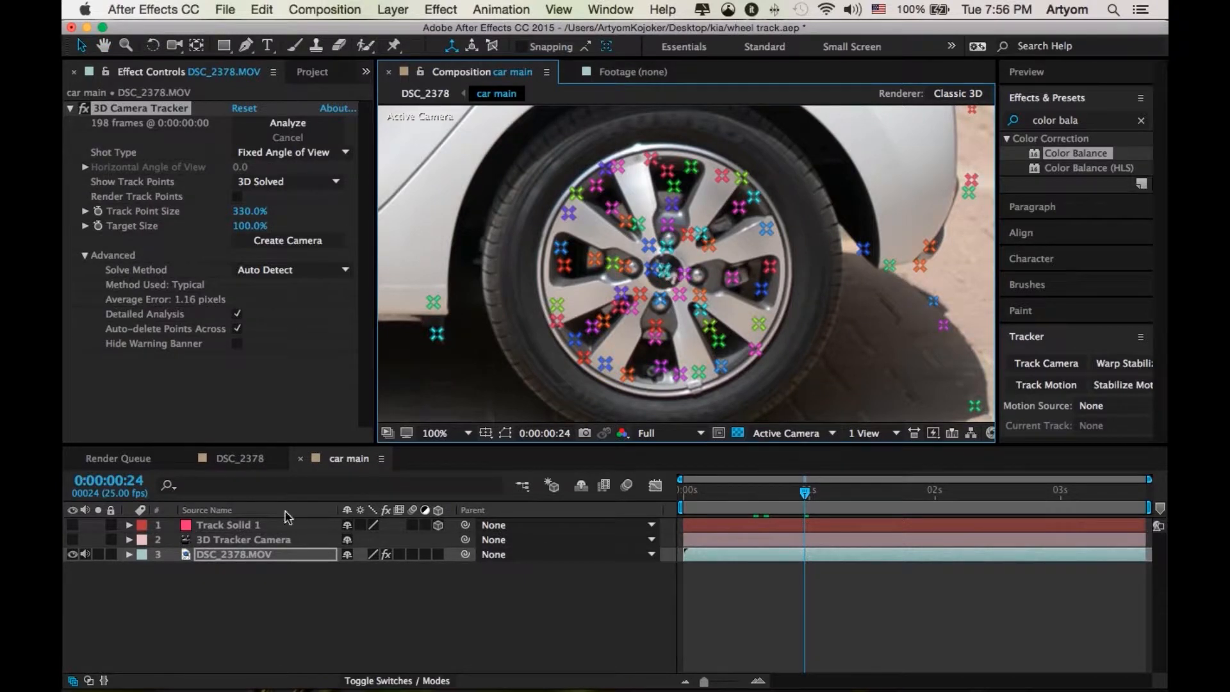
Check where Track Solid 1 sits over the rear wheel and make the 3D Tracker Camera layer visible
click(216, 530)
click(72, 524)
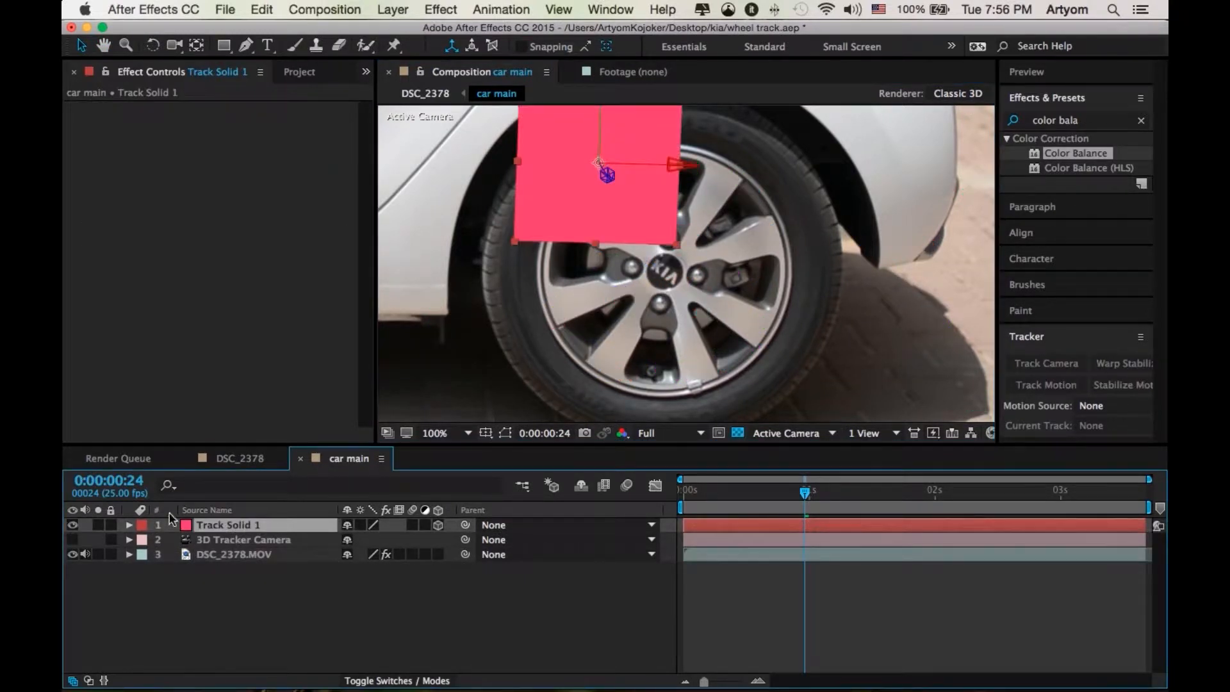
click(72, 540)
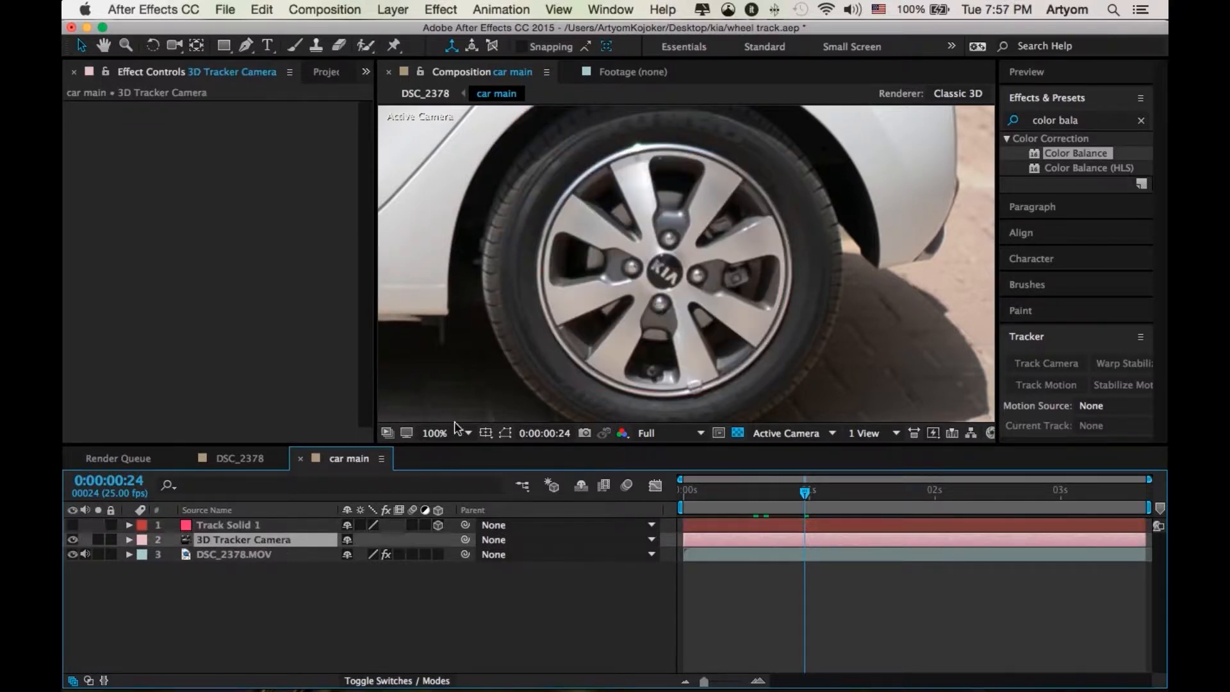
Create a solid and camera from the 3D Camera Tracker point at the centre of the rear wheel hub
click(304, 554)
click(141, 108)
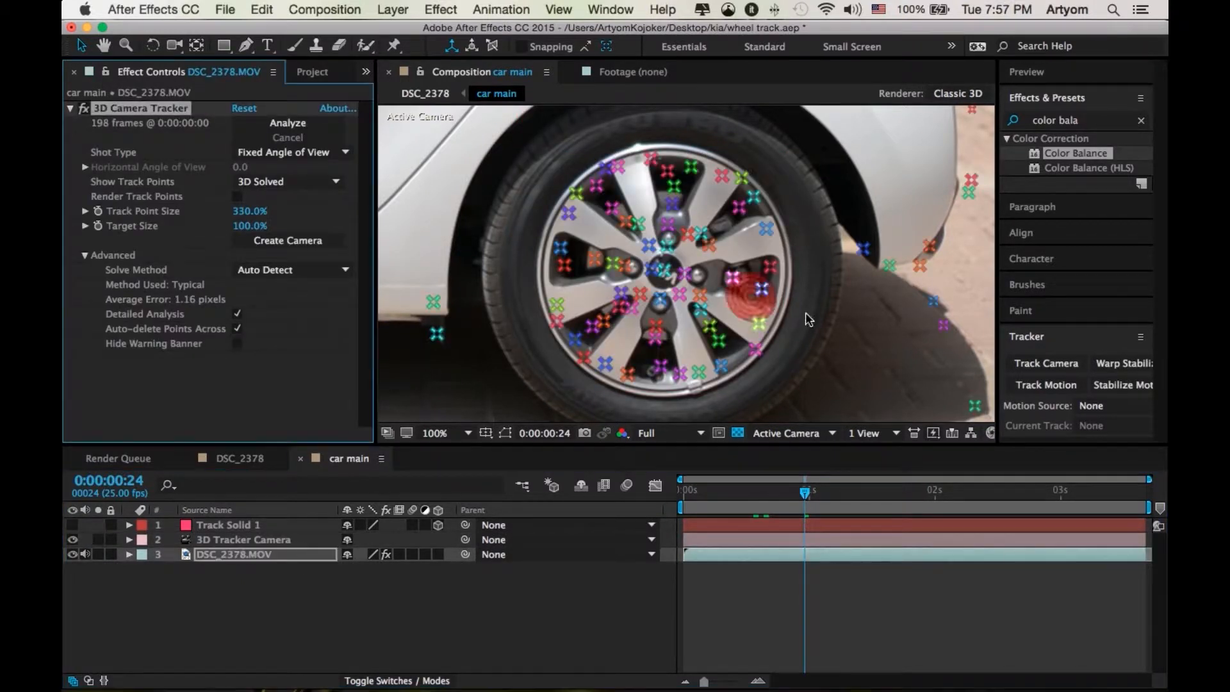
click(666, 271)
right_click(664, 273)
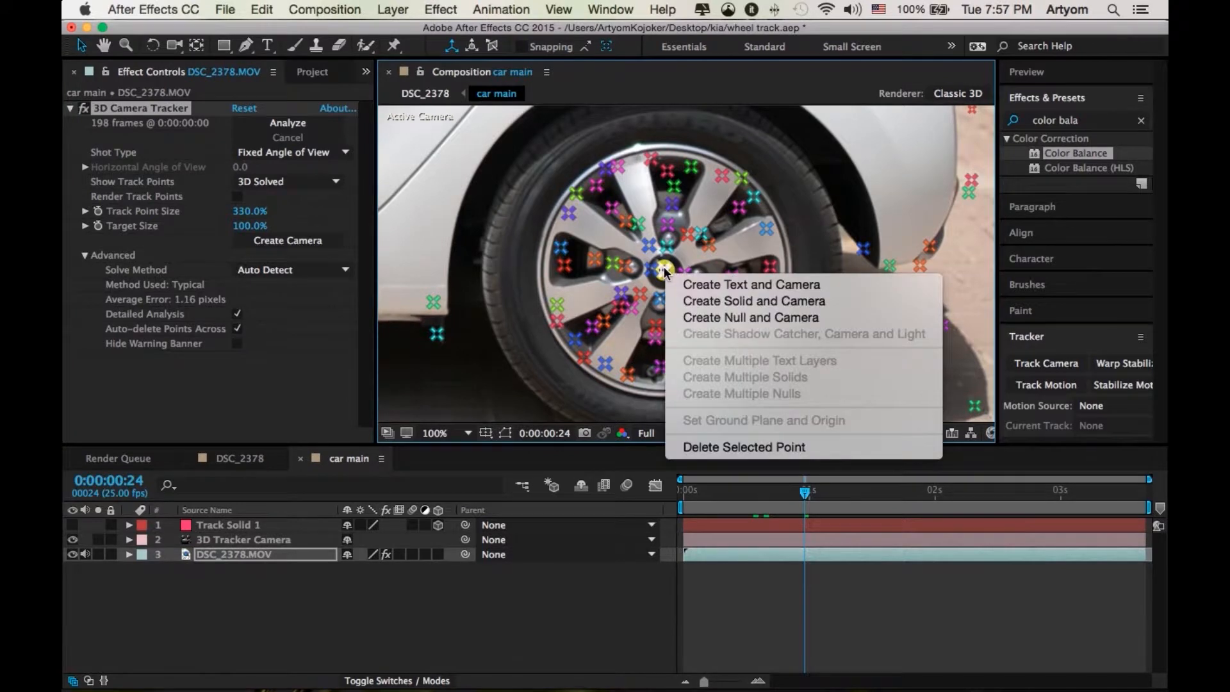
click(712, 307)
Enlarge the new wheel-hub track solid by increasing its Scale
click(257, 530)
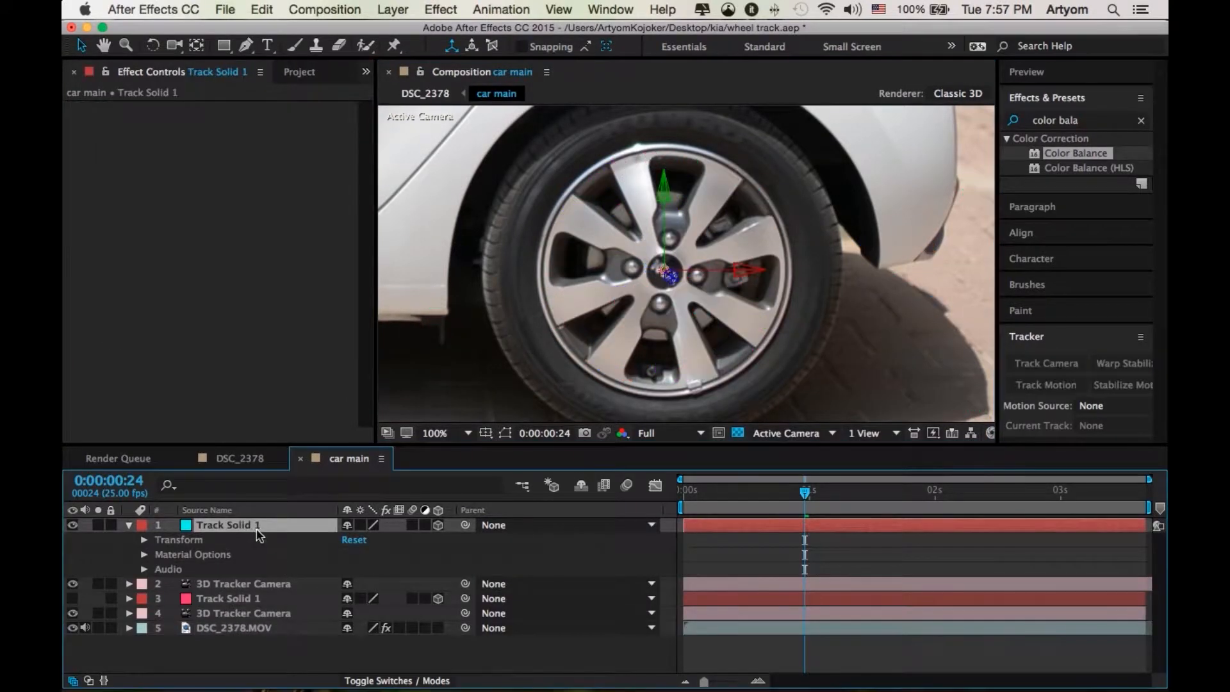
key(s)
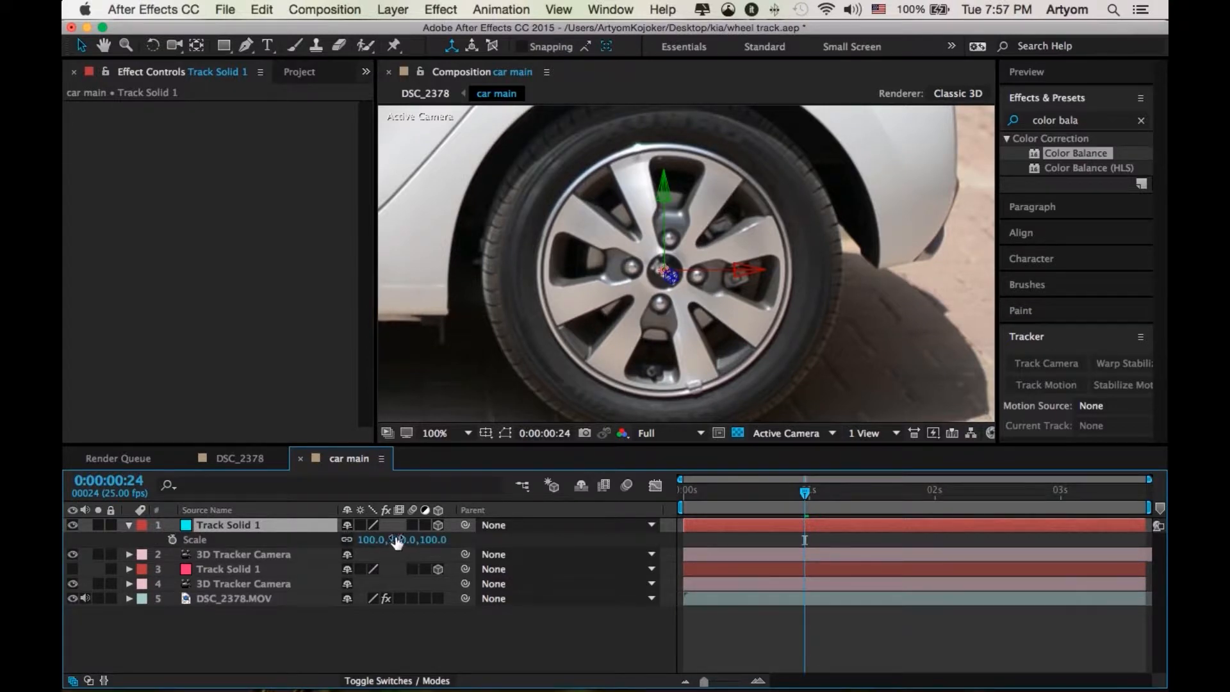
drag(399, 540, 789, 524)
Delete the newly created track solid and its accompanying 3D Tracker Camera
click(287, 524)
key(Delete)
click(235, 524)
key(Delete)
Turn on the visibility of the remaining Track Solid 1 and scrub through the clip to check how it follows the rear wheel
click(235, 524)
click(72, 524)
drag(783, 495, 1041, 495)
click(451, 433)
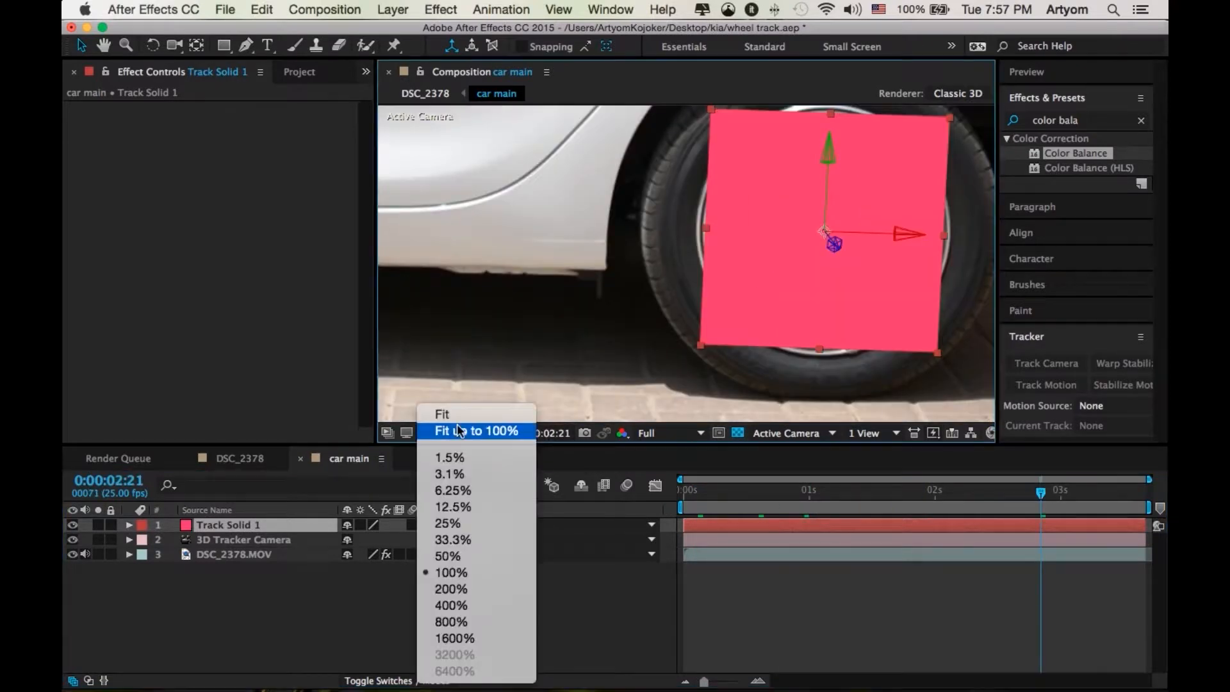
click(457, 410)
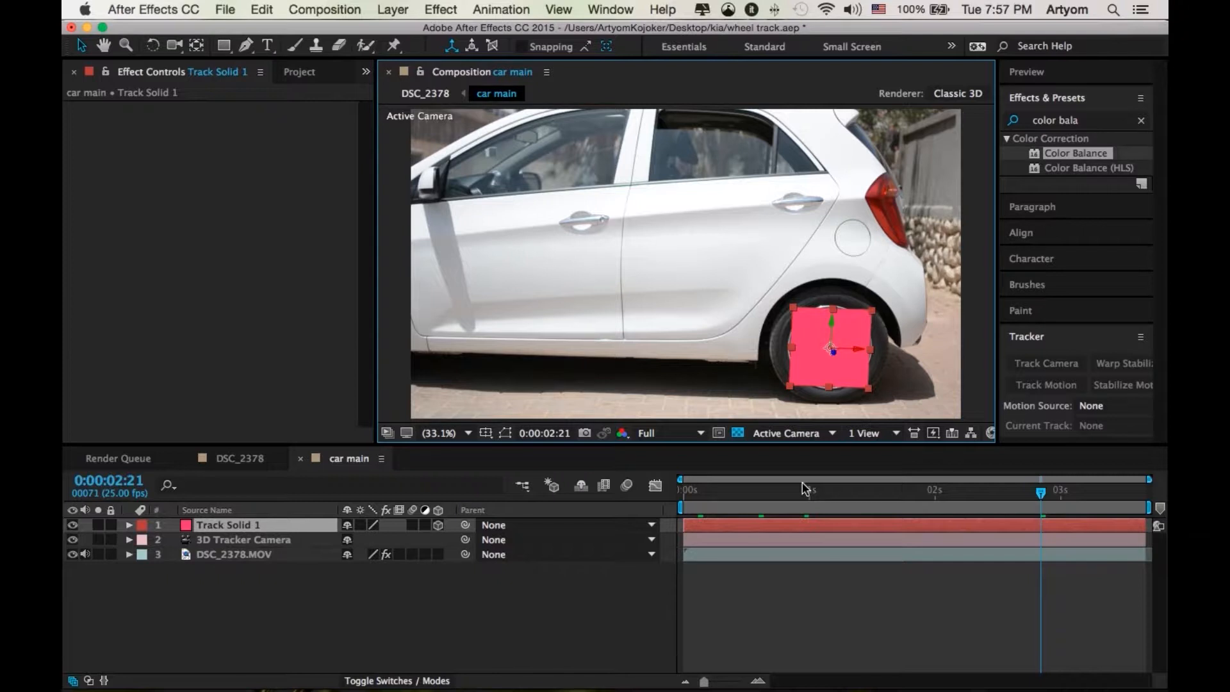
drag(766, 497, 379, 583)
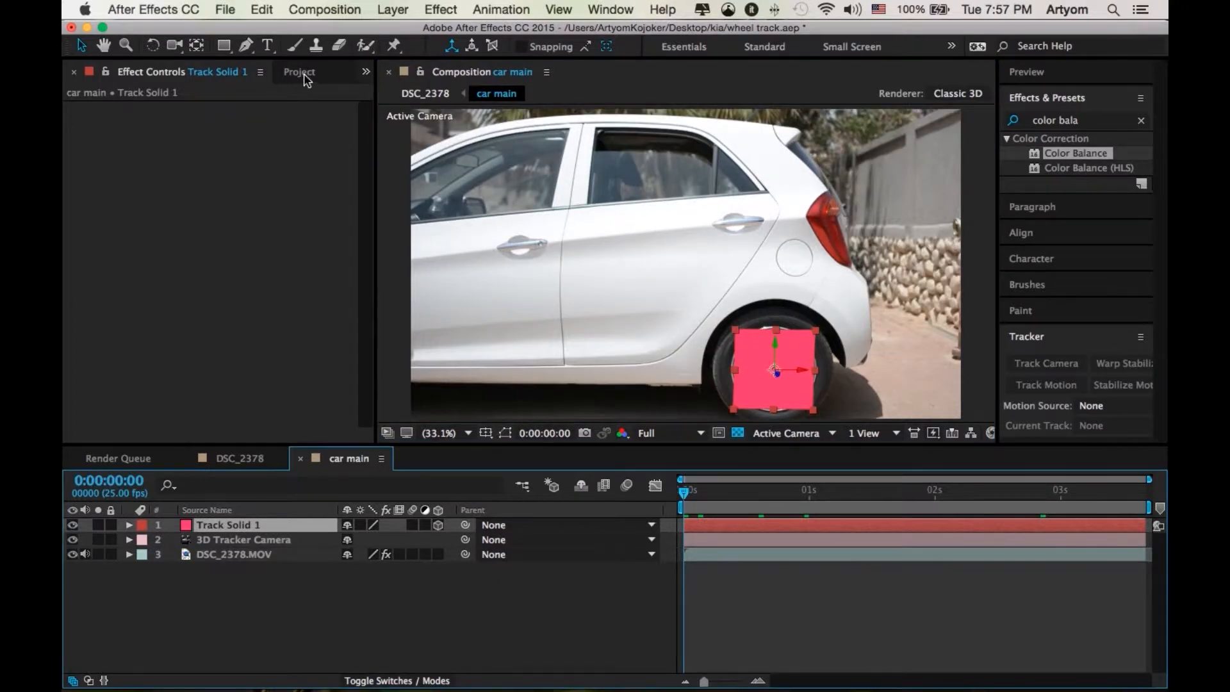
Try to export the car main composition as car main.c4d into the C4d folder with the MAXON Cinema 4D Exporter
click(299, 72)
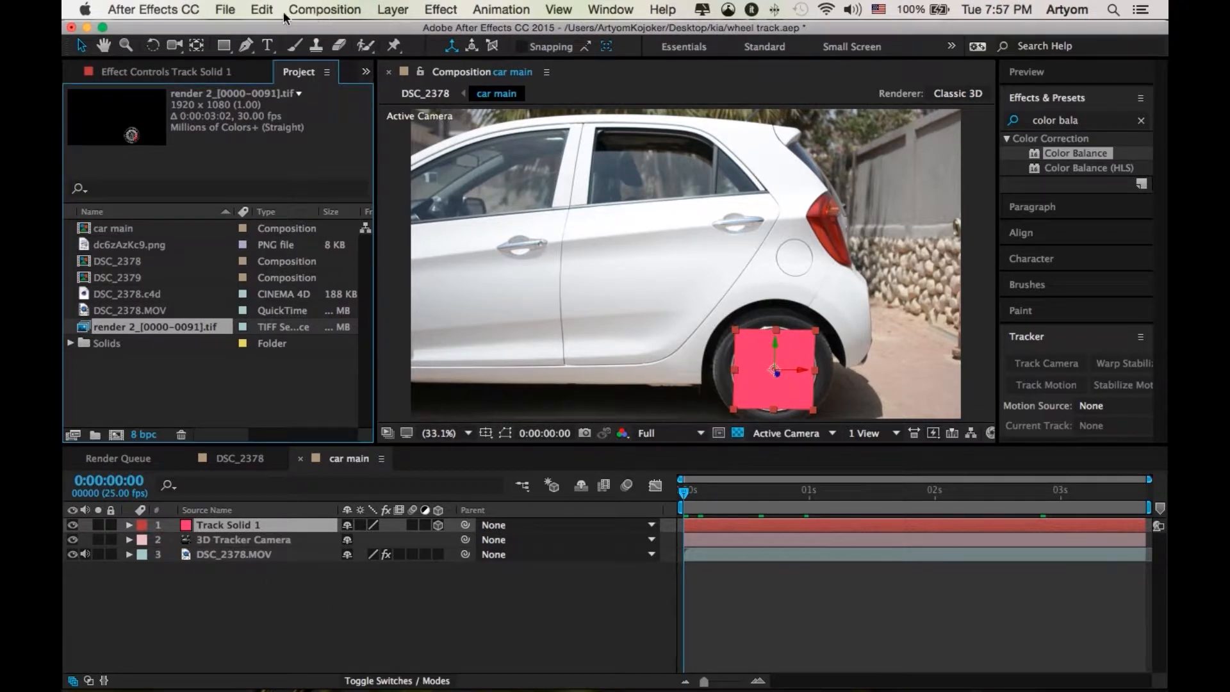
click(262, 9)
click(178, 634)
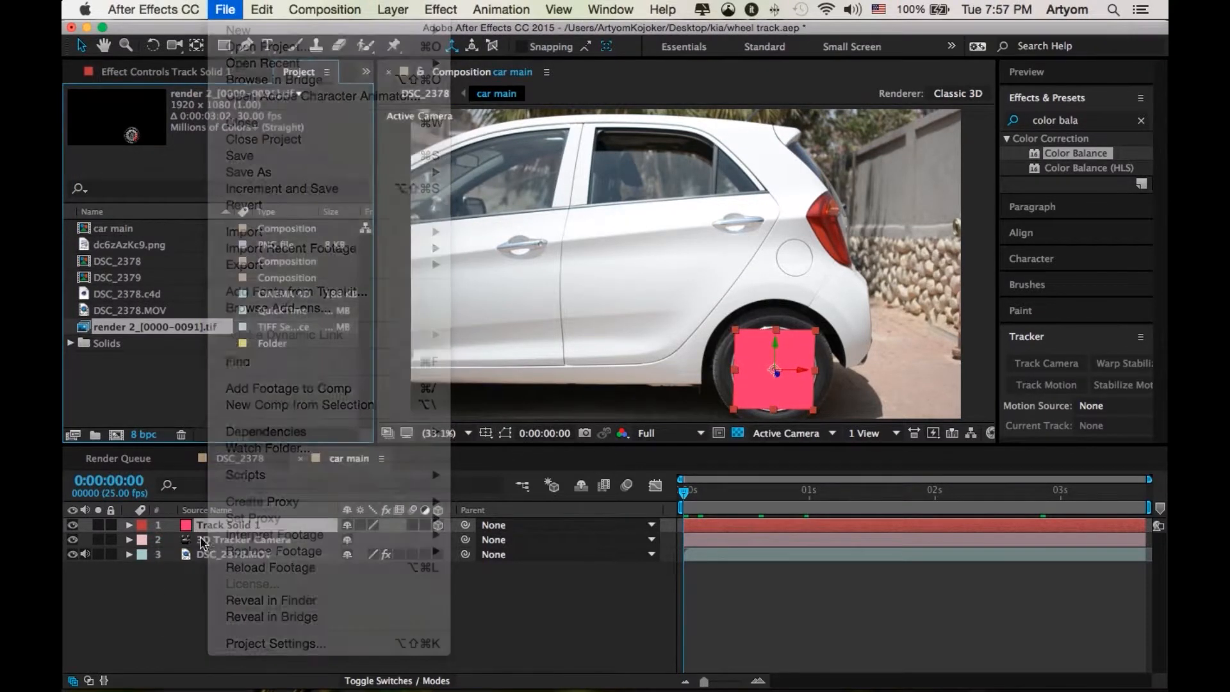
click(225, 8)
mouse_move(397, 265)
click(547, 298)
click(399, 612)
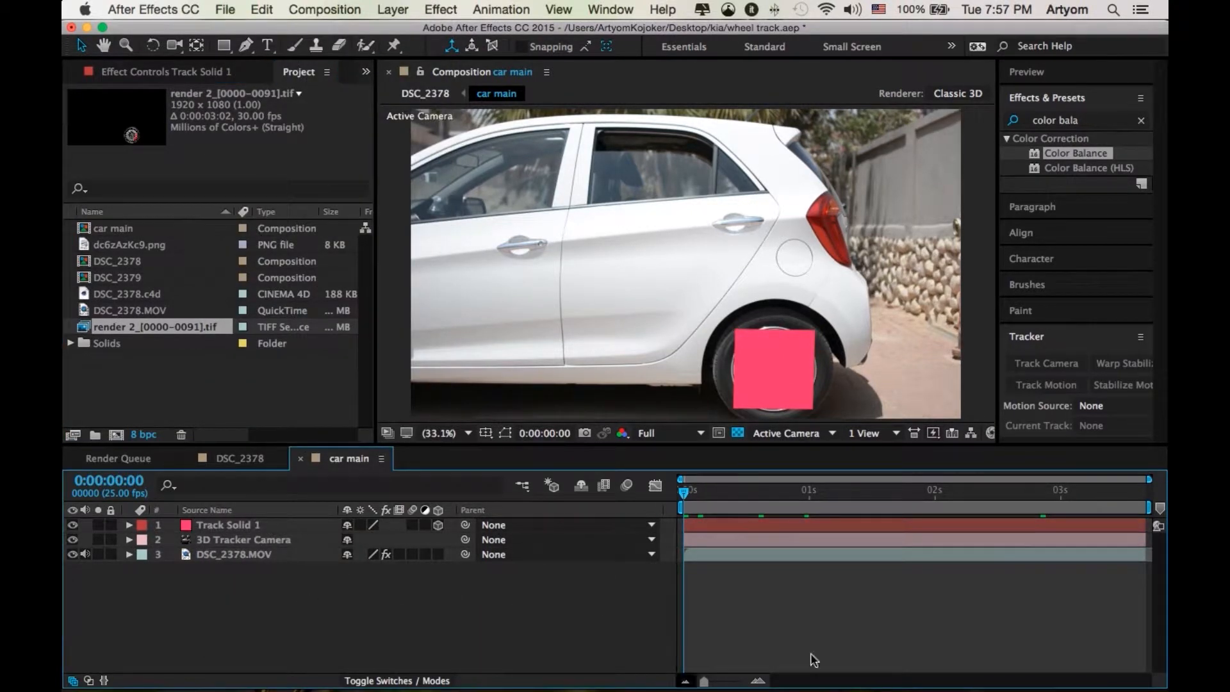
mouse_move(257, 264)
click(486, 313)
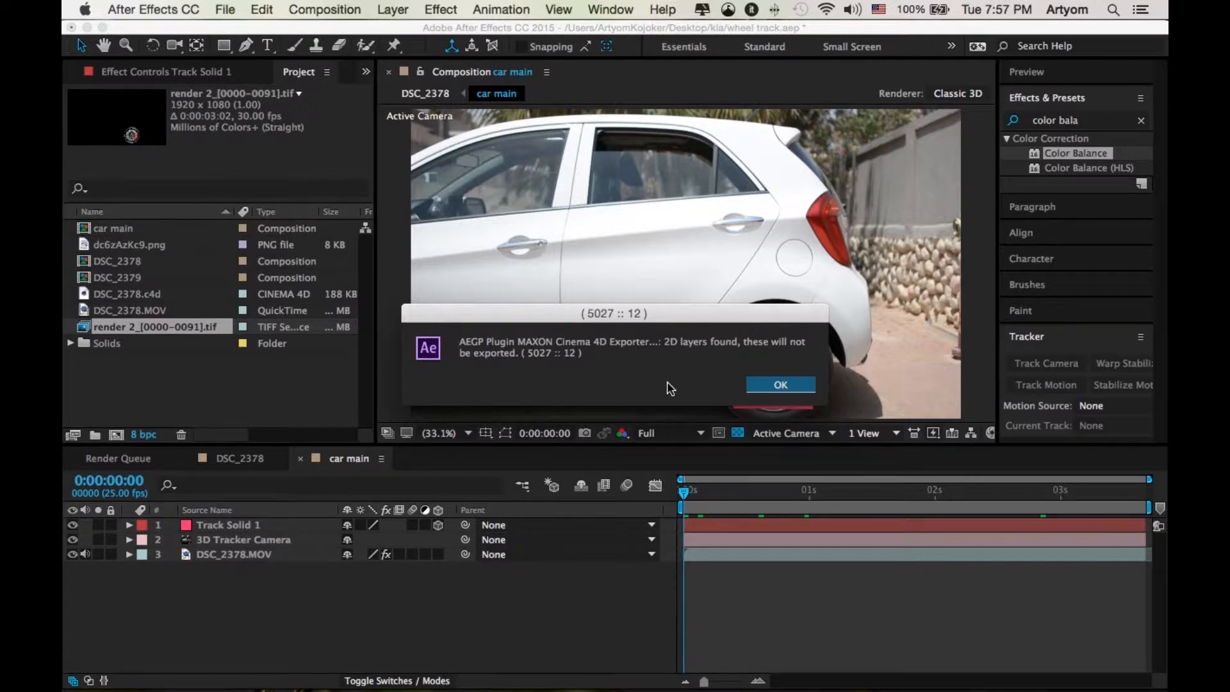
click(780, 384)
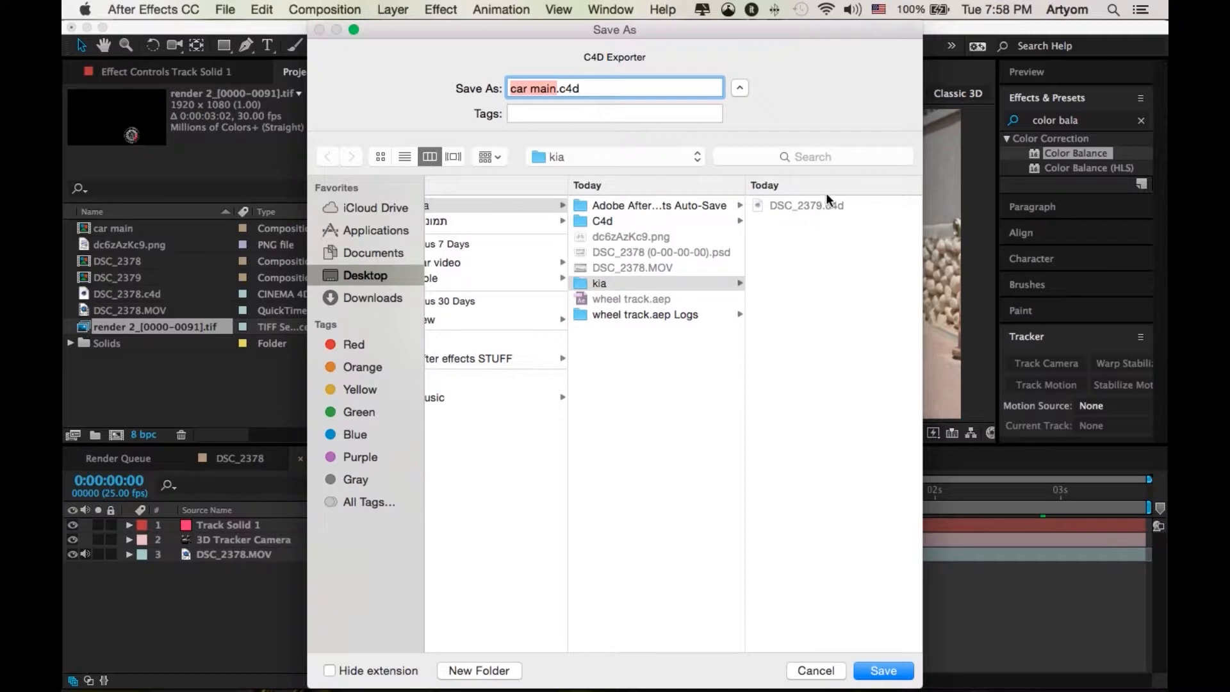
click(616, 220)
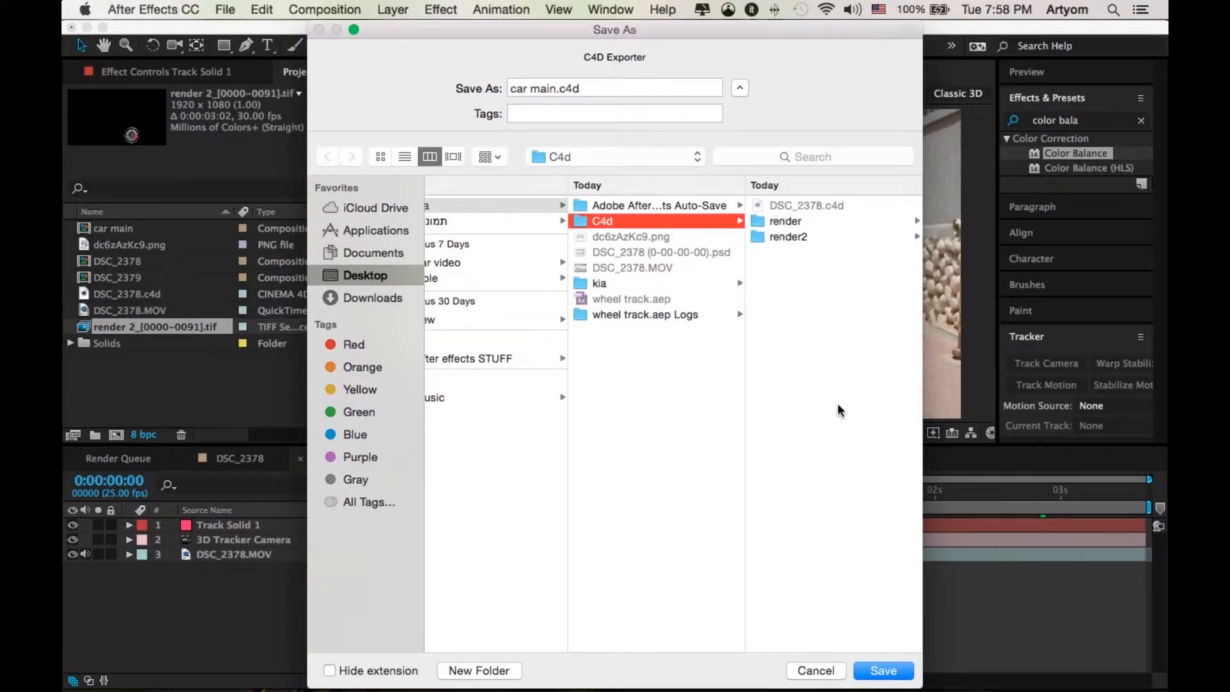
click(826, 668)
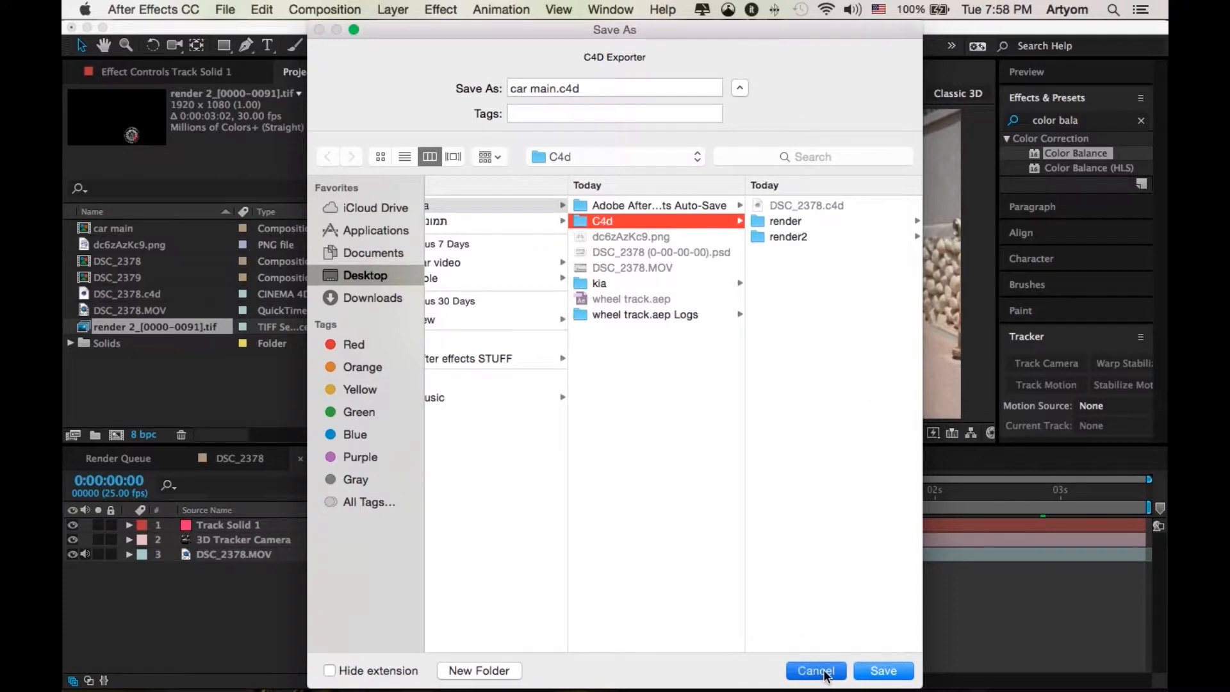
Switch to Cinema 4D and open DSC_2378.c4d from the C4d folder inside the kia folder on the Desktop
click(179, 628)
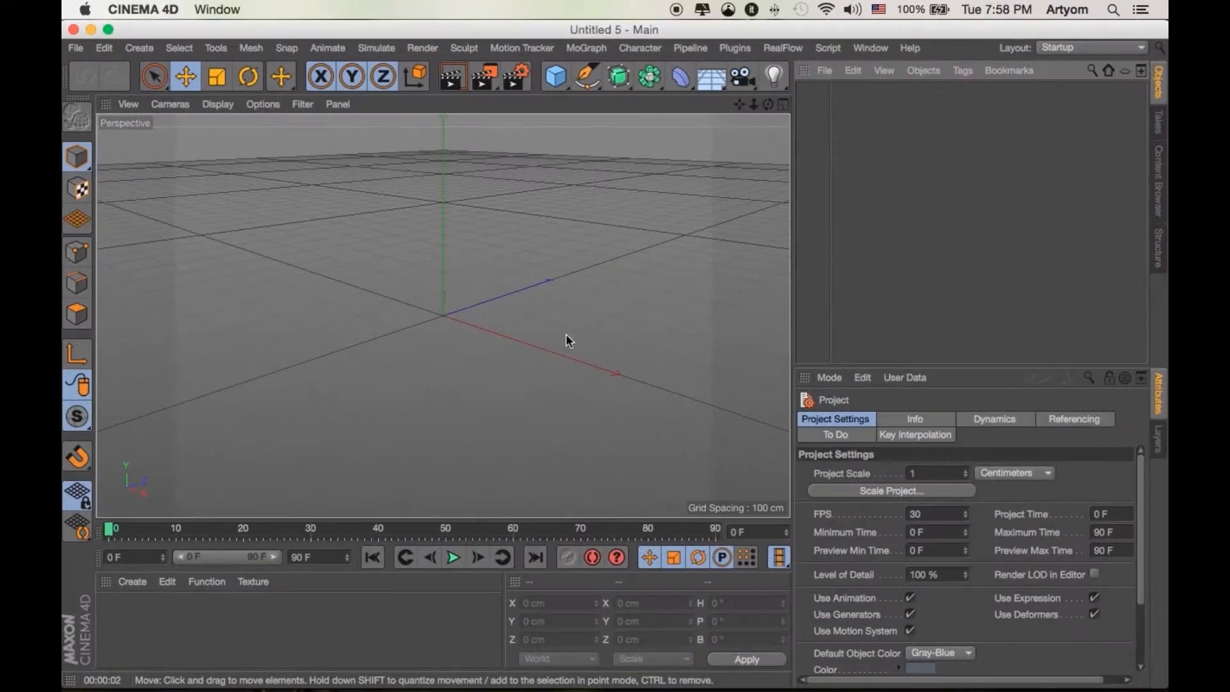
click(76, 48)
click(105, 87)
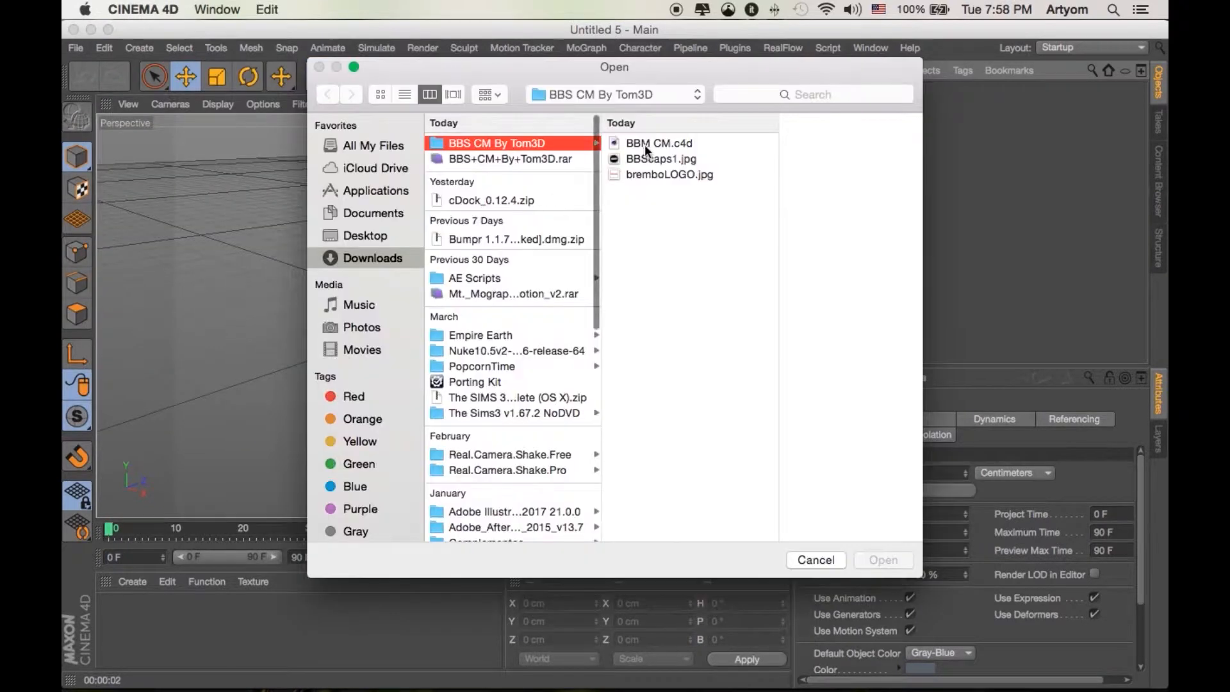
click(362, 237)
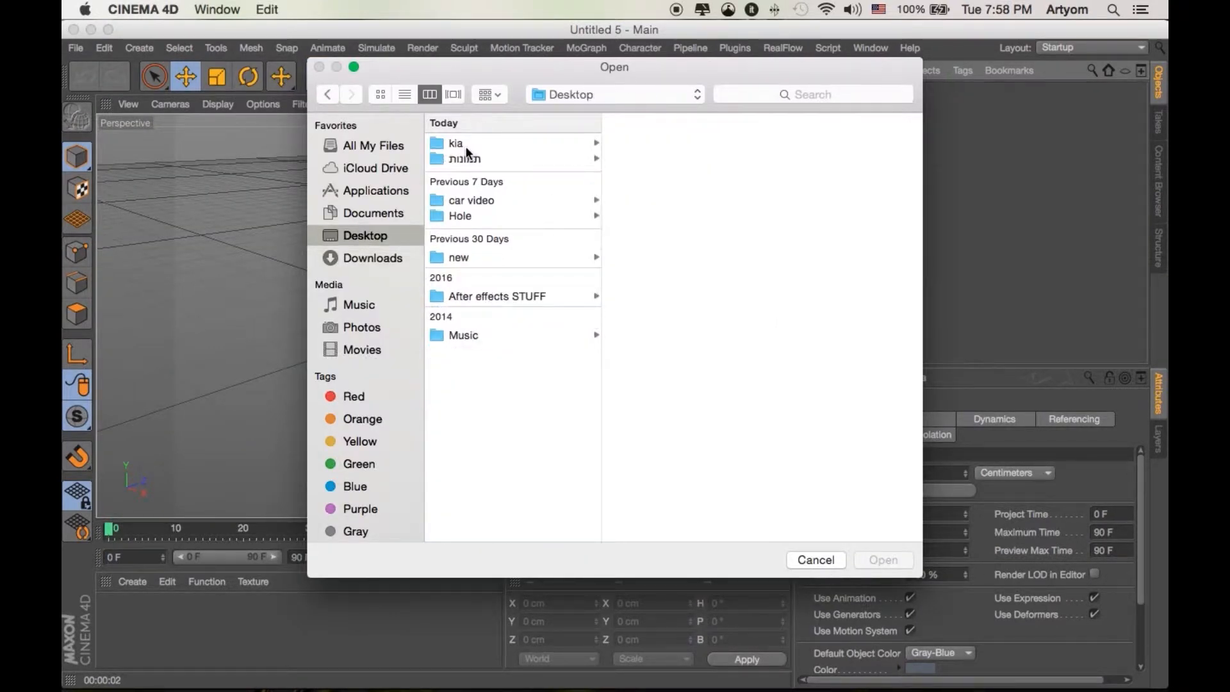
click(465, 144)
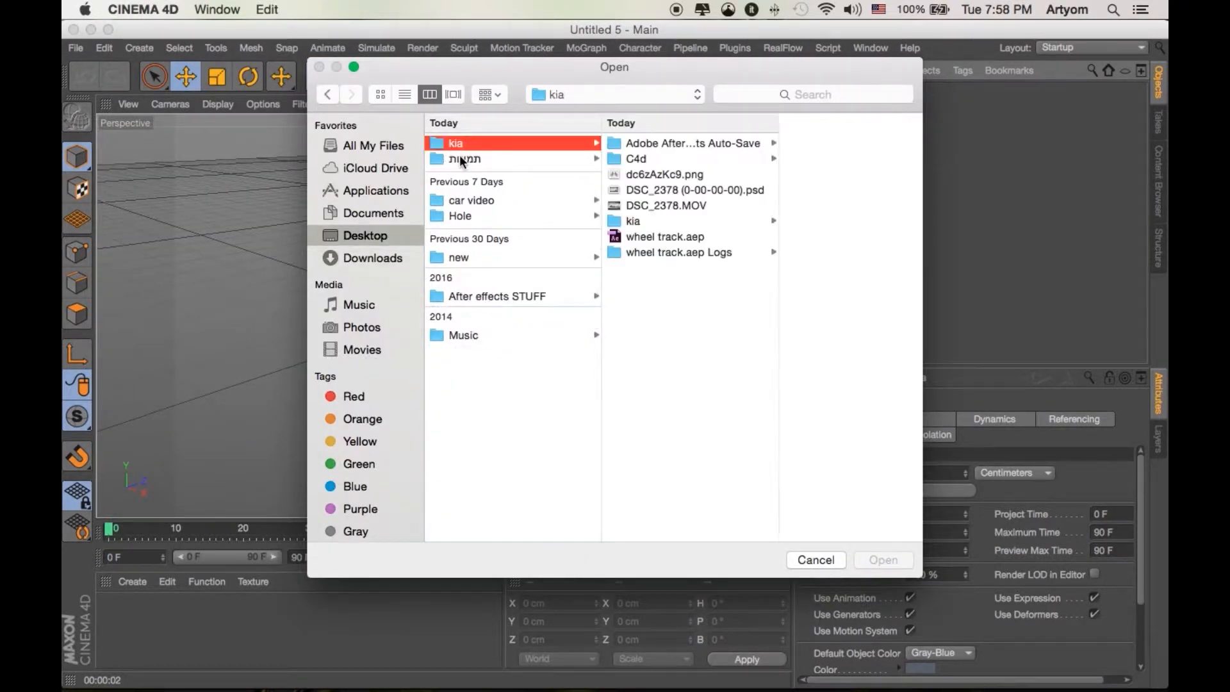
click(643, 220)
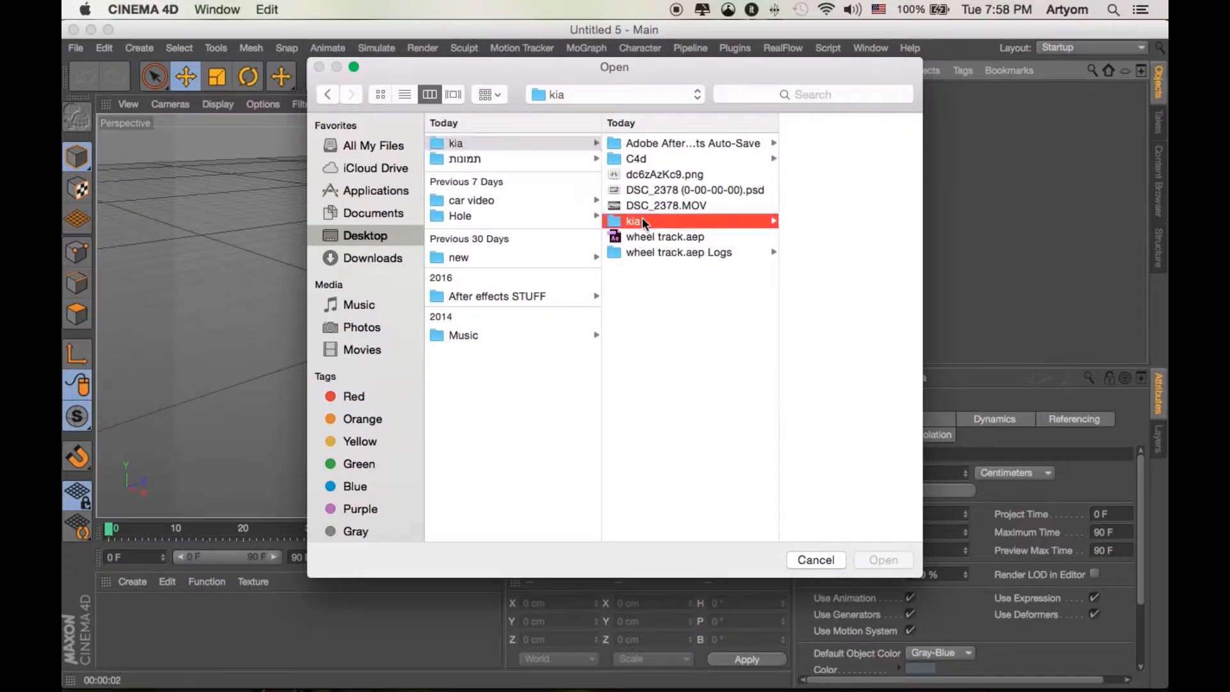
click(612, 159)
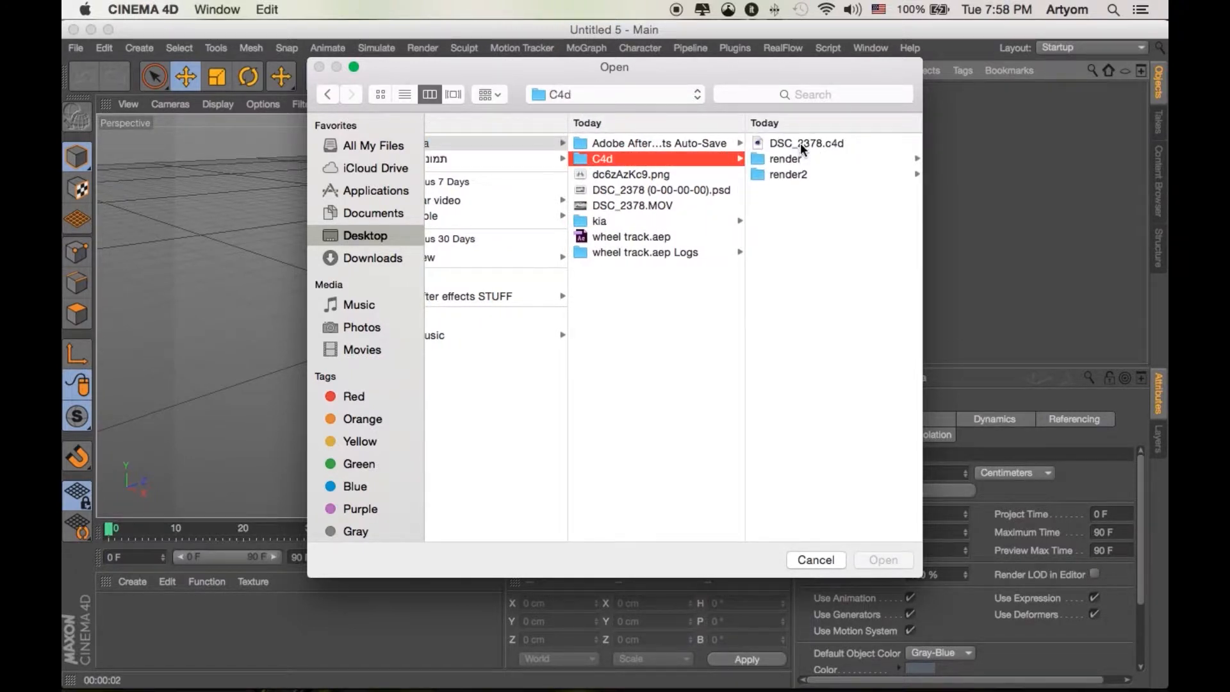
click(801, 143)
click(896, 562)
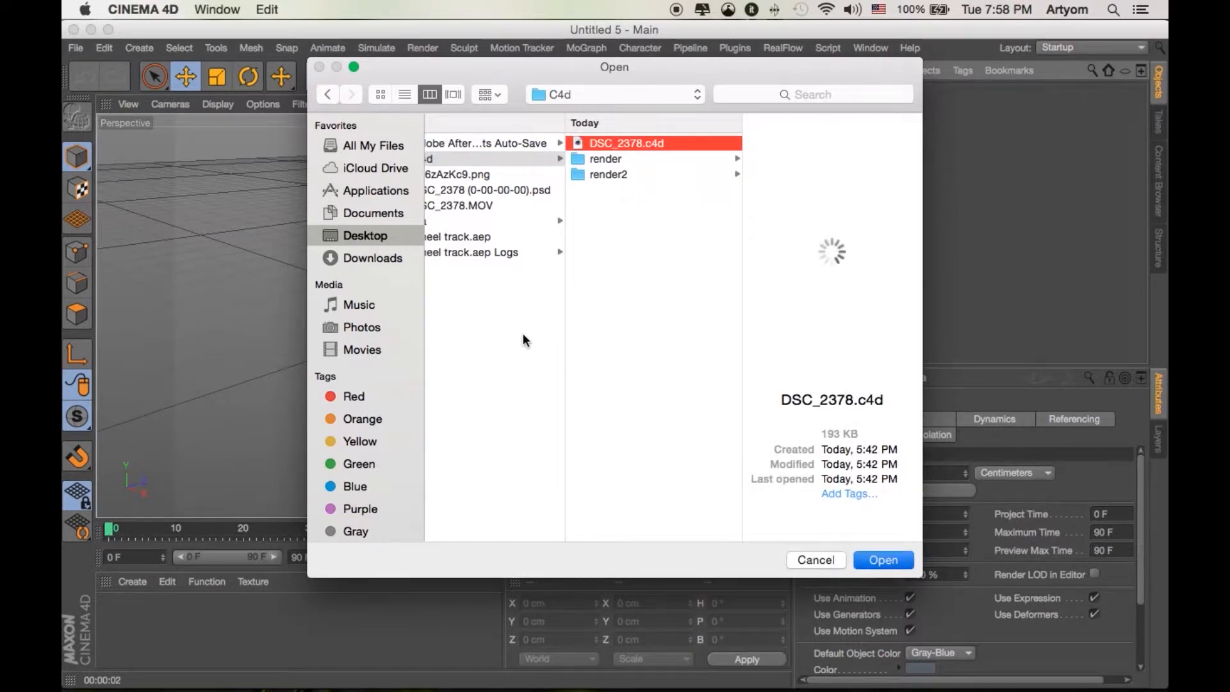
drag(110, 531, 64, 520)
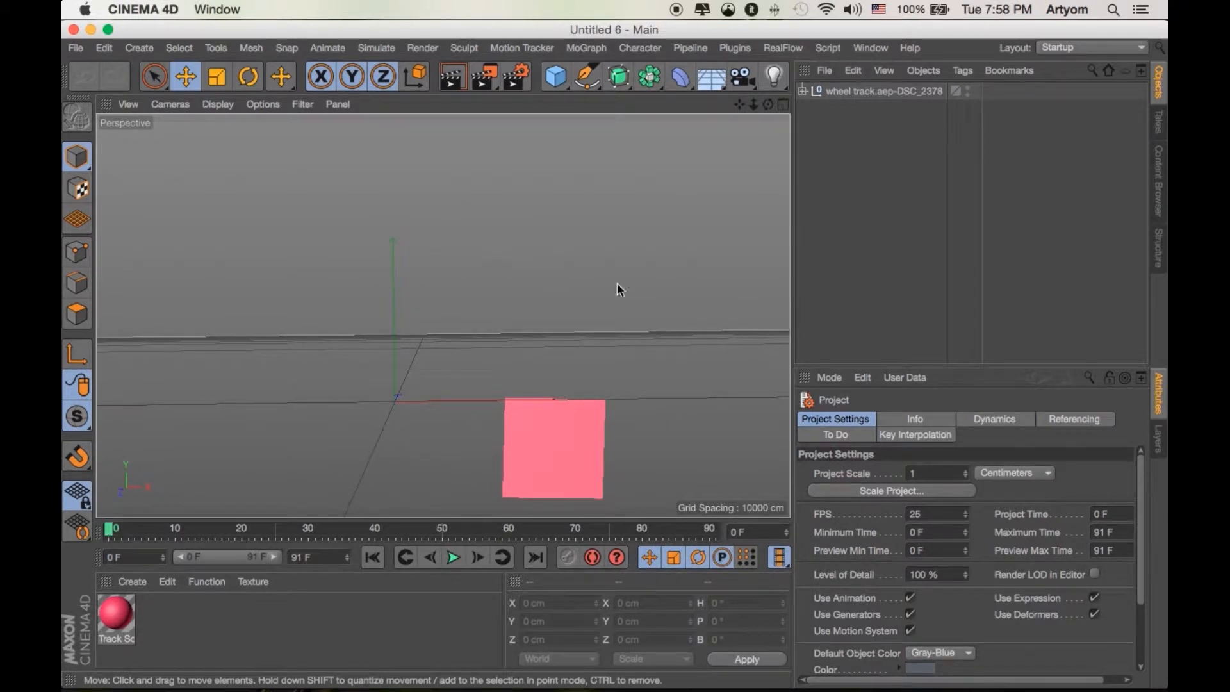
drag(112, 534, 86, 500)
Switch to After Effects and compare the rear wheel in car main with Track Solid 1 hidden and shown
mouse_move(253, 689)
click(335, 666)
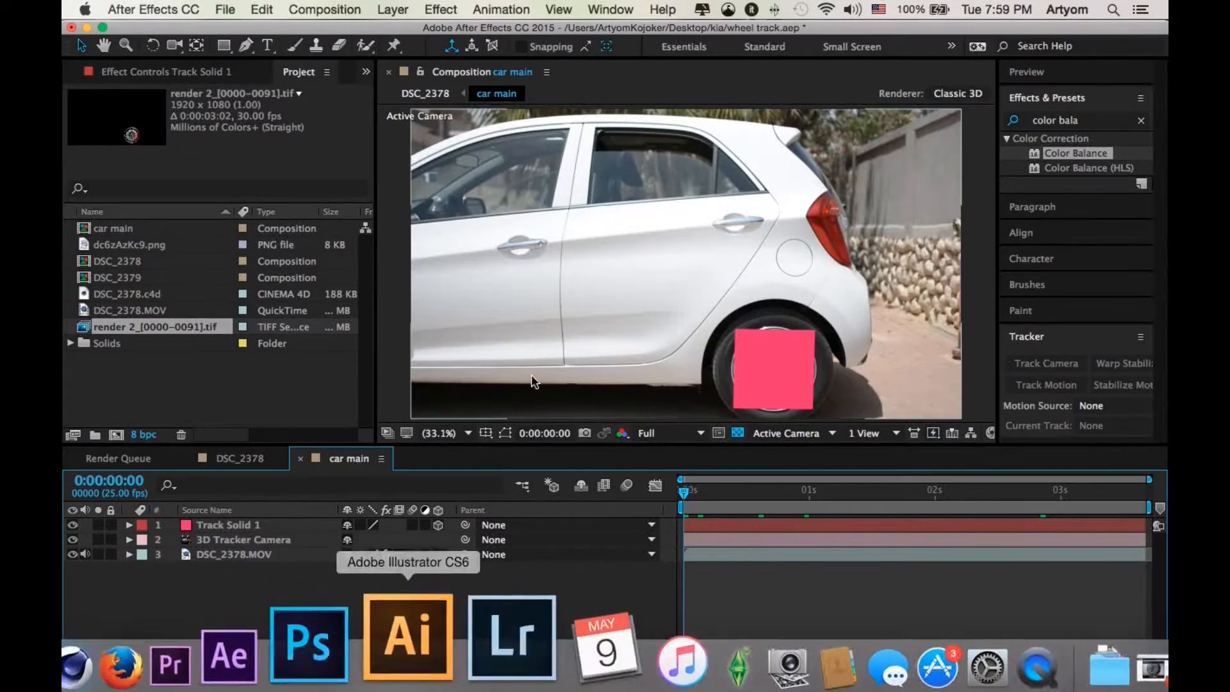
click(73, 526)
click(73, 527)
Send the current car main frame, with Track Solid 1 showing, to the render queue as a Photoshop file
click(325, 9)
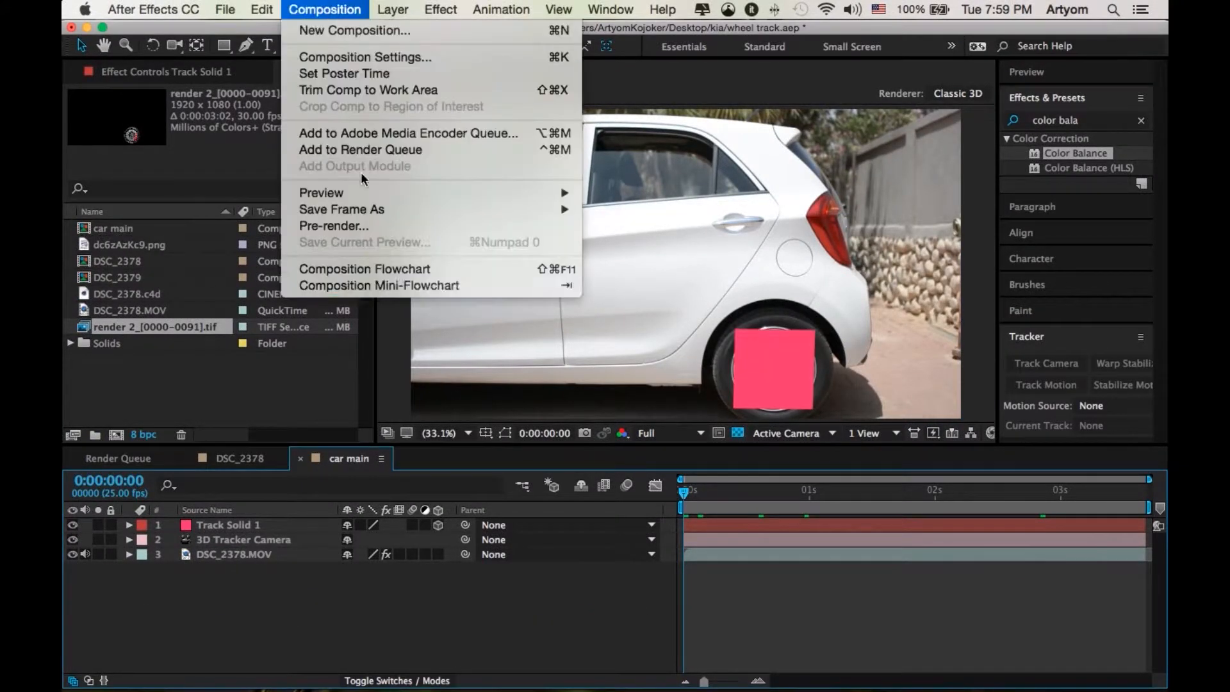
mouse_move(370, 214)
click(632, 209)
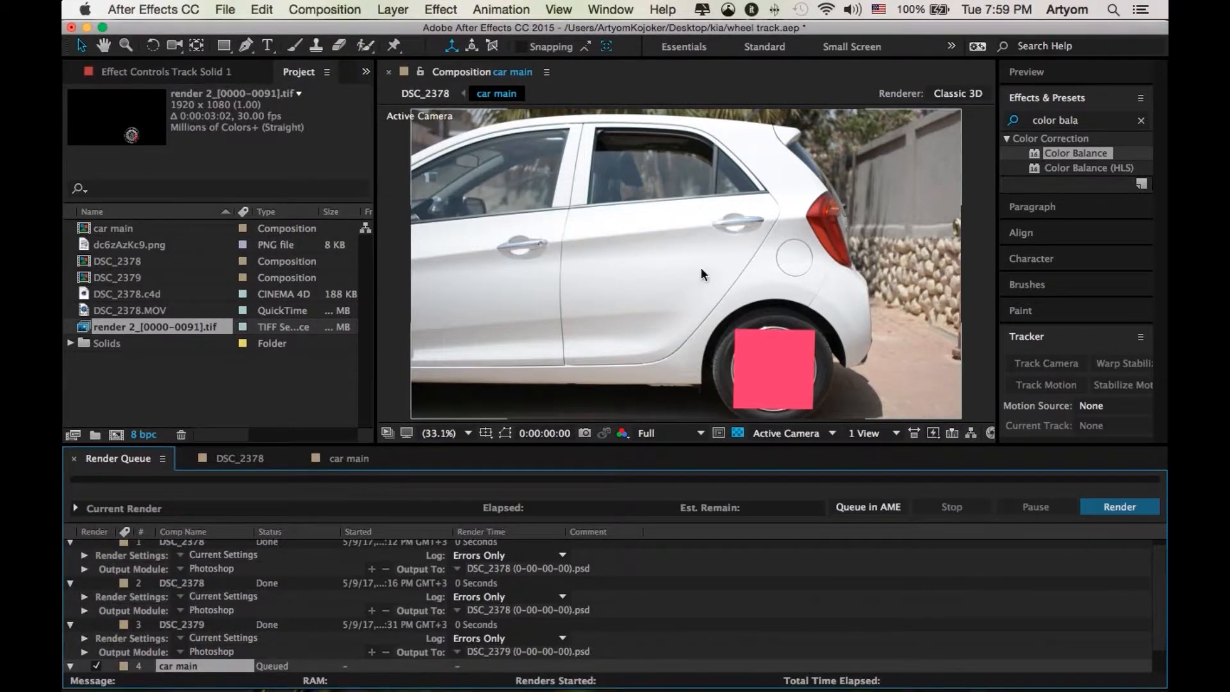
scroll(497, 576, down, 2)
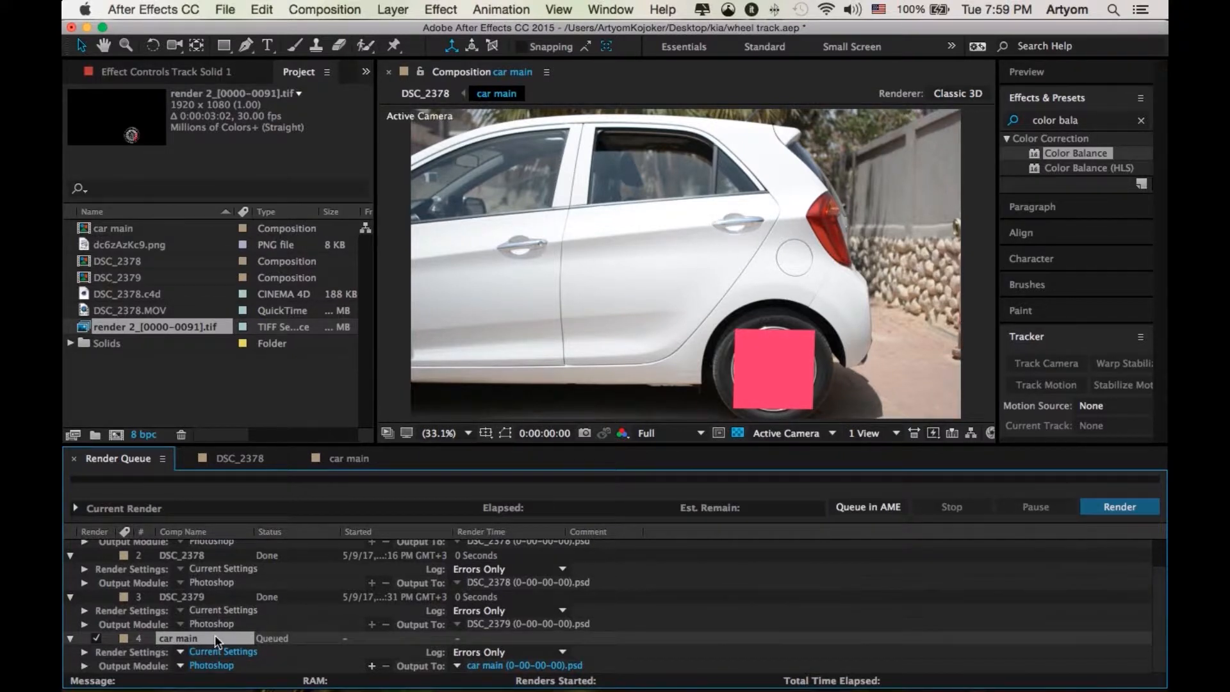
Hide Track Solid 1 in car main and queue the frame at 0:00:00:00 for saving as a Photoshop still
click(241, 458)
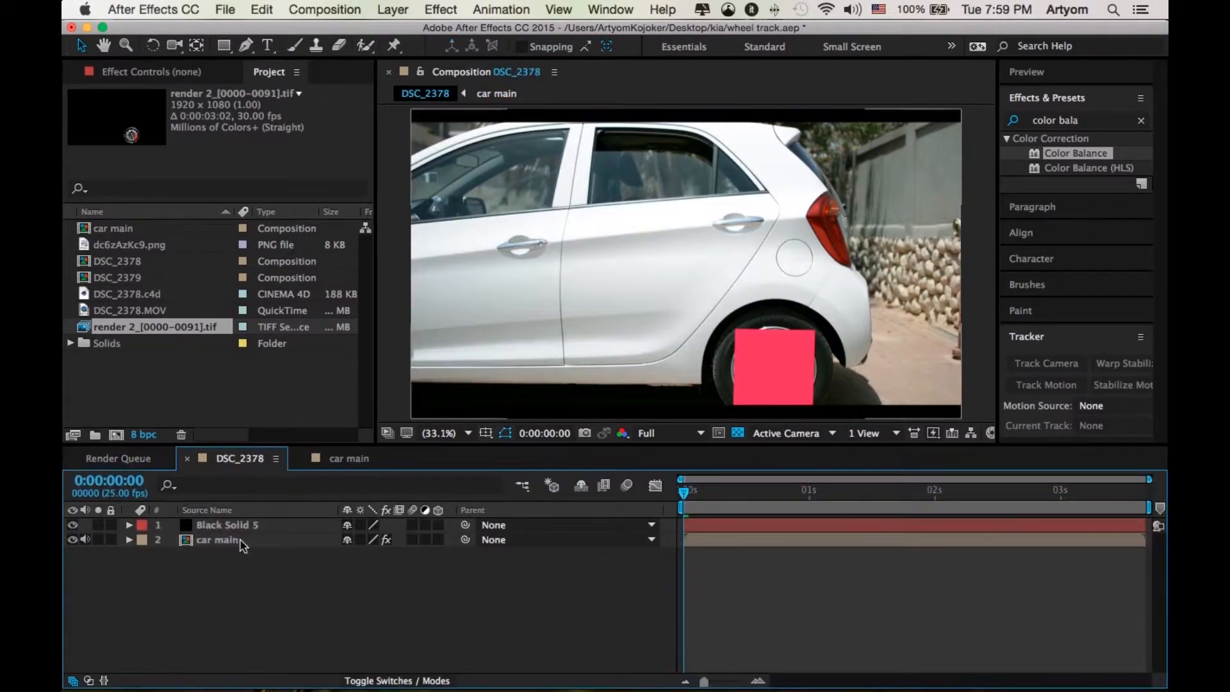
click(349, 458)
click(186, 526)
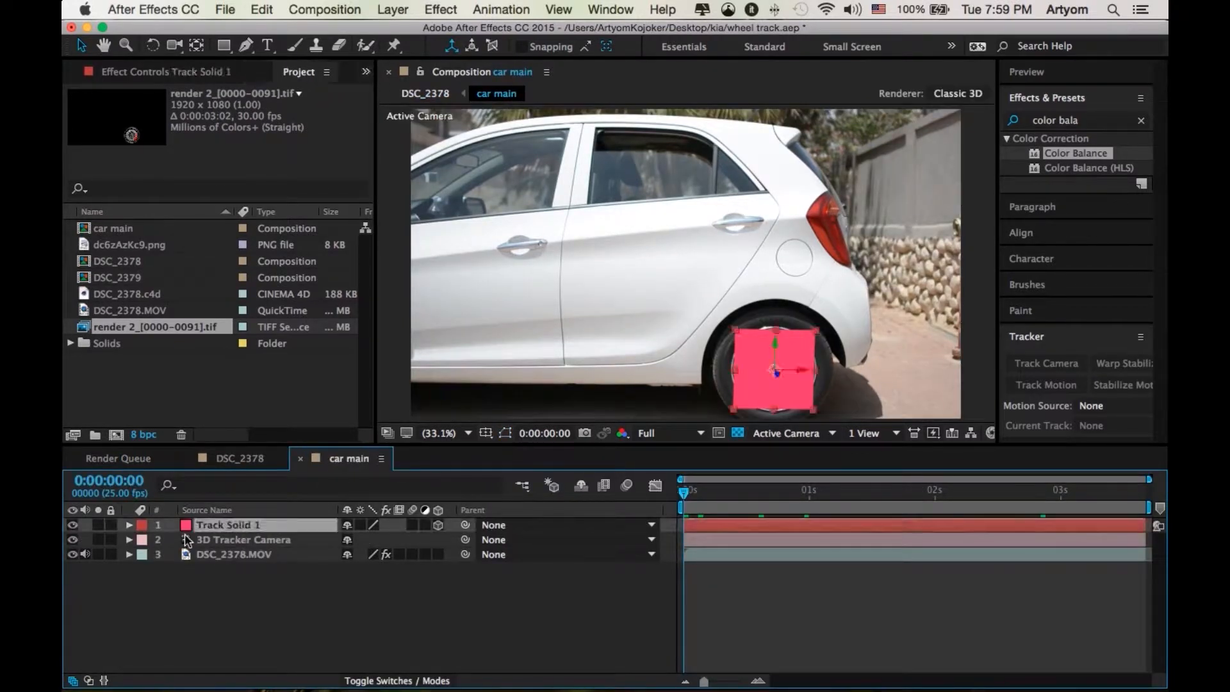
click(72, 524)
click(474, 589)
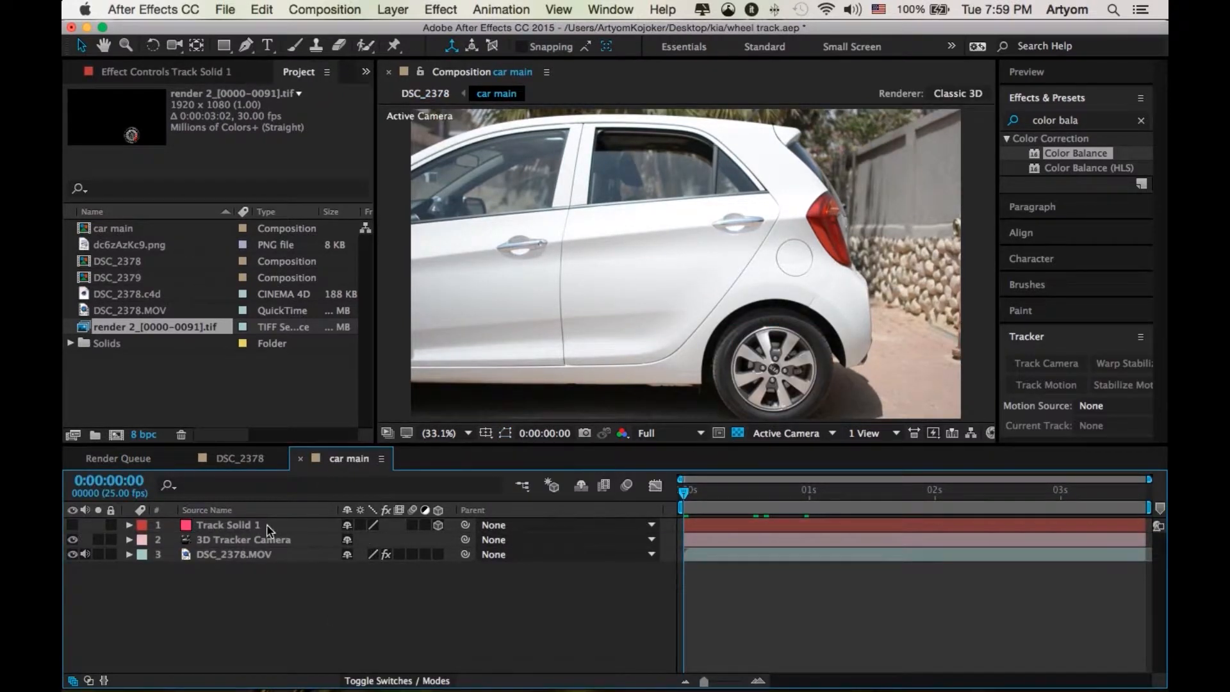
click(340, 10)
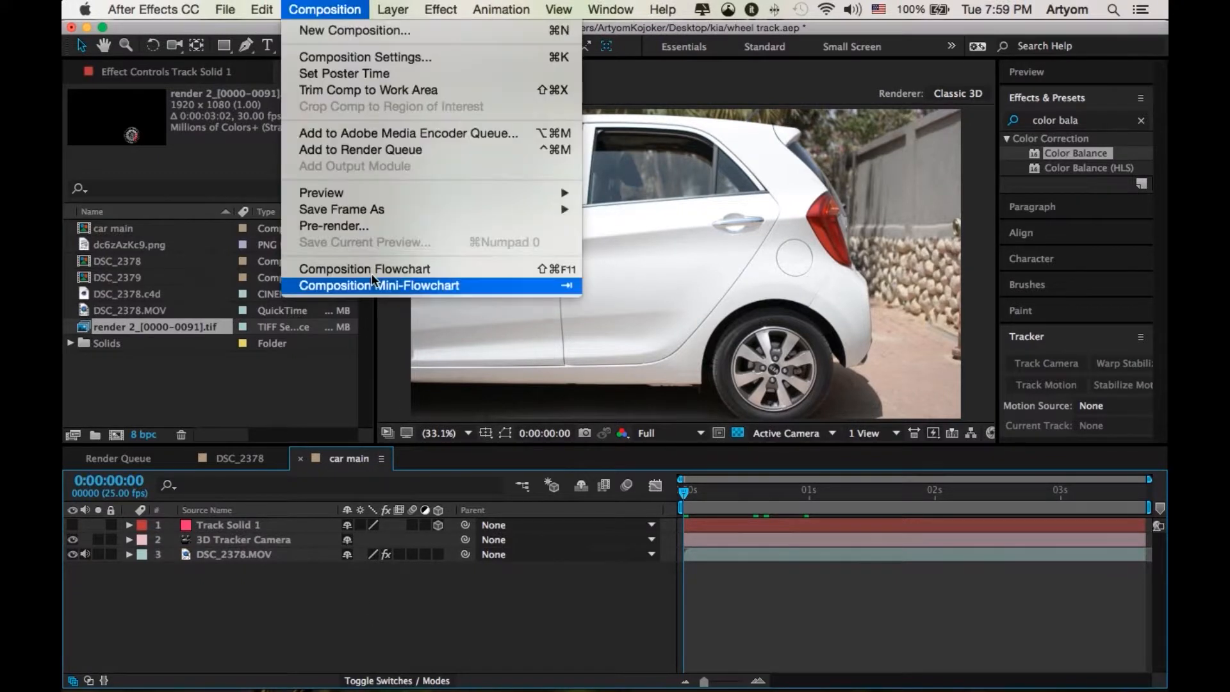
mouse_move(378, 210)
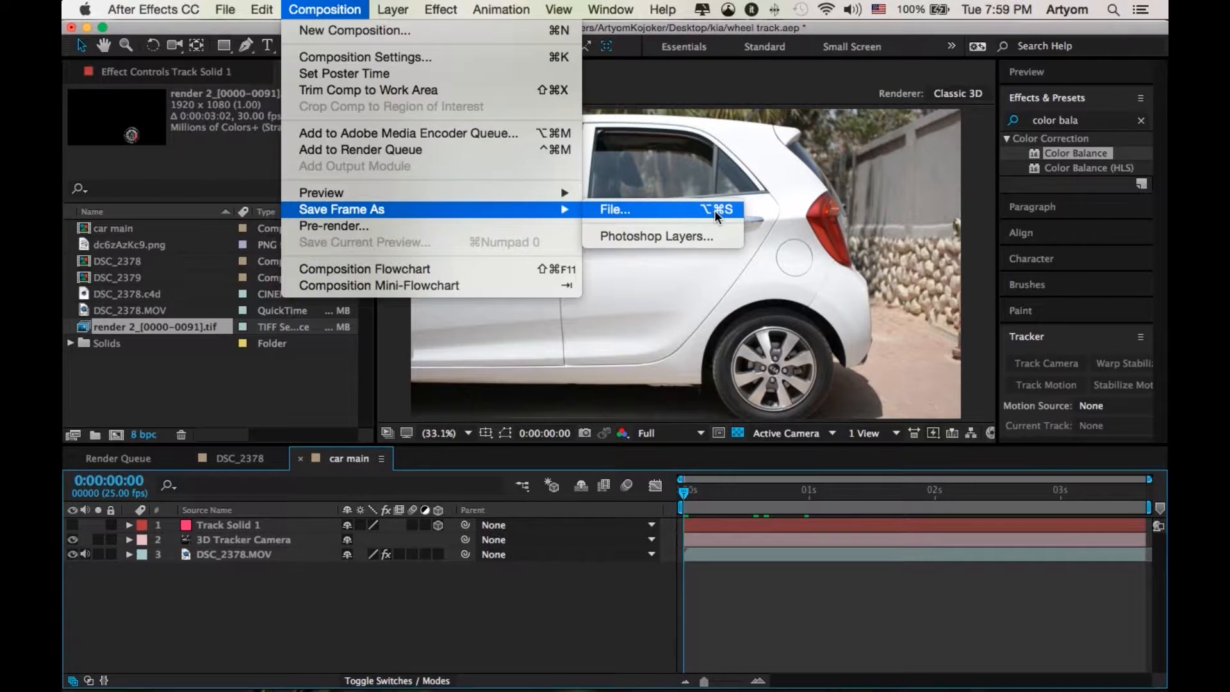
click(682, 211)
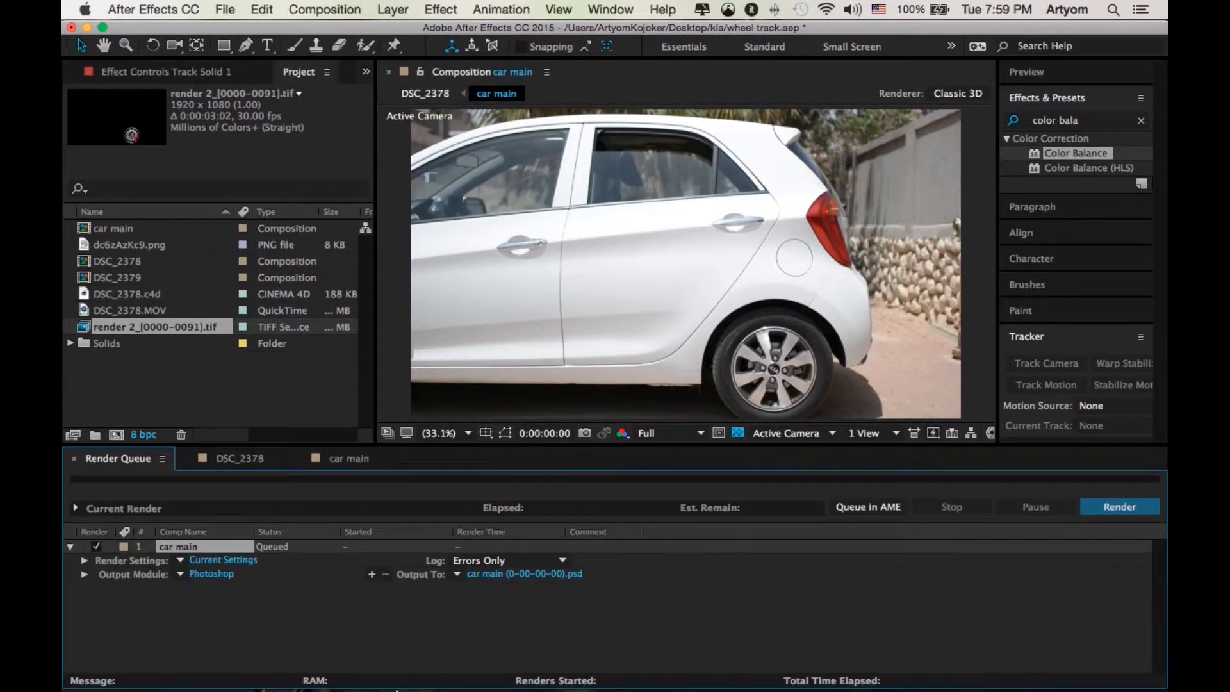
Switch to Cinema 4D and create a new material in the imported tracking scene
click(160, 624)
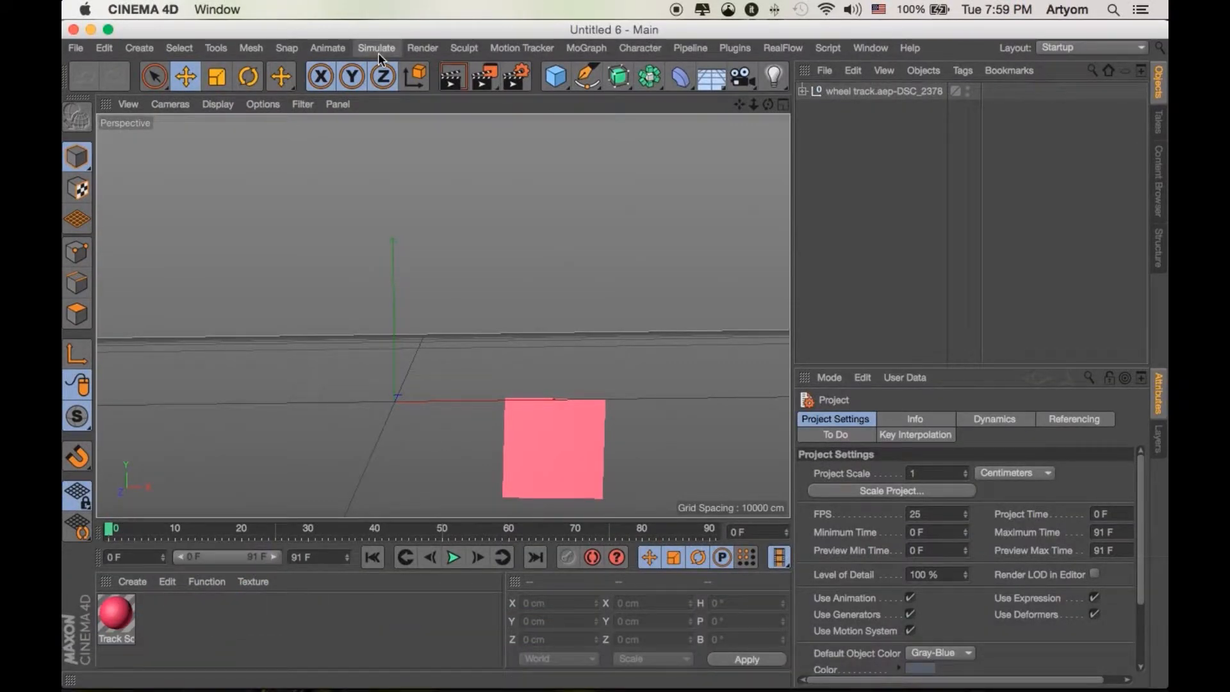
click(414, 307)
double_click(187, 620)
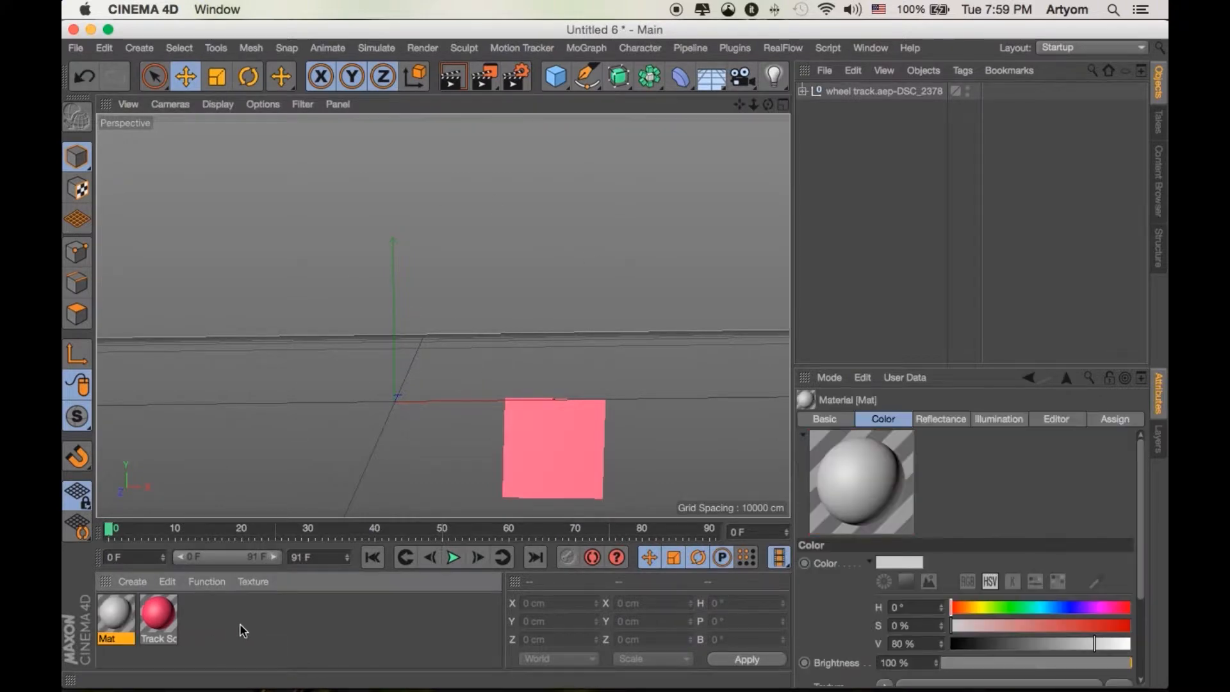
double_click(115, 614)
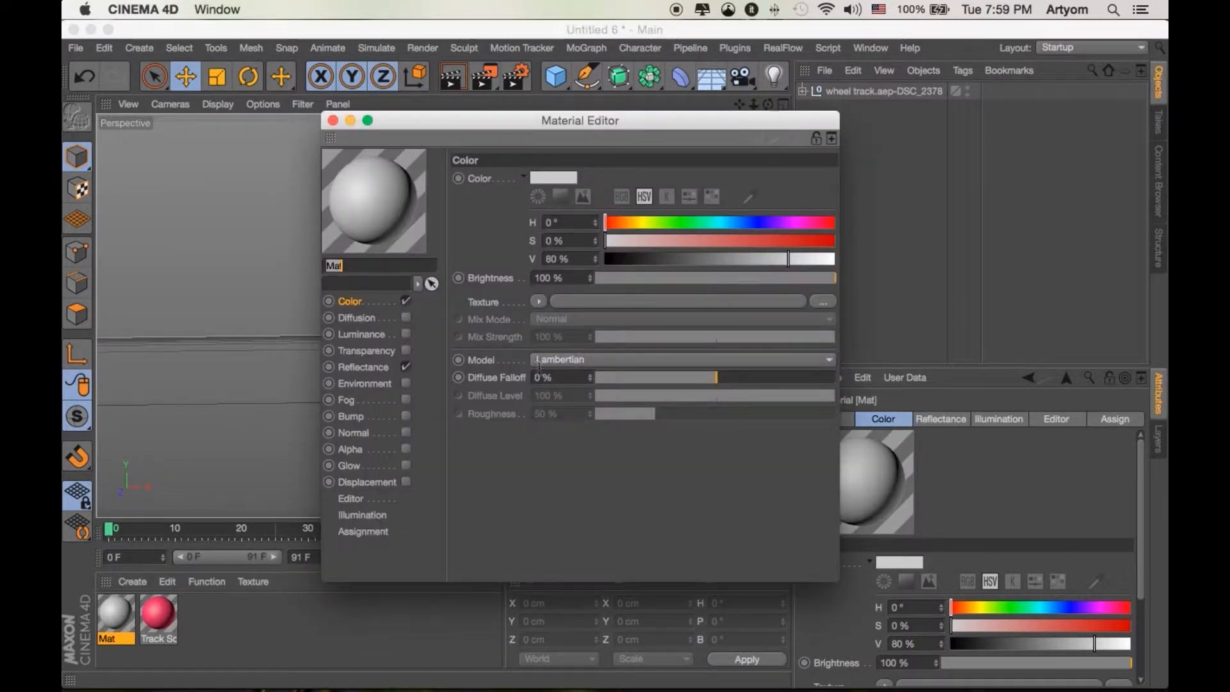
click(592, 301)
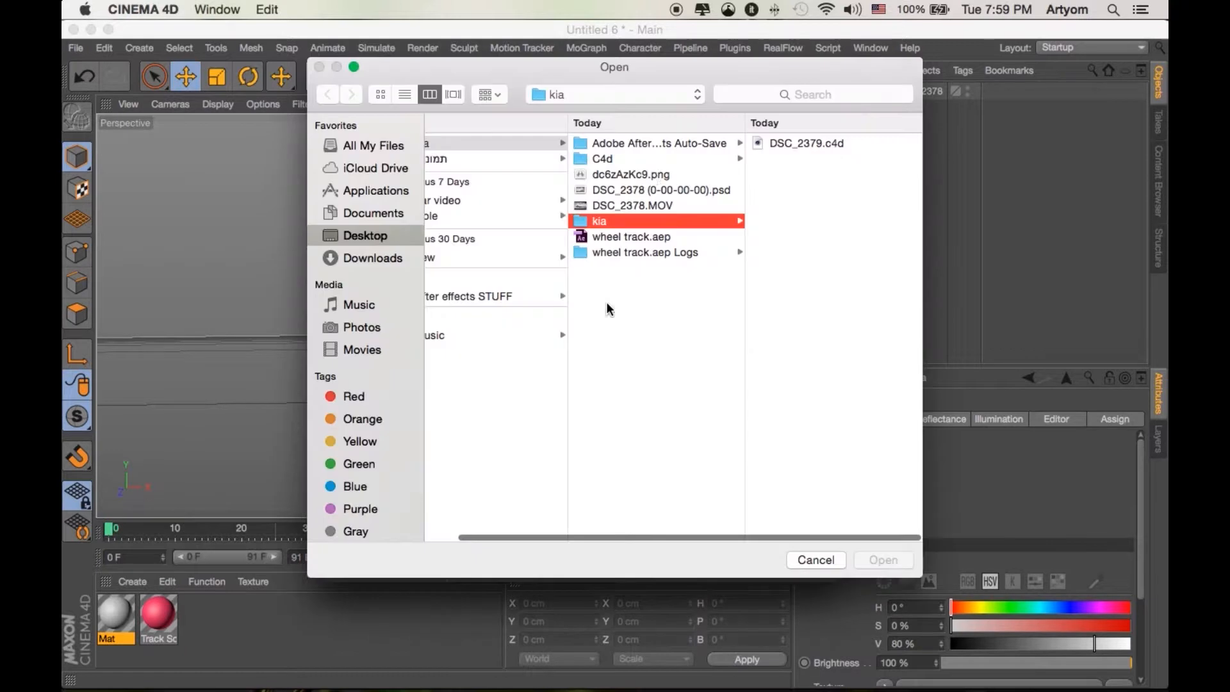
click(628, 190)
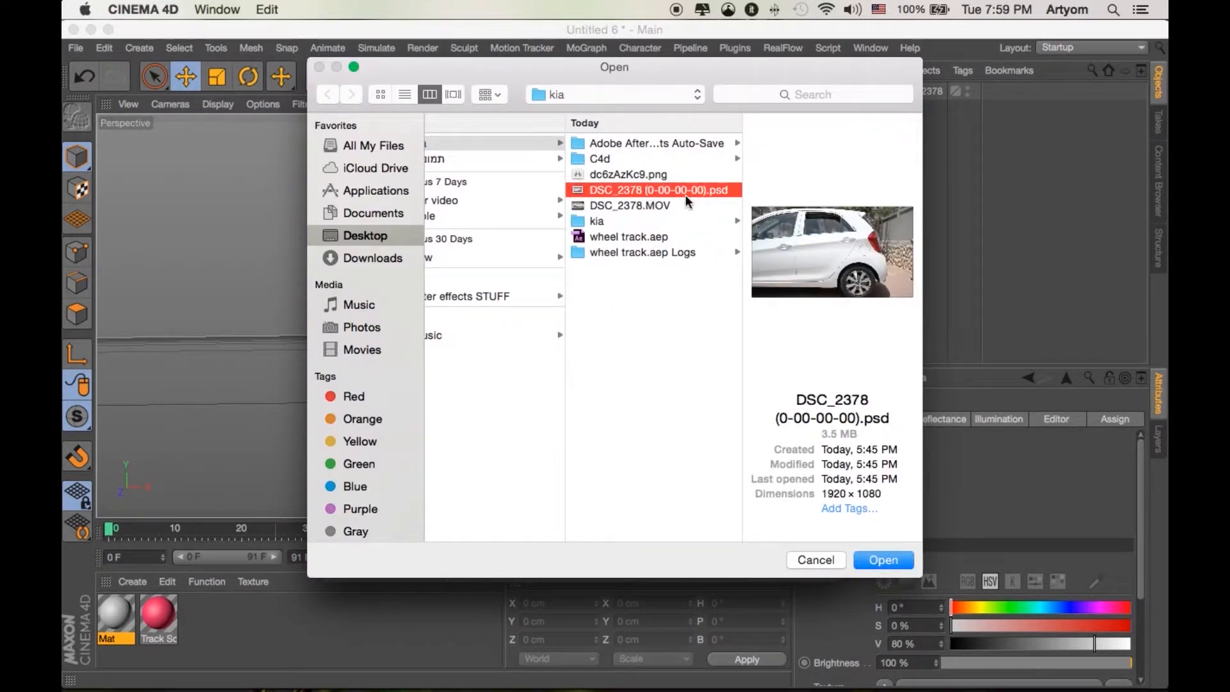
click(884, 562)
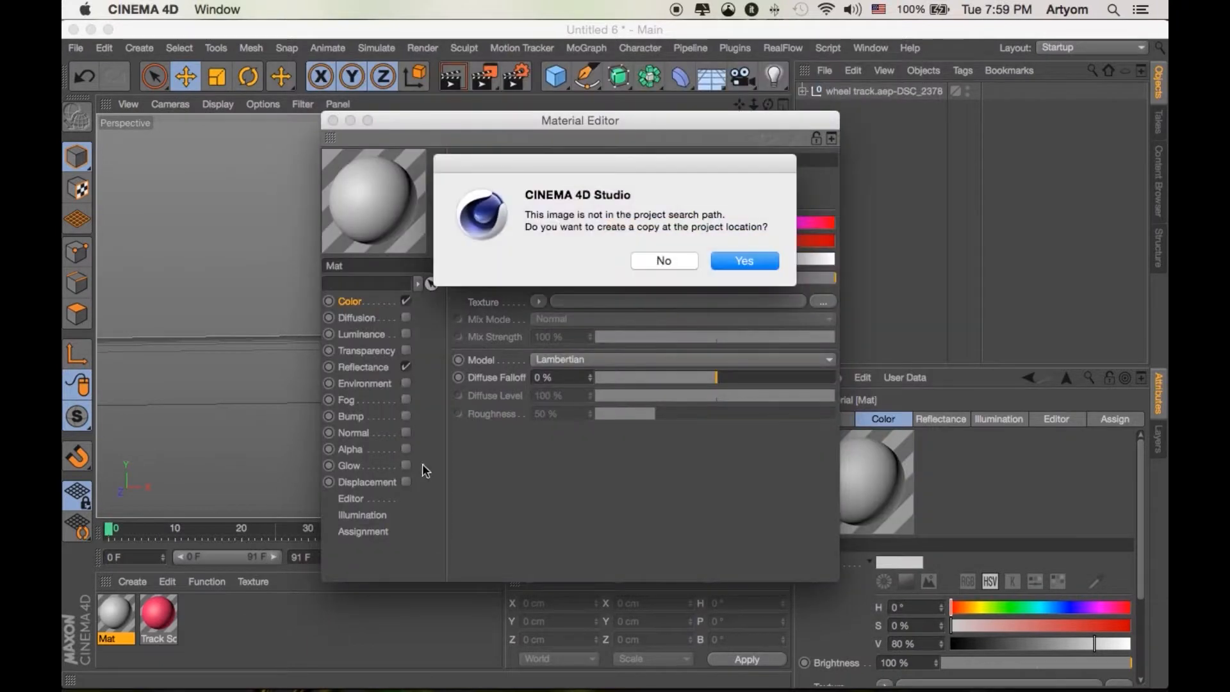
click(663, 260)
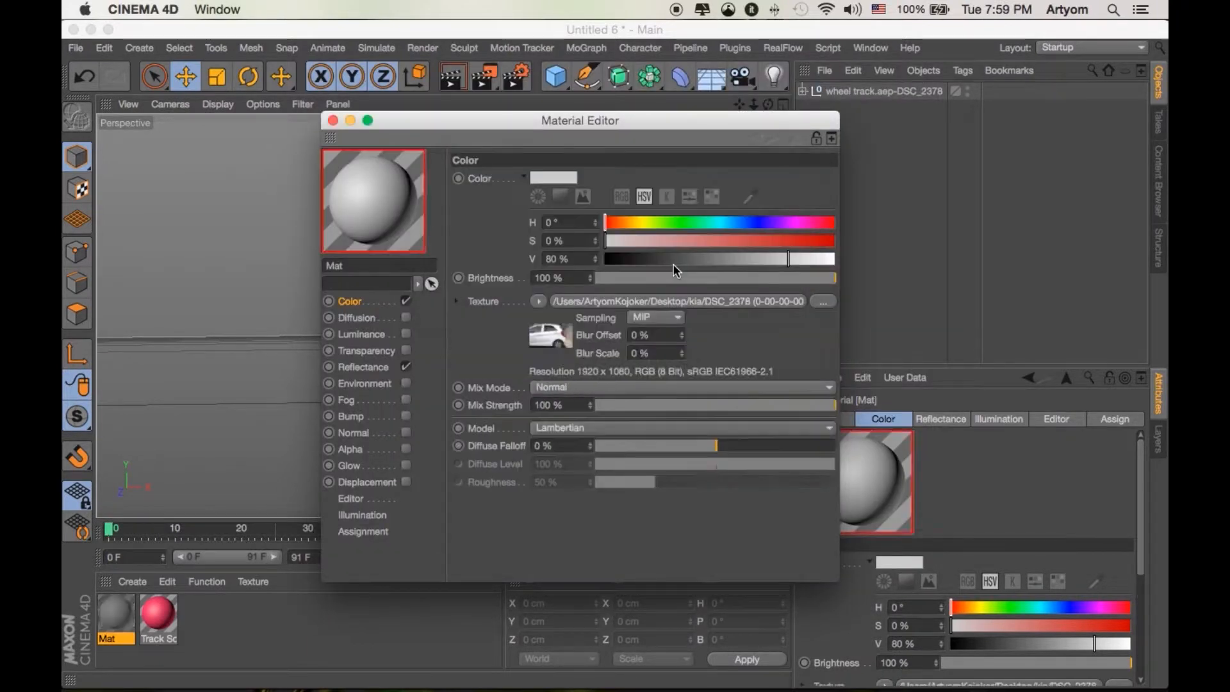
Add a Background object to the scene and apply the car image material Mat to it
click(333, 120)
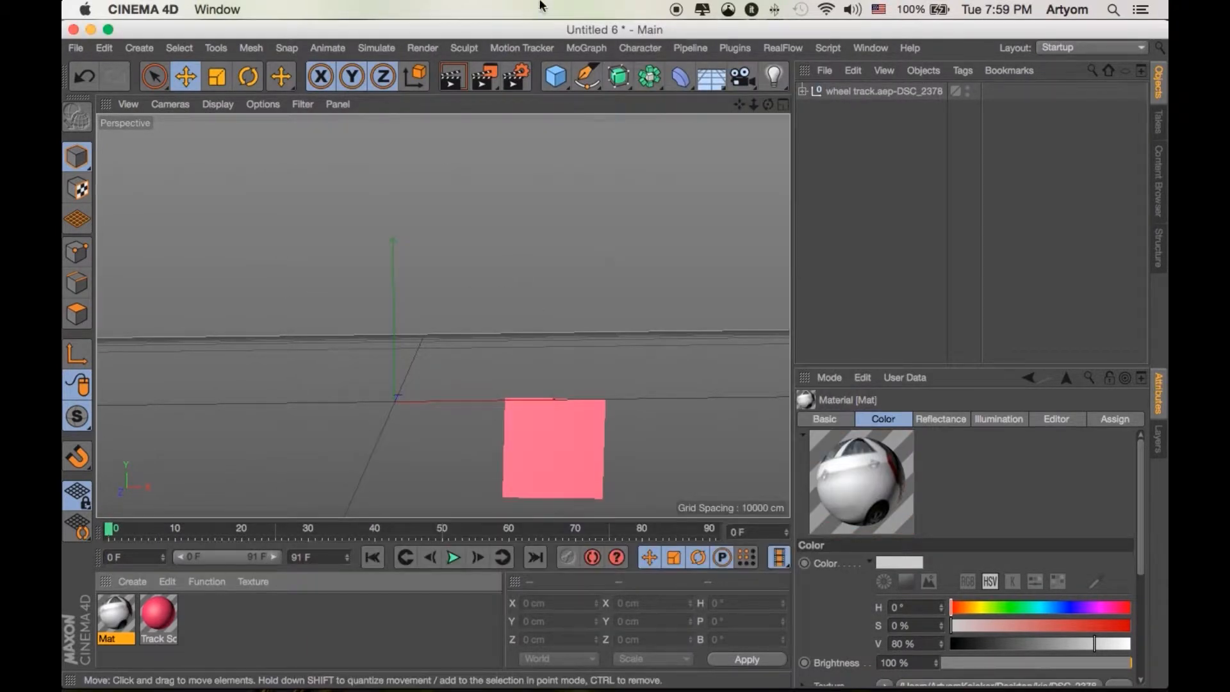
click(711, 76)
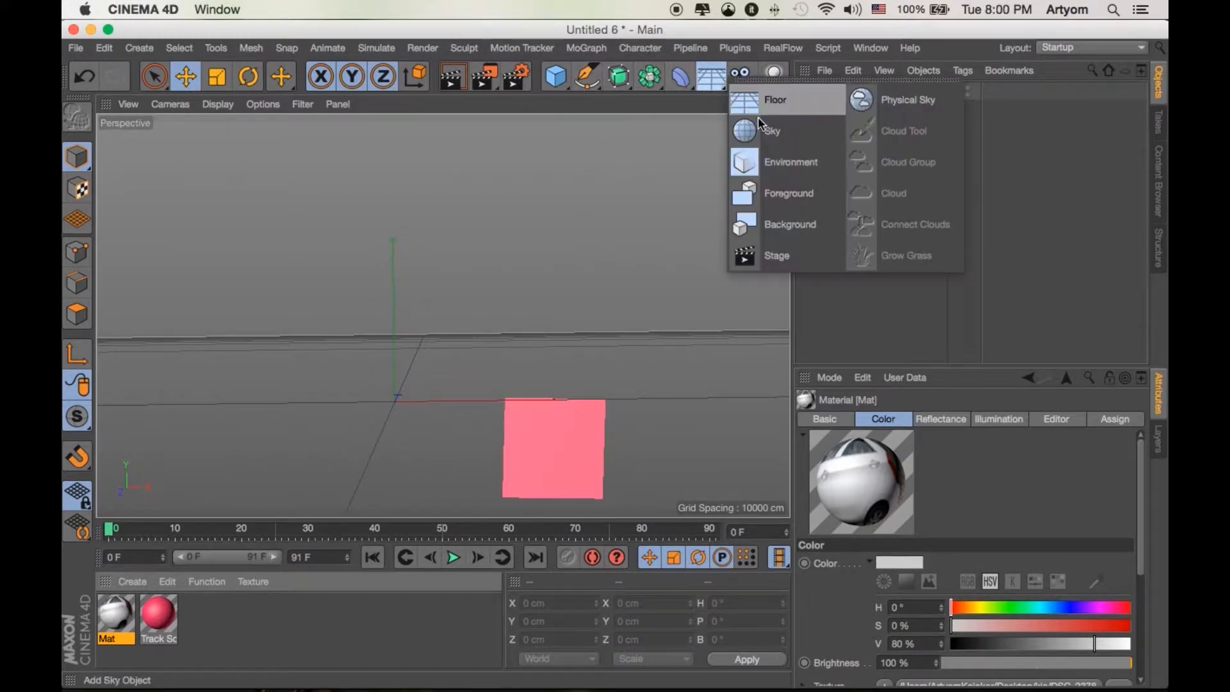
click(756, 221)
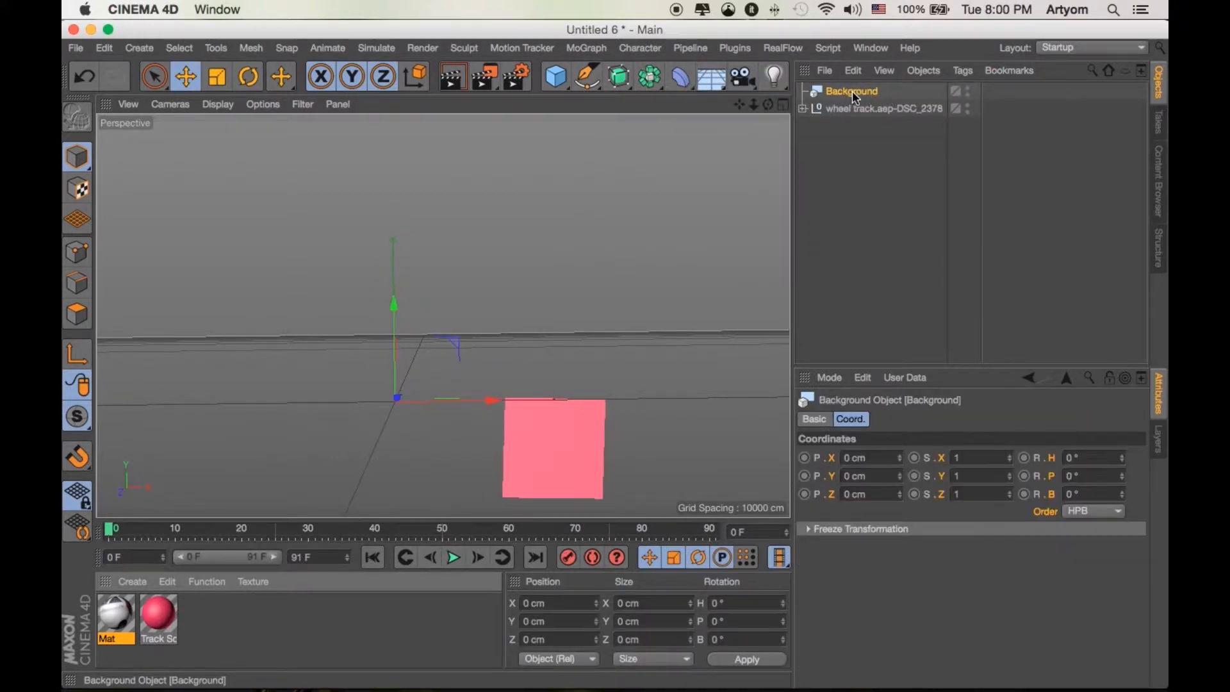
click(121, 623)
drag(115, 623, 853, 91)
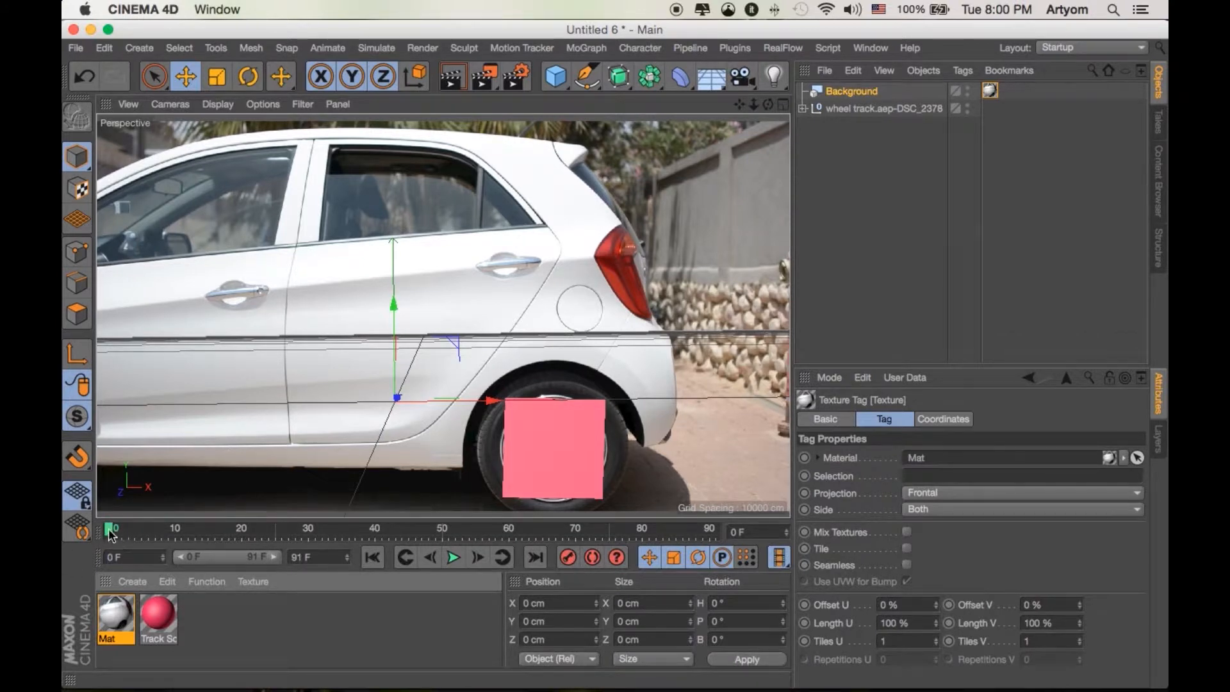
mouse_move(110, 536)
mouse_down()
mouse_move(776, 522)
mouse_move(108, 530)
mouse_up()
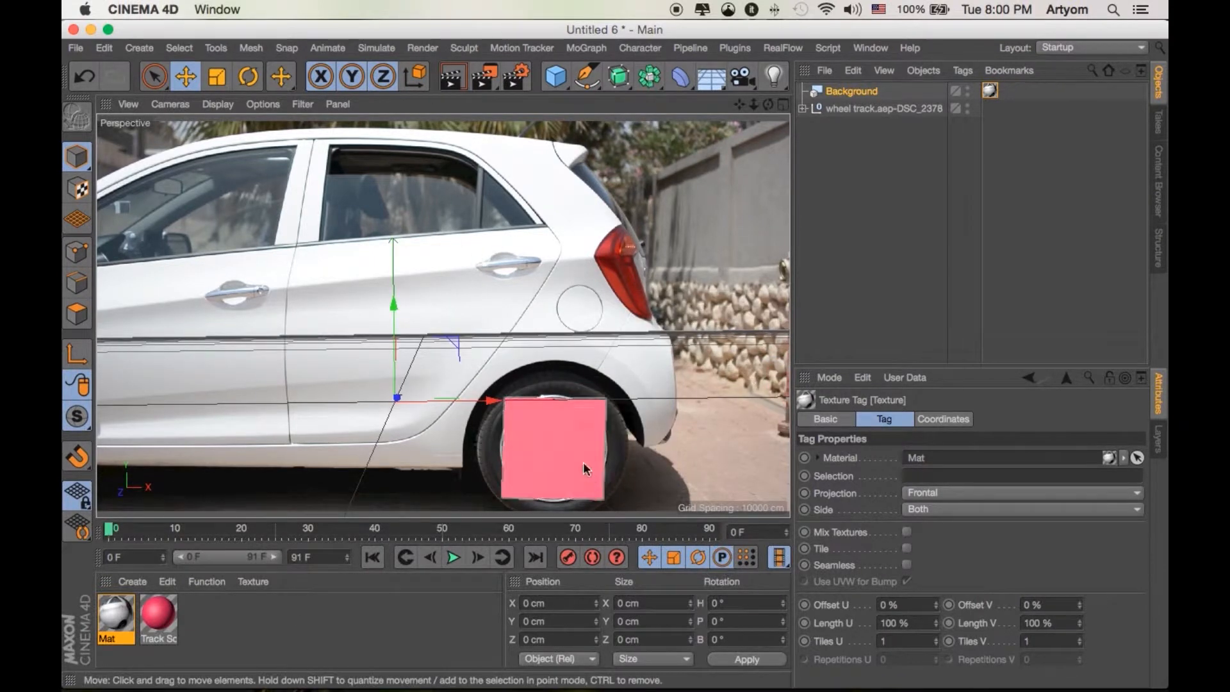
Switch to Firefox and look over the Free3D home page's model listings in a separate tab, closing it when done
click(313, 641)
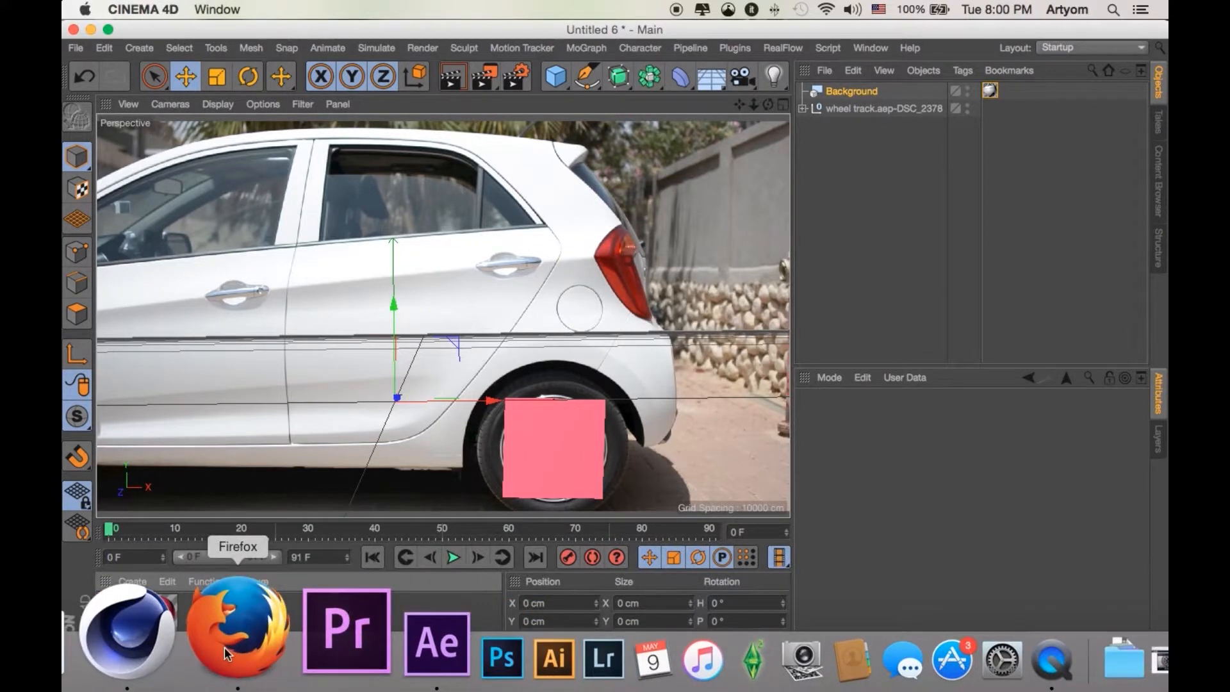
click(244, 631)
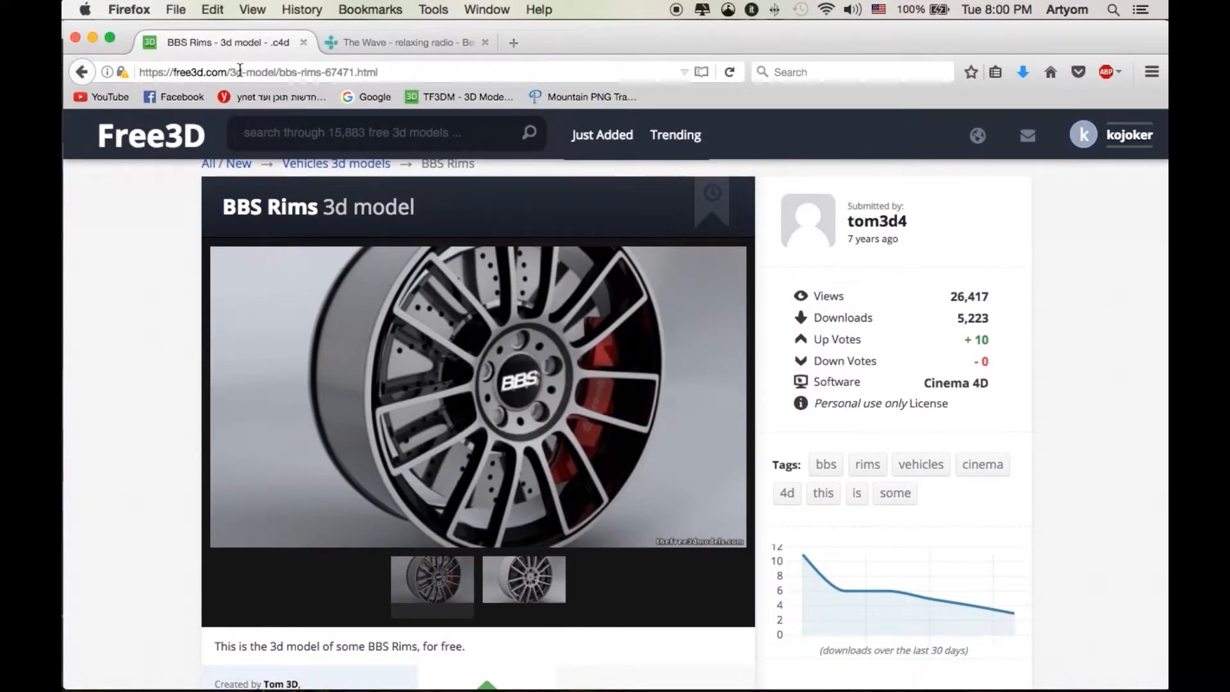
scroll(337, 176, up, 1)
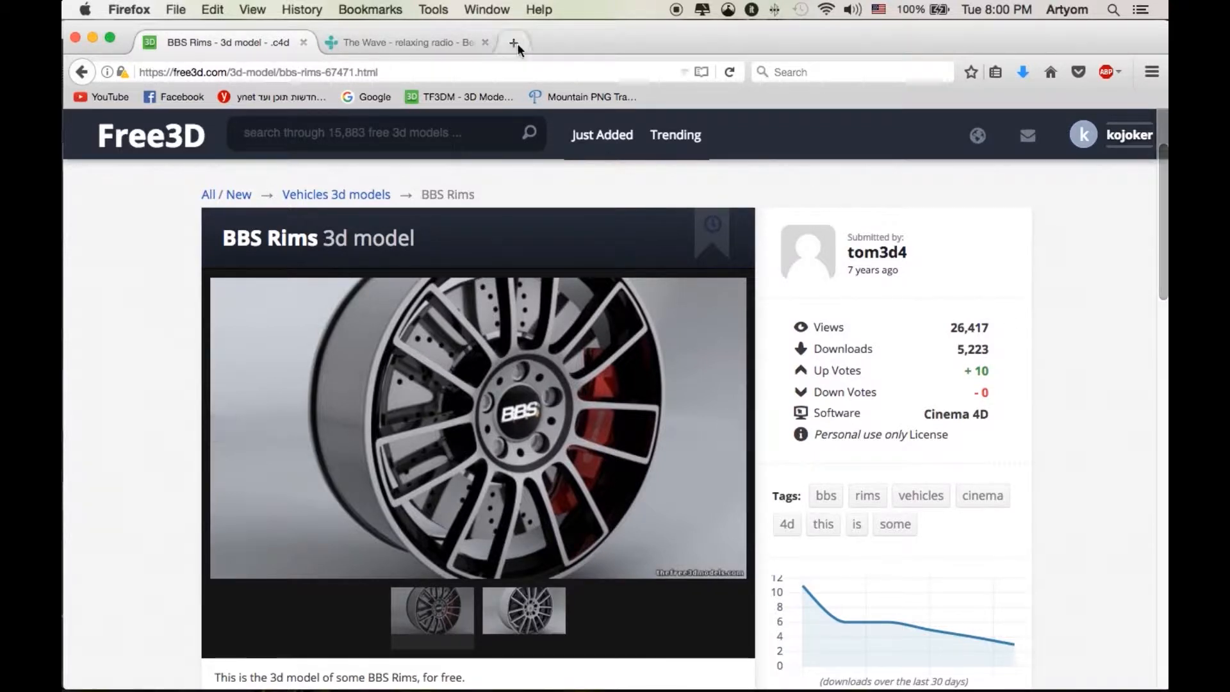
drag(549, 20, 591, 39)
click(577, 41)
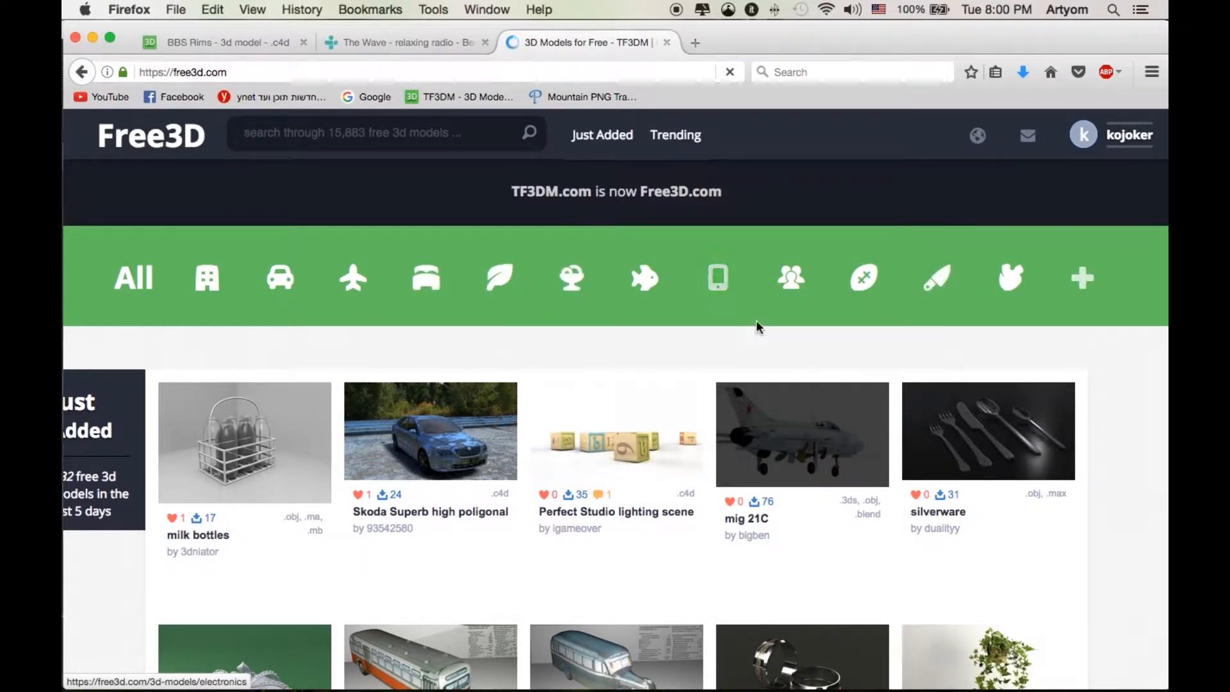
scroll(756, 326, down, 5)
scroll(736, 448, up, 5)
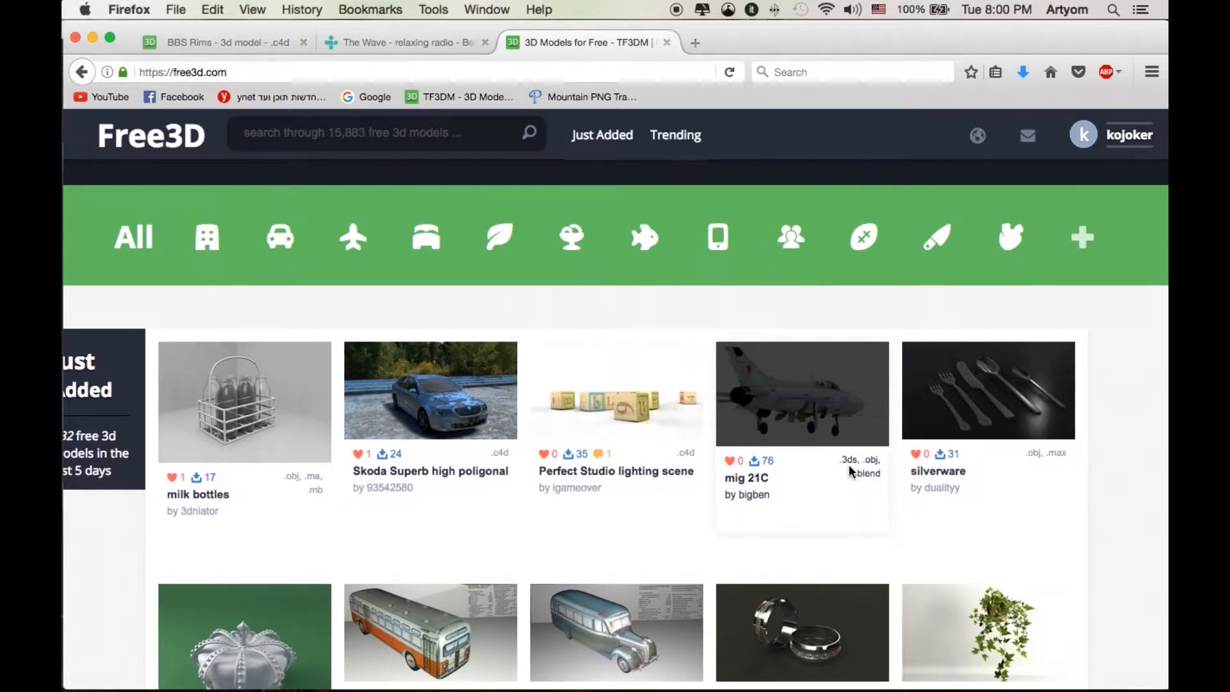
scroll(609, 524, up, 2)
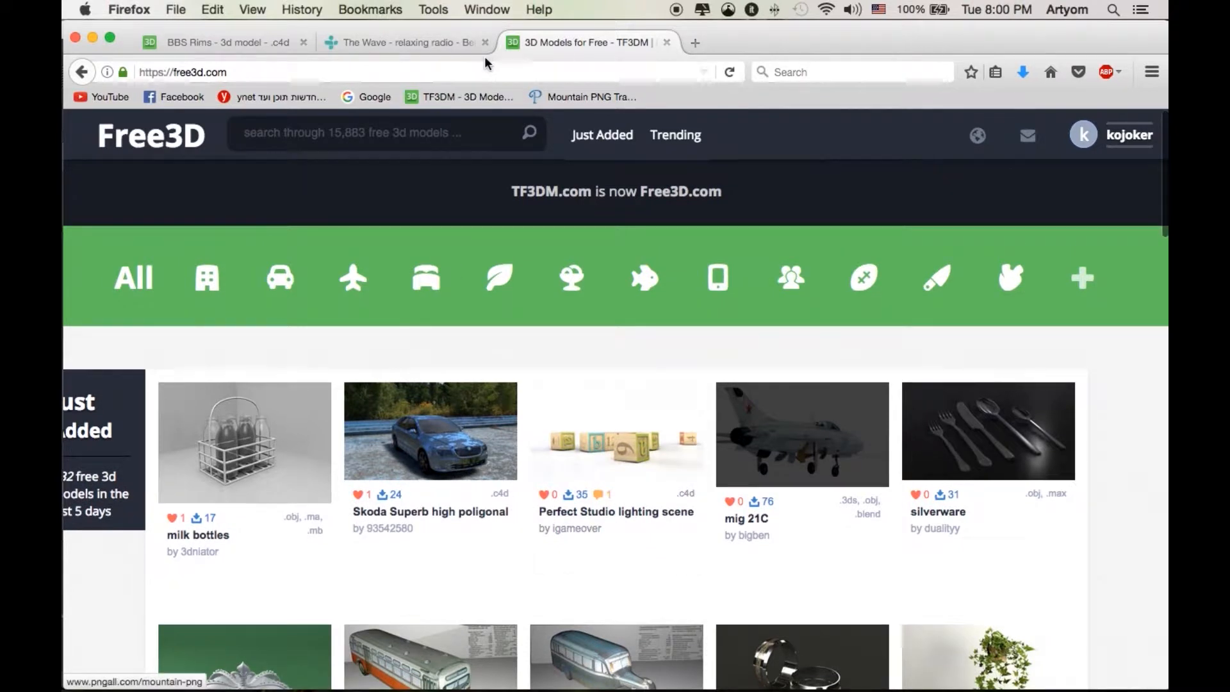
click(666, 43)
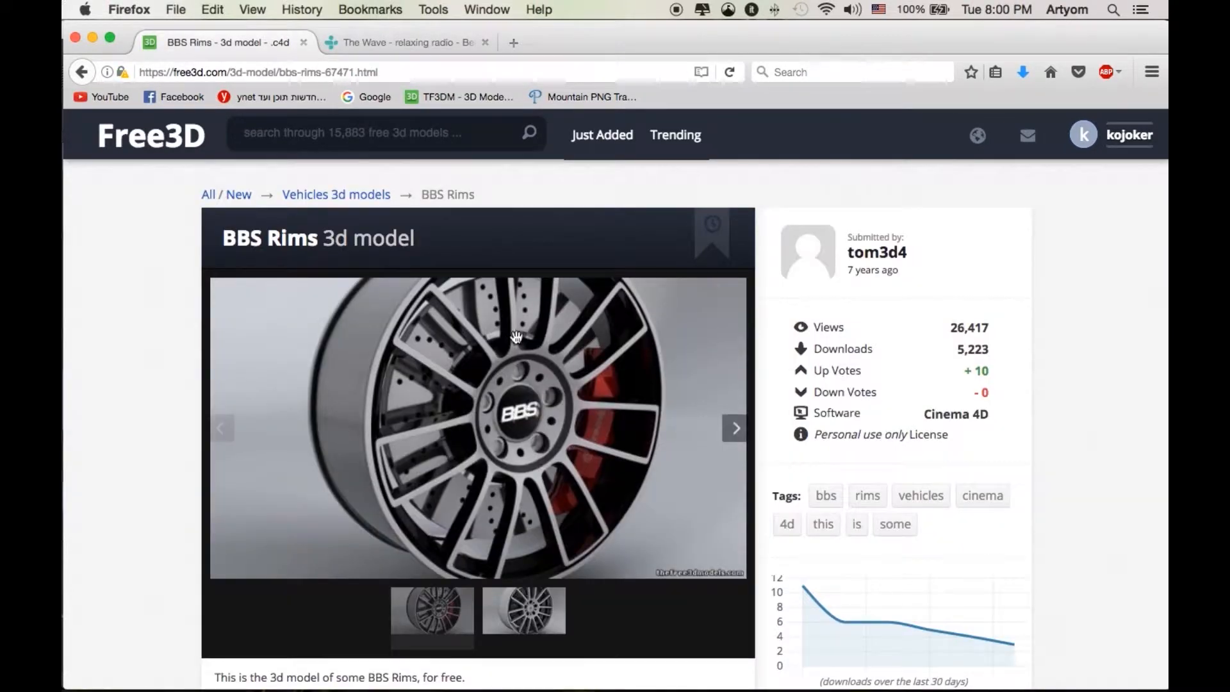
Examine the BBS Rims model page on Free3D, including its preview image, software, licence and download option
scroll(516, 336, down, 2)
scroll(512, 359, up, 1)
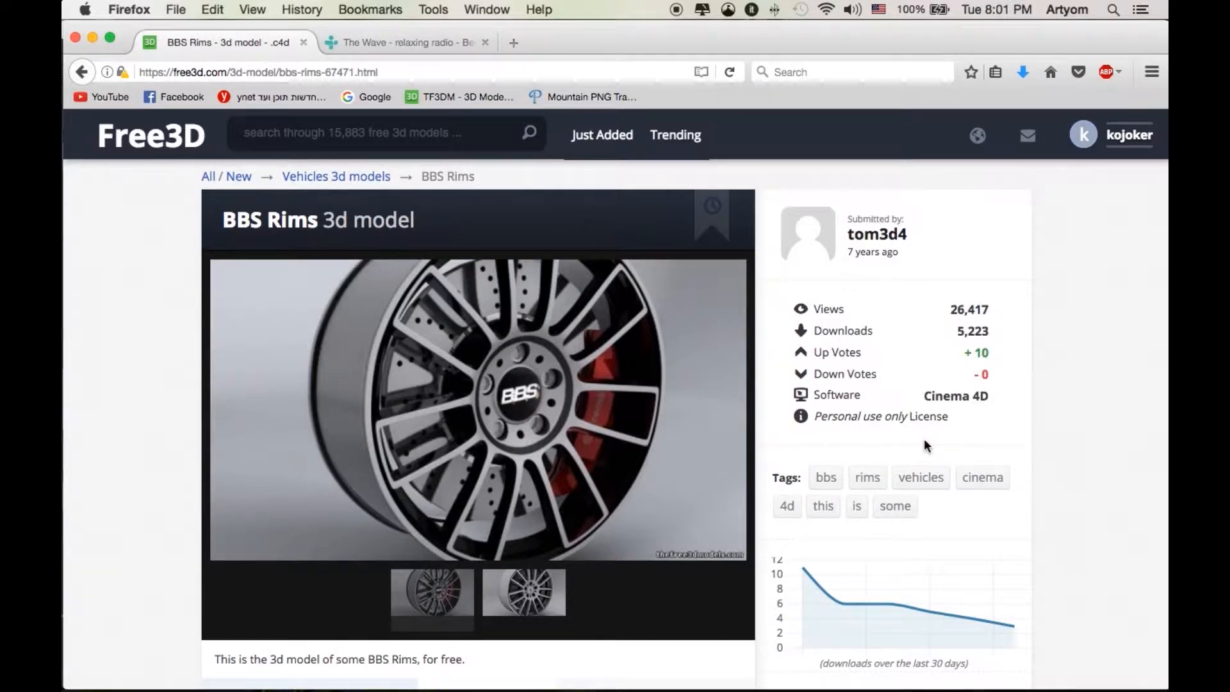
scroll(659, 384, down, 5)
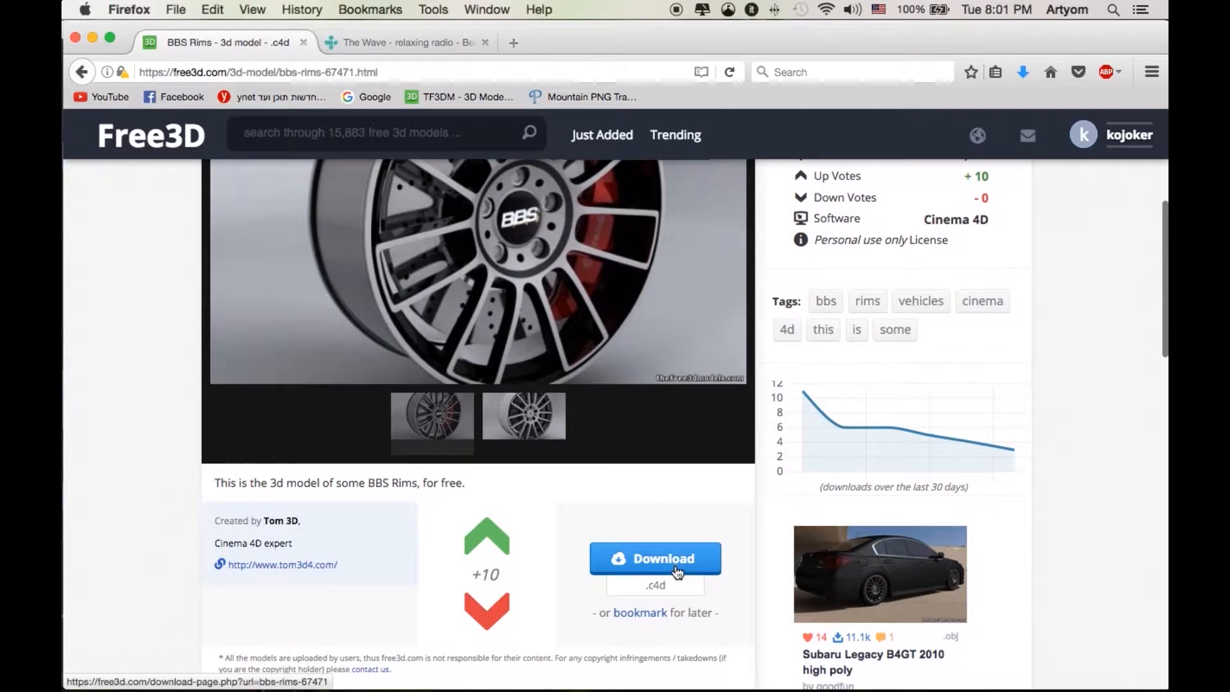
scroll(1043, 164, up, 5)
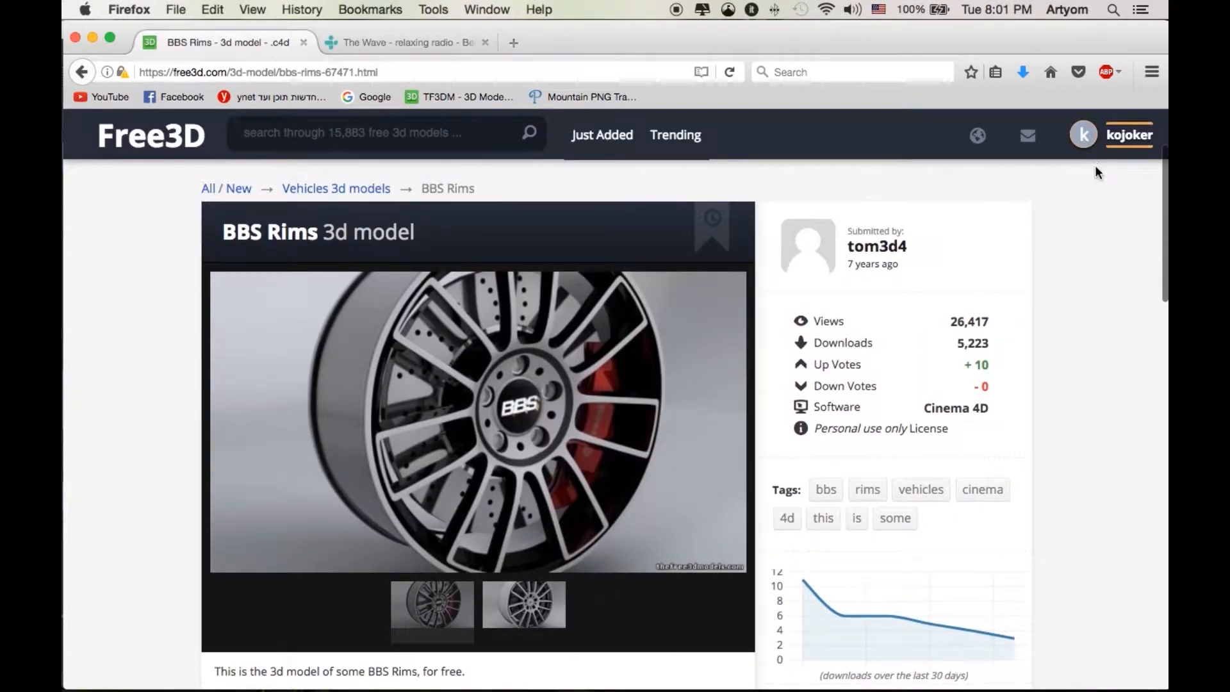
scroll(1099, 322, down, 4)
scroll(685, 554, down, 2)
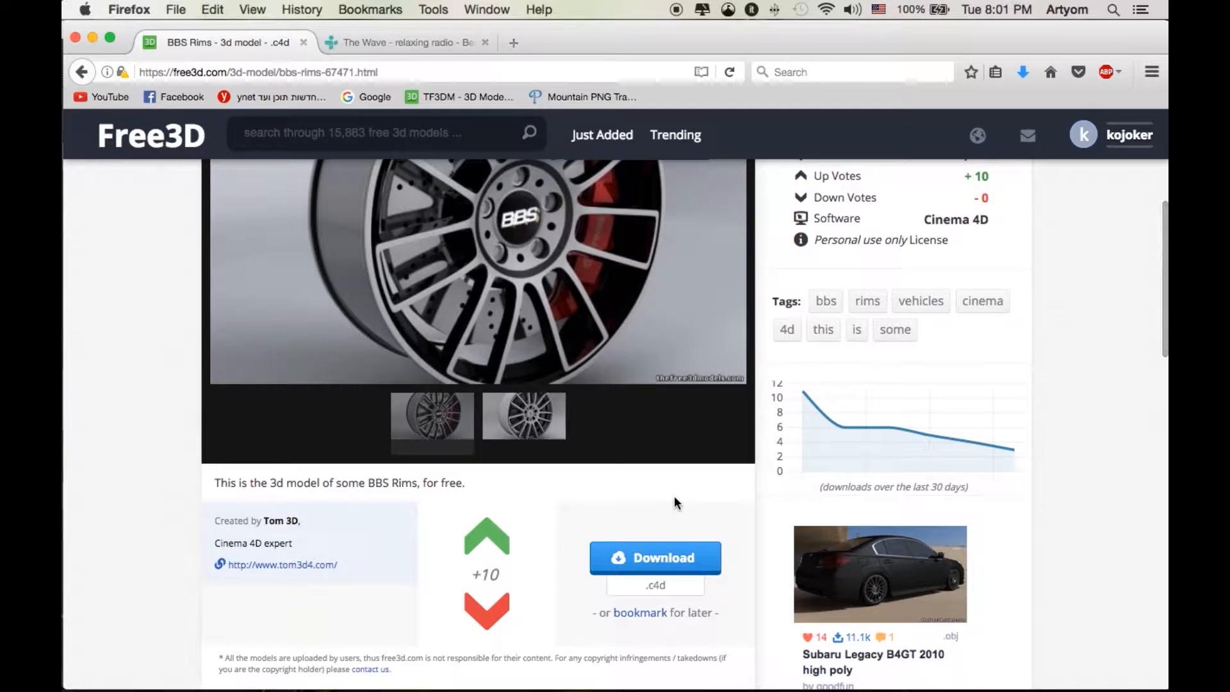
scroll(646, 509, up, 1)
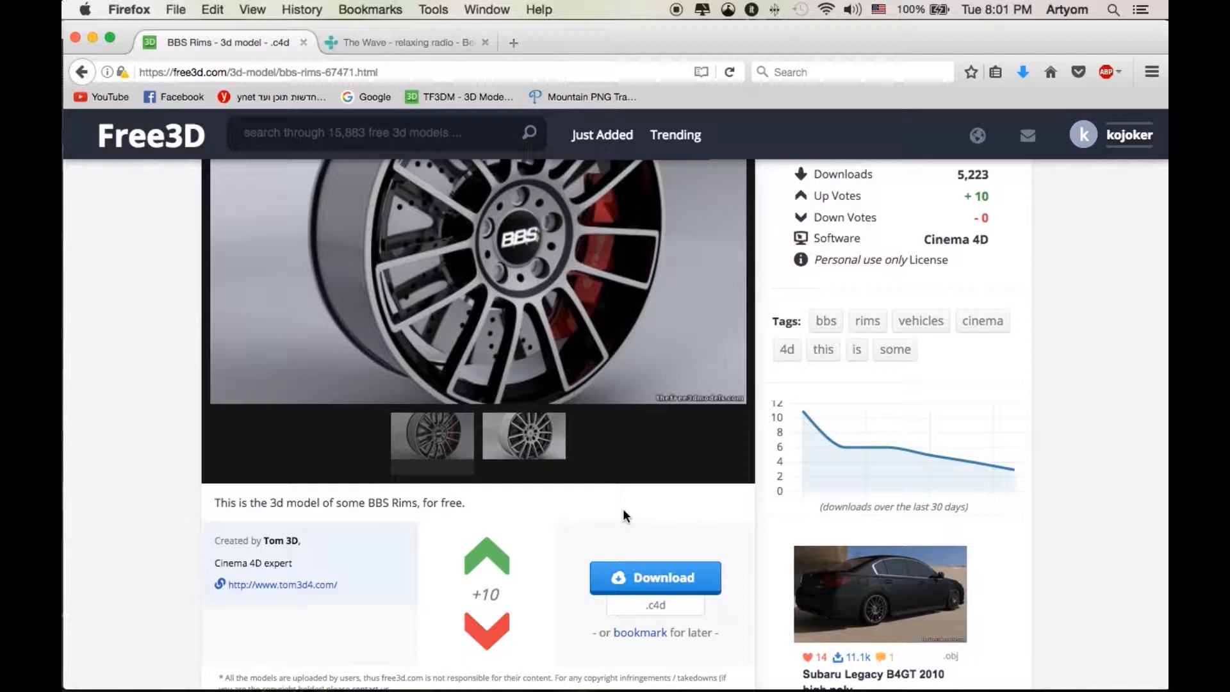
scroll(617, 512, up, 5)
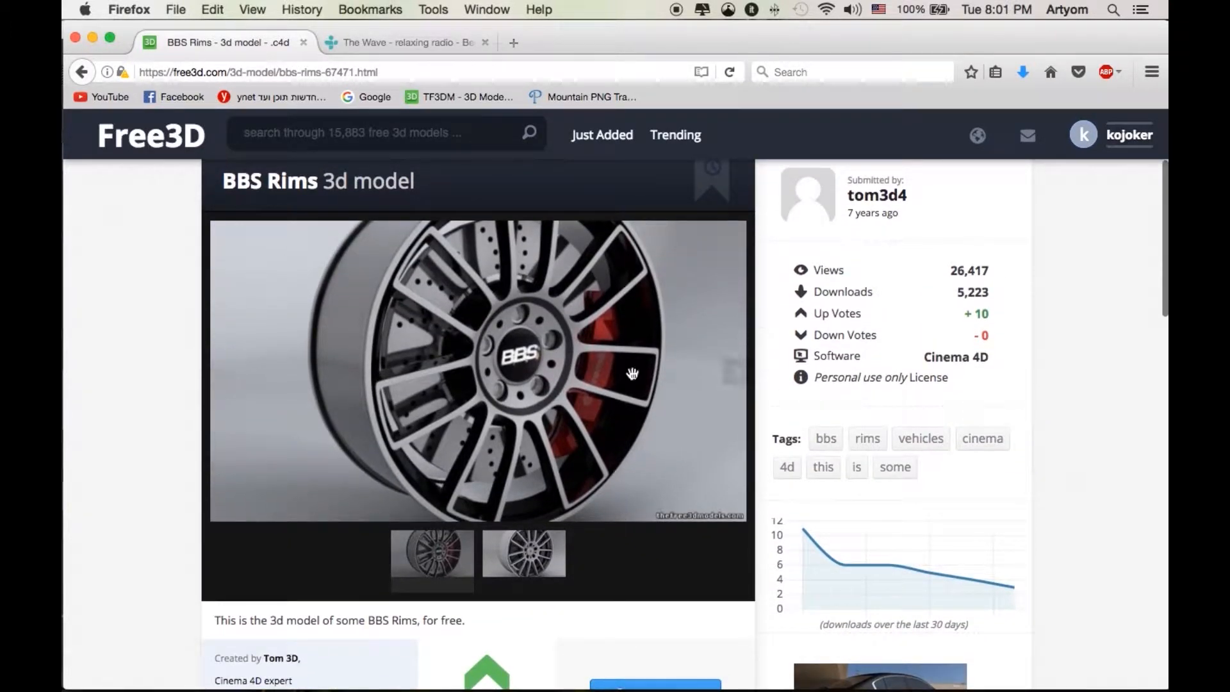
scroll(772, 308, up, 3)
scroll(777, 334, down, 5)
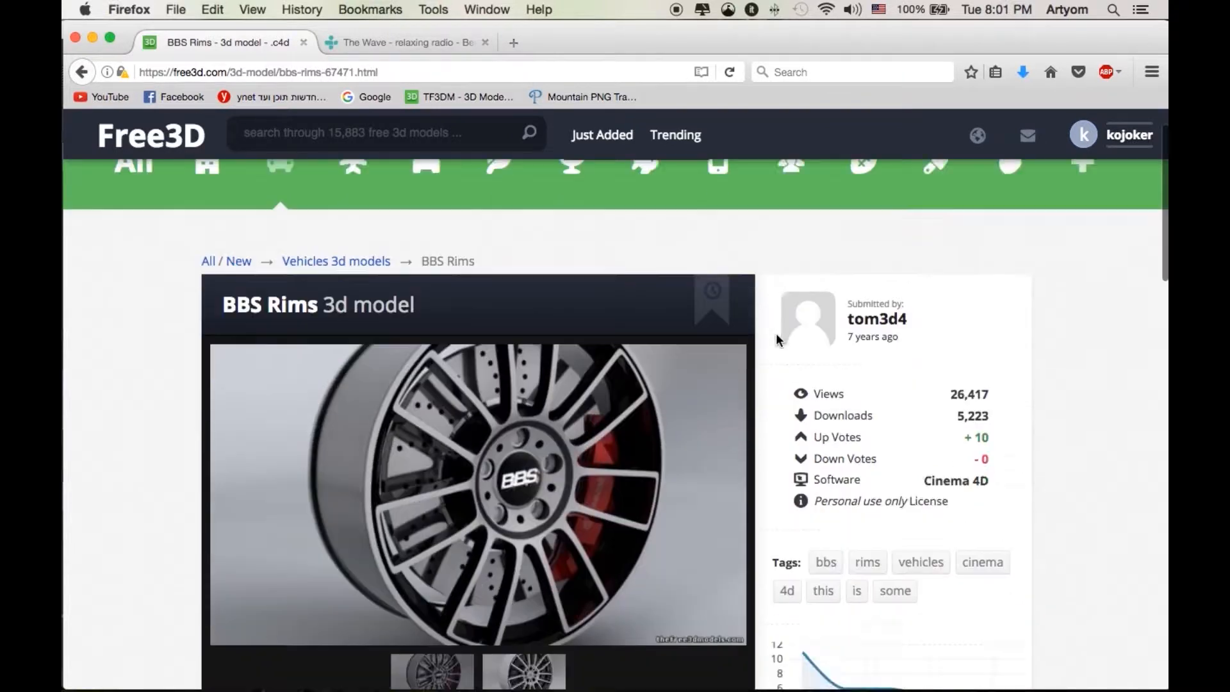
scroll(777, 334, up, 4)
scroll(648, 551, down, 4)
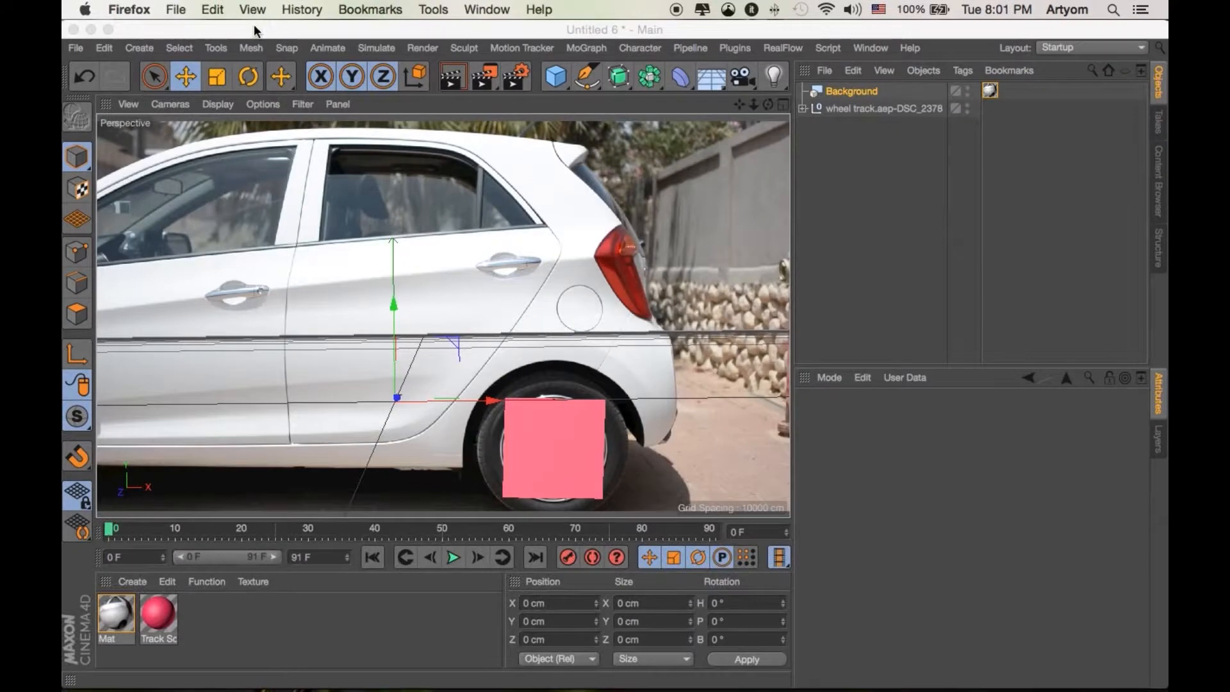
Switch back to Cinema 4D and open BBM CM.c4d from the BBS CM By Tom3D folder in Downloads
click(253, 25)
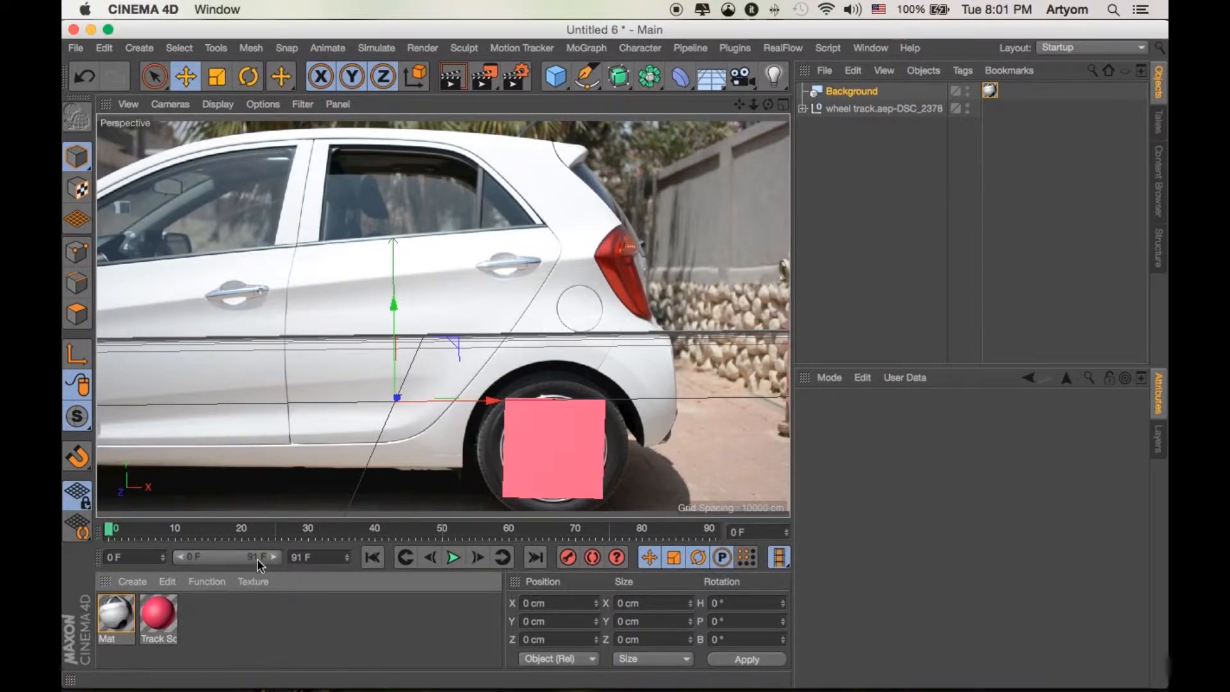
click(76, 47)
click(96, 86)
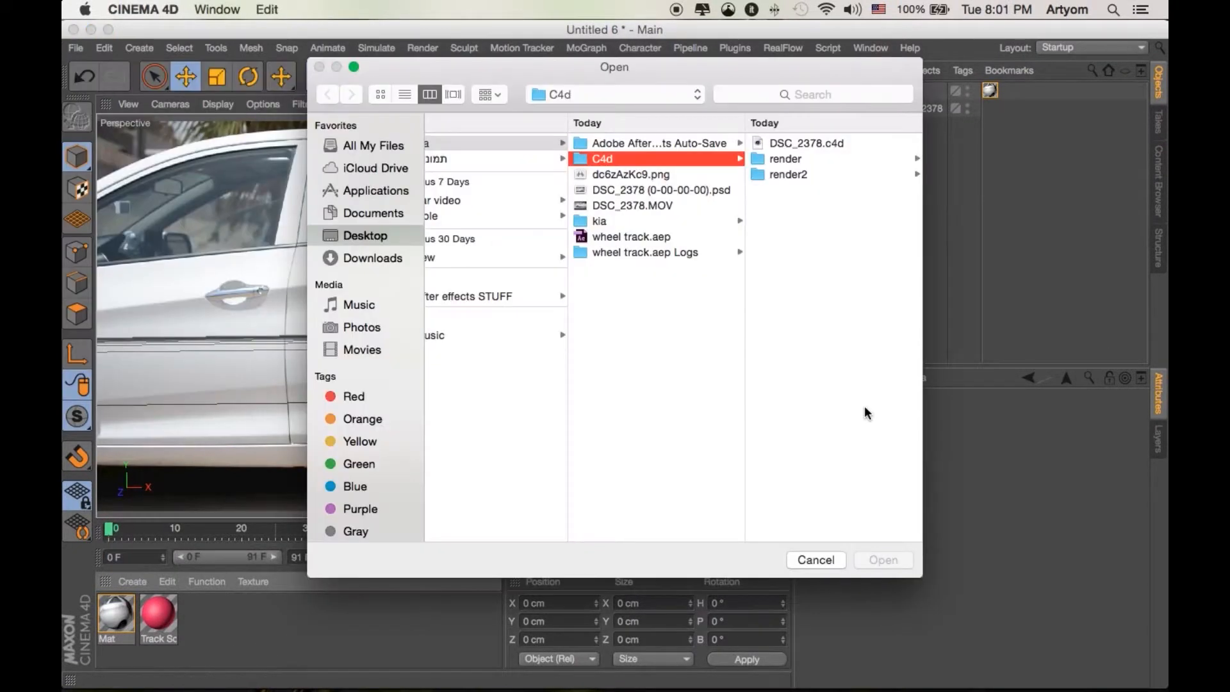
click(397, 259)
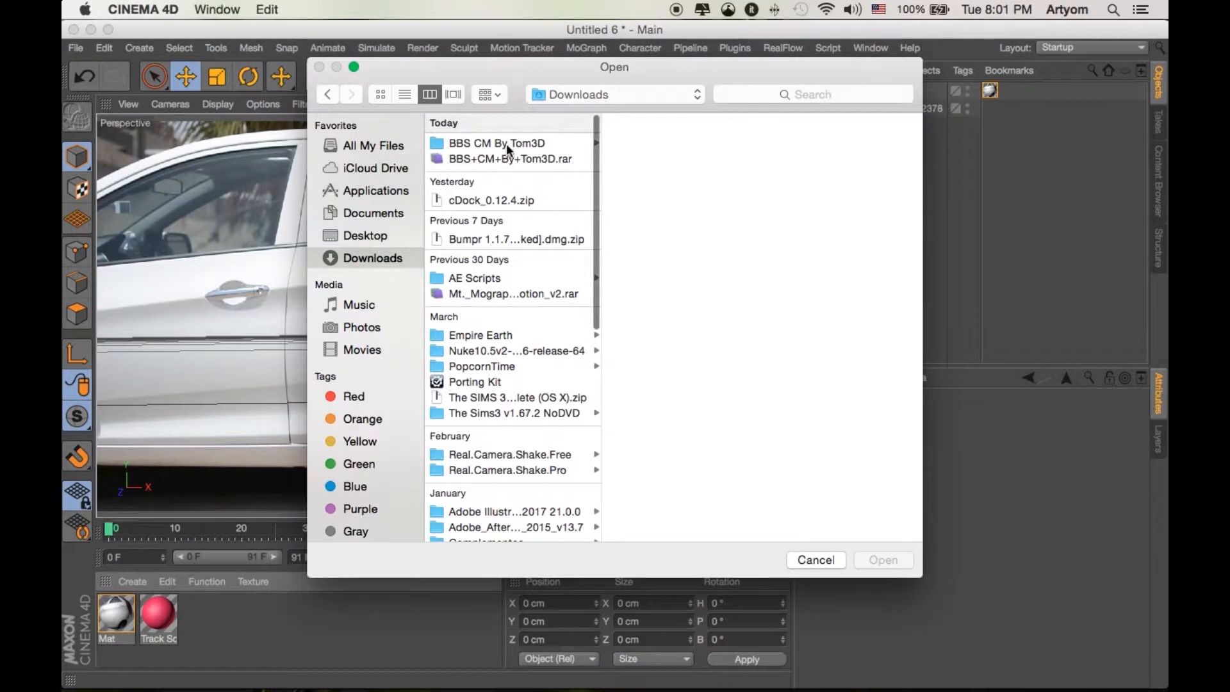
click(506, 143)
click(652, 142)
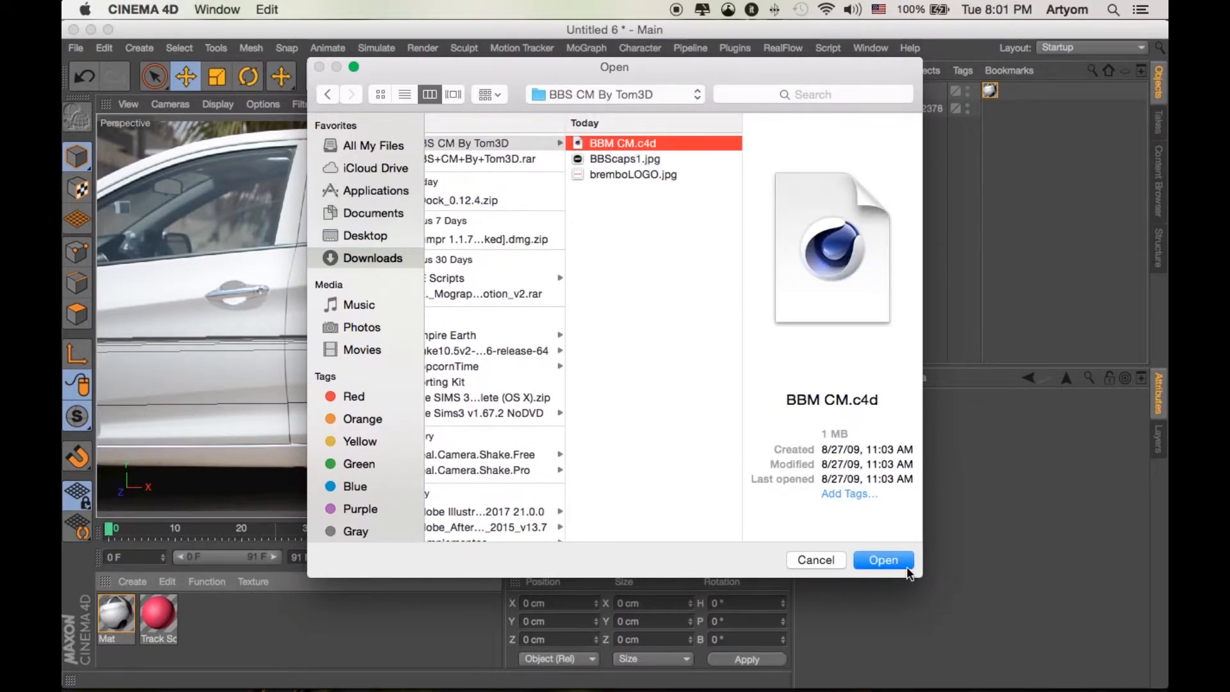
click(882, 559)
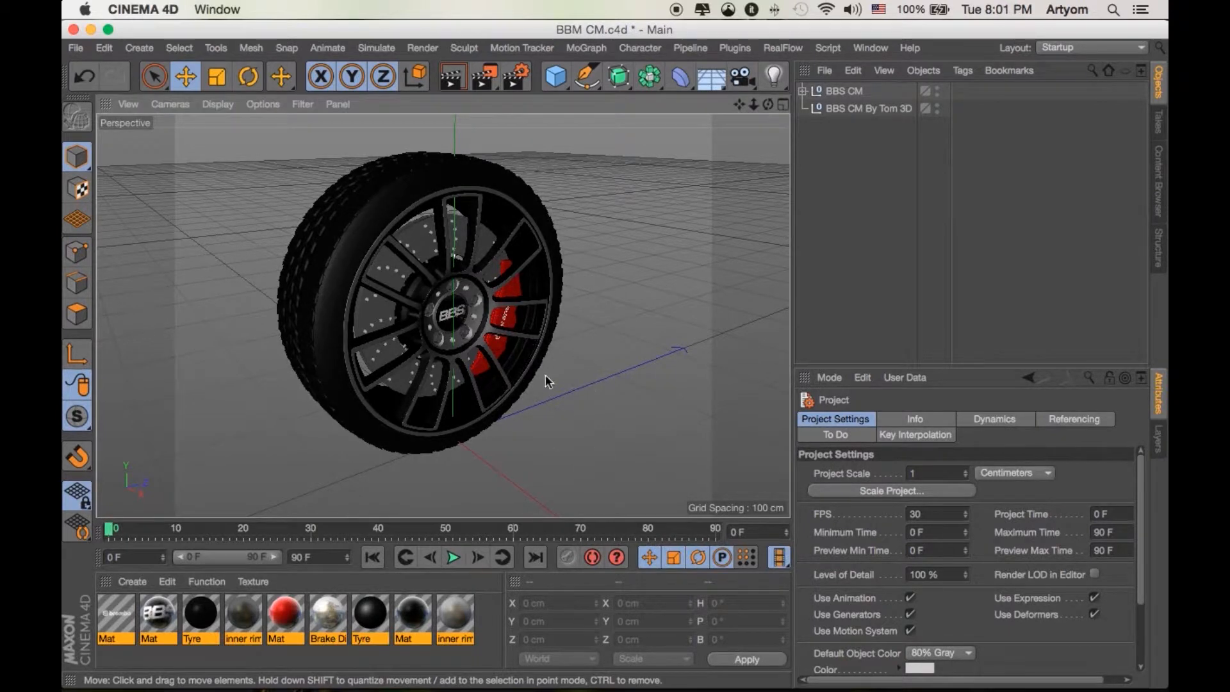
Copy the BBS CM wheel into the car tracking scene with absolute texture paths, closing its source file without saving
drag(767, 104, 793, 106)
click(854, 92)
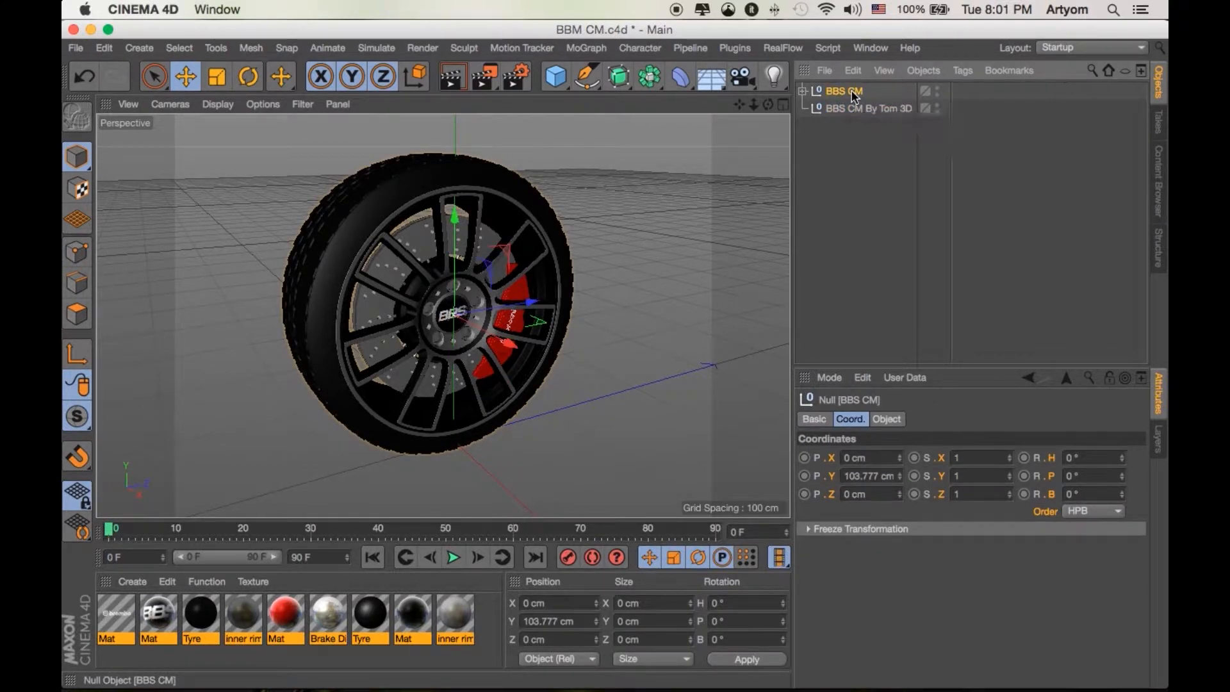
click(74, 29)
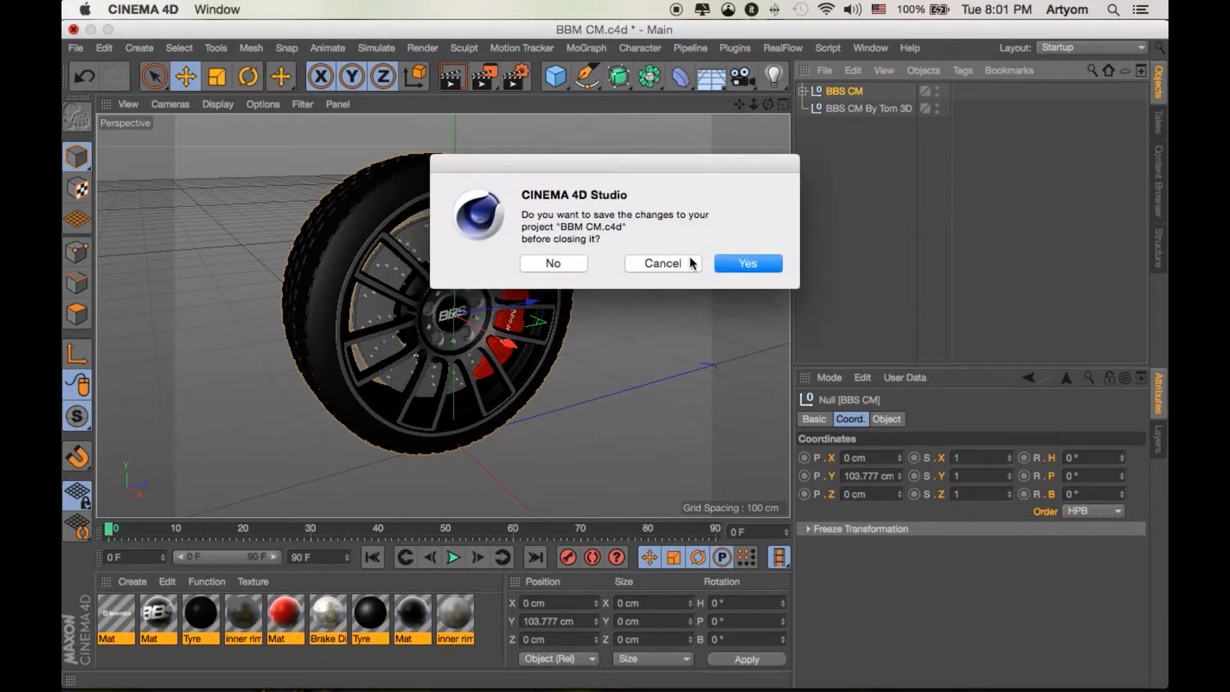
click(554, 263)
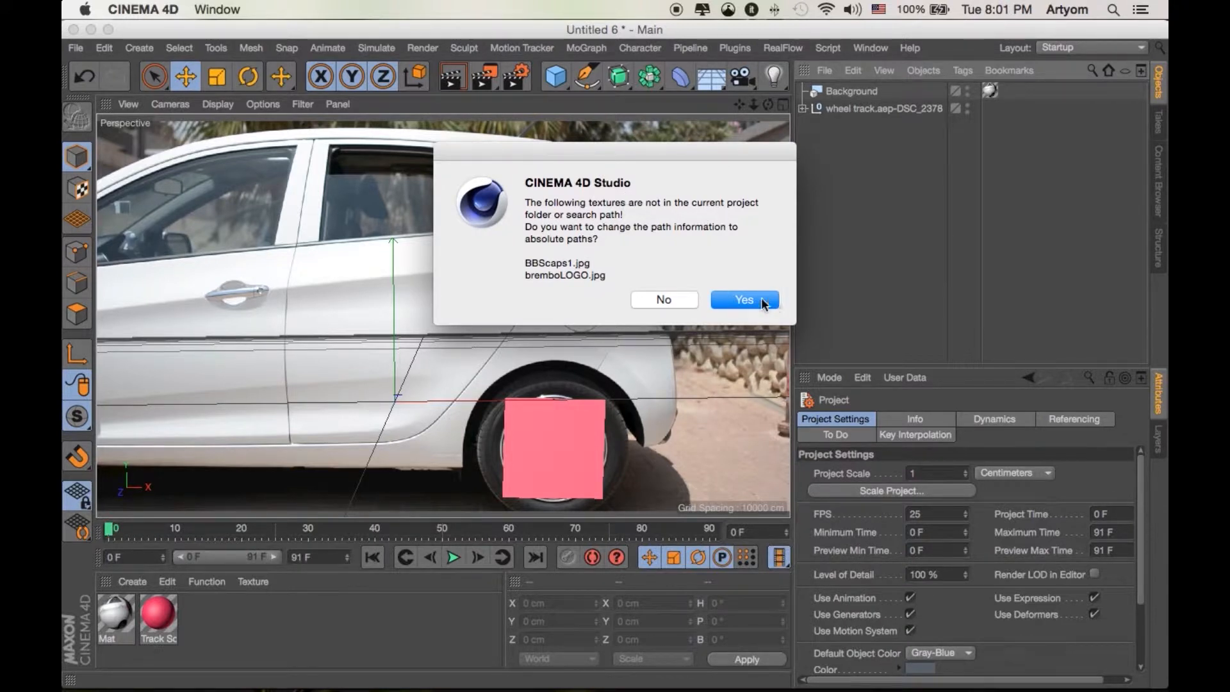
click(745, 301)
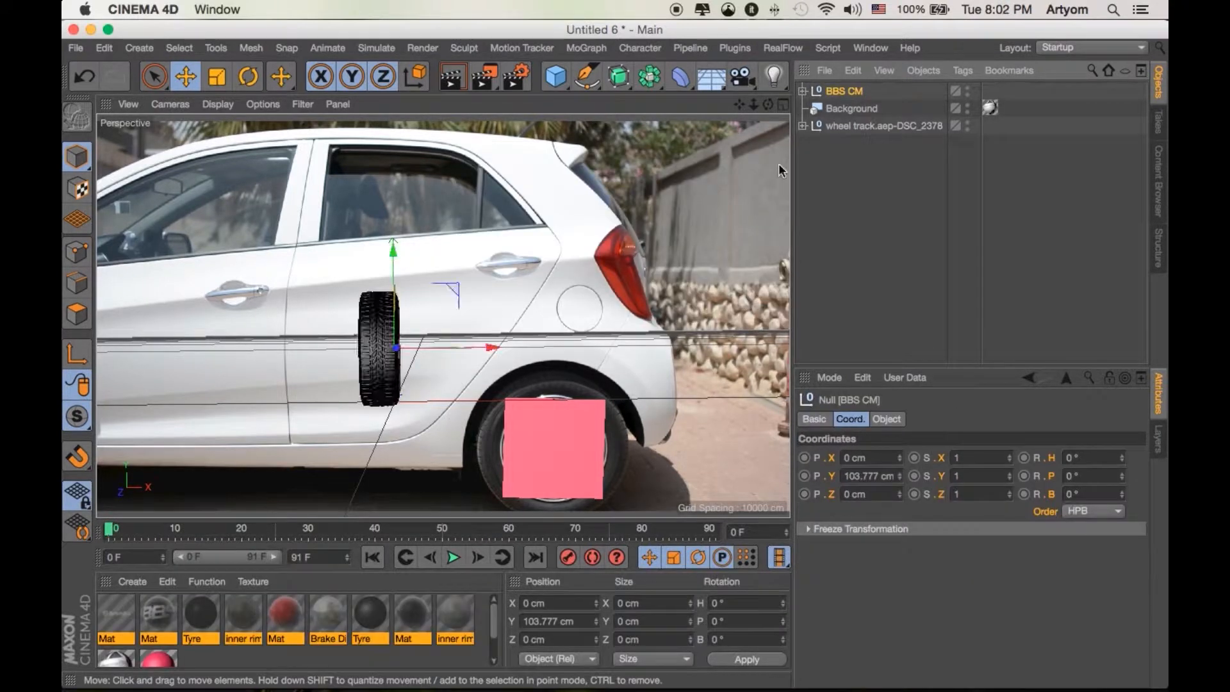
Rotate the BBS CM wheel to a heading of about -78° so its rim faces the camera
key(r)
drag(339, 308, 259, 344)
click(187, 76)
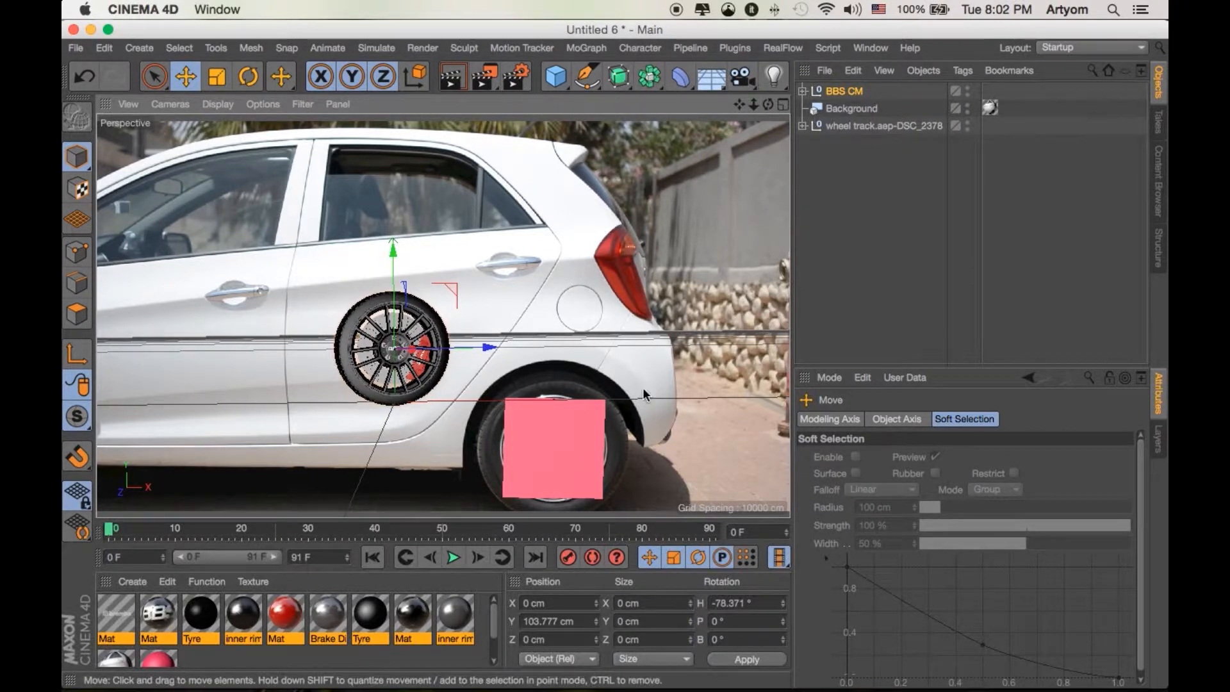
Copy all coordinate values of Track Solid 1 from the wheel track group
click(801, 125)
click(859, 159)
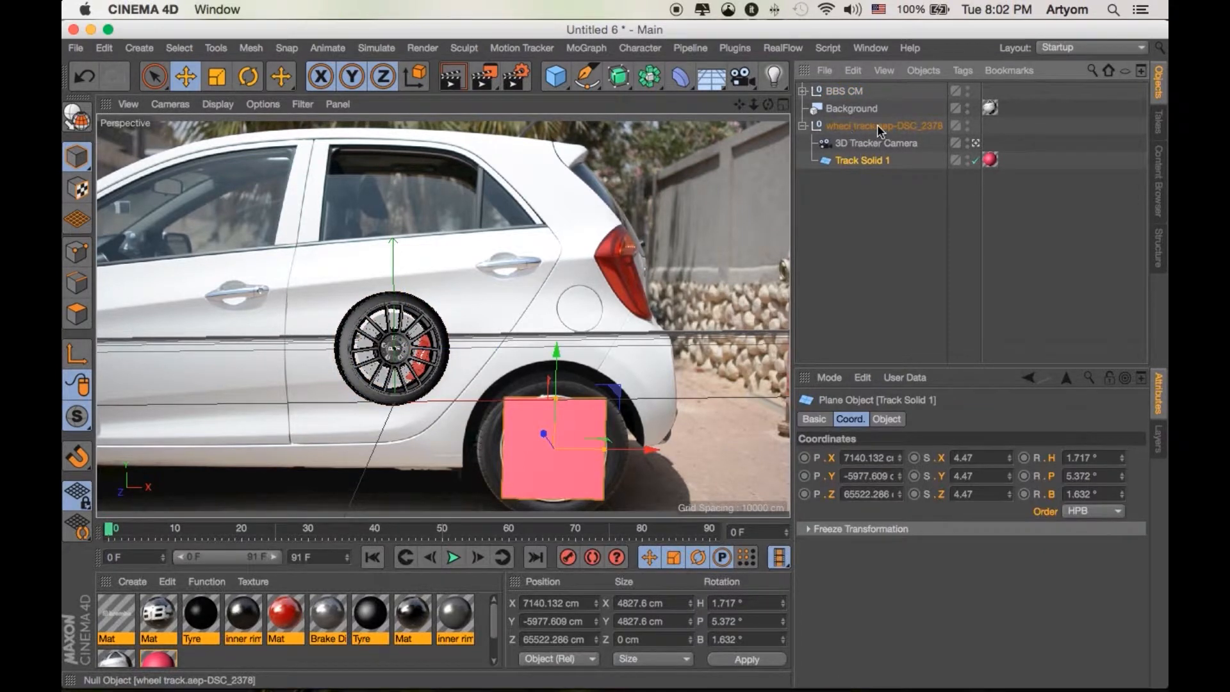
click(803, 127)
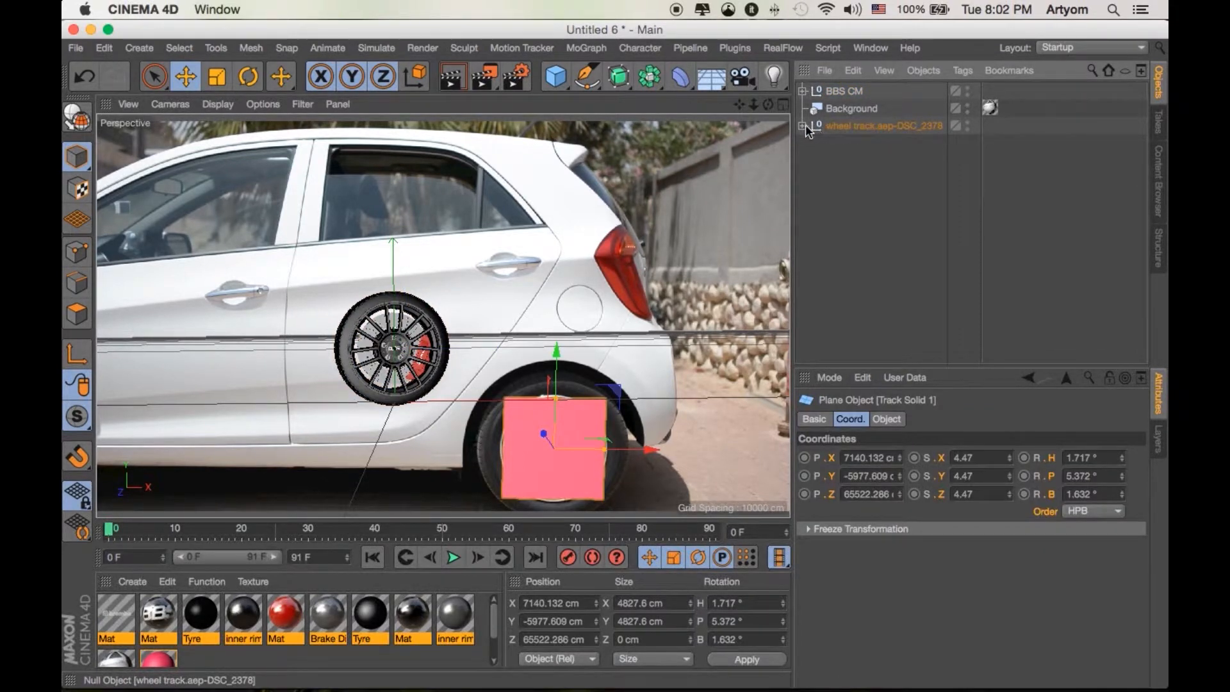
click(803, 126)
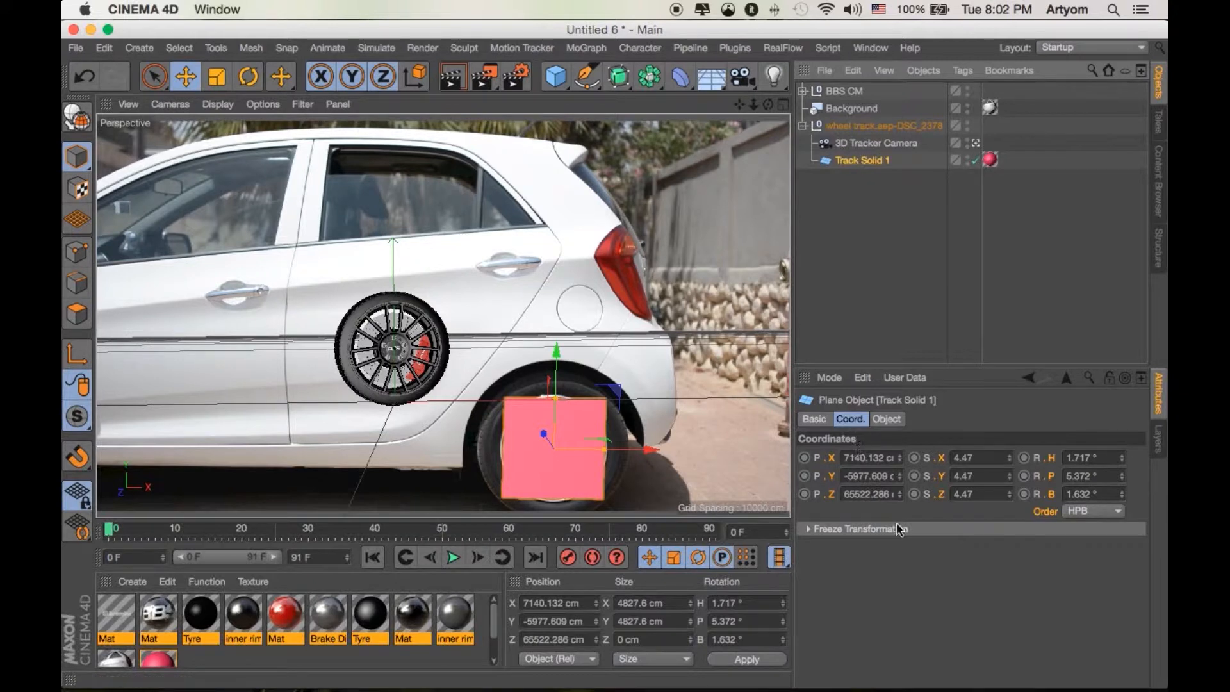
click(862, 378)
click(887, 464)
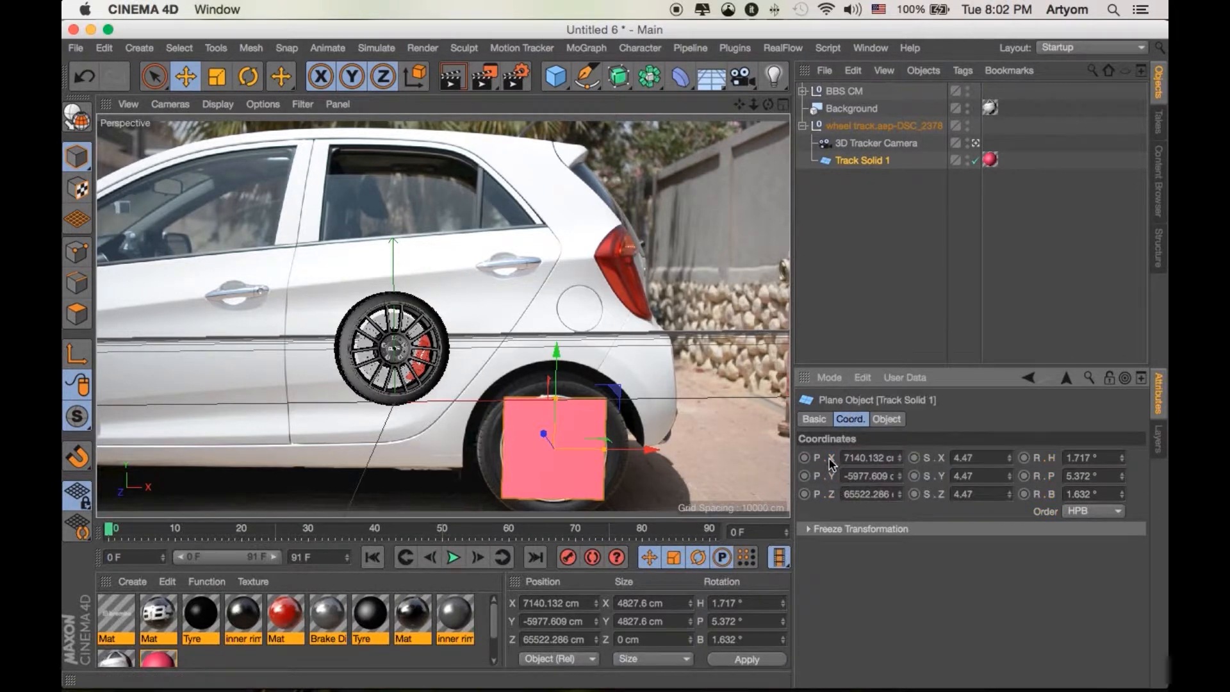
click(862, 378)
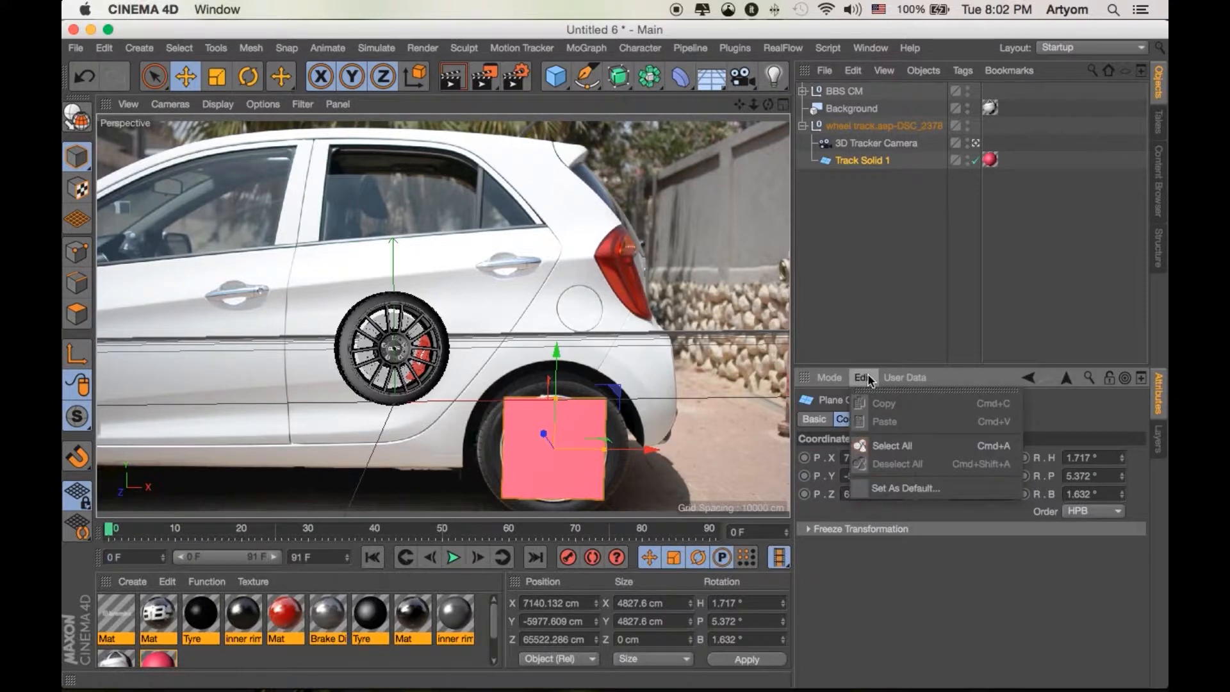
click(897, 450)
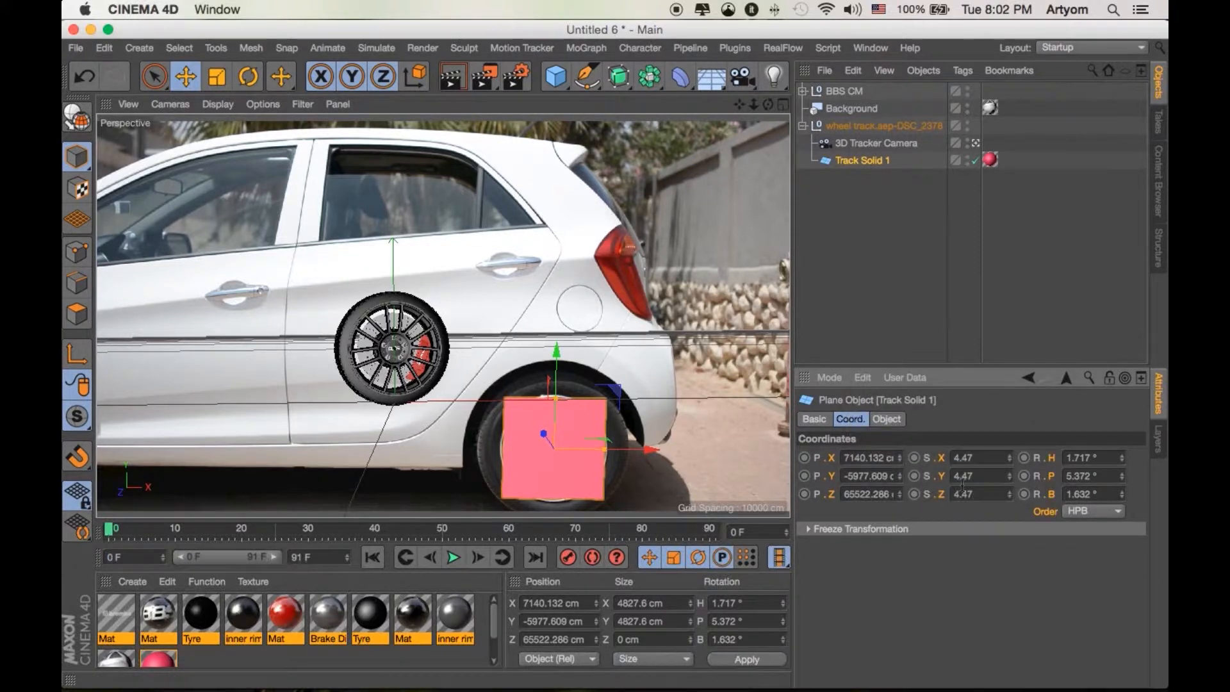
click(863, 379)
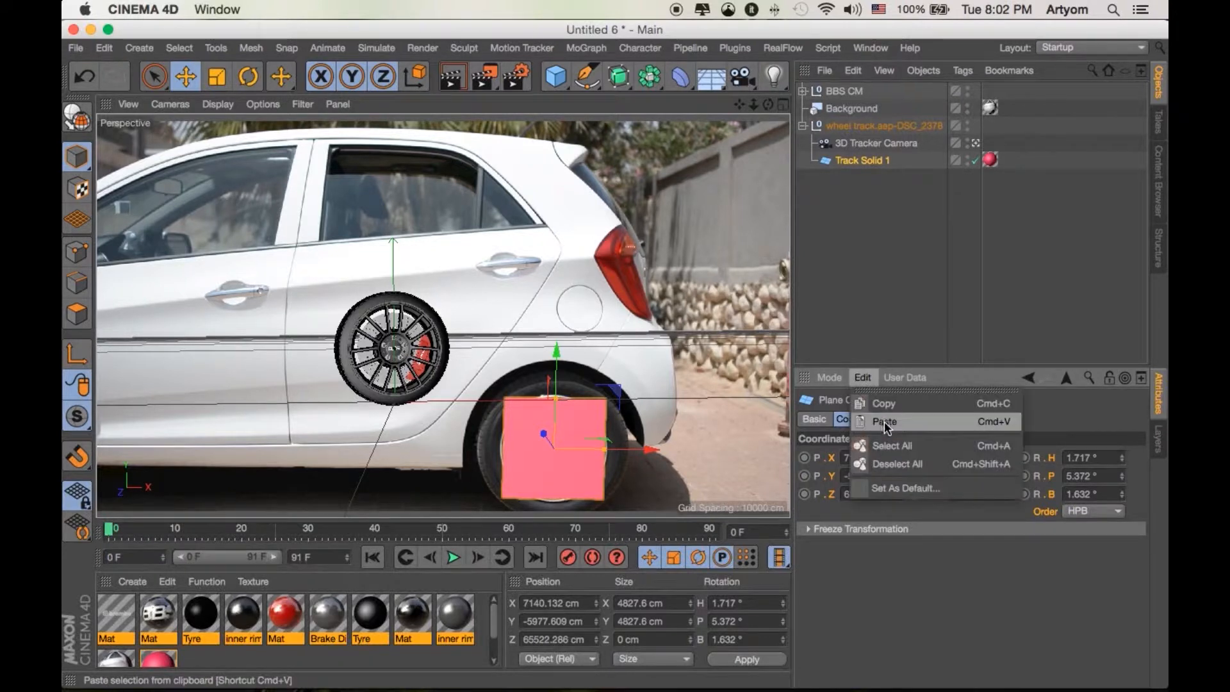
click(894, 406)
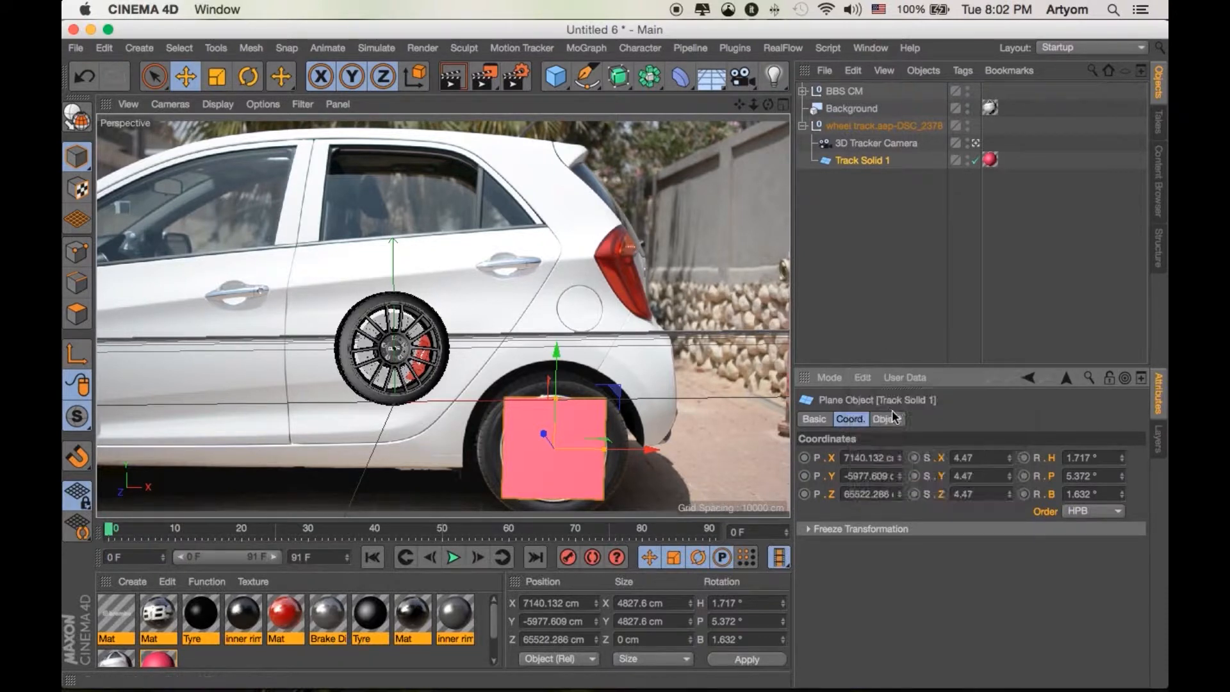
Paste the copied position, scale and rotation coordinates onto the BBS CM wheel
click(843, 92)
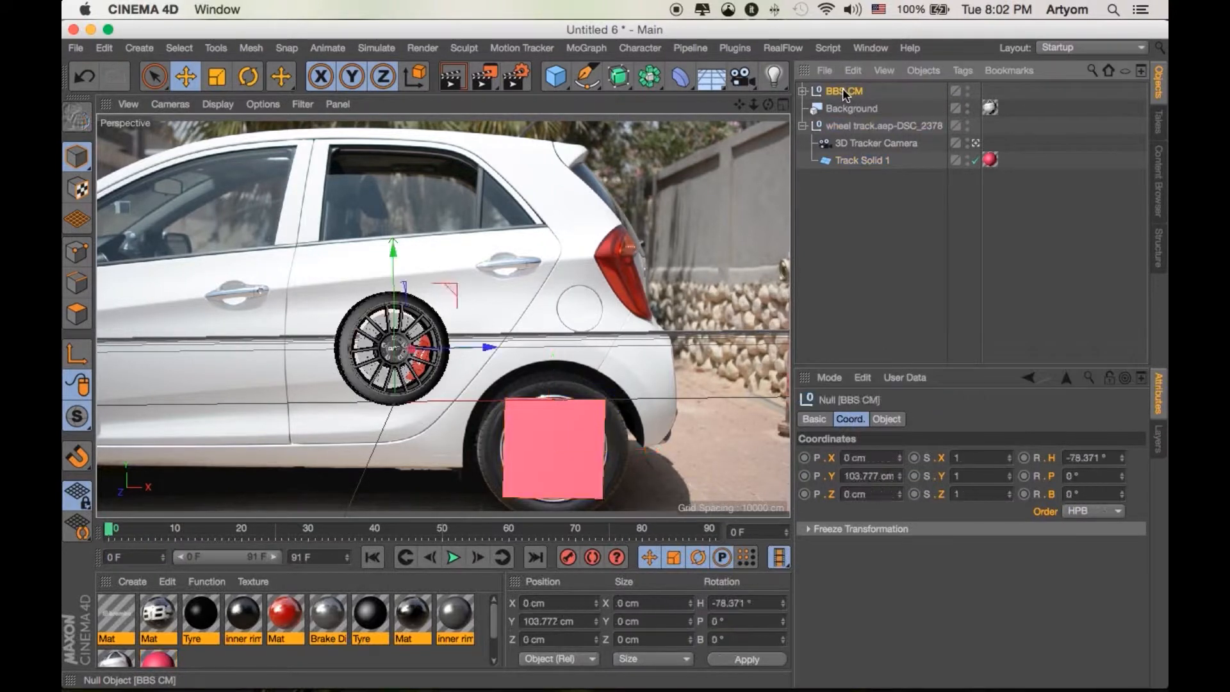
click(868, 384)
click(881, 460)
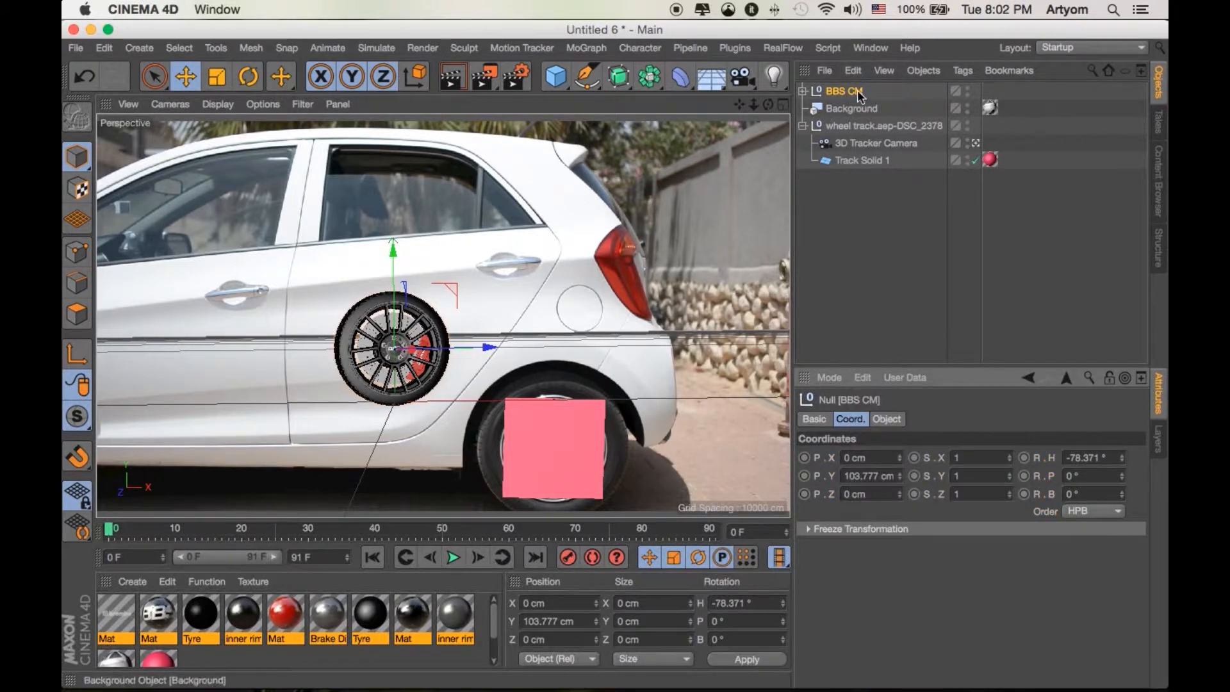
click(870, 382)
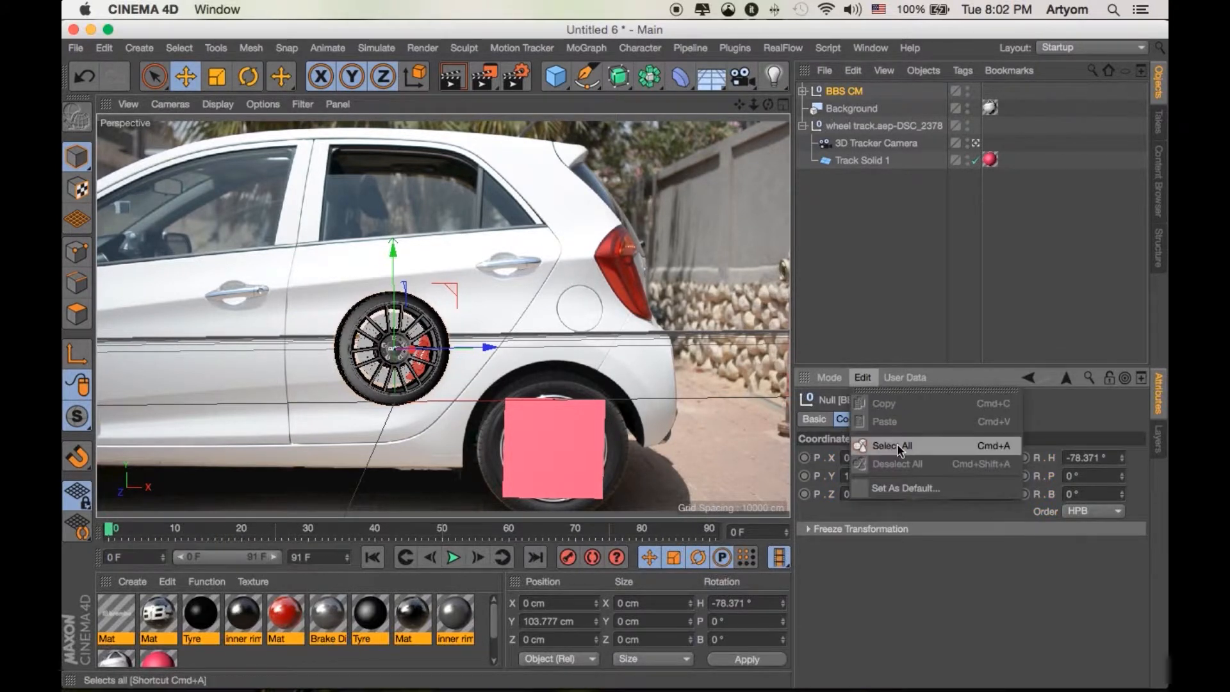
click(847, 77)
click(870, 378)
click(890, 445)
click(868, 382)
click(882, 422)
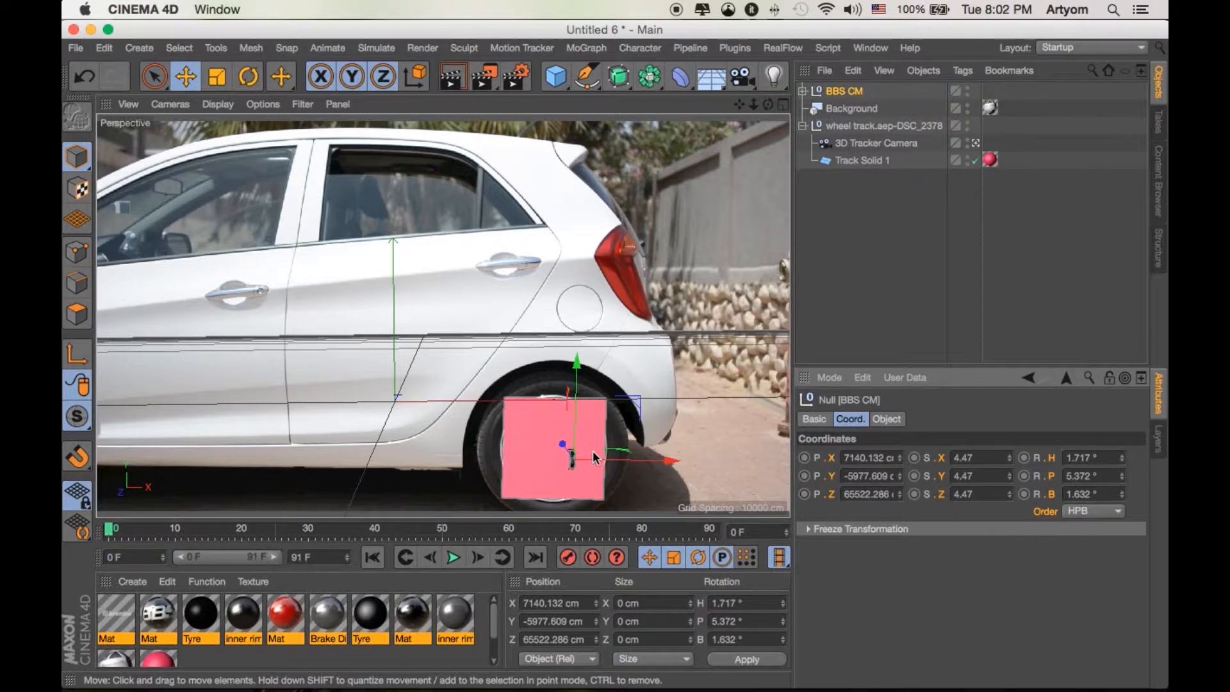
Rotate the BBS CM wheel to about H -95.4°, P -2.3° and B 5.1° so its rim faces the camera
drag(105, 541, 474, 506)
key(shift+f)
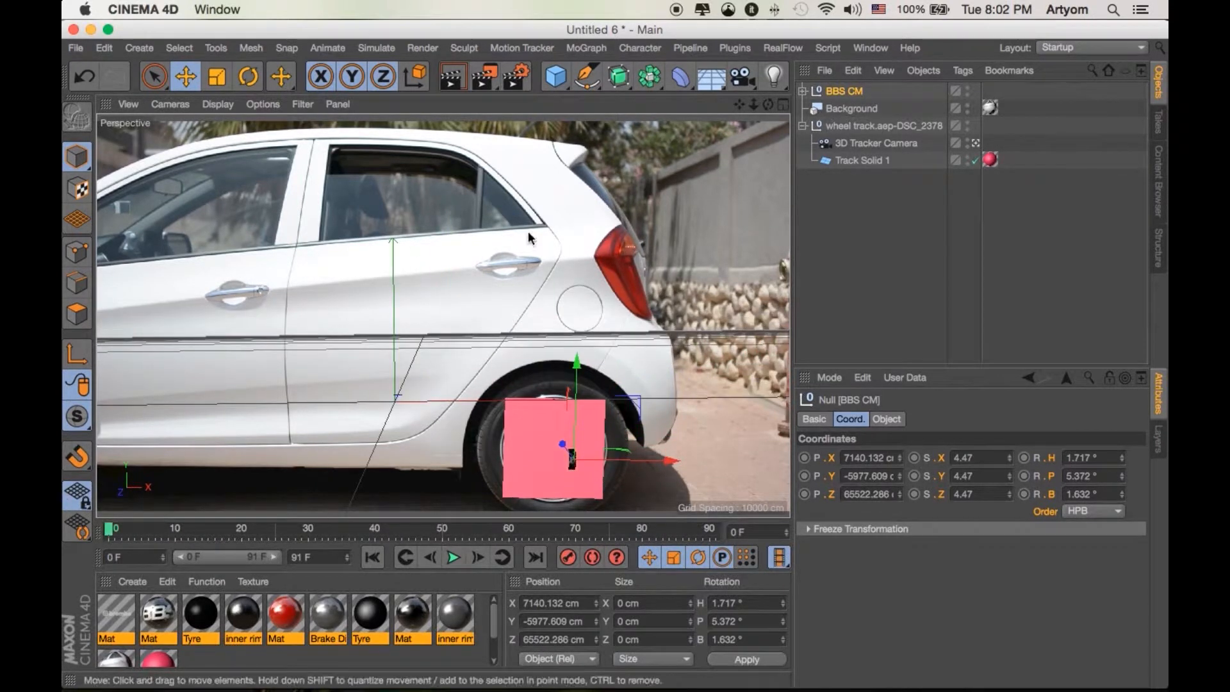
key(r)
drag(629, 467, 409, 461)
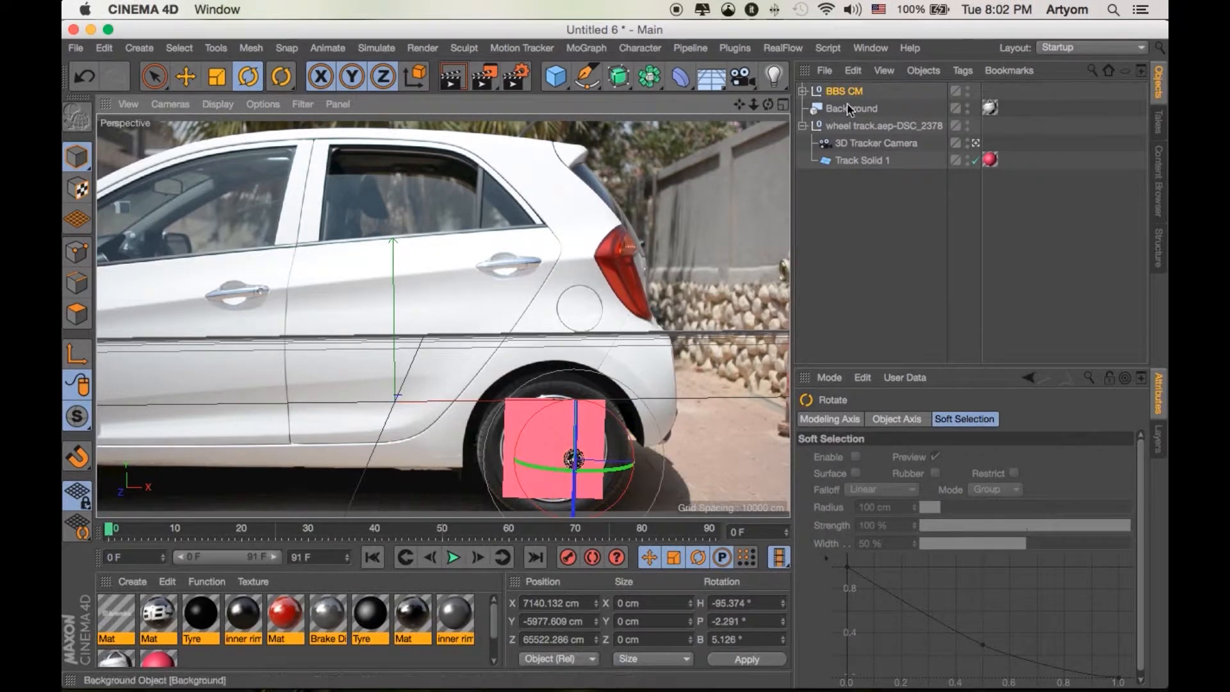
click(802, 125)
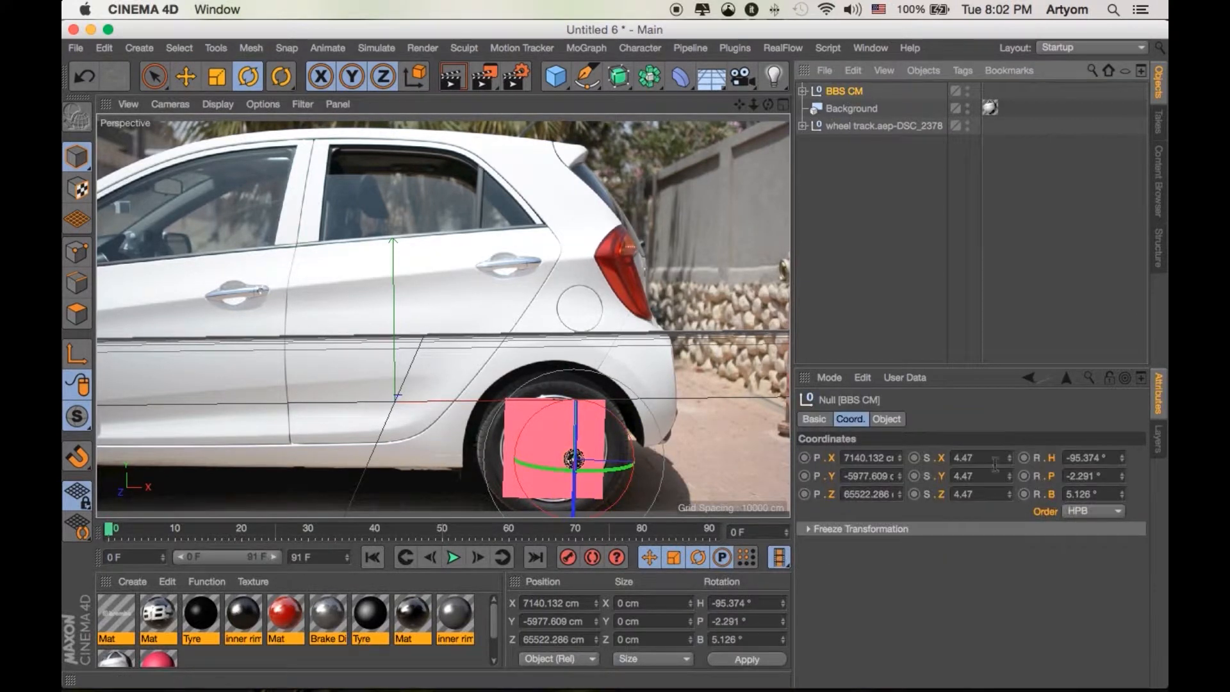
Set the BBS CM wheel's scale to 29 on X, Y and Z
click(995, 461)
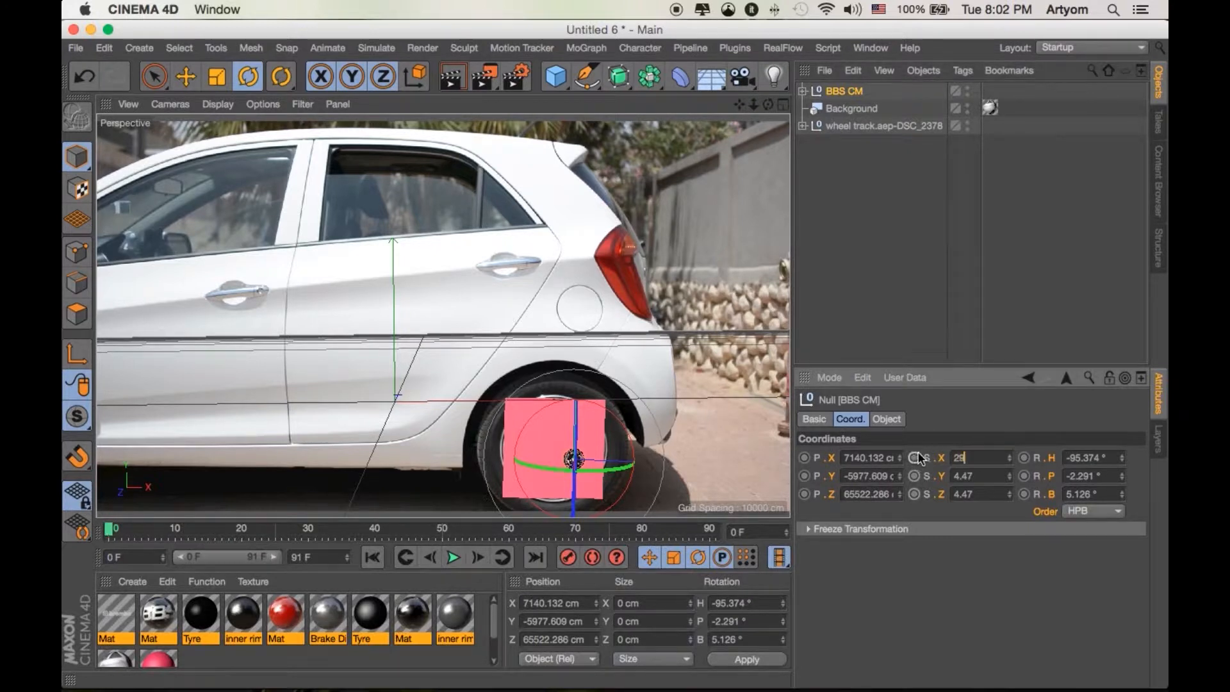
text(29)
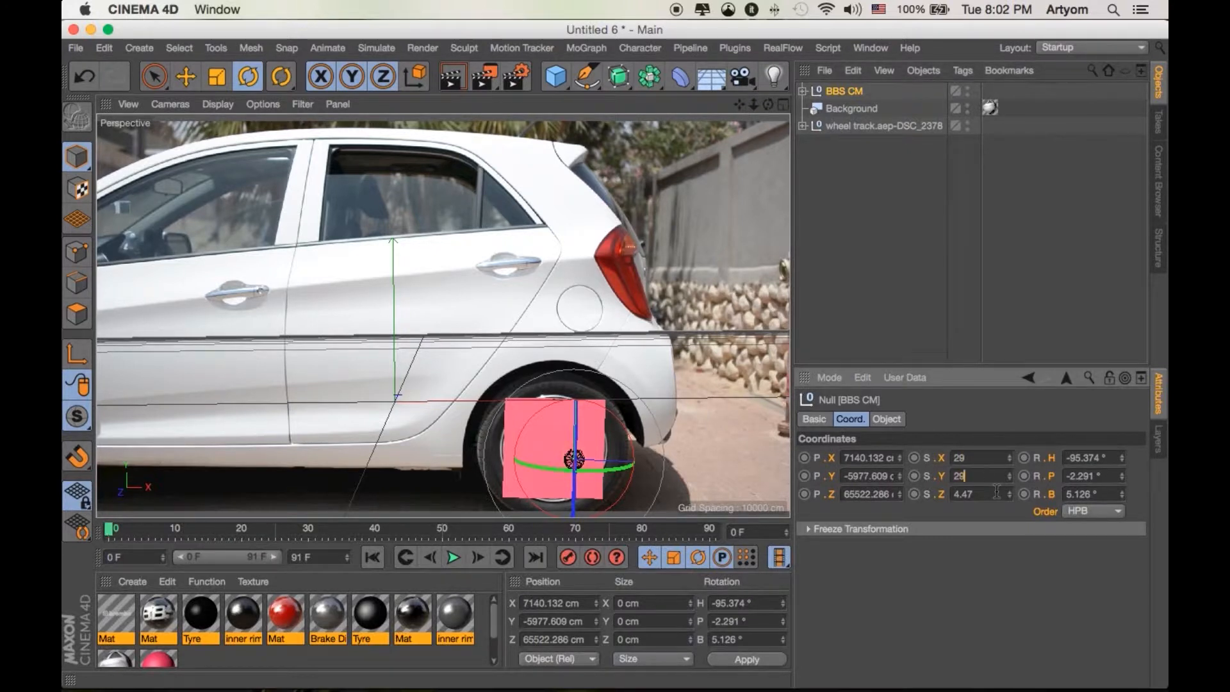
key(Tab)
text(29)
key(Return)
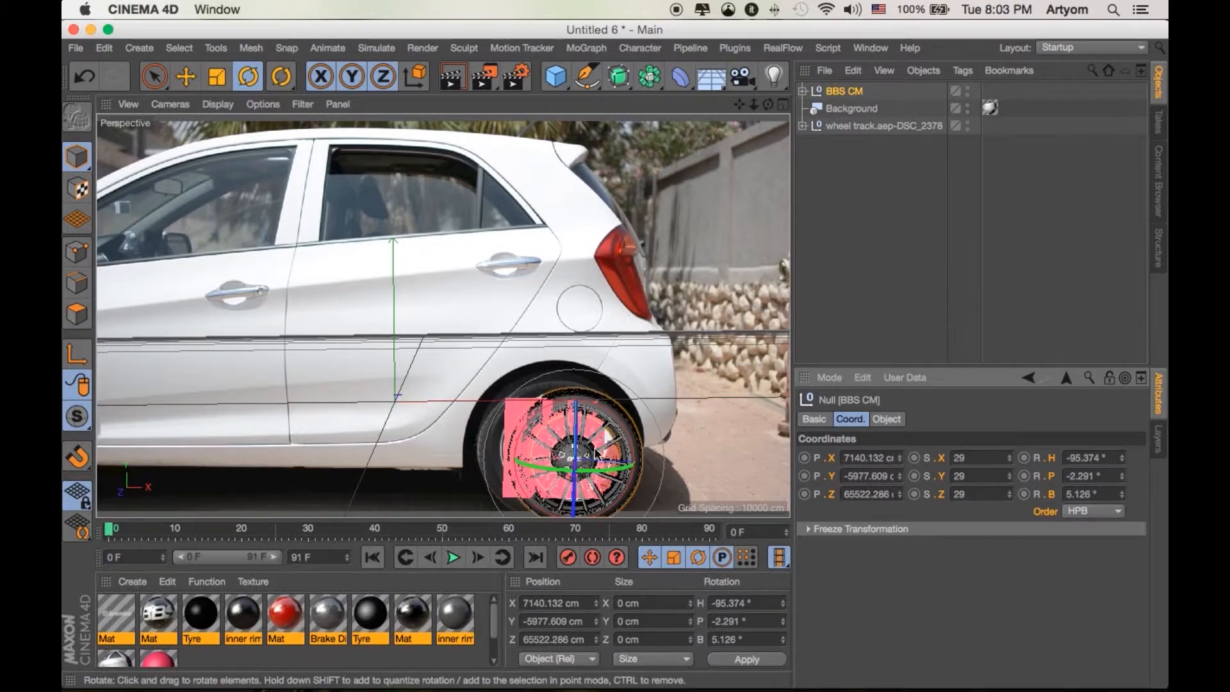
Move the BBS CM wheel over the car's rear wheel, to about X 5999, Y -5850 and Z 65622 cm
click(183, 77)
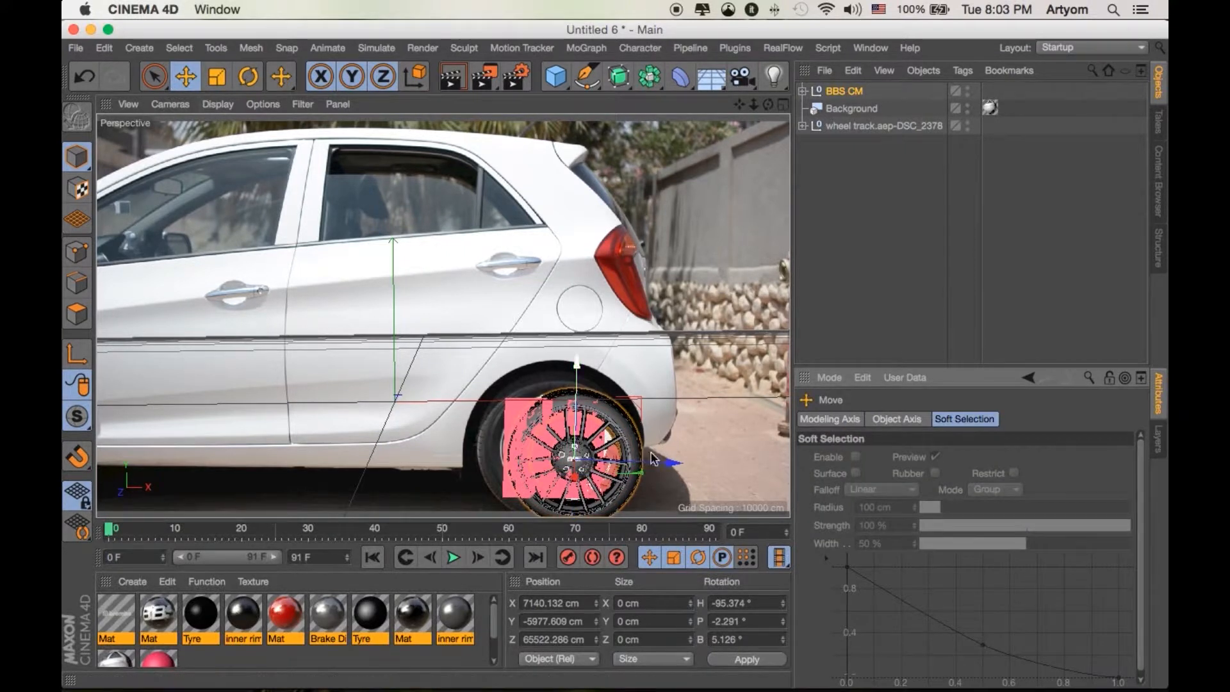
drag(666, 460, 648, 461)
drag(549, 366, 549, 364)
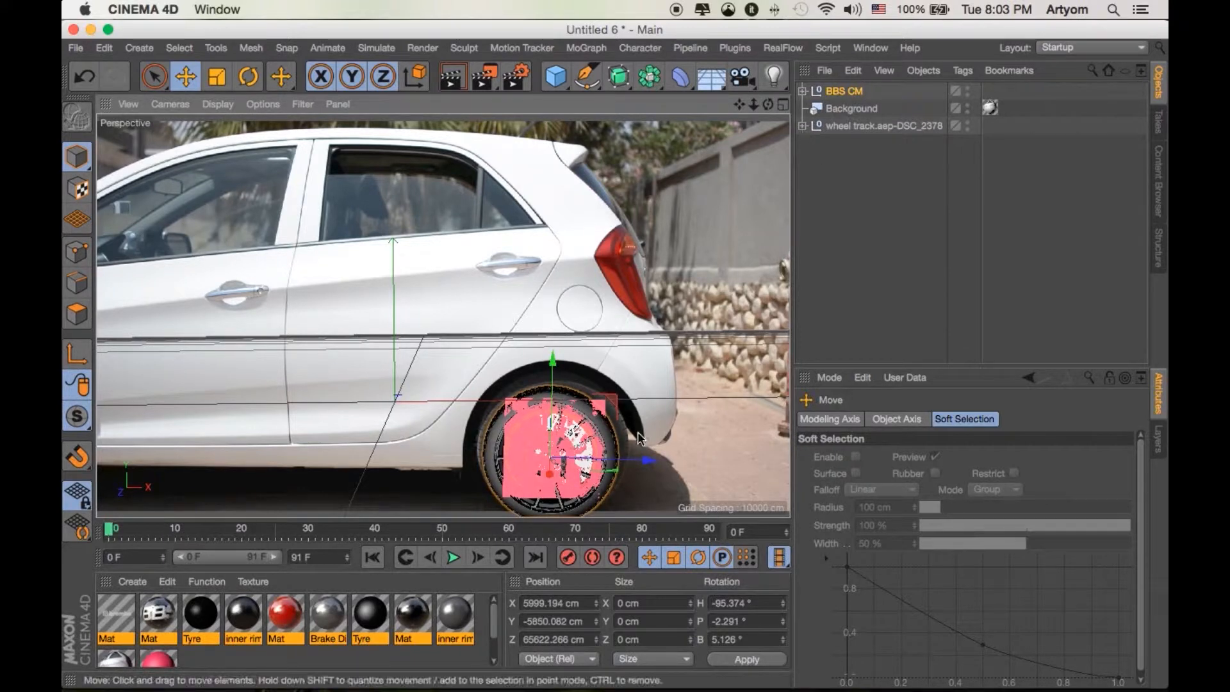
Hide Track Solid 1 in the viewport and in the render
click(802, 126)
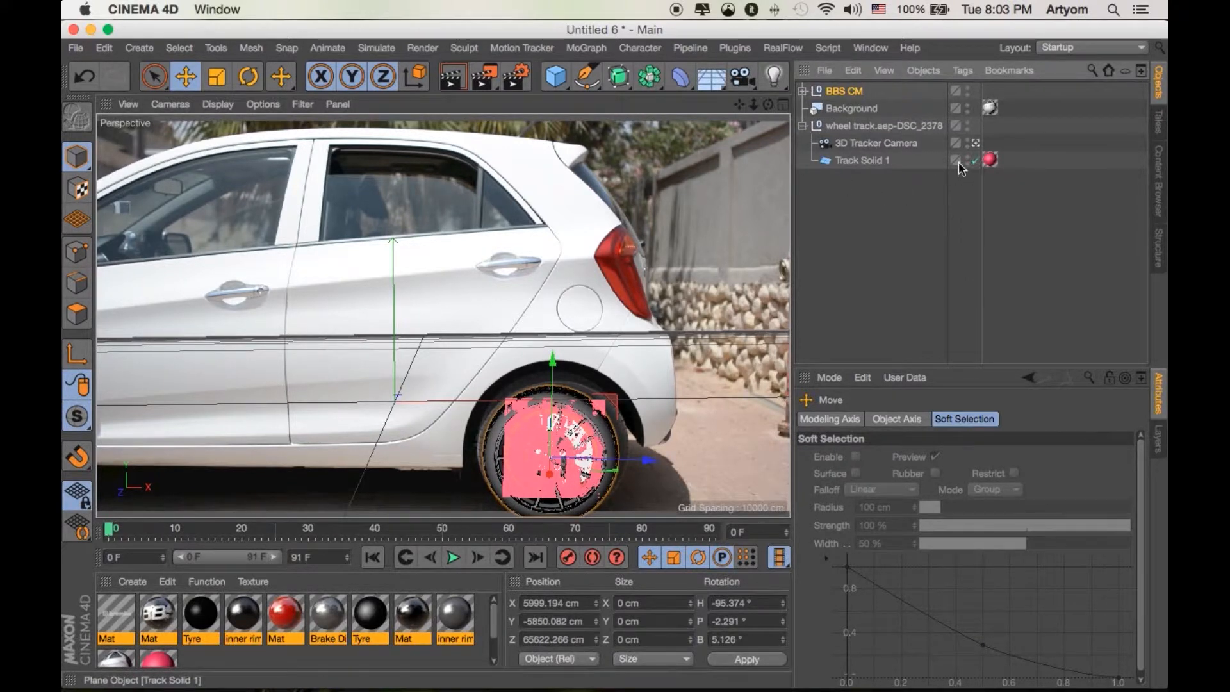
click(873, 160)
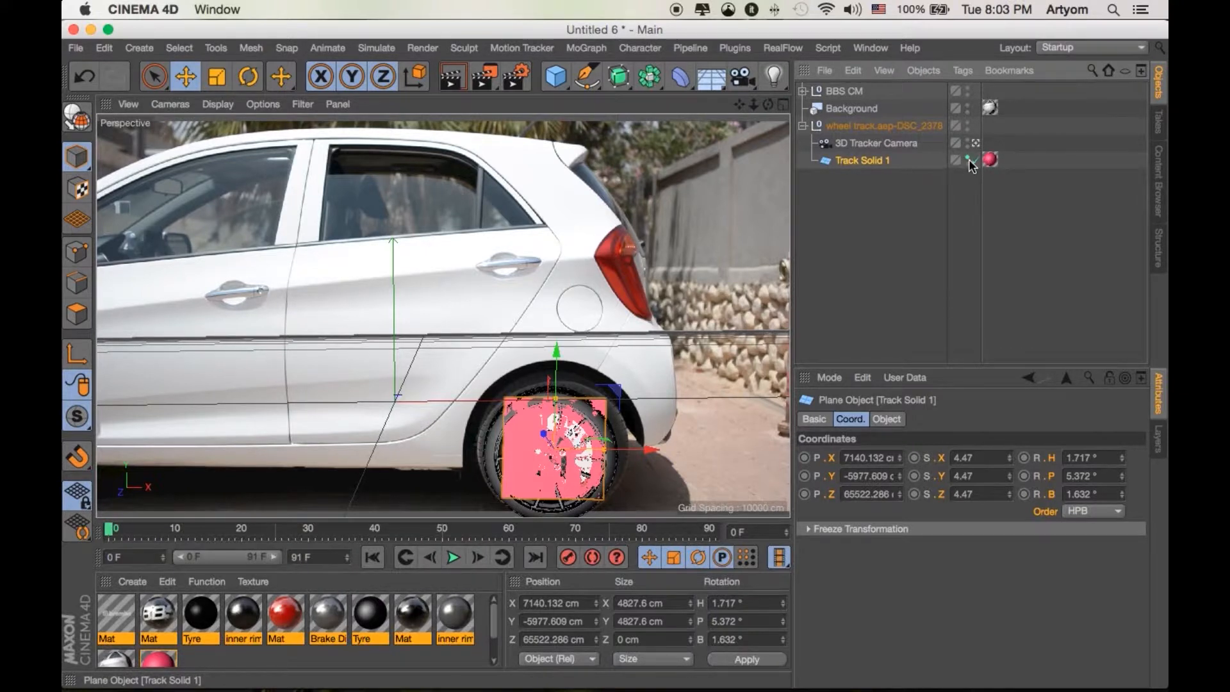
click(967, 157)
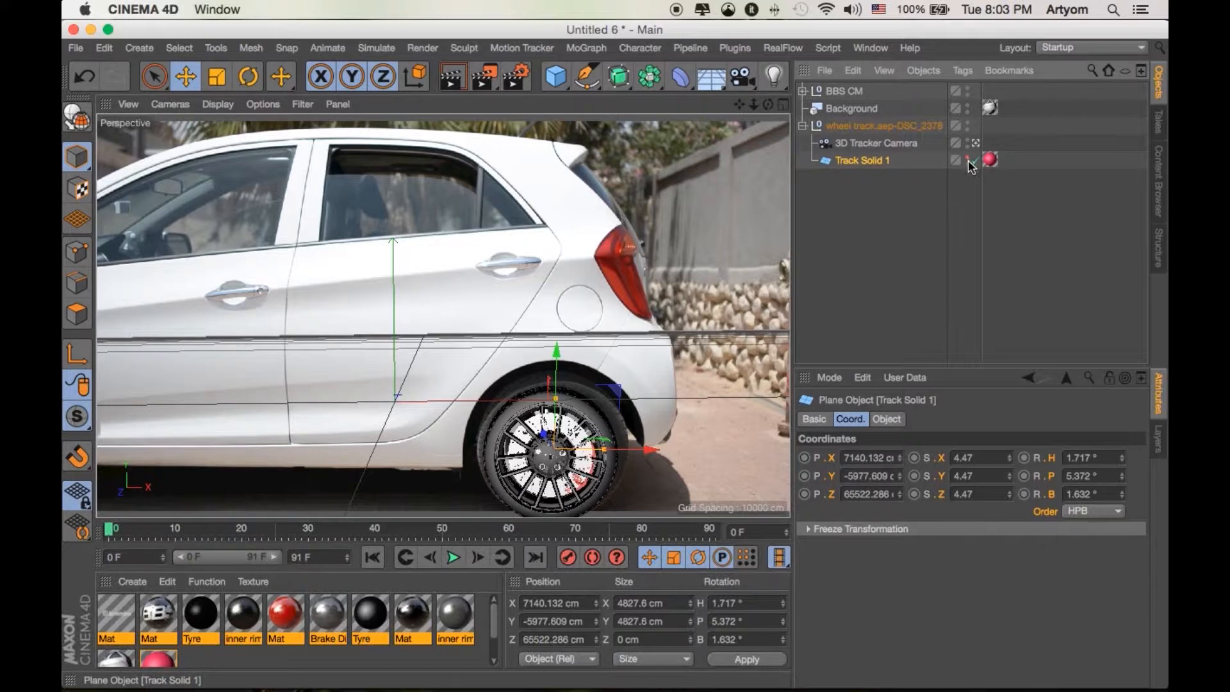
click(967, 156)
click(967, 157)
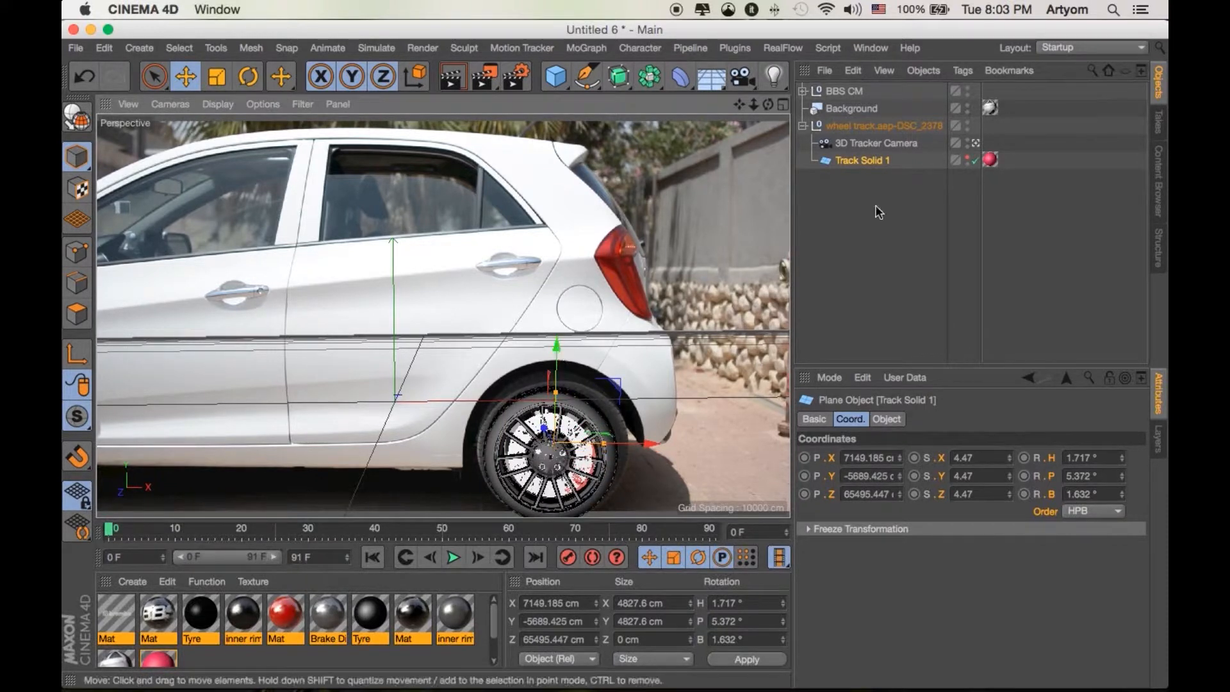
Fine-tune the BBS CM wheel in the wheel arch to about X 6165, Y -5735, Z 65596 cm with a heading of about -93.8°
click(802, 125)
click(841, 91)
drag(554, 365, 555, 362)
drag(648, 459, 602, 463)
click(248, 76)
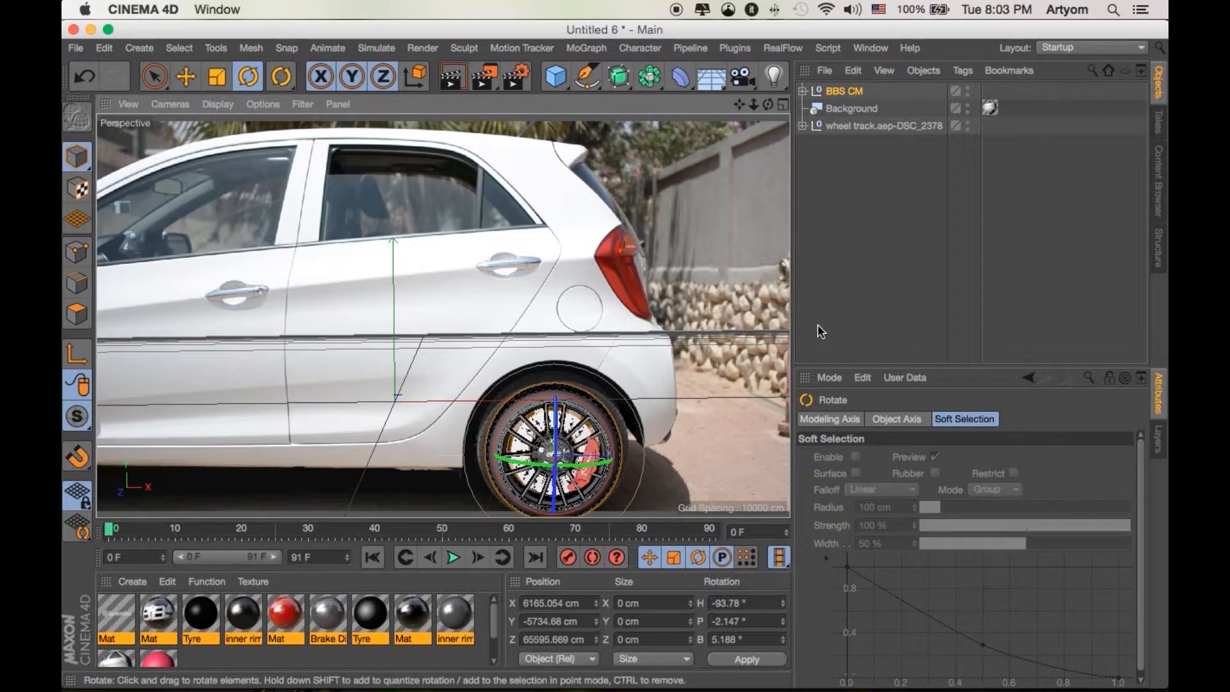
Examine the BBS CM wheel's hierarchy, picking several individual Tread segments to see where they sit on the tyre
click(802, 91)
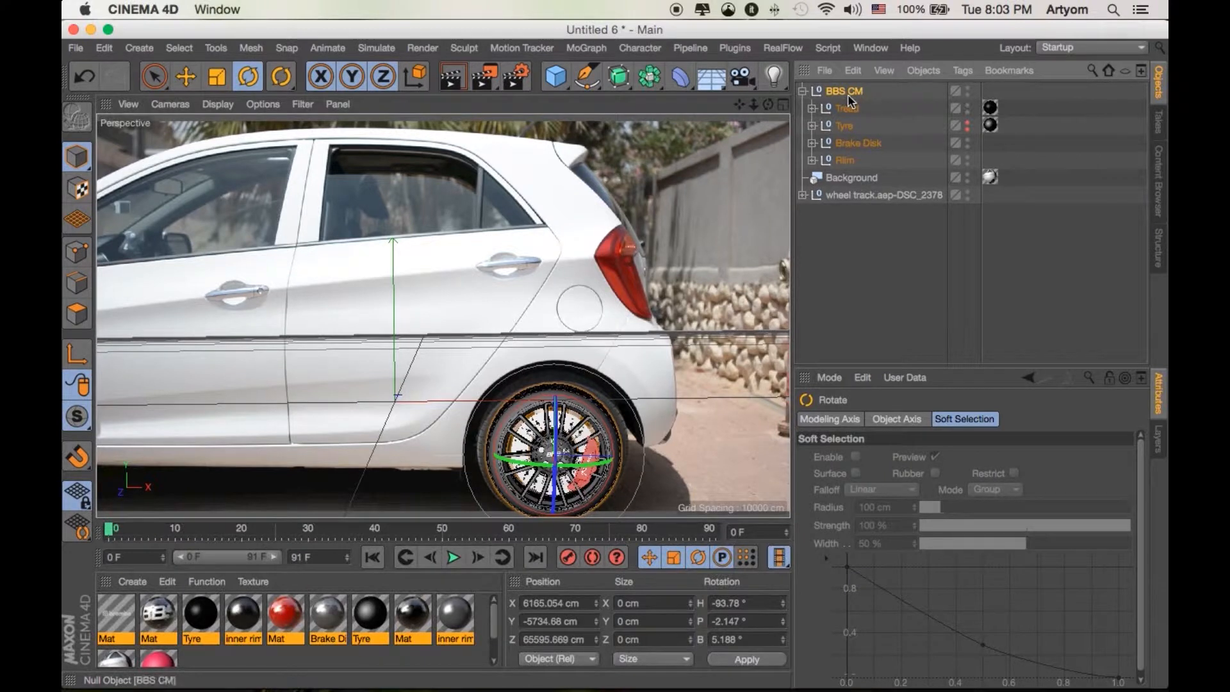
click(812, 109)
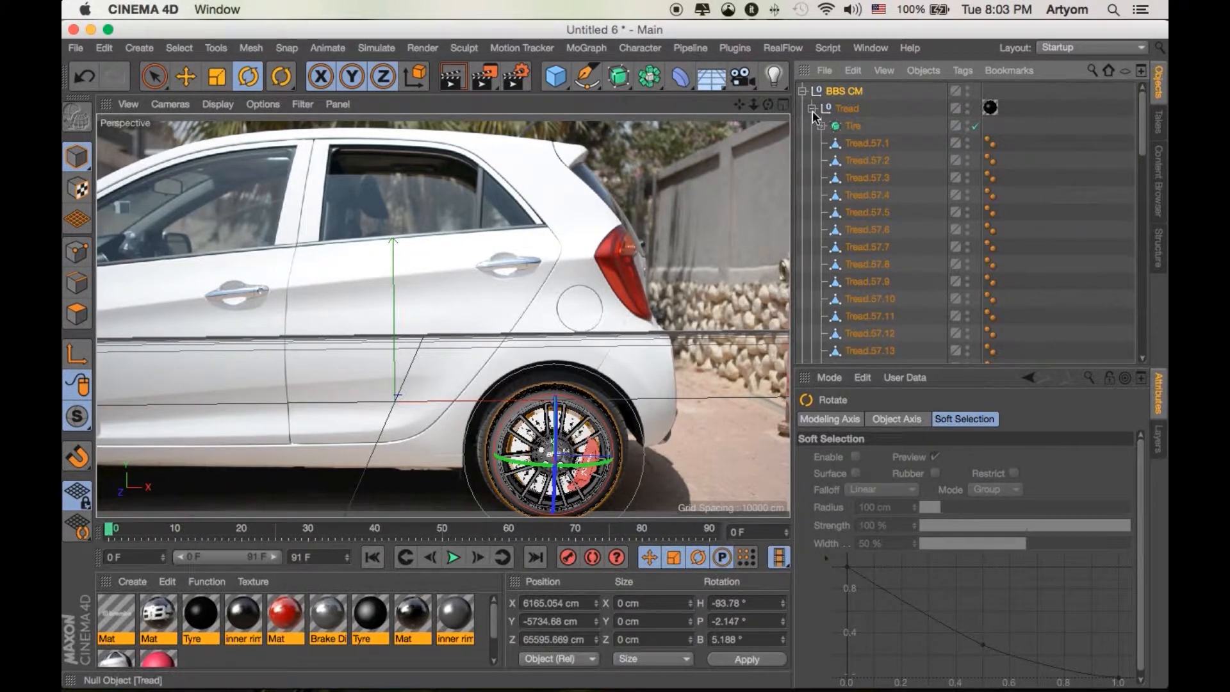
click(854, 143)
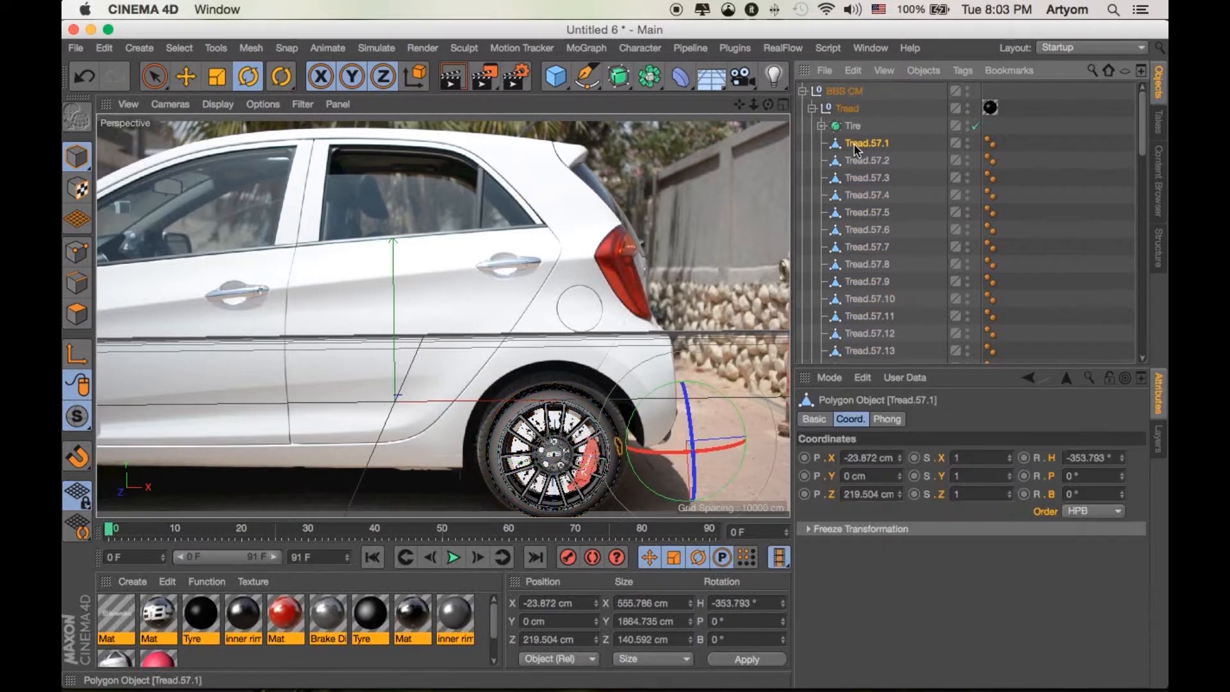
click(859, 159)
click(870, 180)
click(871, 212)
click(873, 230)
click(876, 282)
click(881, 316)
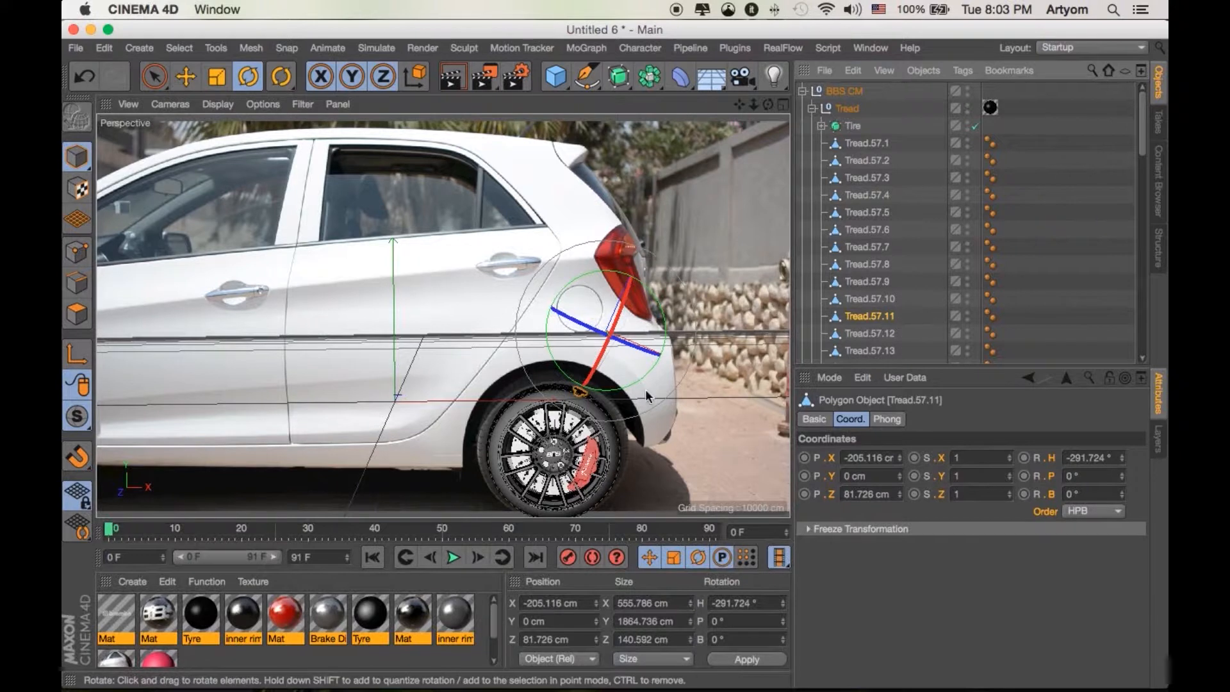
click(812, 110)
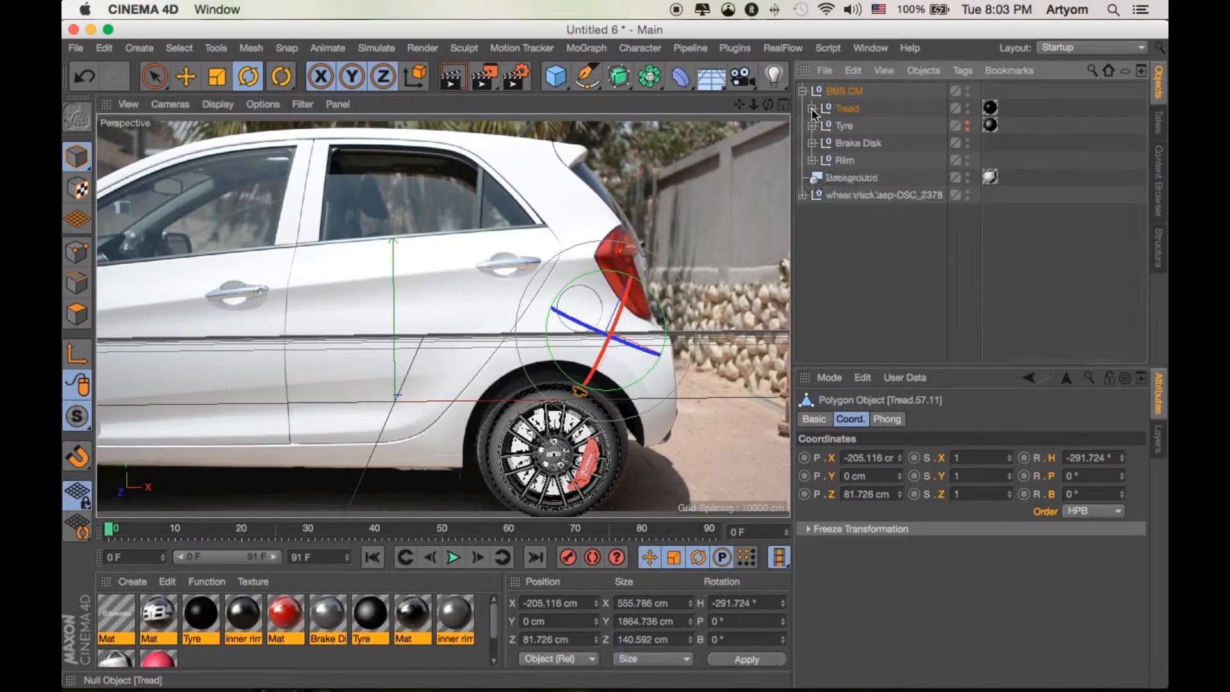
Inspect the Brake Disk group by toggling its visibility and viewing the parts it contains
click(839, 143)
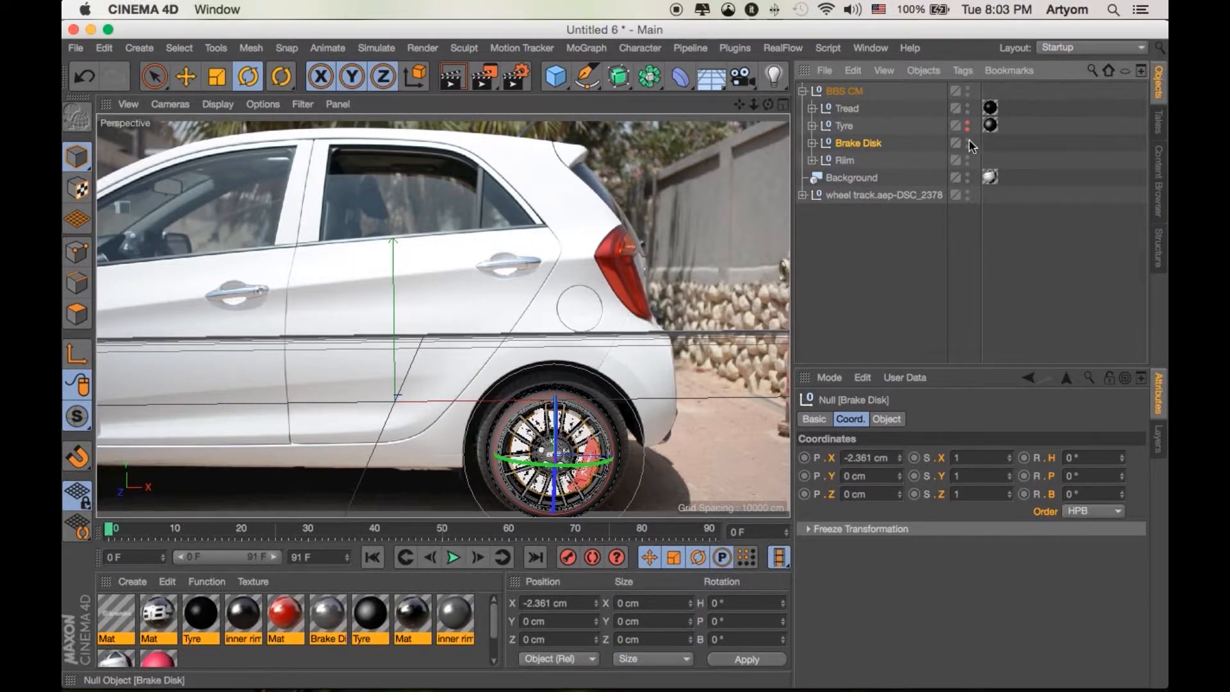
click(970, 143)
click(967, 140)
click(967, 140)
click(812, 142)
click(856, 160)
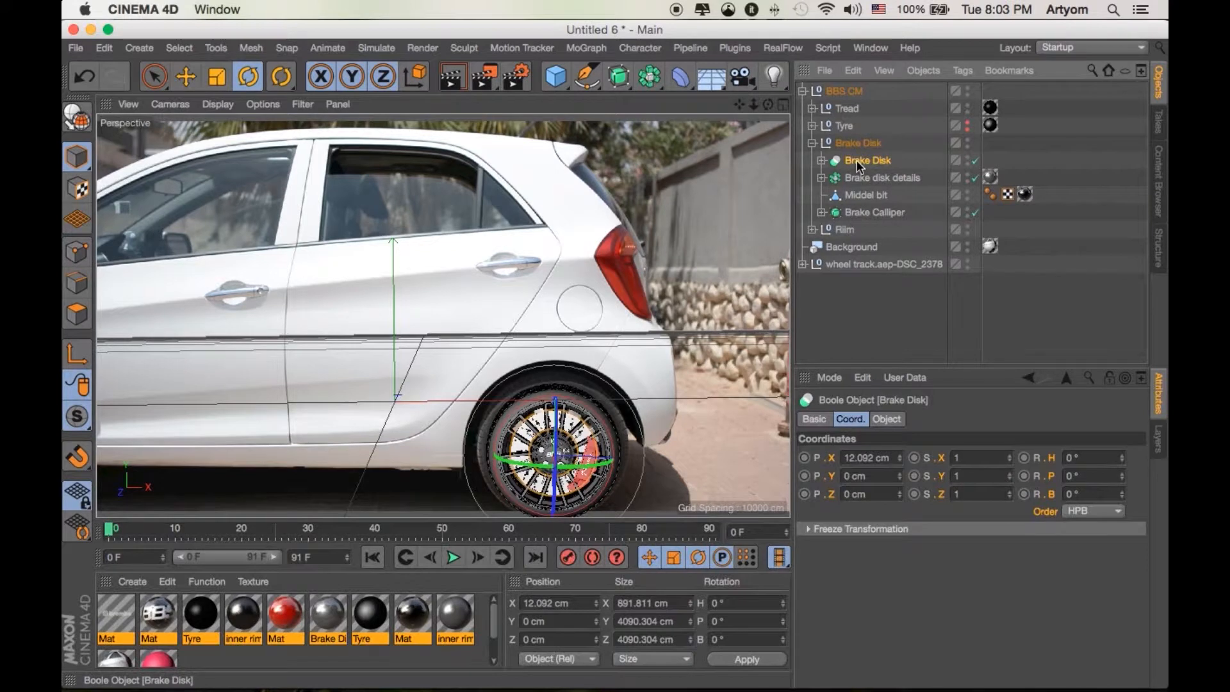
Recolour the red brake calliper material to green with hue 108°, saturation 100% and value 96%
click(298, 642)
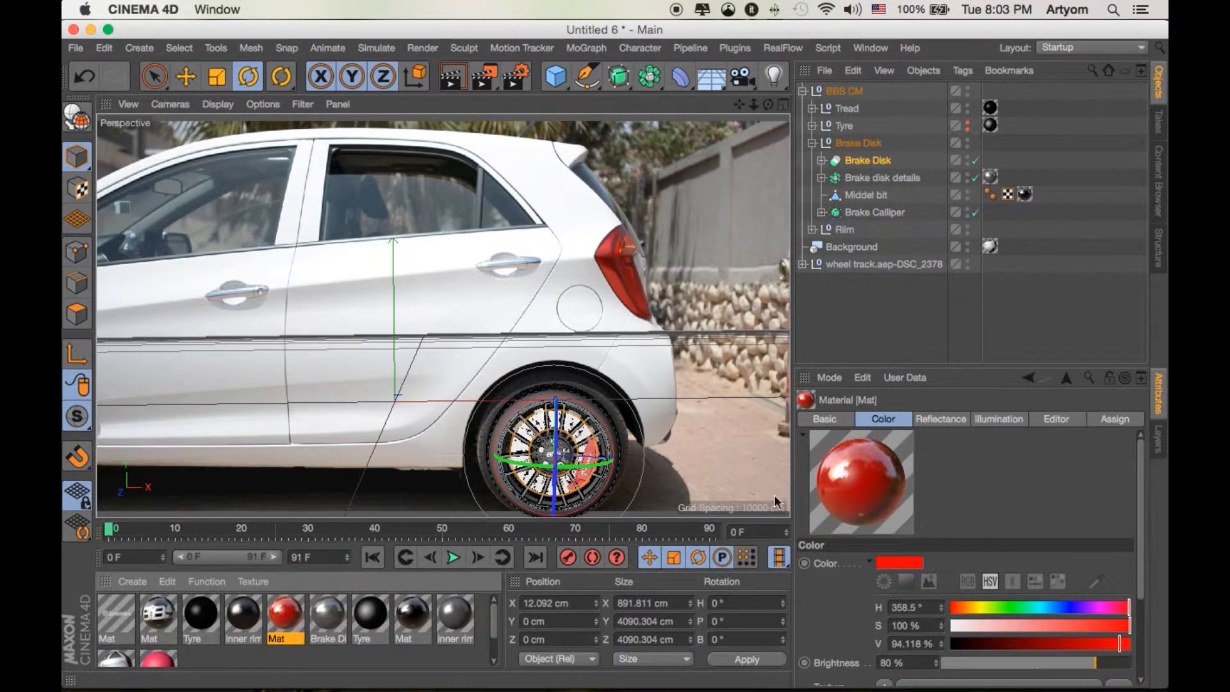
click(905, 561)
click(914, 561)
click(913, 561)
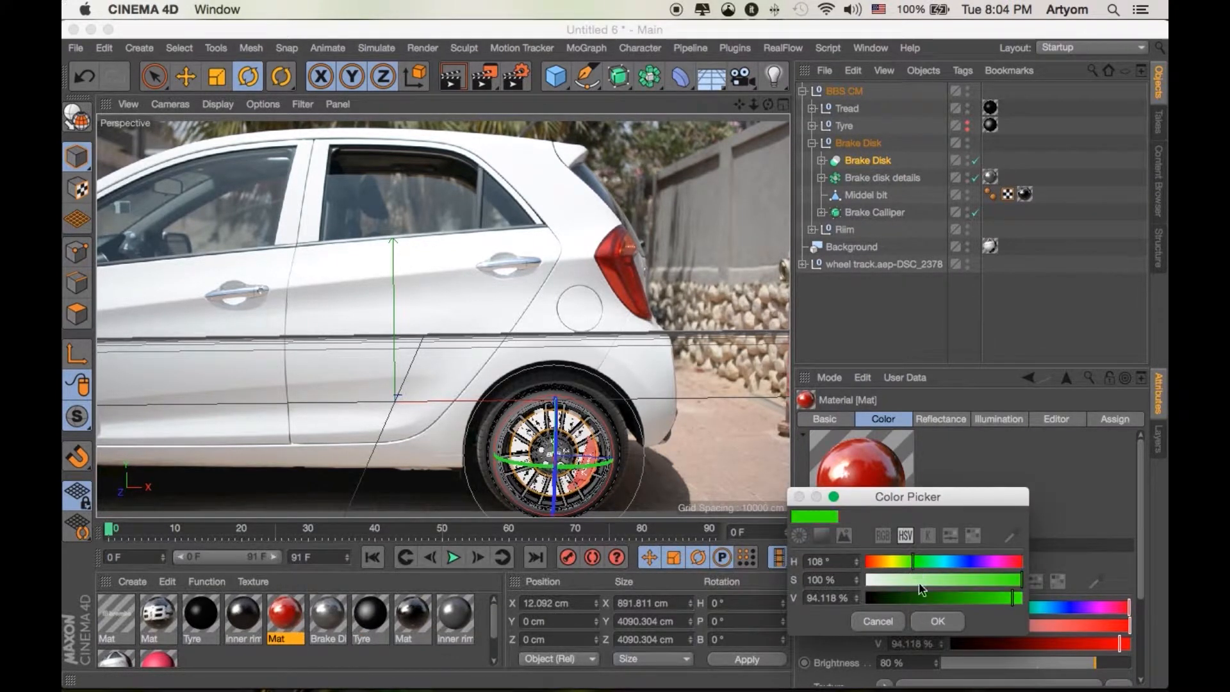
click(962, 618)
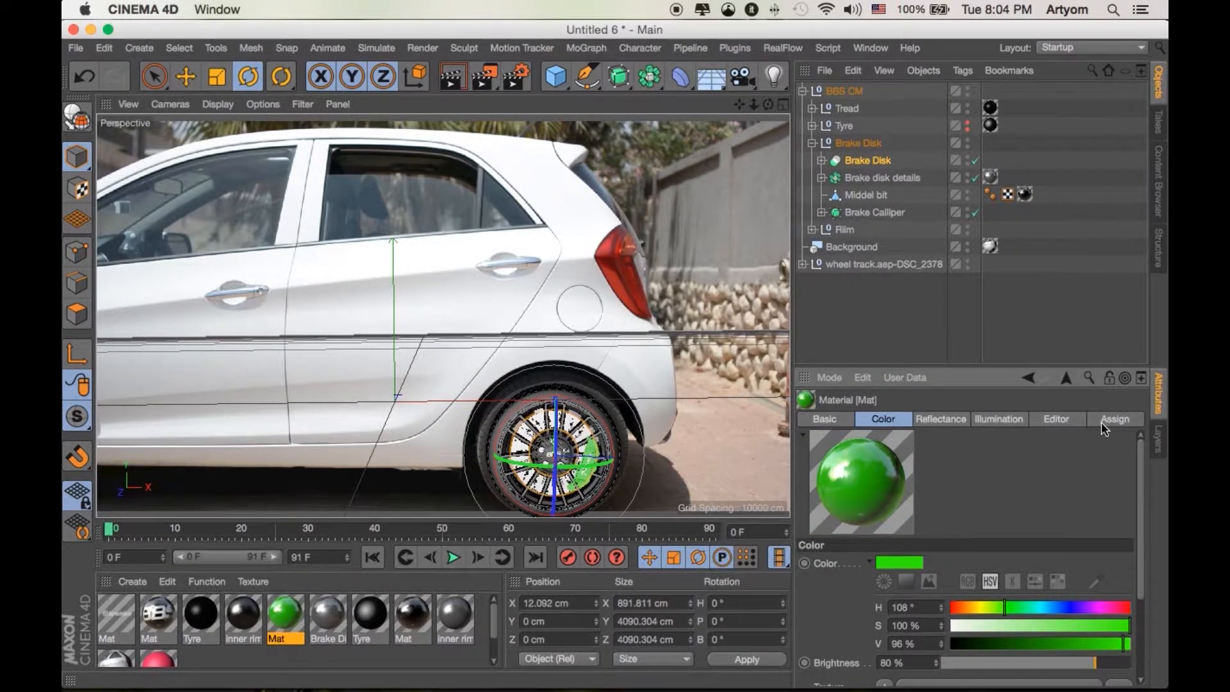
Hide the Tread group of the BBS CM wheel and render a preview of the perspective view
click(810, 144)
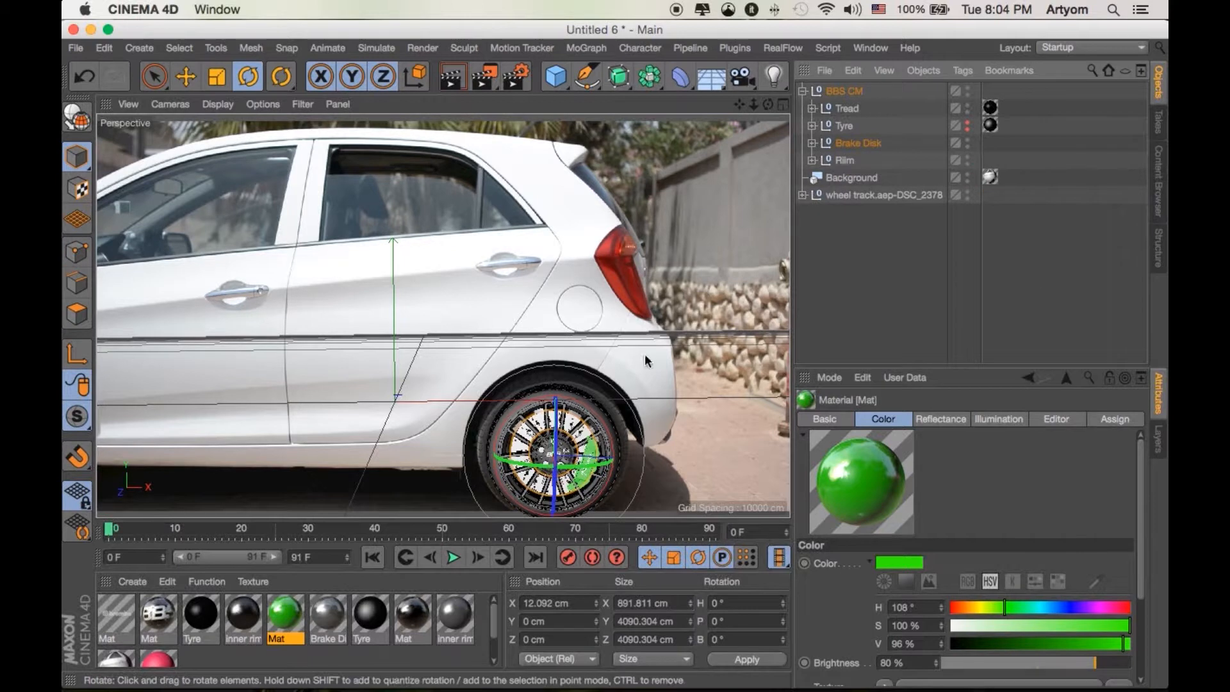
click(852, 110)
click(847, 125)
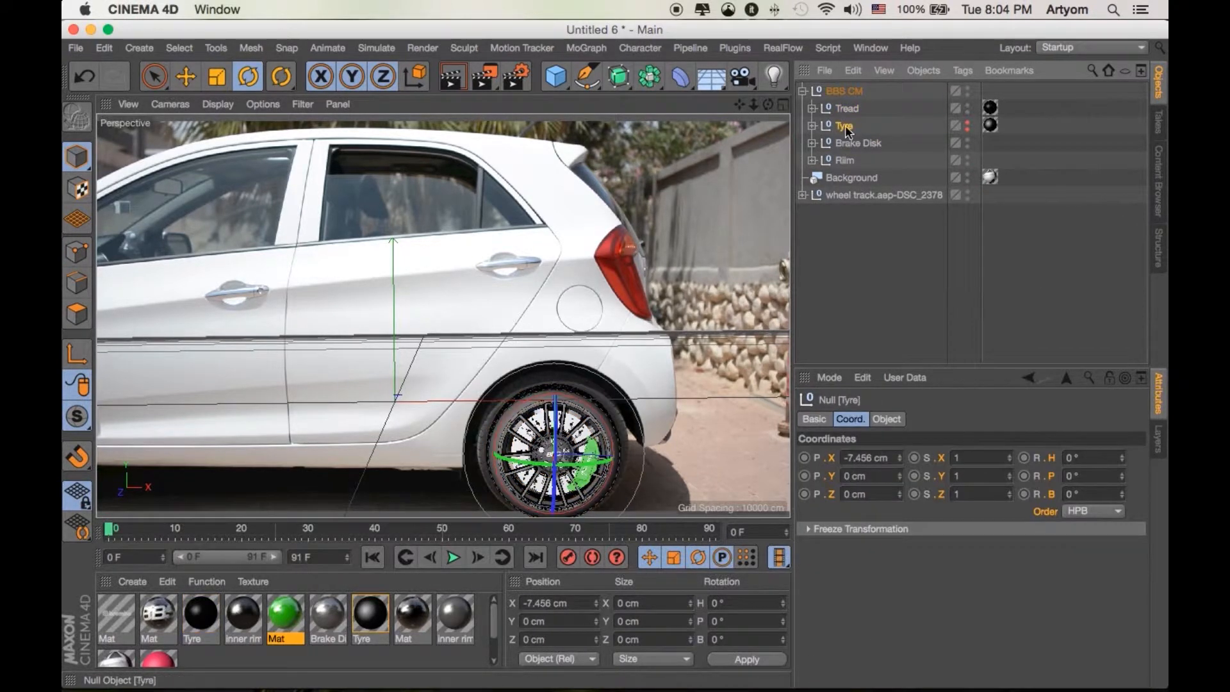
click(851, 109)
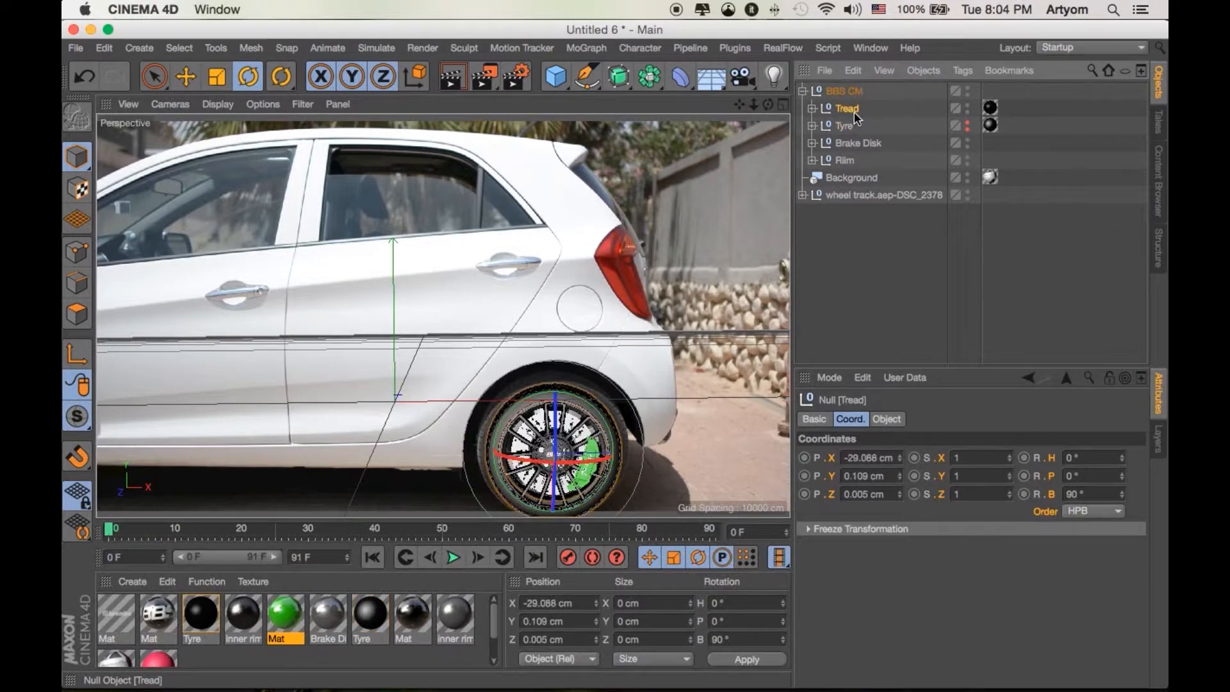
click(967, 107)
click(777, 348)
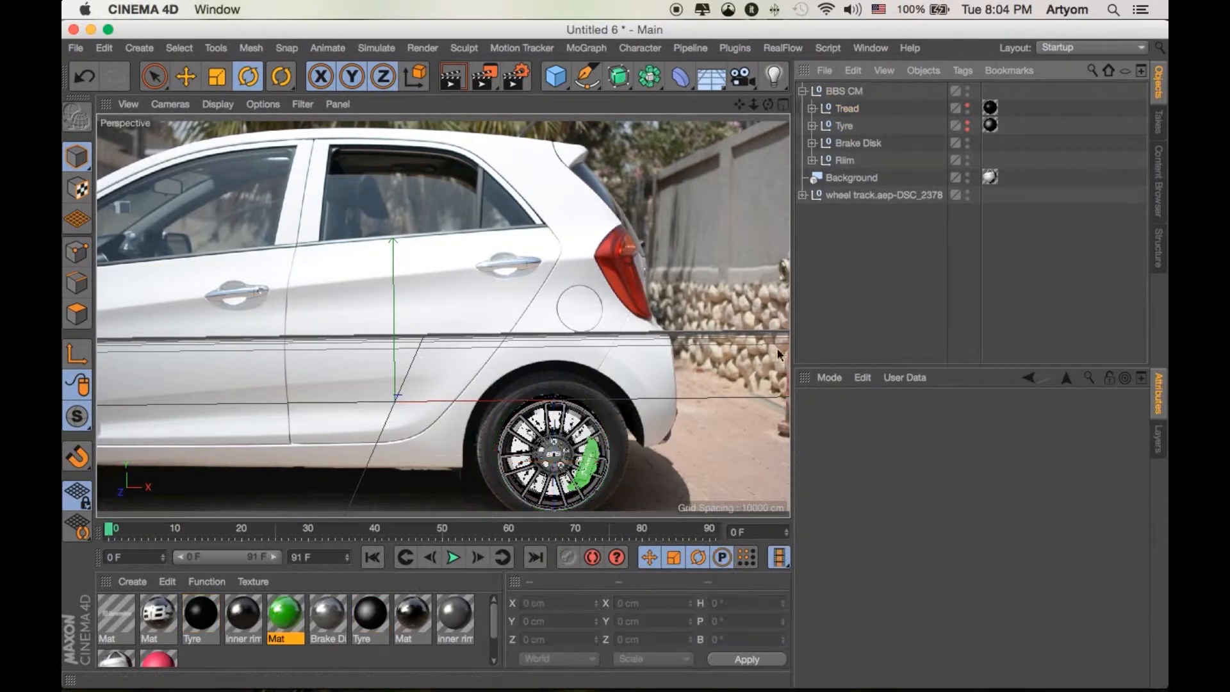
click(461, 82)
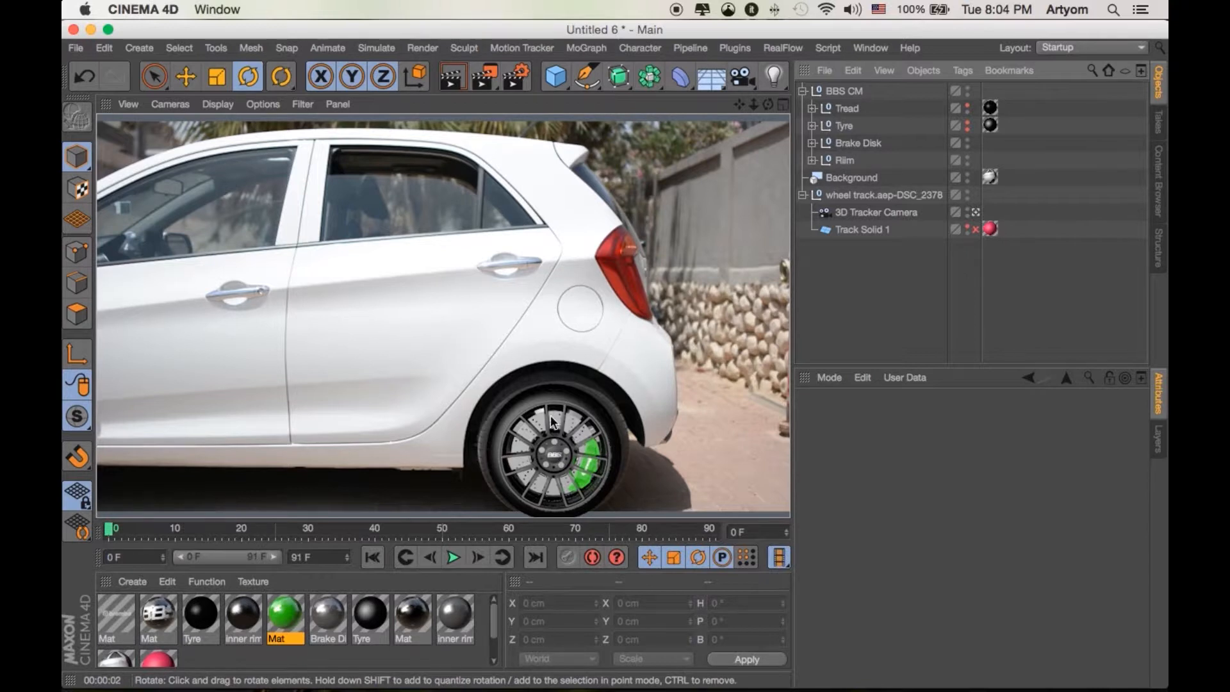
click(723, 293)
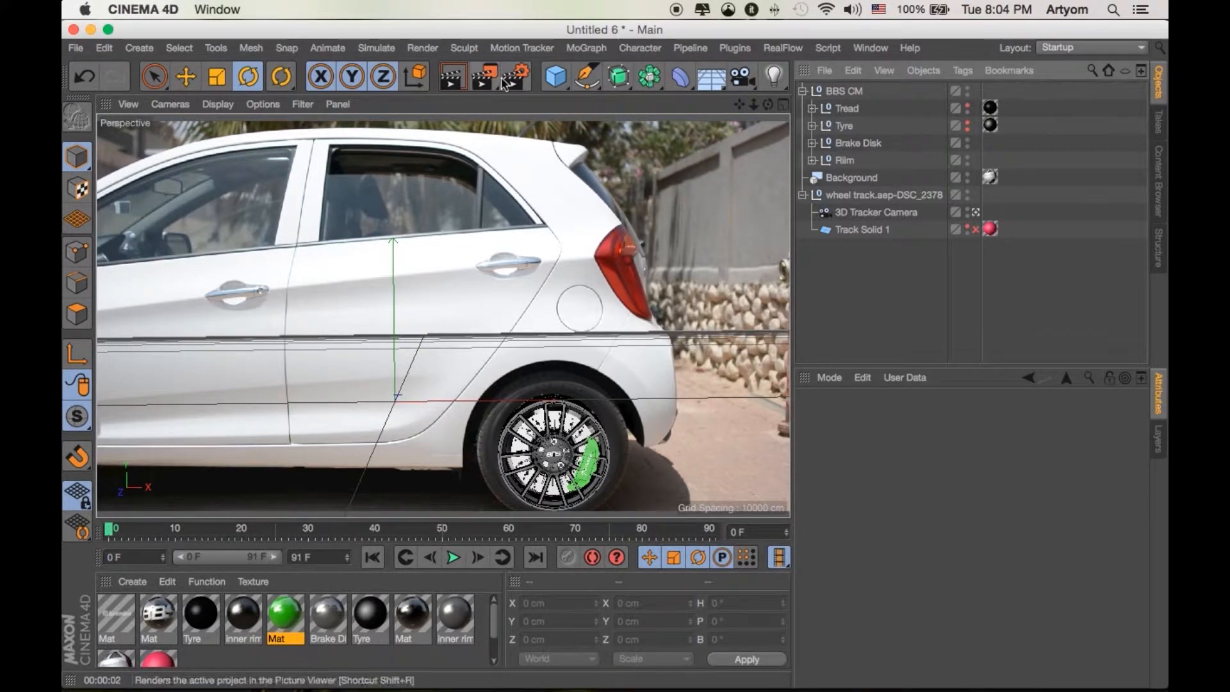
Add a light and place it at about X 7140, Y -5978, Z 65522 cm with a scale of 4.47
click(775, 78)
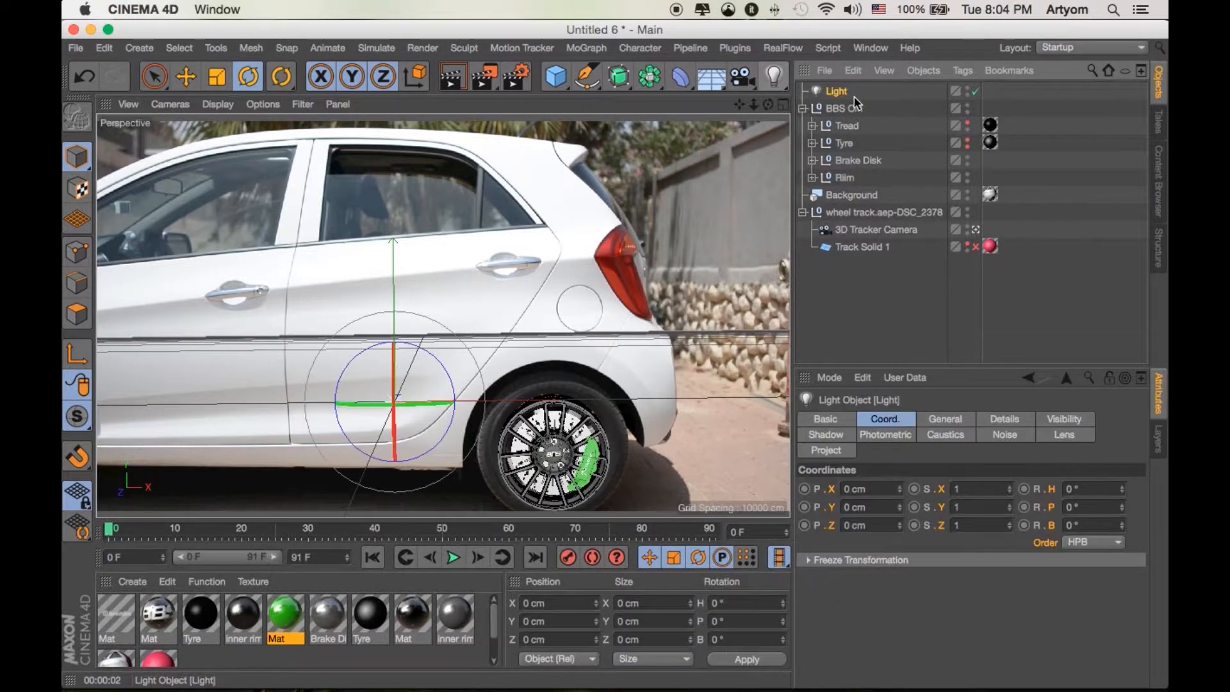
click(865, 377)
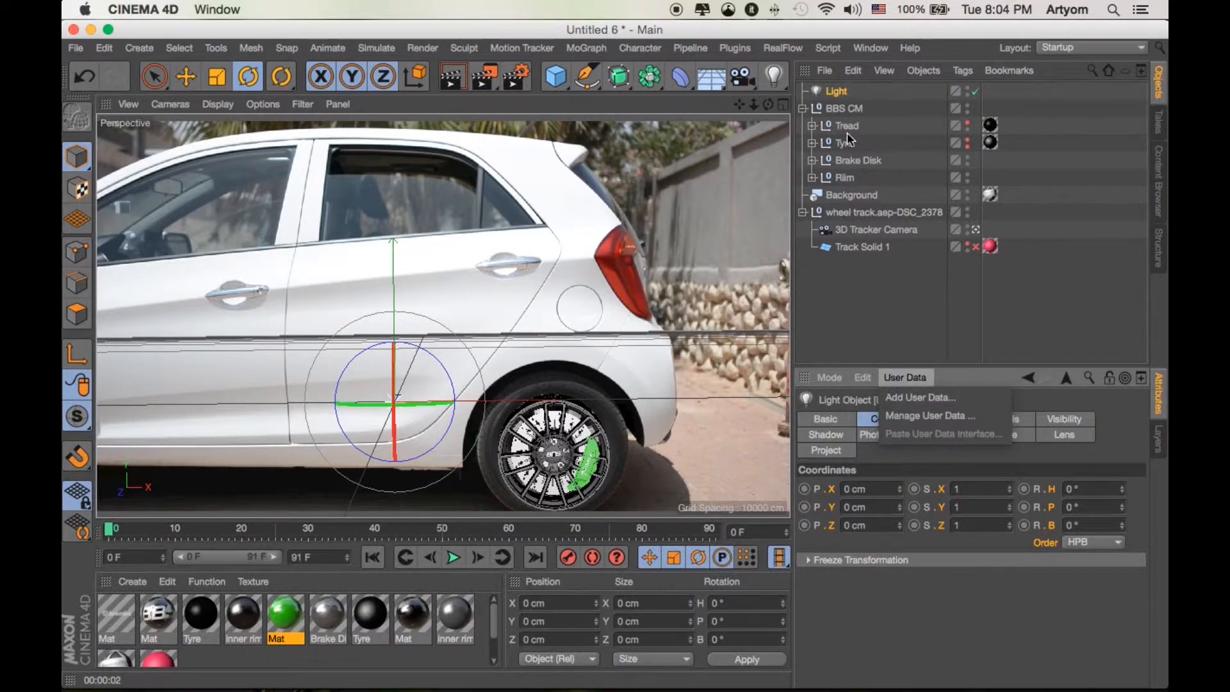
click(882, 417)
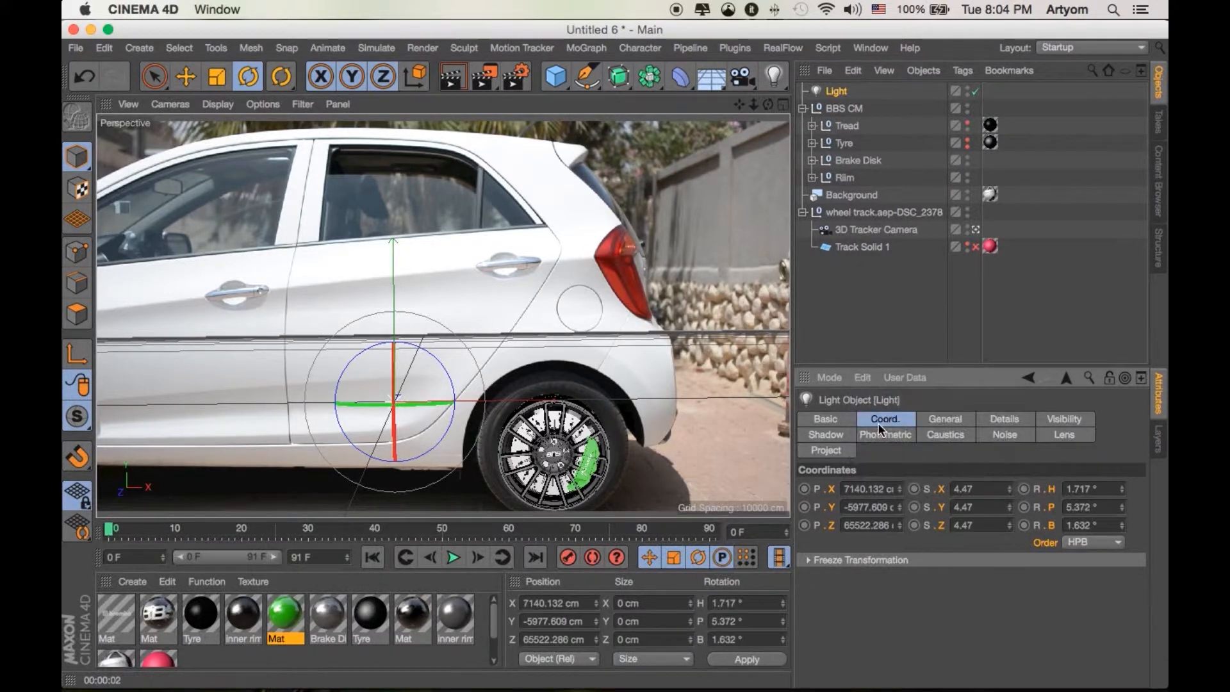
Move the light up and in front of the car's rear window, to about X 1618, Y 4185, Z 58030 cm
click(187, 84)
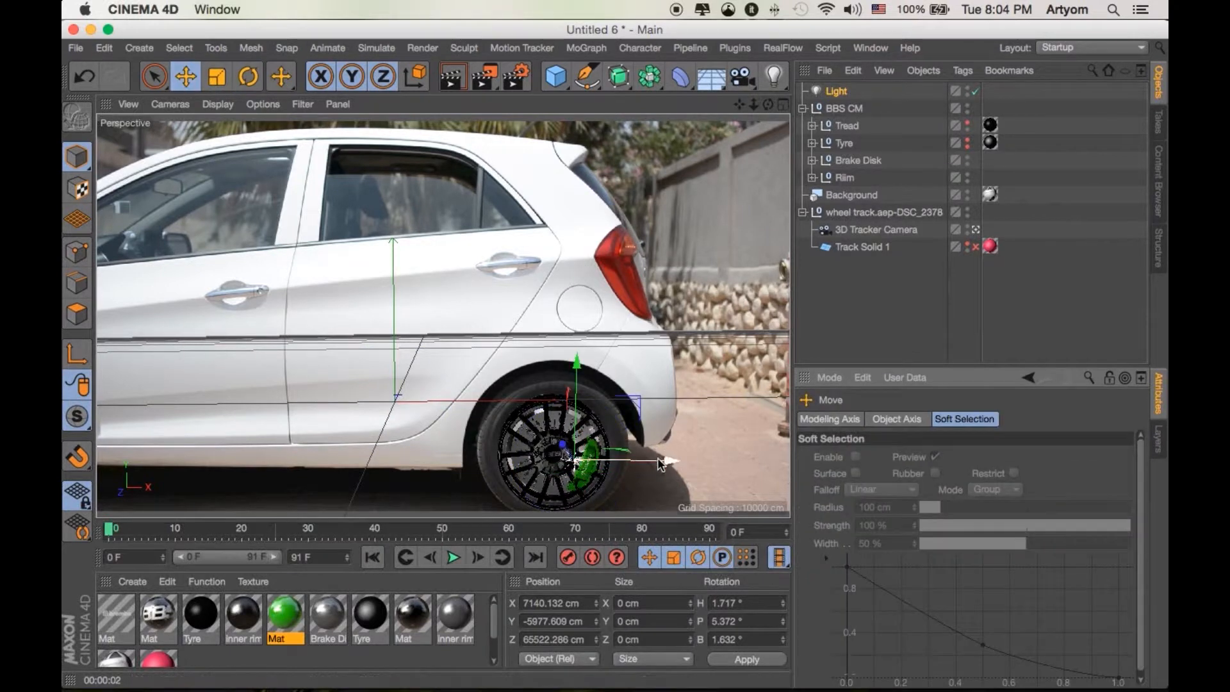
drag(564, 451, 633, 266)
drag(693, 296, 554, 295)
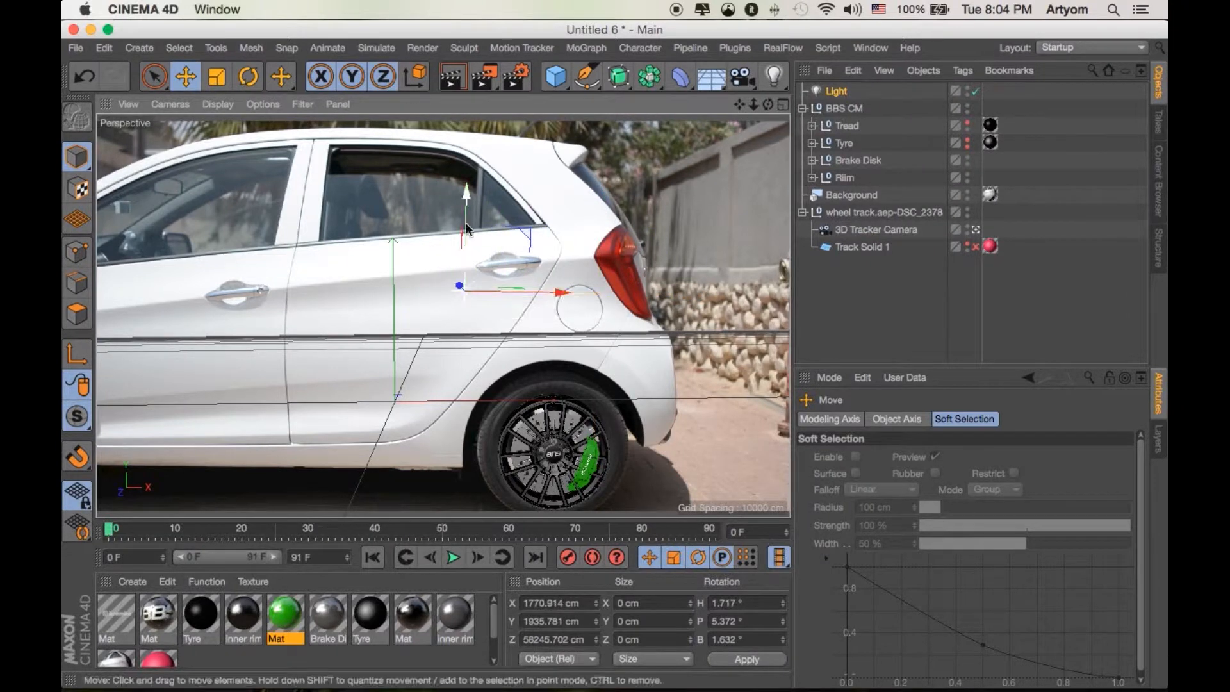
drag(468, 197, 468, 145)
drag(557, 241, 552, 241)
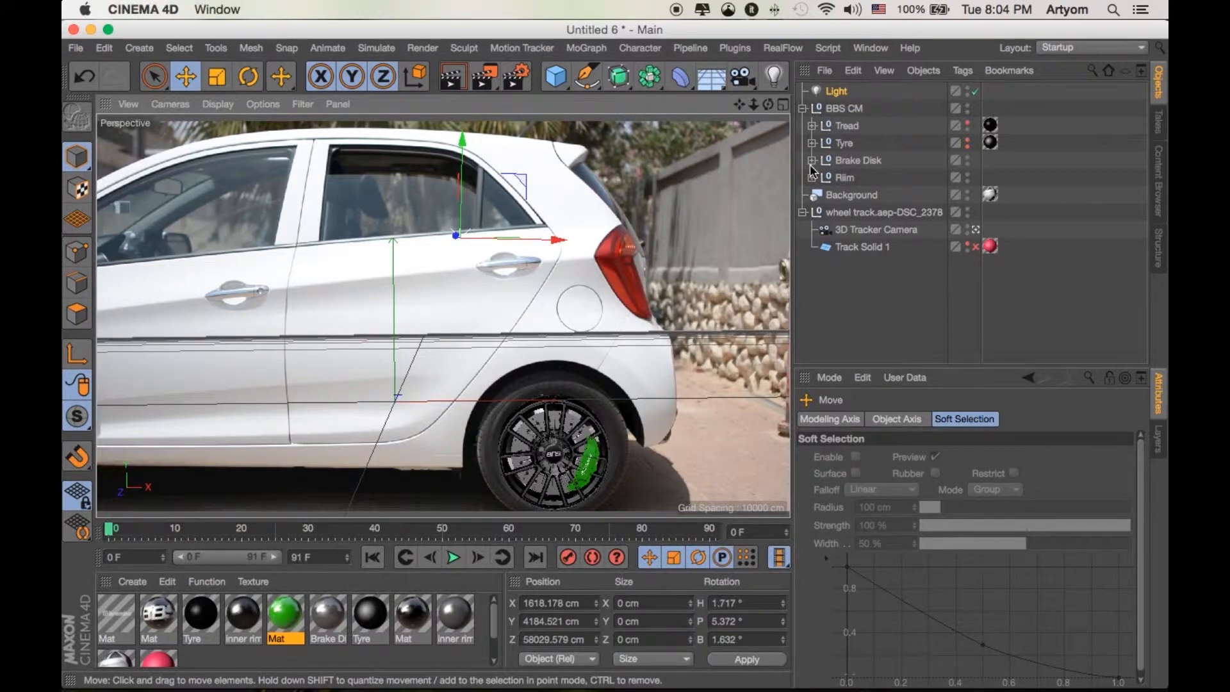
Nudge the BBS CM wheel vertically to about X 6168, Y -5652, Z 65588 cm and preview the lit wheel in a render
click(558, 448)
drag(557, 357, 561, 365)
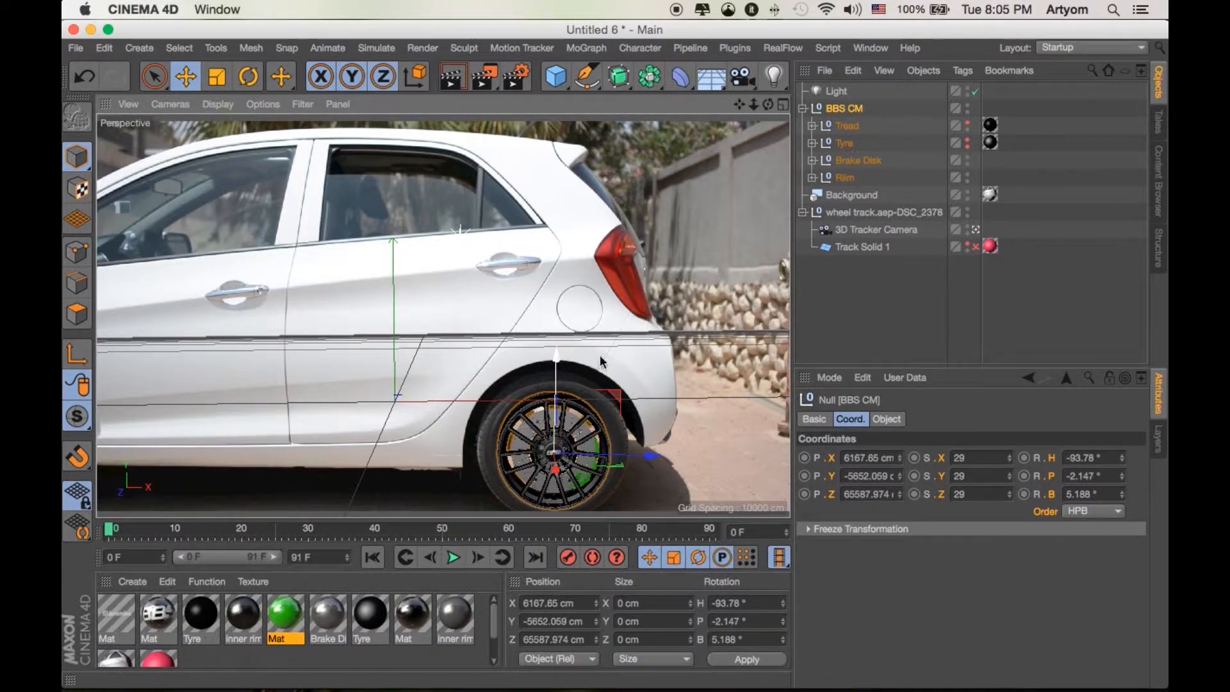
click(452, 78)
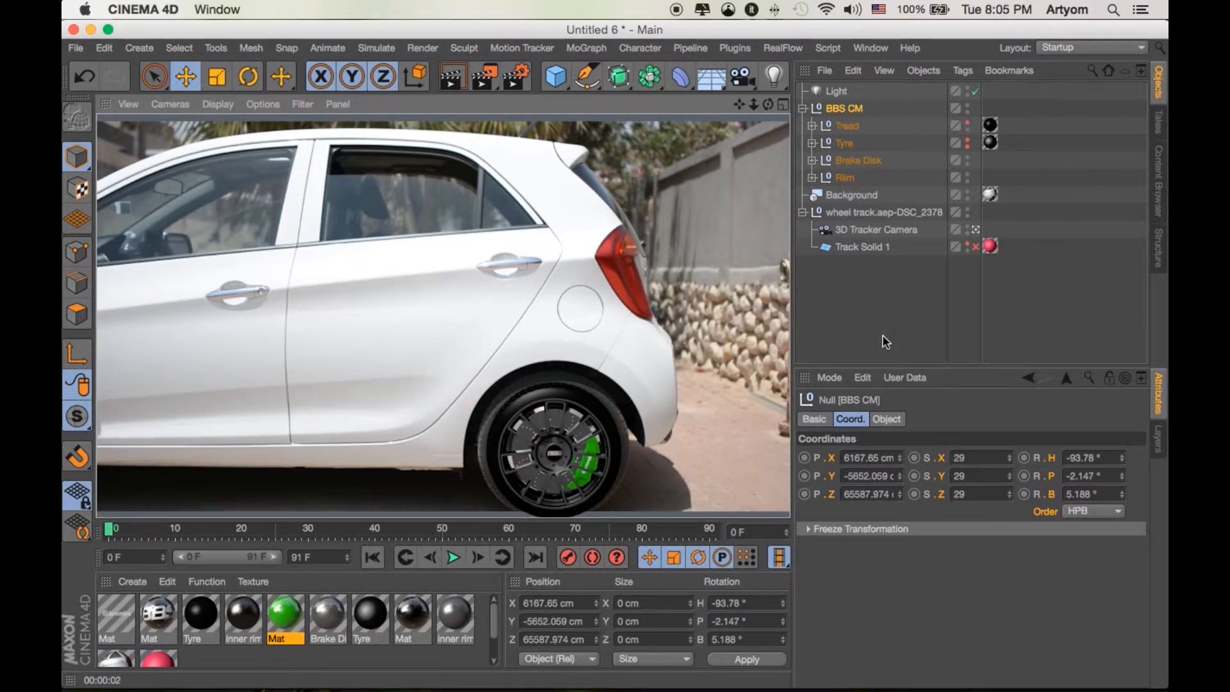
click(882, 275)
click(801, 109)
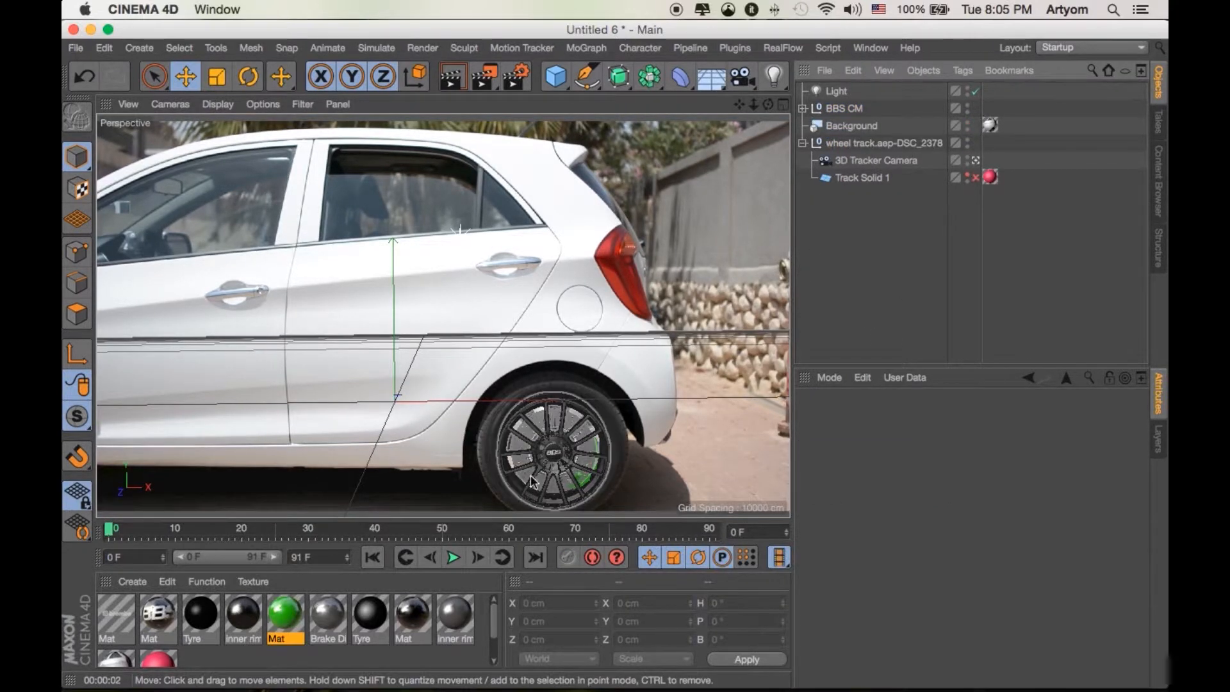
mouse_move(112, 532)
mouse_down()
mouse_move(667, 532)
mouse_move(96, 536)
mouse_up()
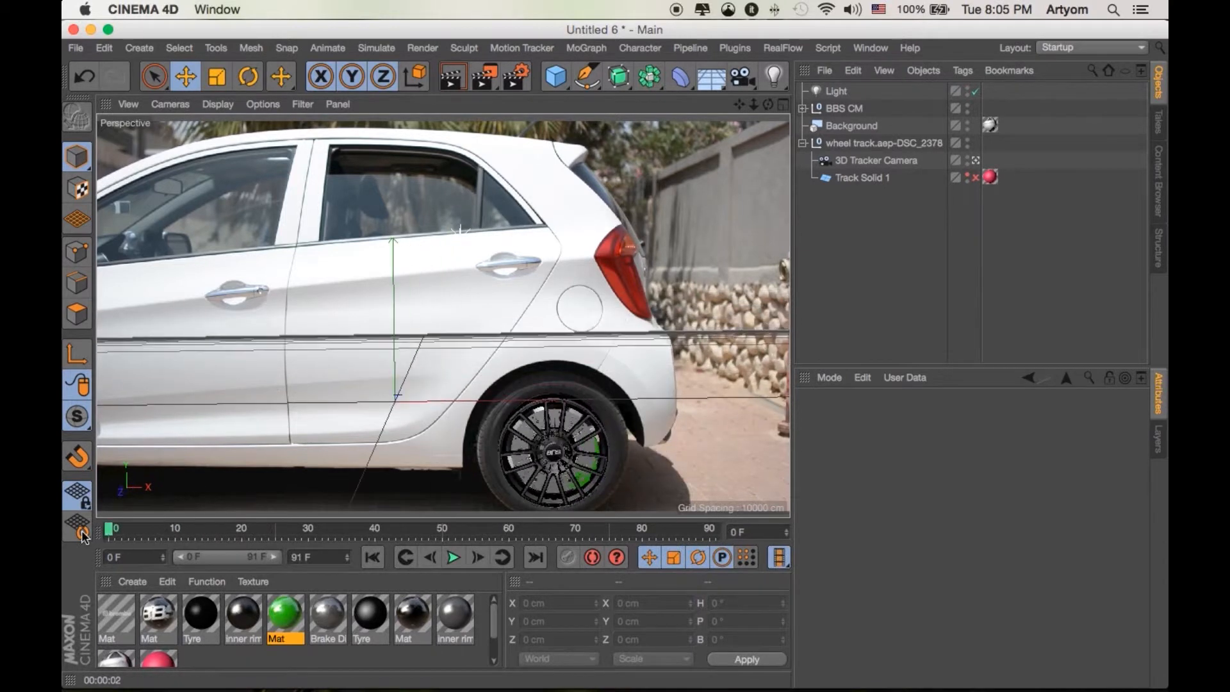
Open the render output settings and compare them with the size, frame rate and duration of the car main composition in After Effects
click(517, 76)
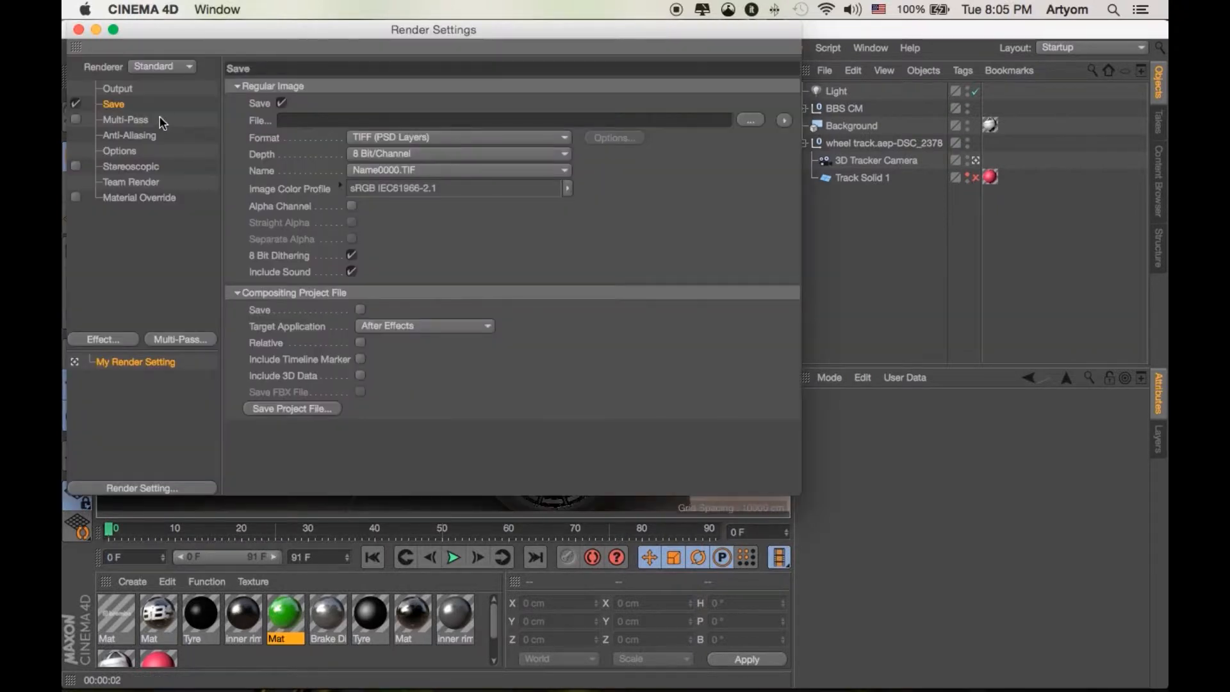
click(117, 89)
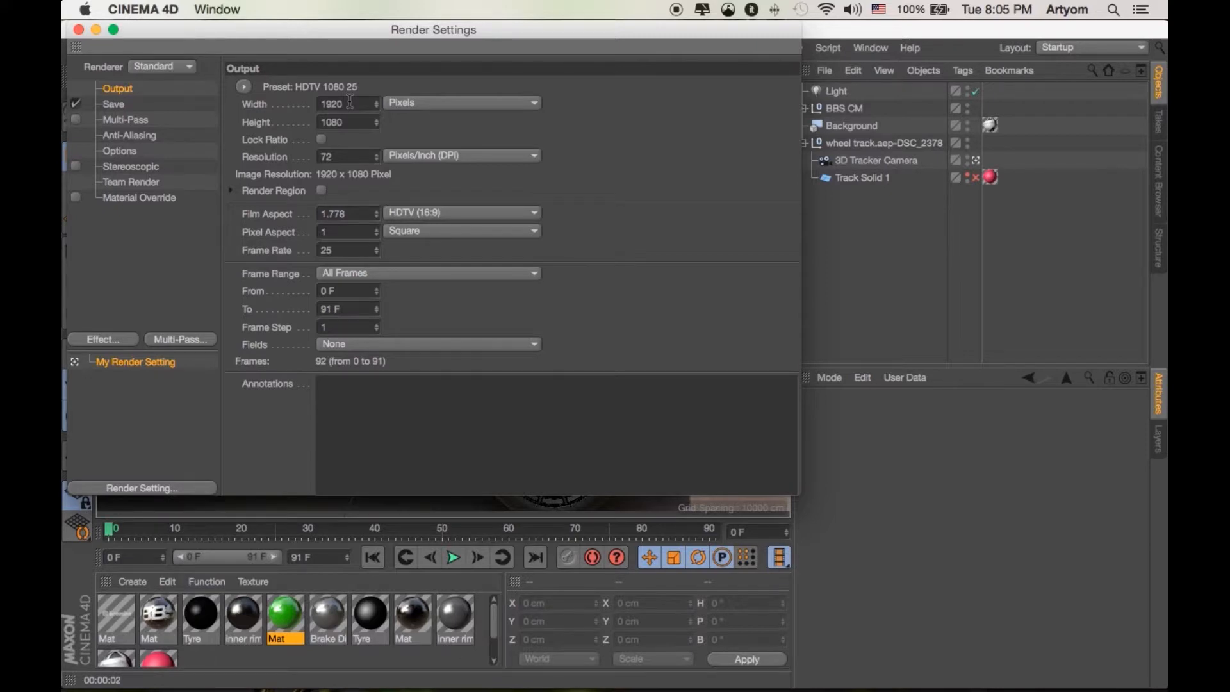
click(333, 621)
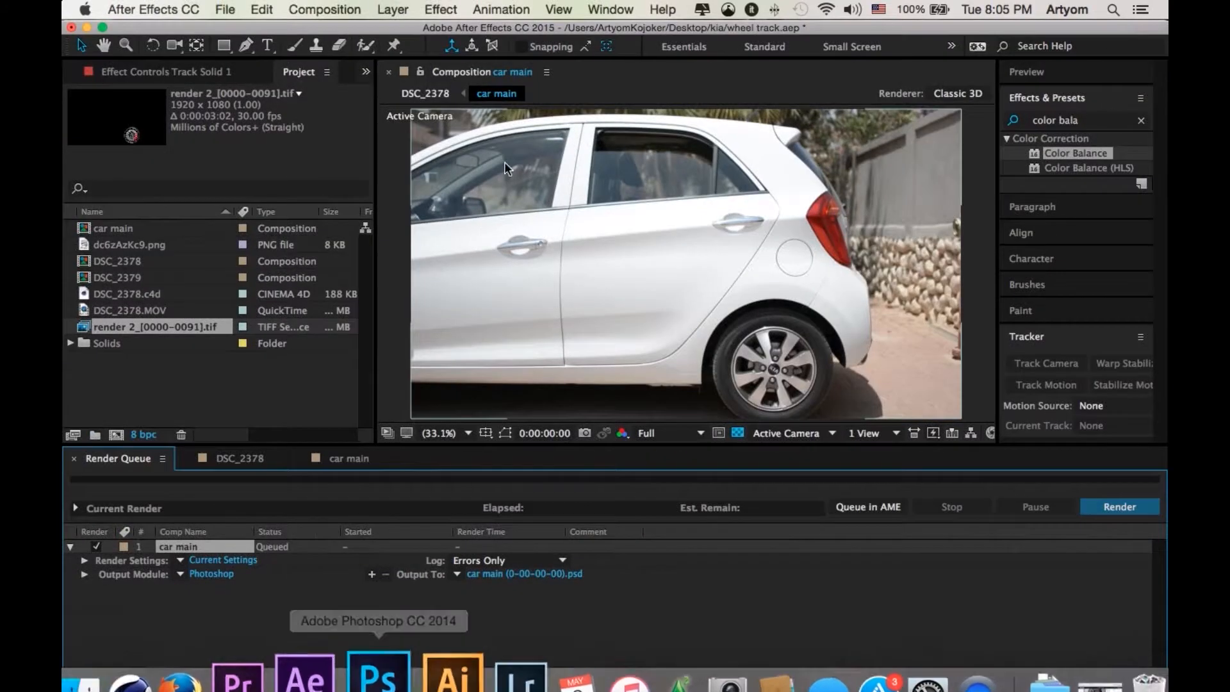
click(325, 10)
click(235, 29)
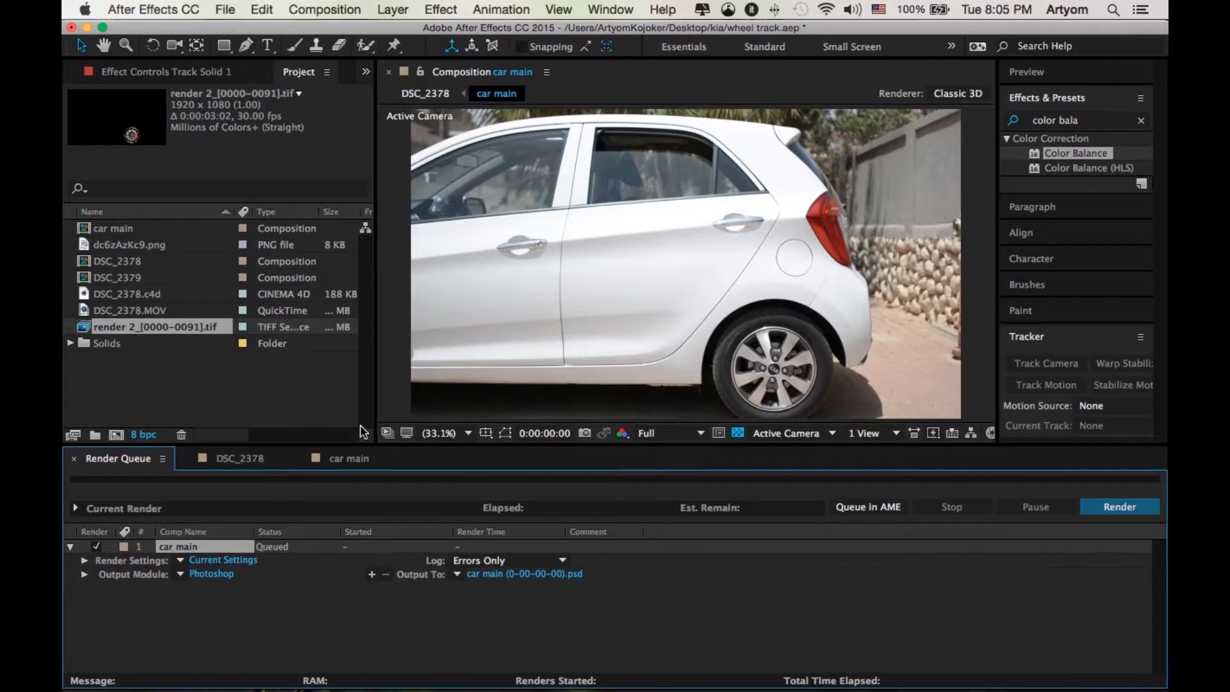
click(327, 415)
click(331, 6)
click(547, 353)
click(491, 387)
click(324, 10)
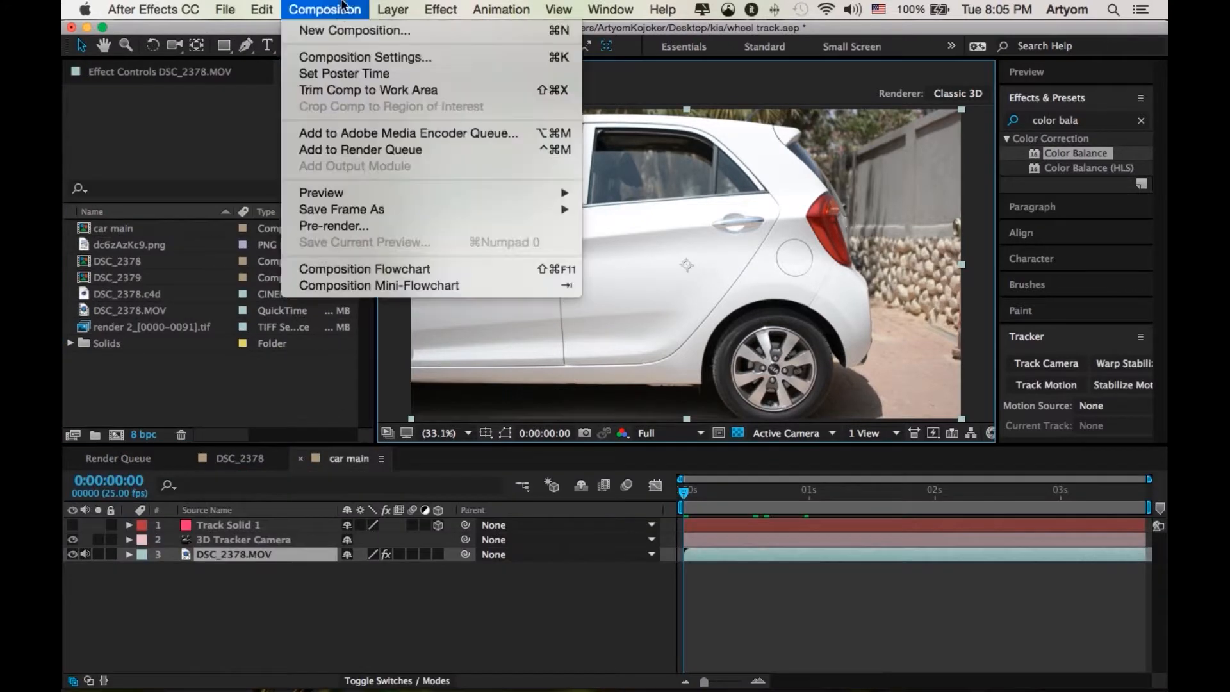
click(348, 63)
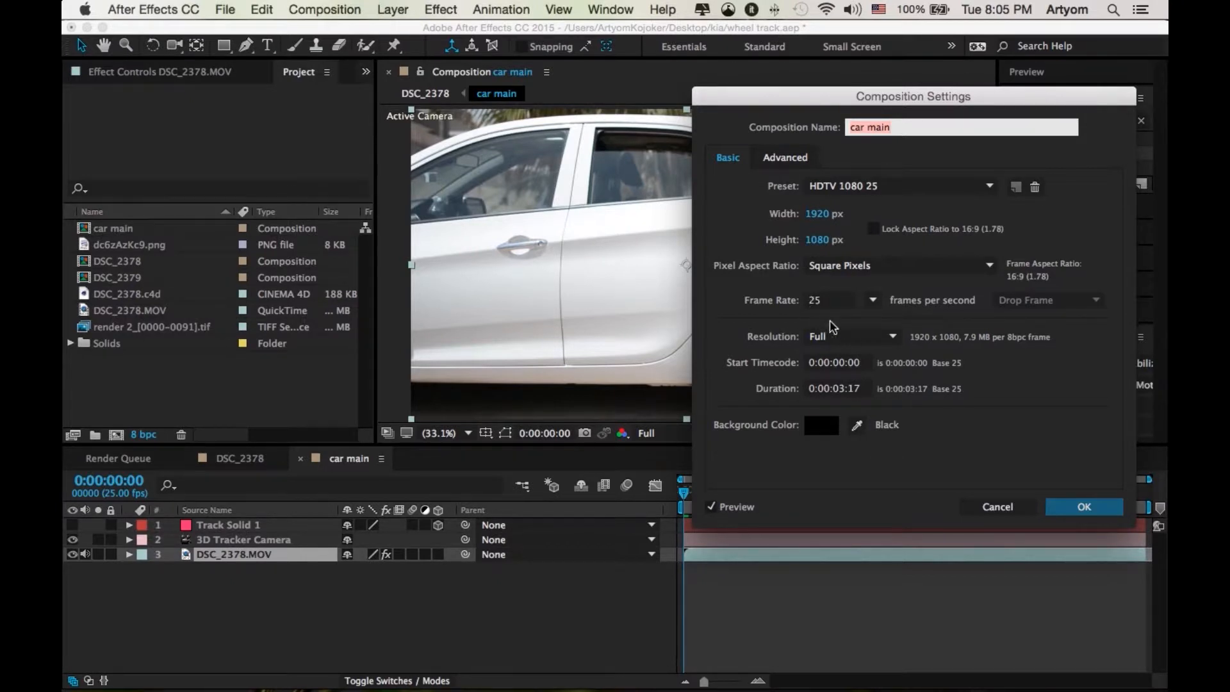
click(1077, 507)
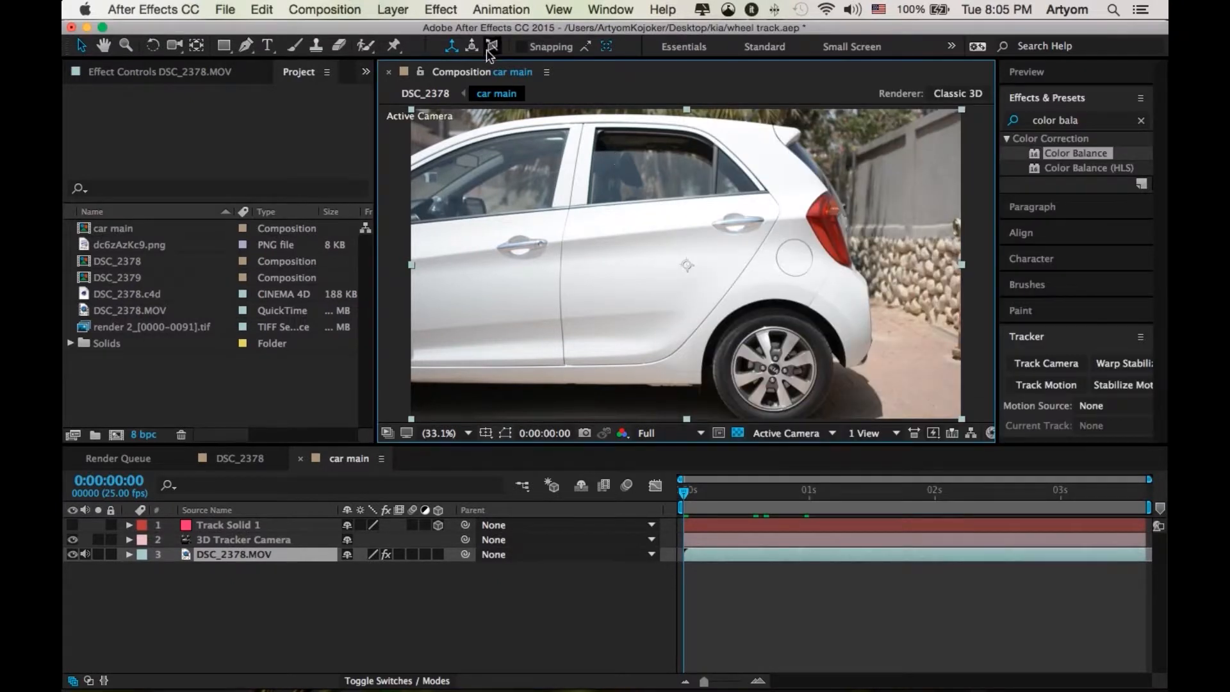
Switch back to Cinema 4D and check the frame rate and frame range in the render output settings
mouse_move(371, 686)
click(202, 640)
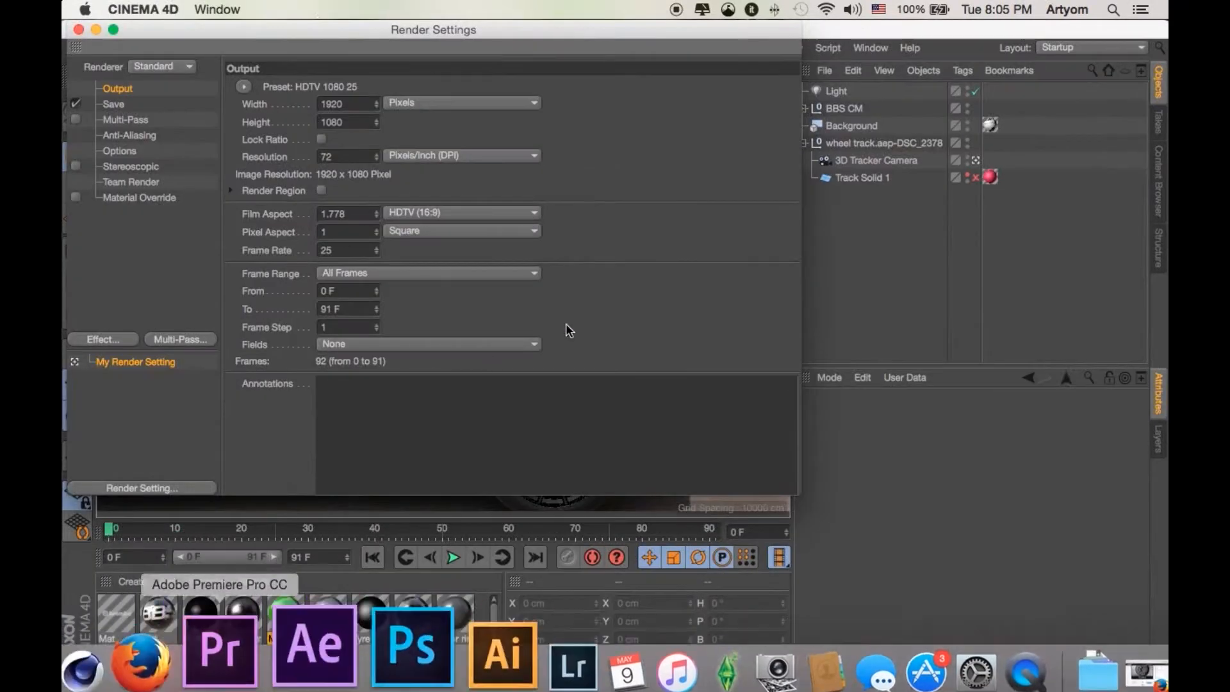
double_click(333, 251)
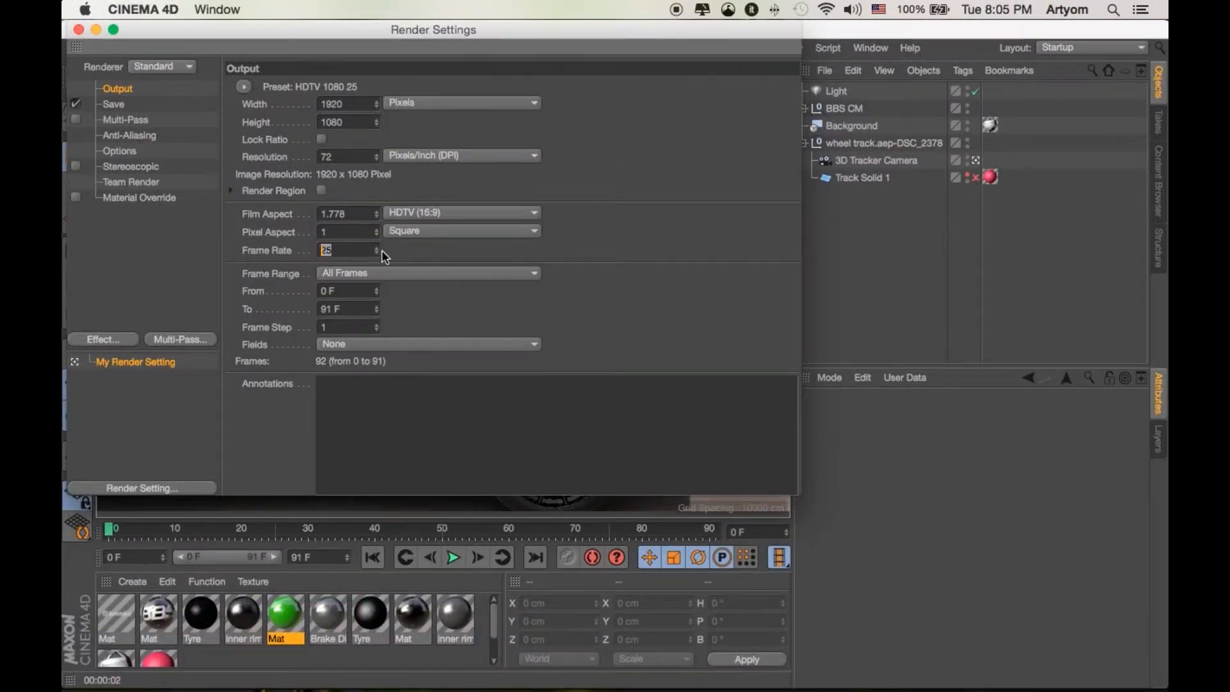
click(395, 272)
click(374, 279)
click(382, 328)
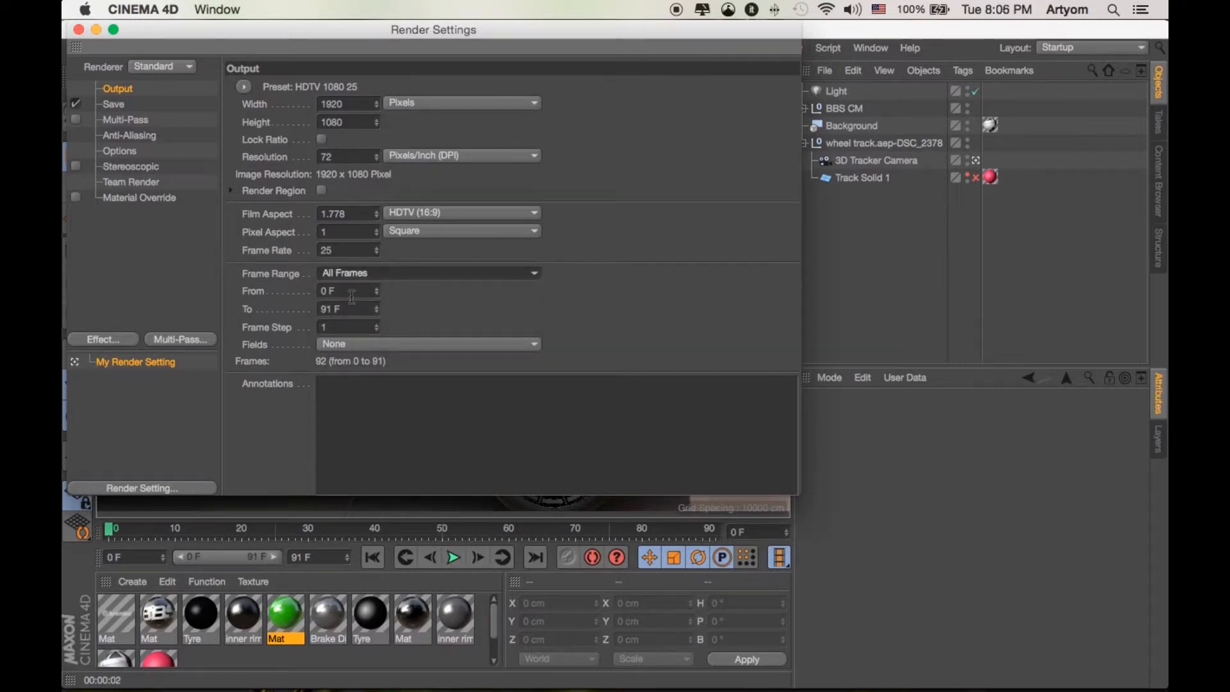
Enable the alpha channel for the saved render, keeping the TIFF (PSD Layers) format
click(120, 106)
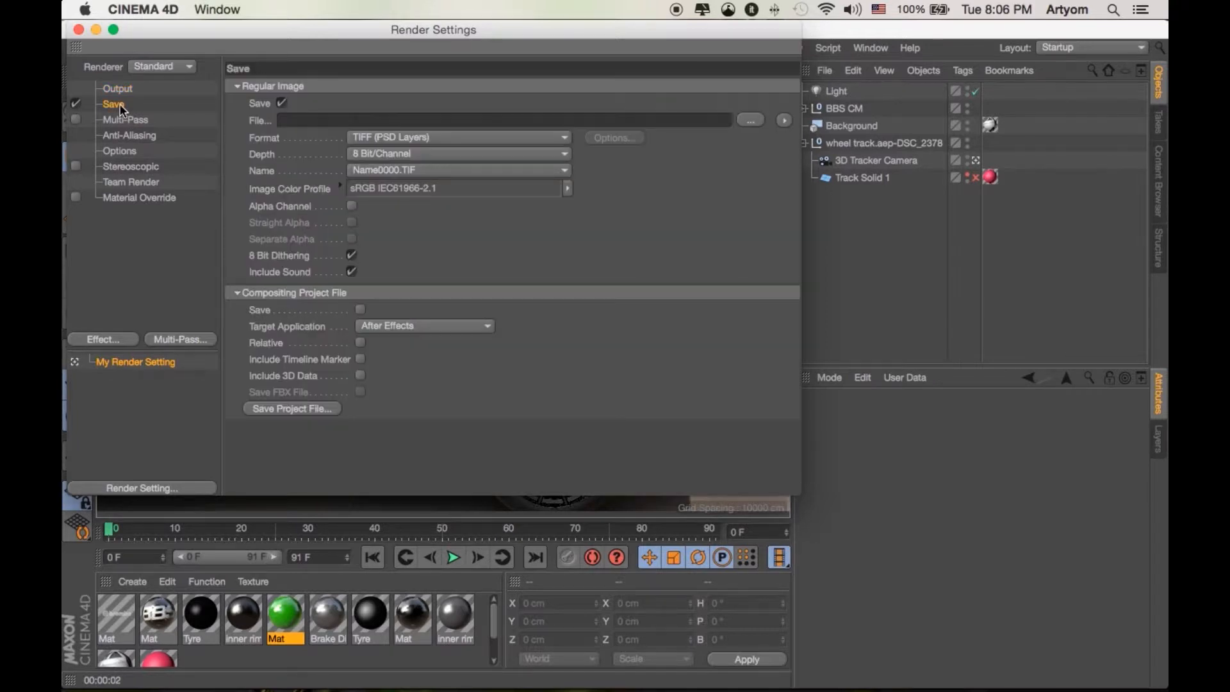
click(398, 142)
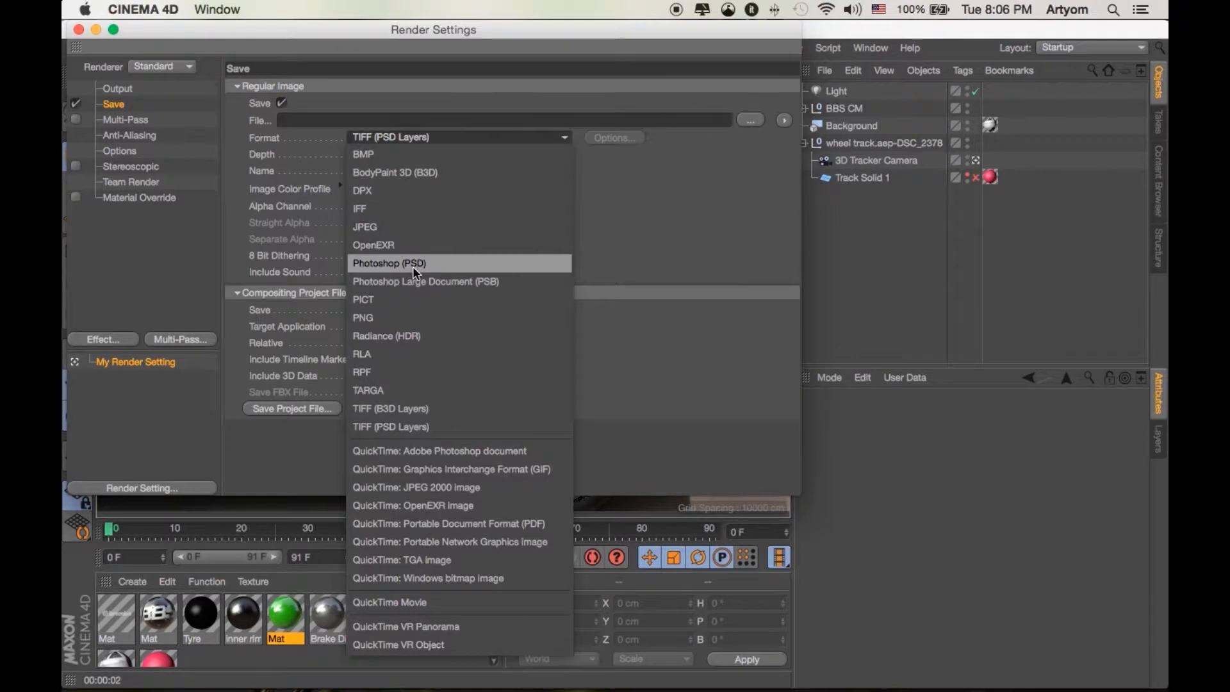
click(660, 189)
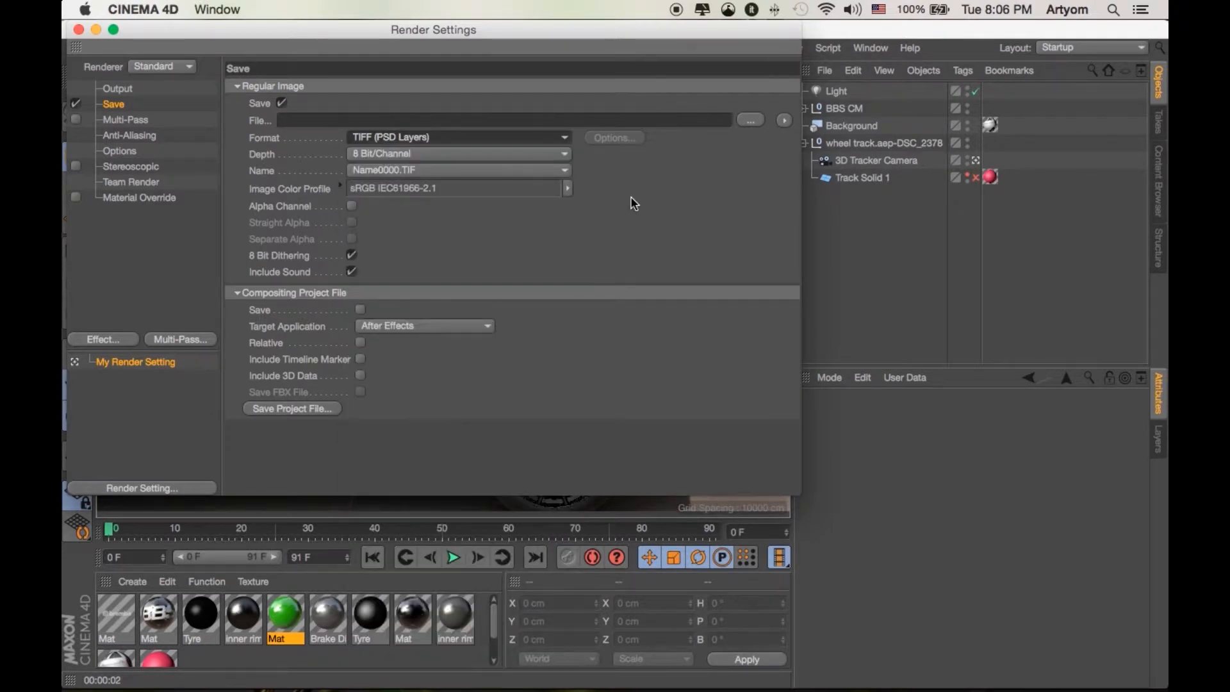
click(351, 206)
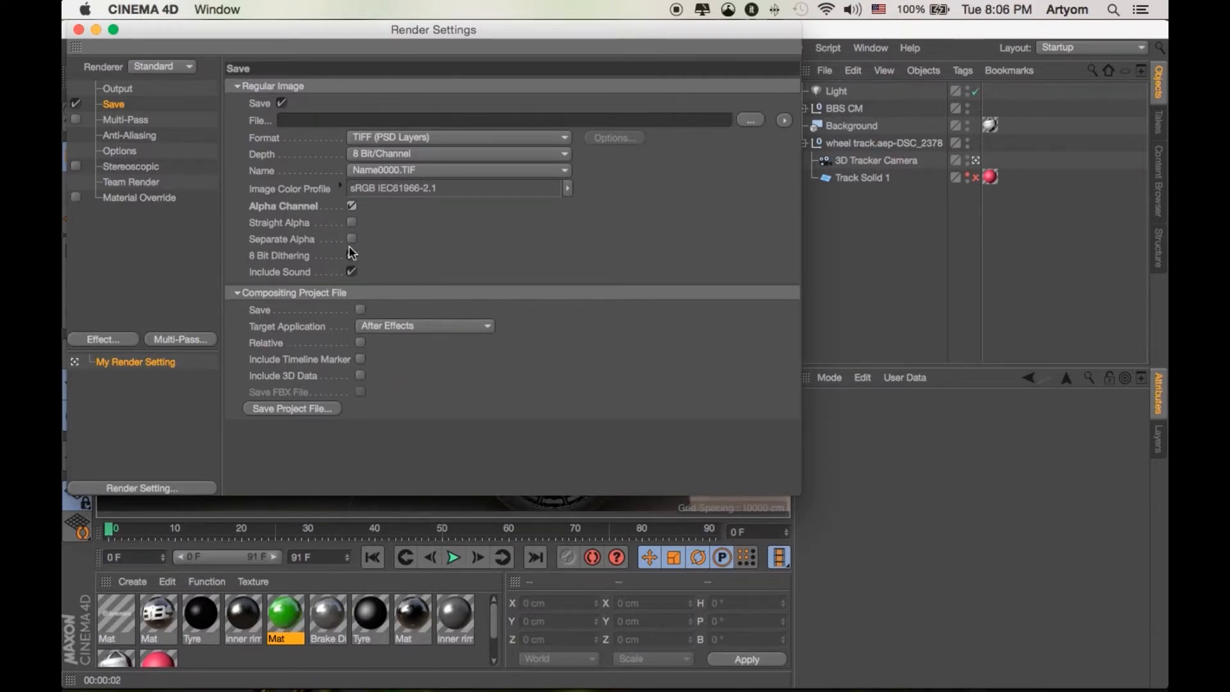
Add an Ambient Occlusion pass to the multi-pass list, leaving both the pass and multi-pass rendering switched off
click(184, 340)
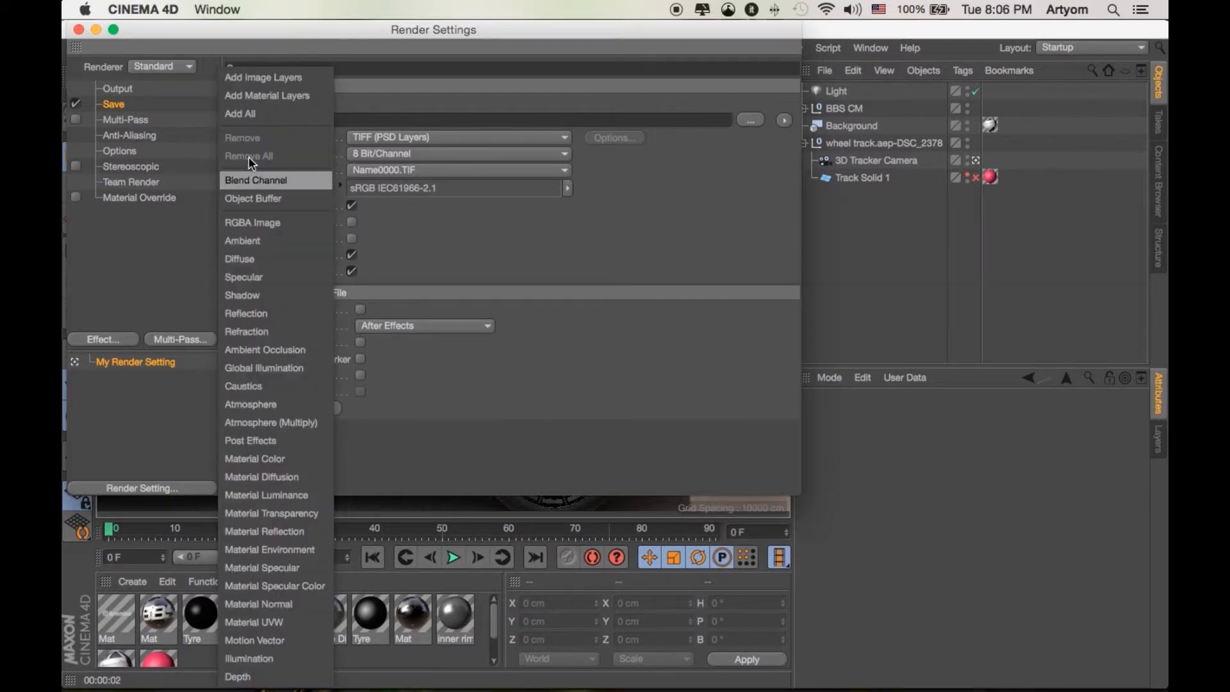
click(283, 351)
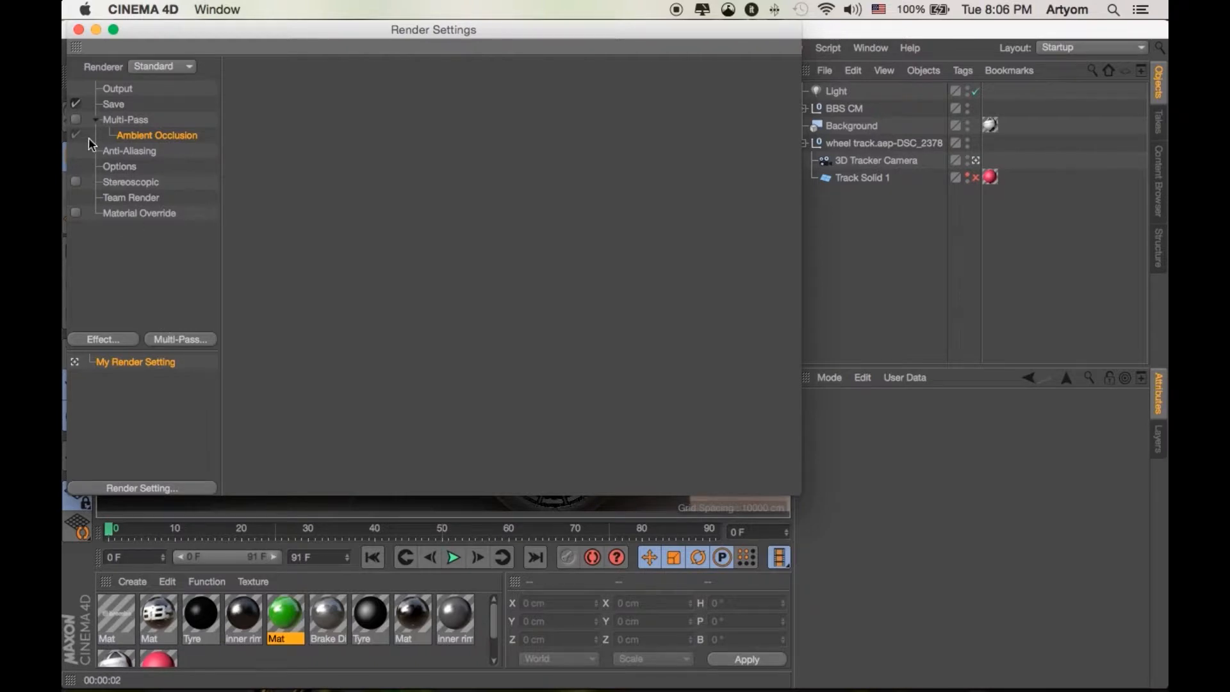
click(125, 119)
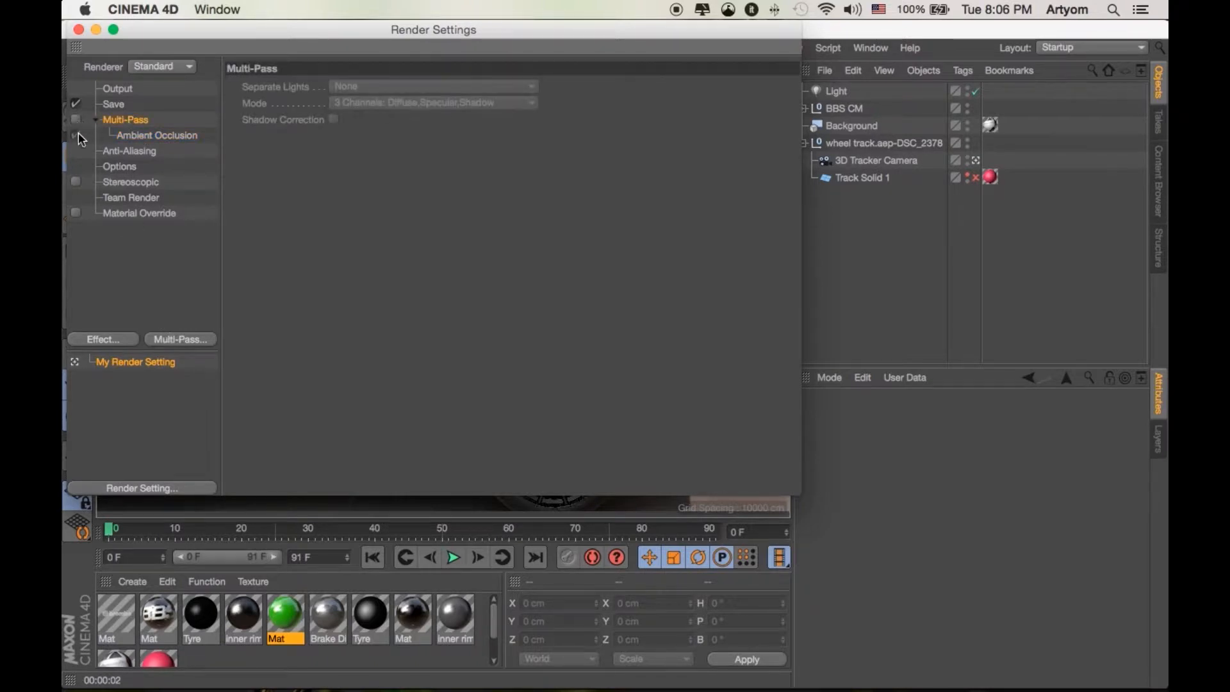
click(75, 119)
click(76, 119)
Recheck the render's save and output settings and close the render settings
click(122, 106)
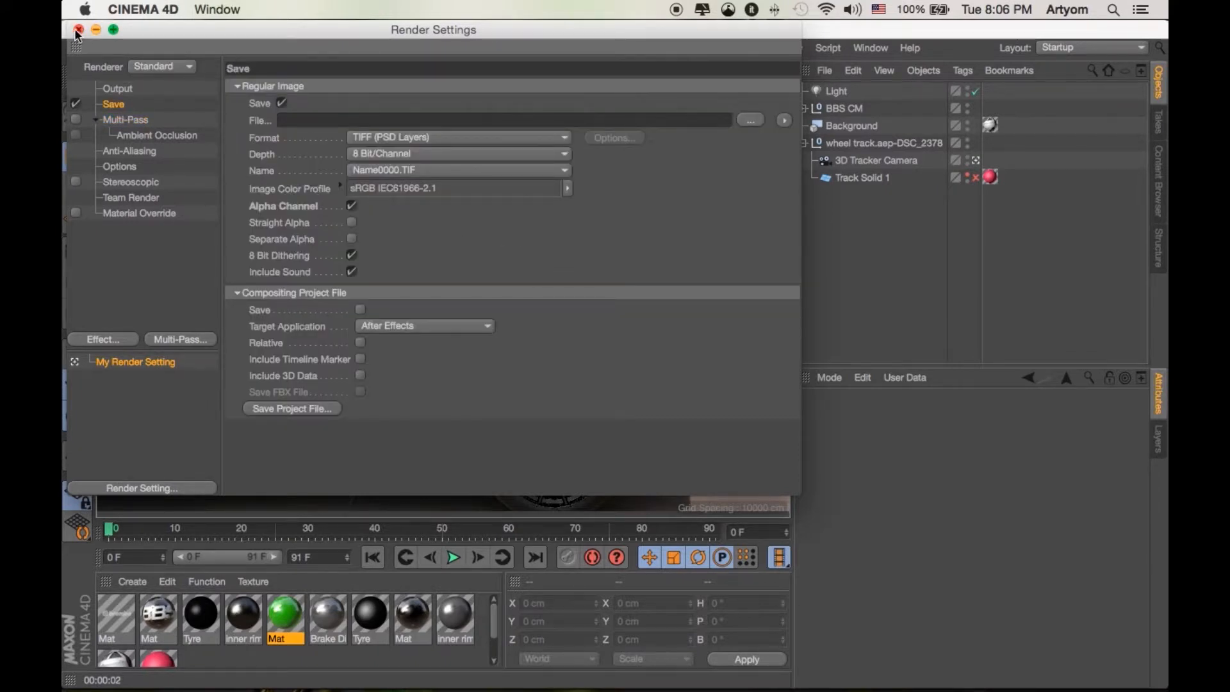
click(118, 88)
click(118, 105)
click(78, 29)
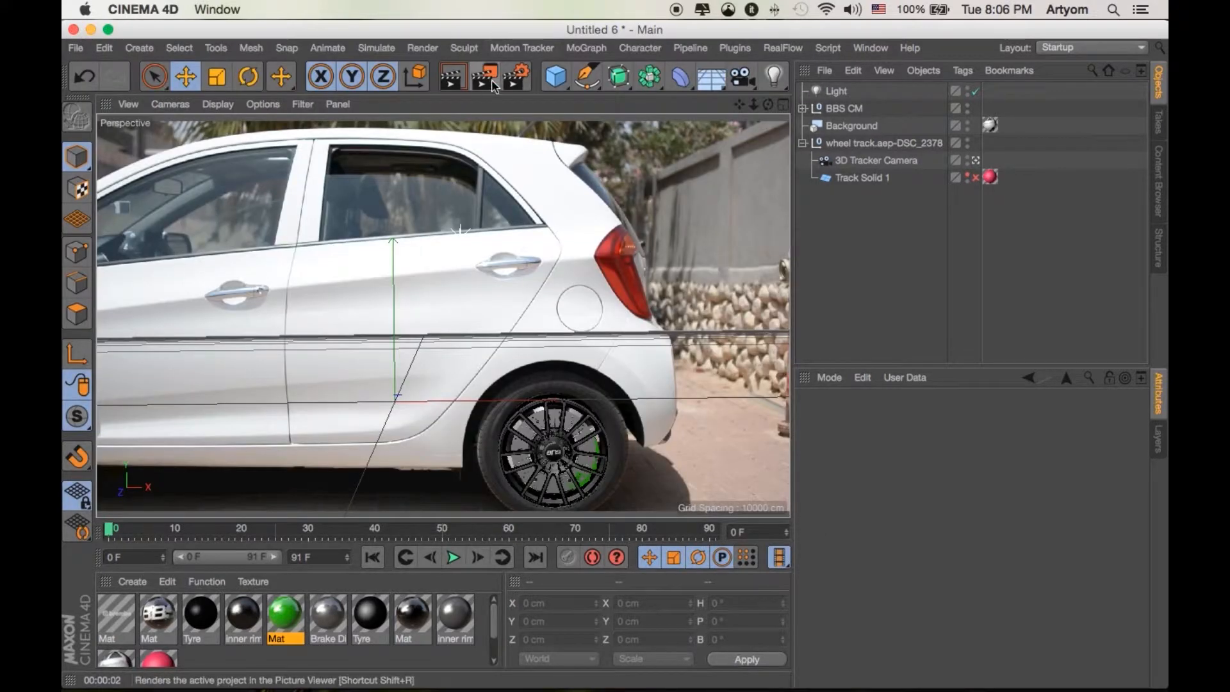
Run a test render of the scene without saving and close the Picture Viewer
click(491, 84)
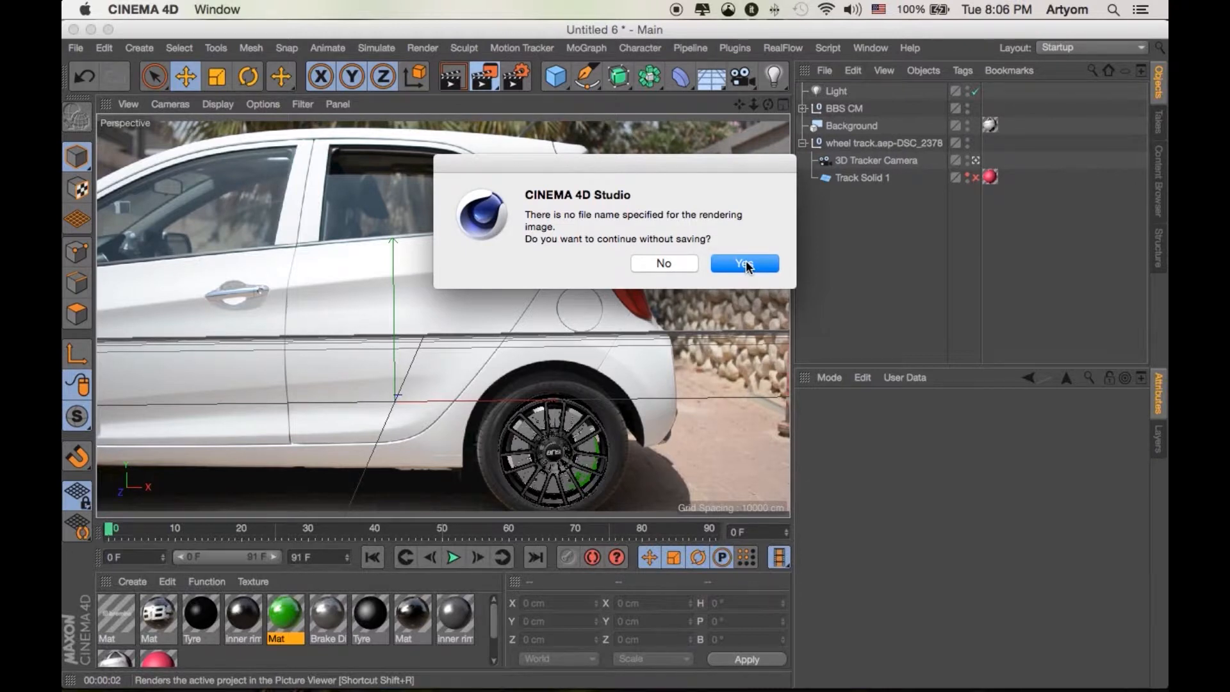
click(746, 265)
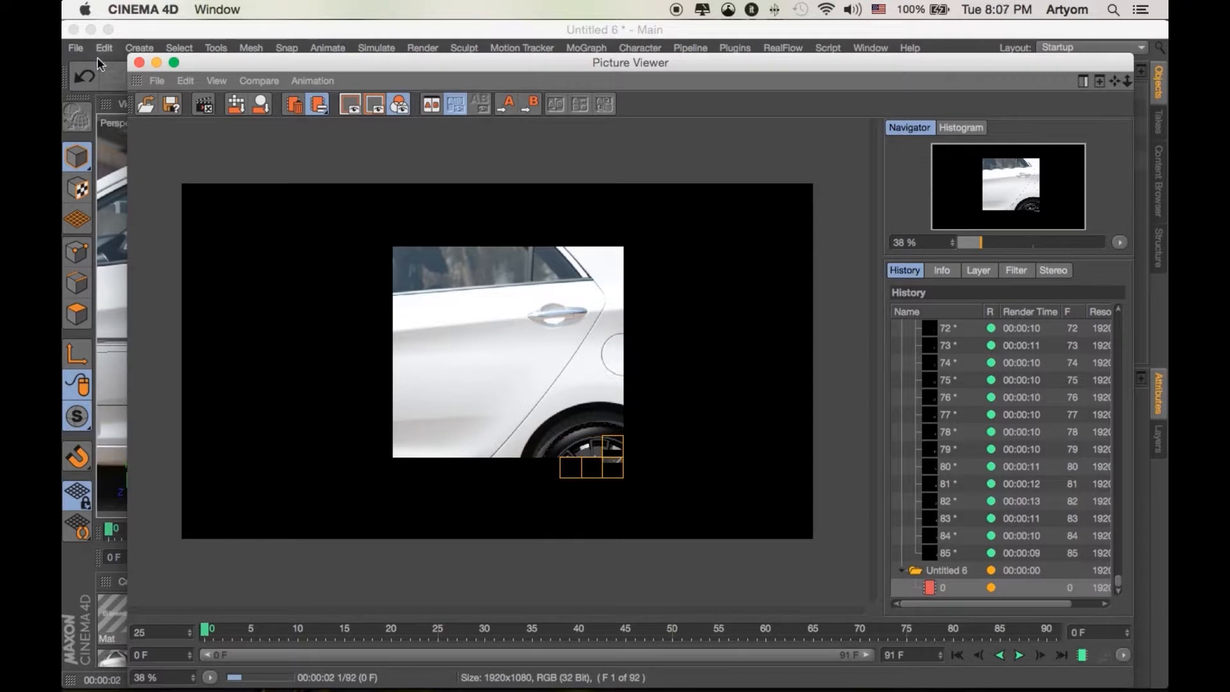
click(140, 63)
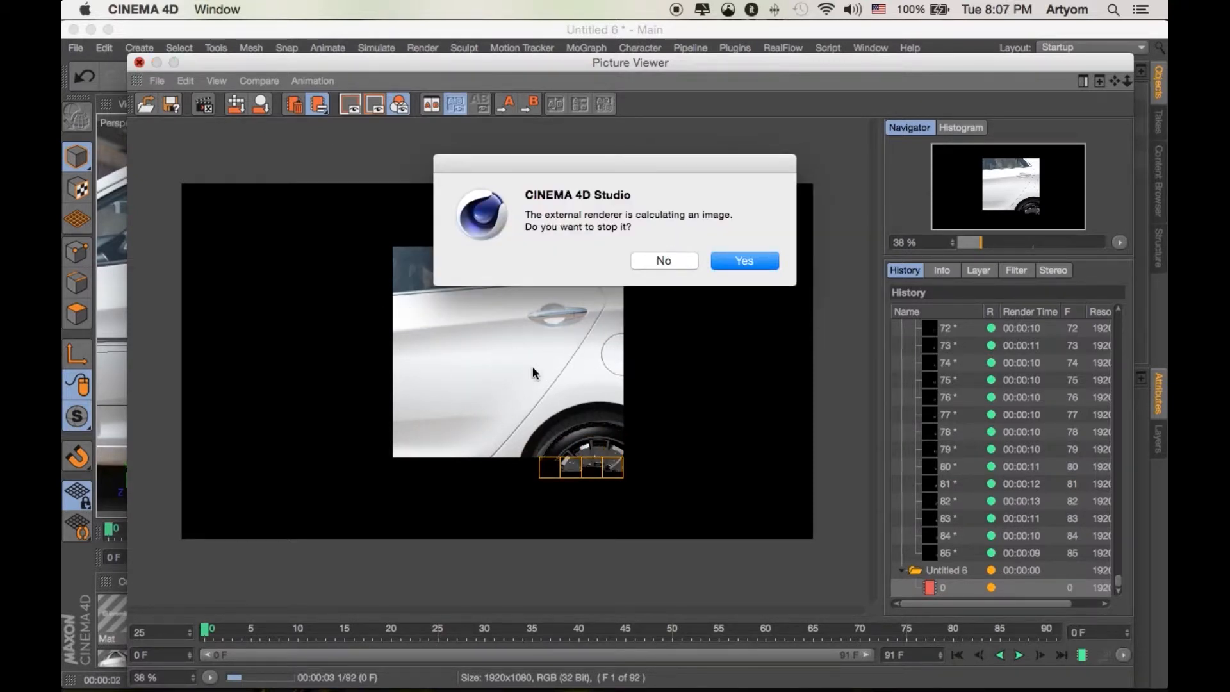
click(666, 259)
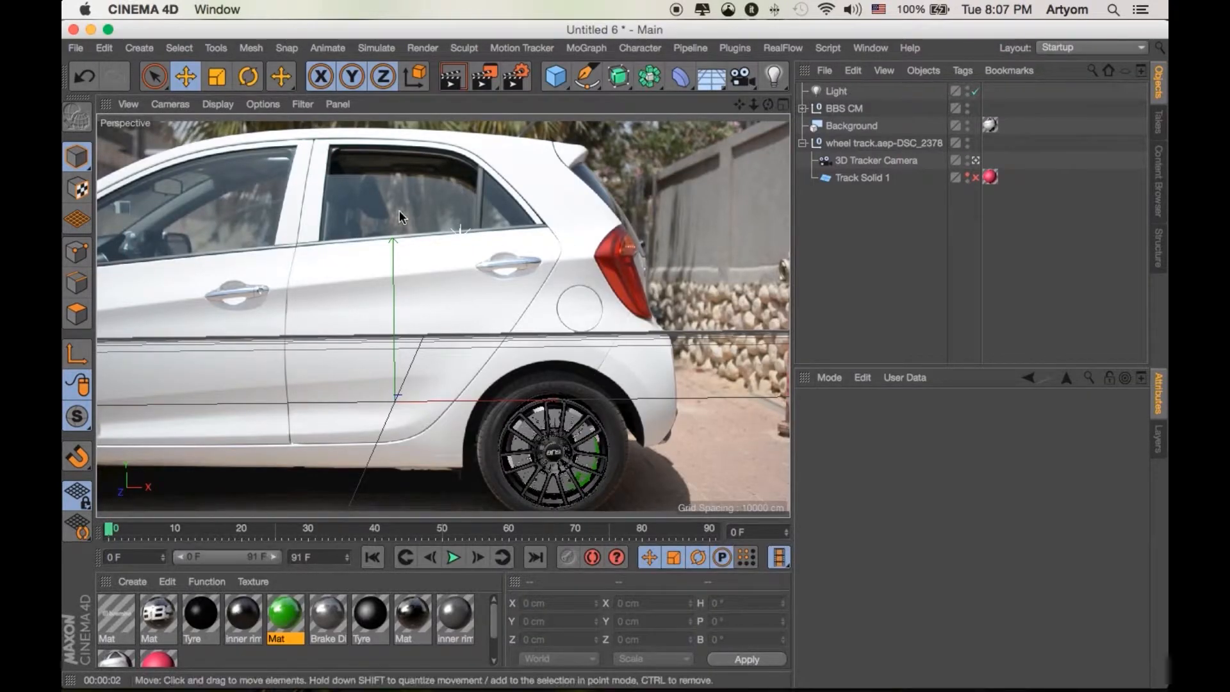
Collapse the wheel track hierarchy and delete the Background object from the scene
click(802, 142)
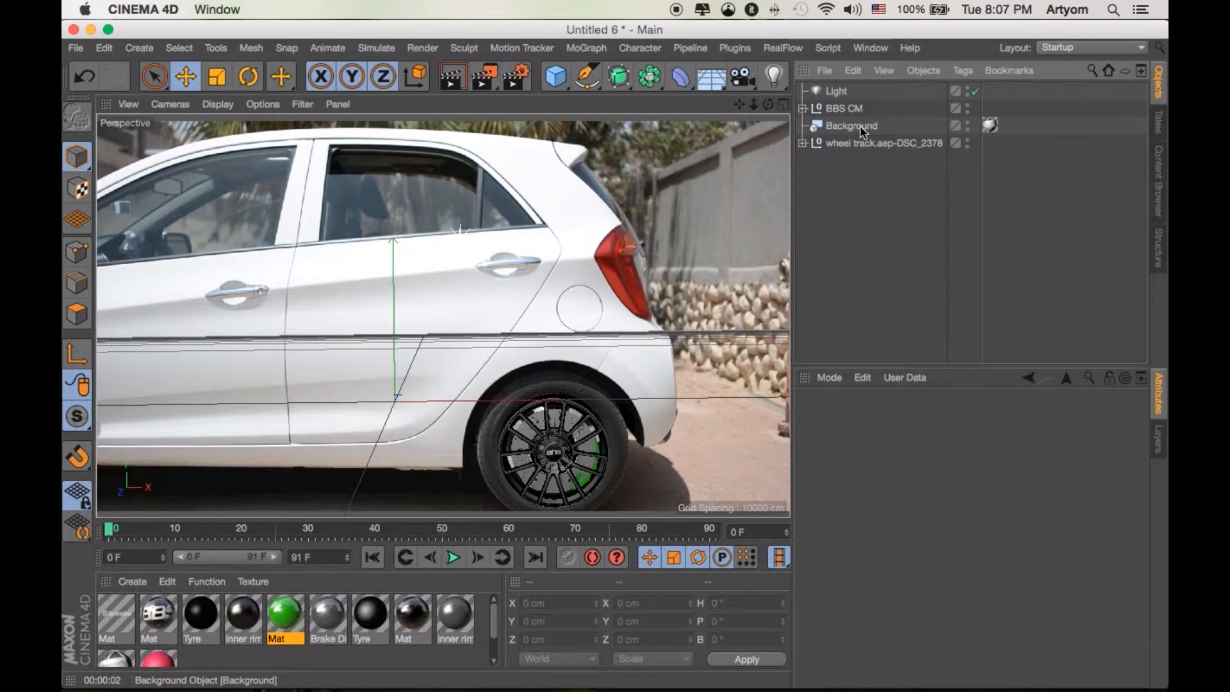
click(855, 127)
key(Delete)
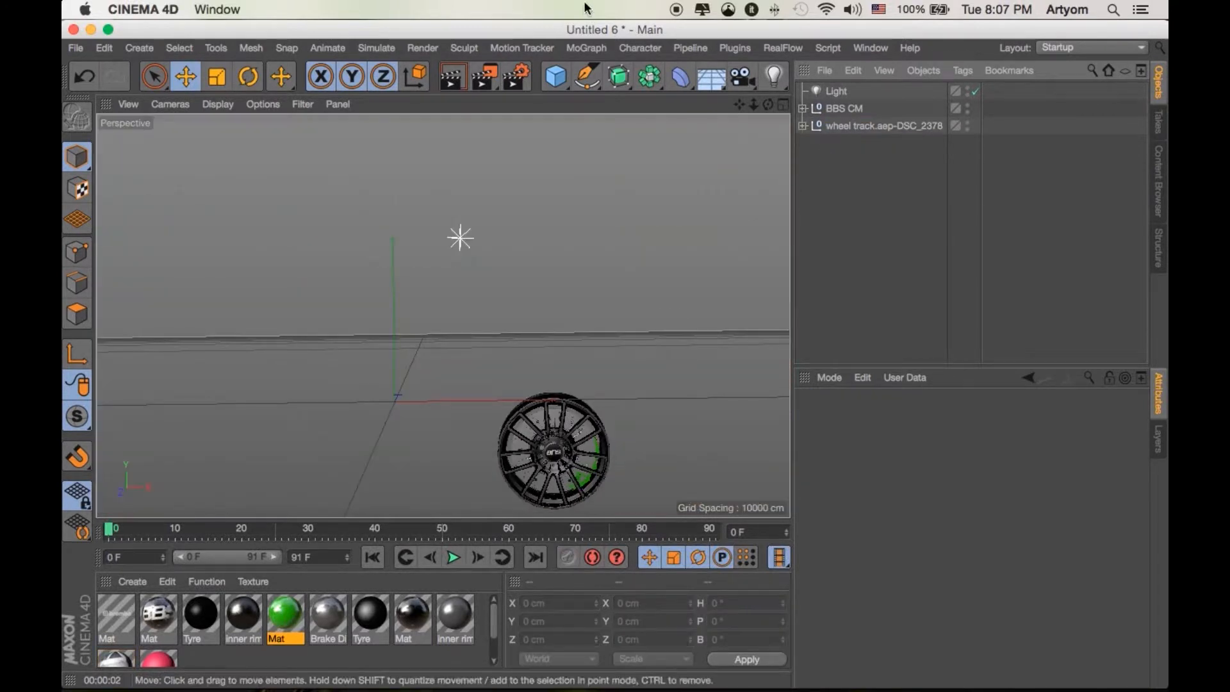
Test-render the wheel on its own without saving and close the Picture Viewer
click(485, 76)
click(727, 264)
click(727, 264)
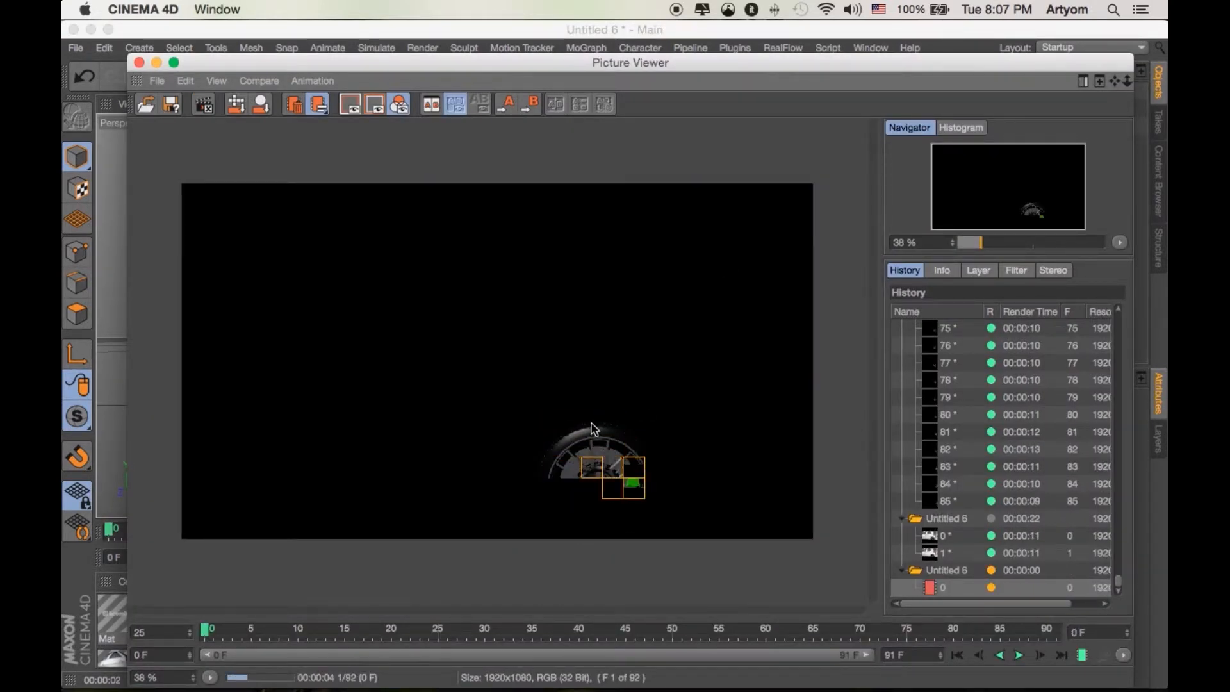
click(138, 63)
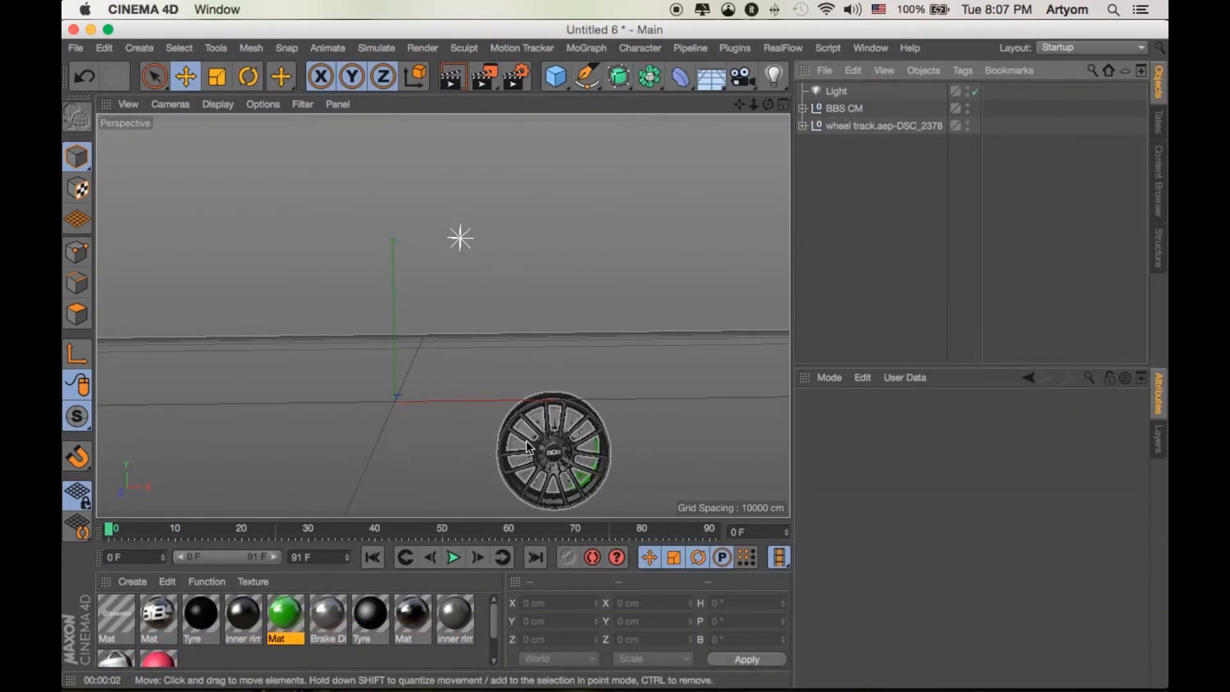
Switch to After Effects, look at the render2 folder in the import dialog, cancel and return to Cinema 4D
click(340, 624)
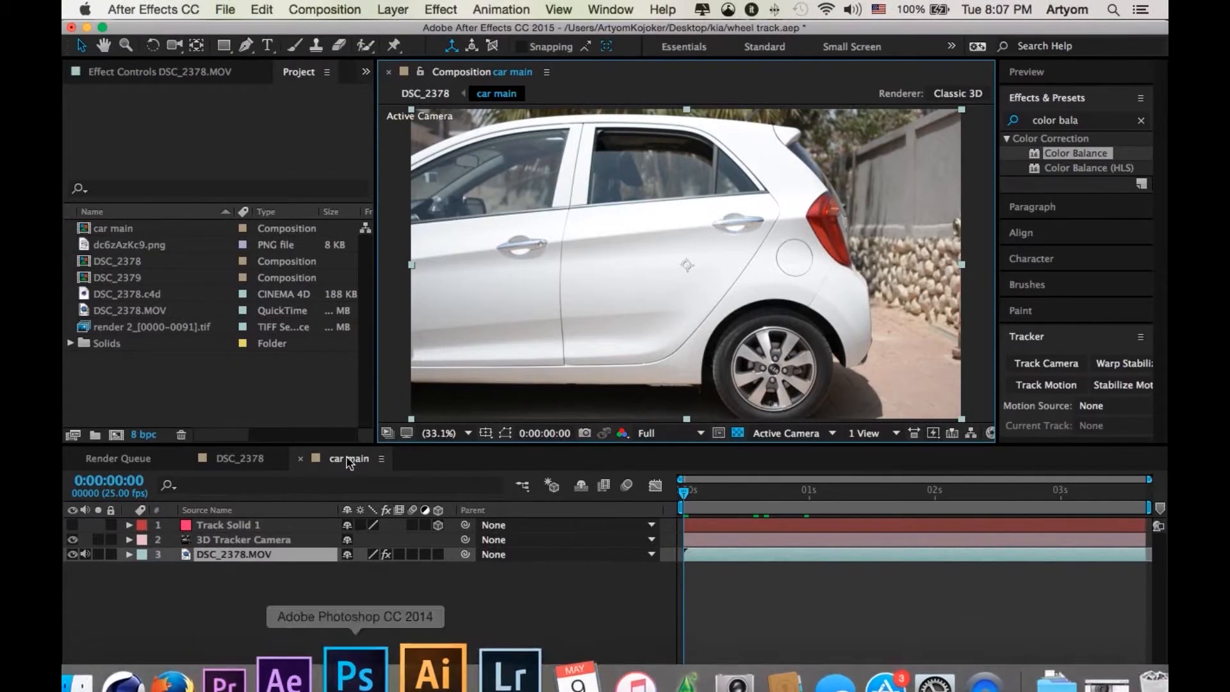
double_click(168, 373)
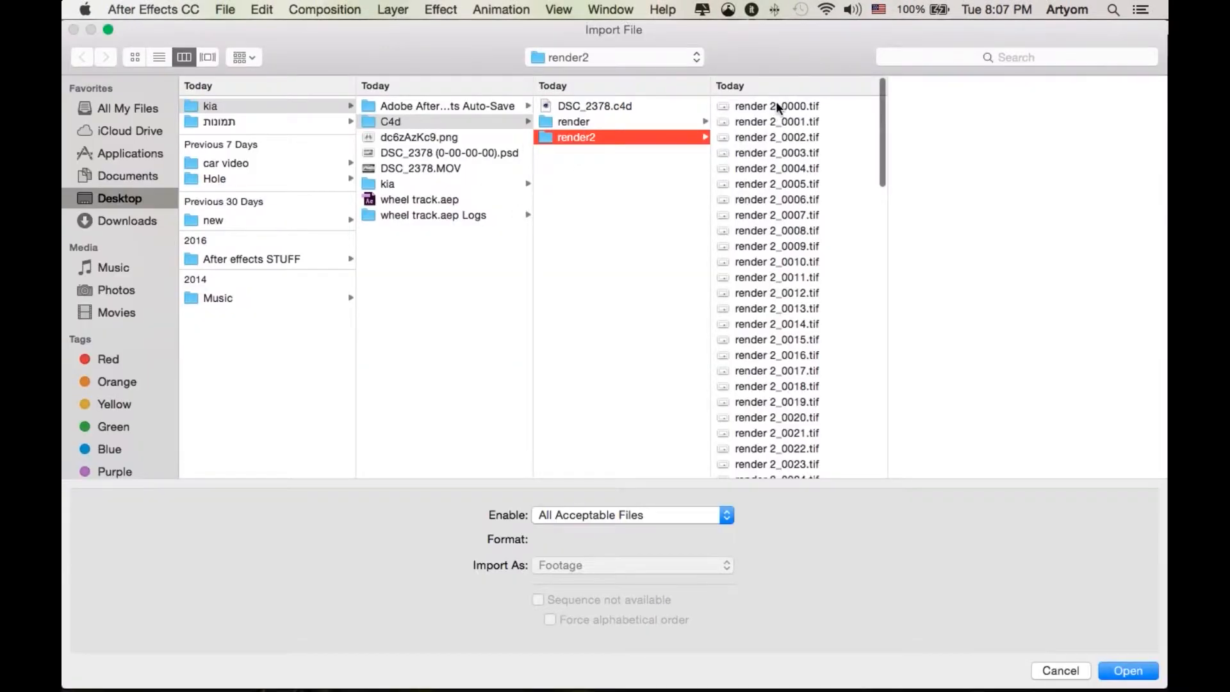
click(1058, 669)
click(185, 645)
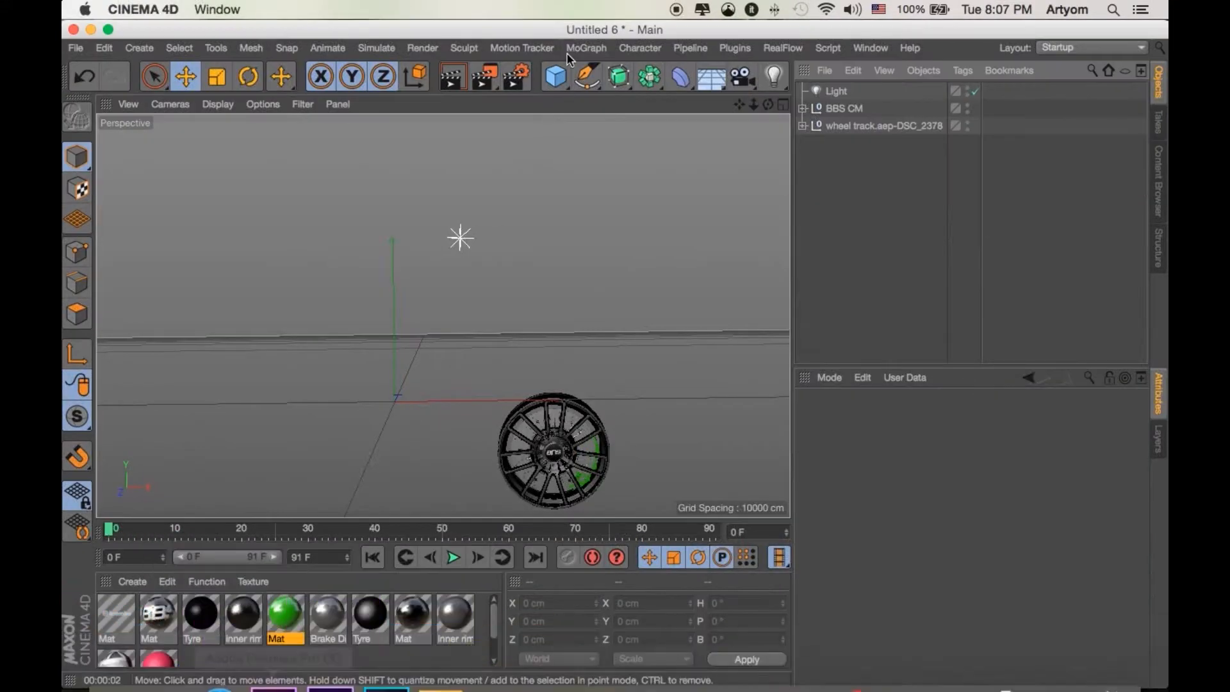
Review the render's output and save settings, browse the file location in render2, cancel and close the settings
click(514, 77)
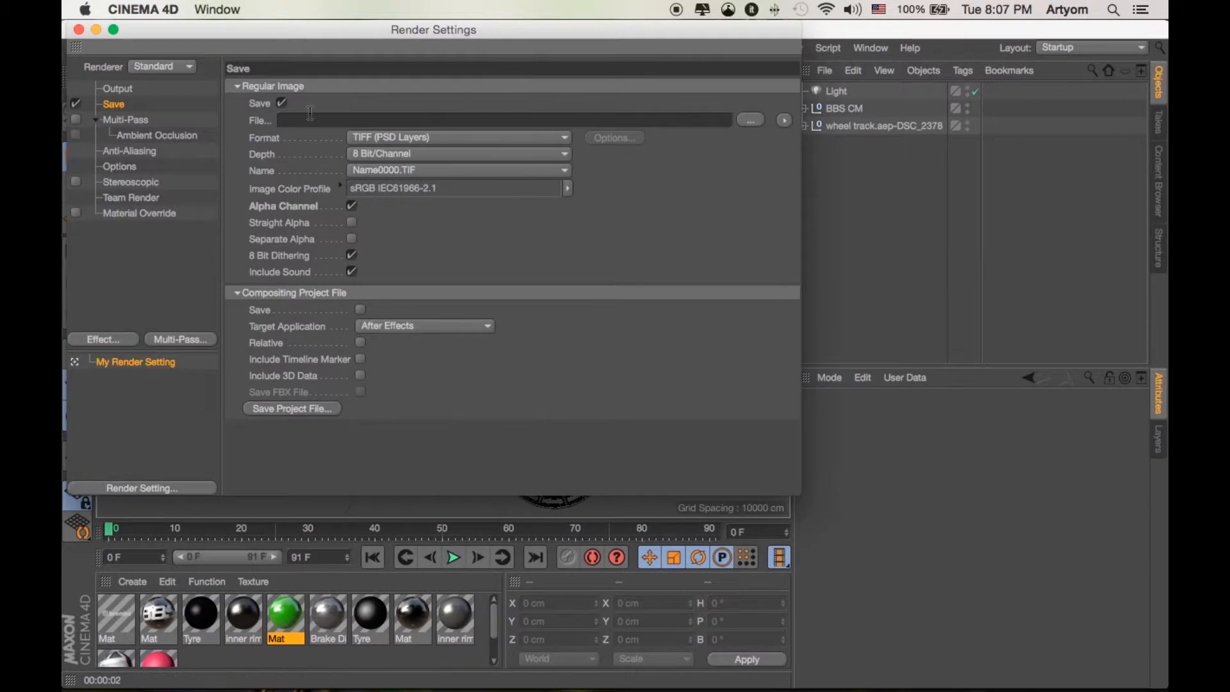
click(121, 89)
click(118, 104)
click(751, 120)
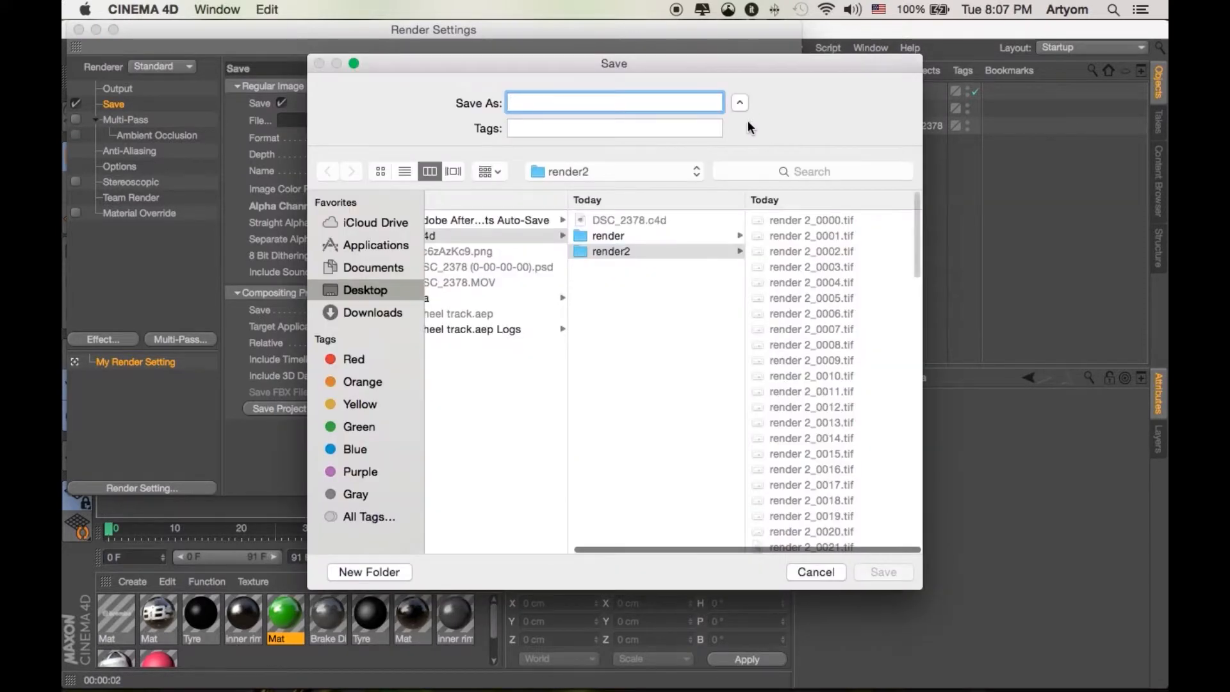
click(815, 571)
click(78, 29)
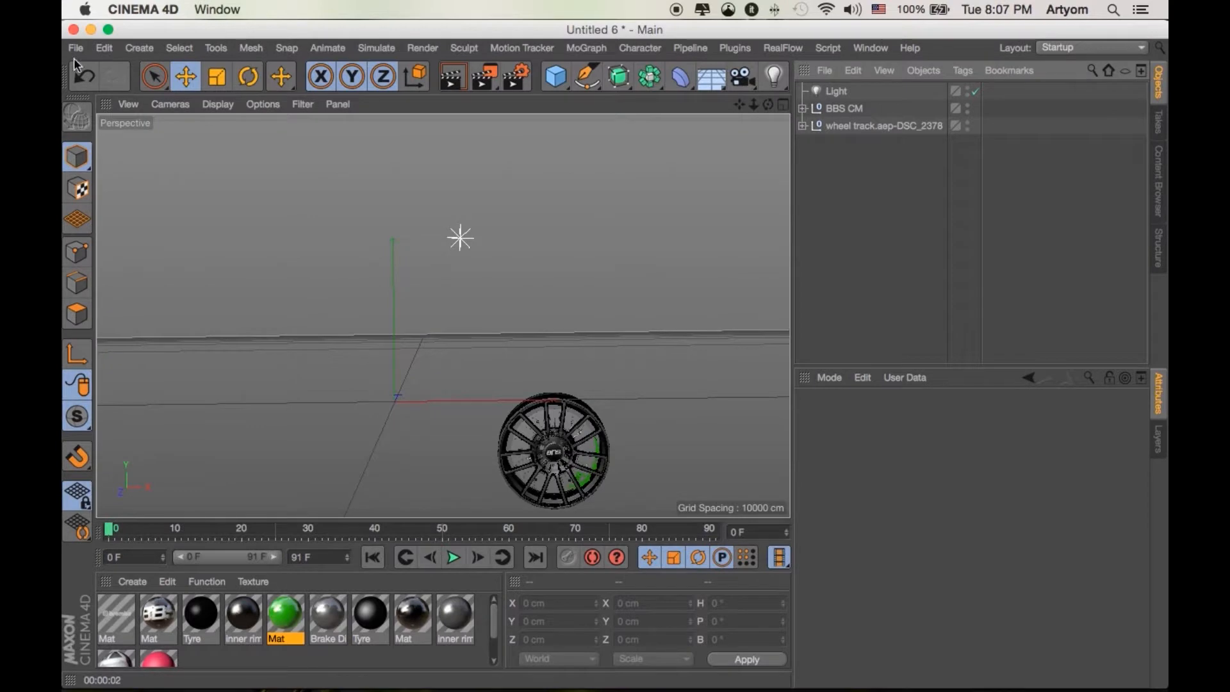
Switch to After Effects, inspect the render 2 TIFF sequence in the import dialog and leave without importing
click(285, 634)
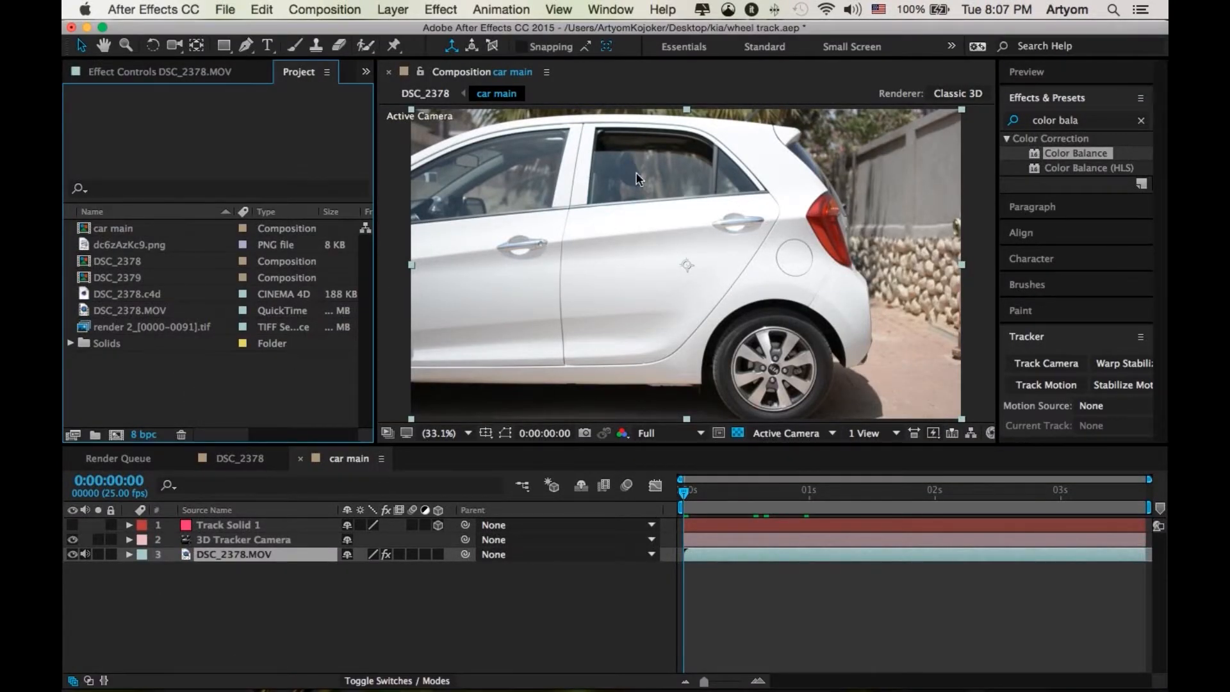
key(super+i)
click(790, 110)
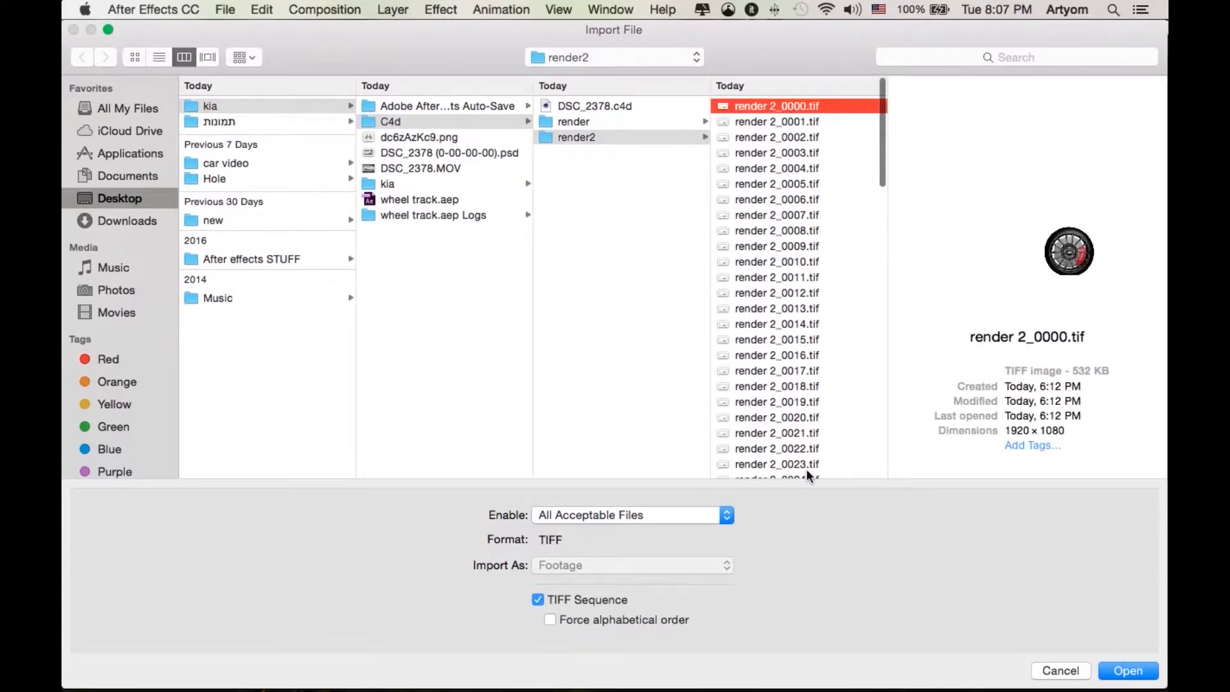
scroll(809, 477, down, 10)
scroll(808, 477, up, 10)
click(1128, 671)
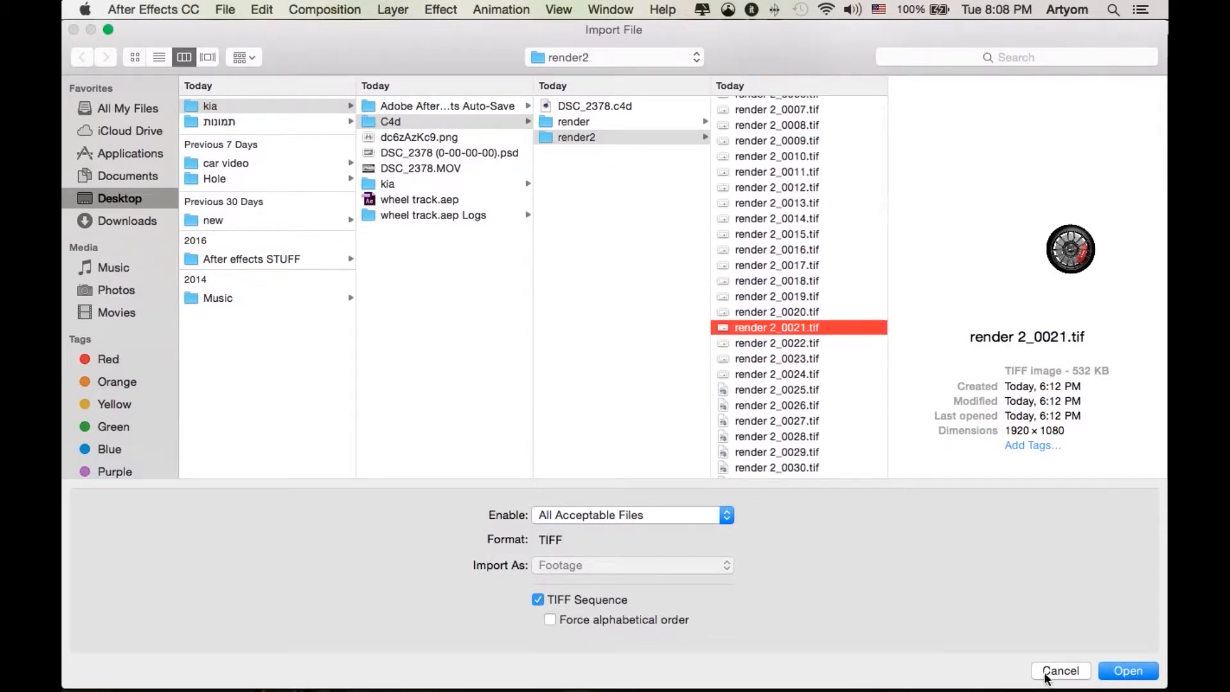
Place the render 2_[0000-0091].tif sequence above all layers in the car main composition and preview it along the timeline
drag(147, 331, 243, 524)
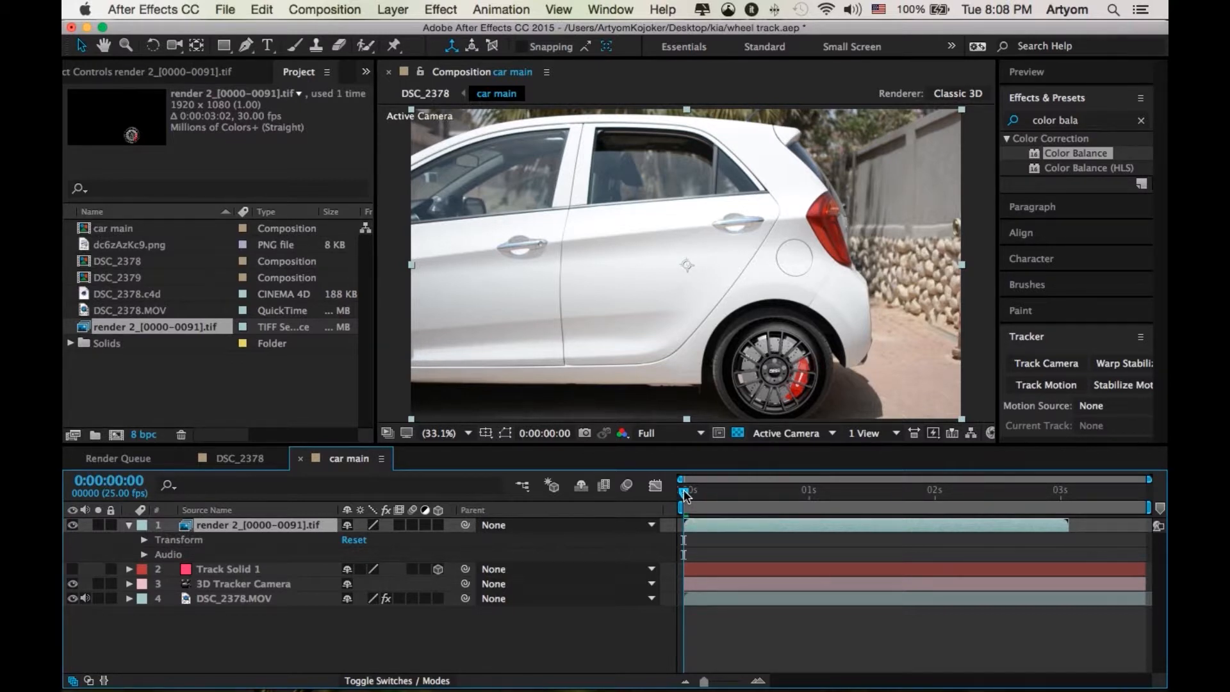
mouse_move(683, 493)
mouse_down()
mouse_move(1051, 494)
mouse_move(676, 497)
mouse_up()
drag(683, 500, 1146, 497)
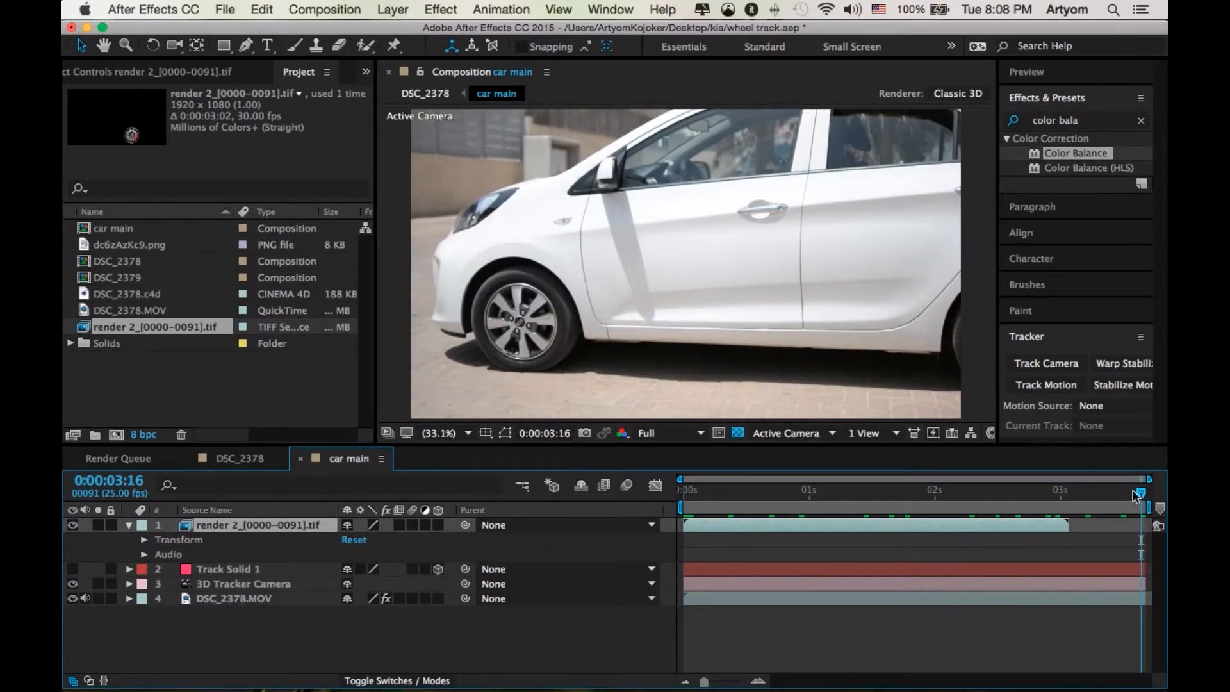
key(Home)
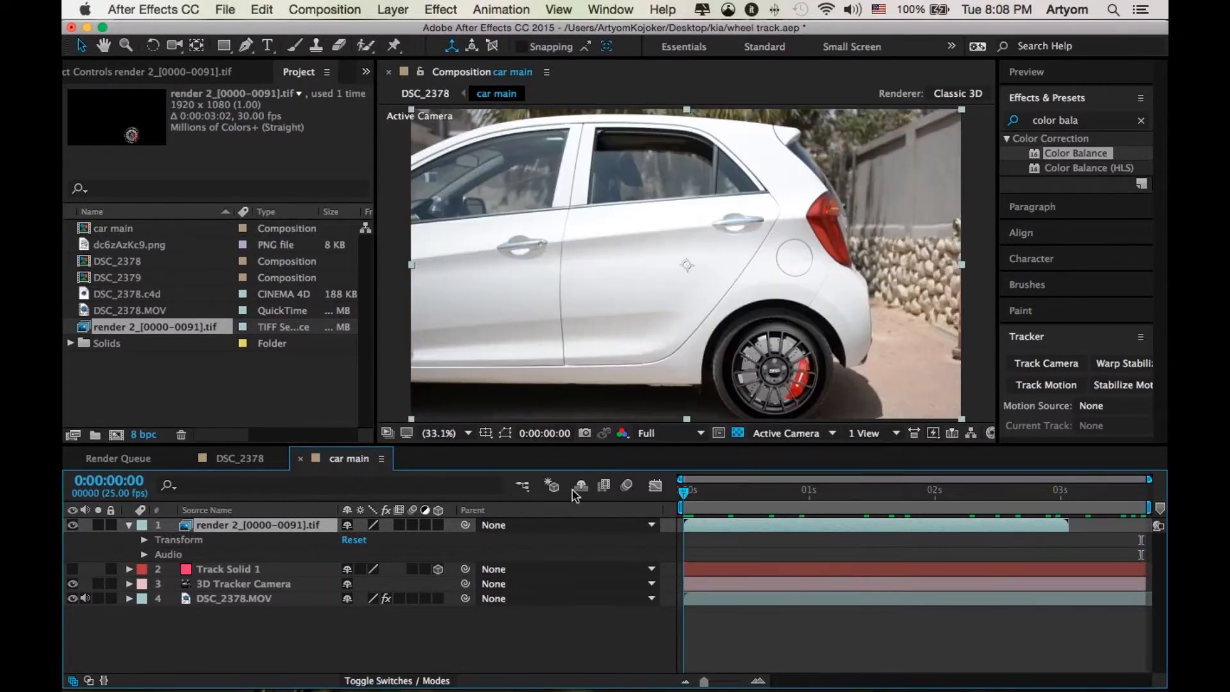
Time-stretch the render 2 layer to a duration of 0:00:03:16, check it on the timeline and collapse its properties
right_click(231, 522)
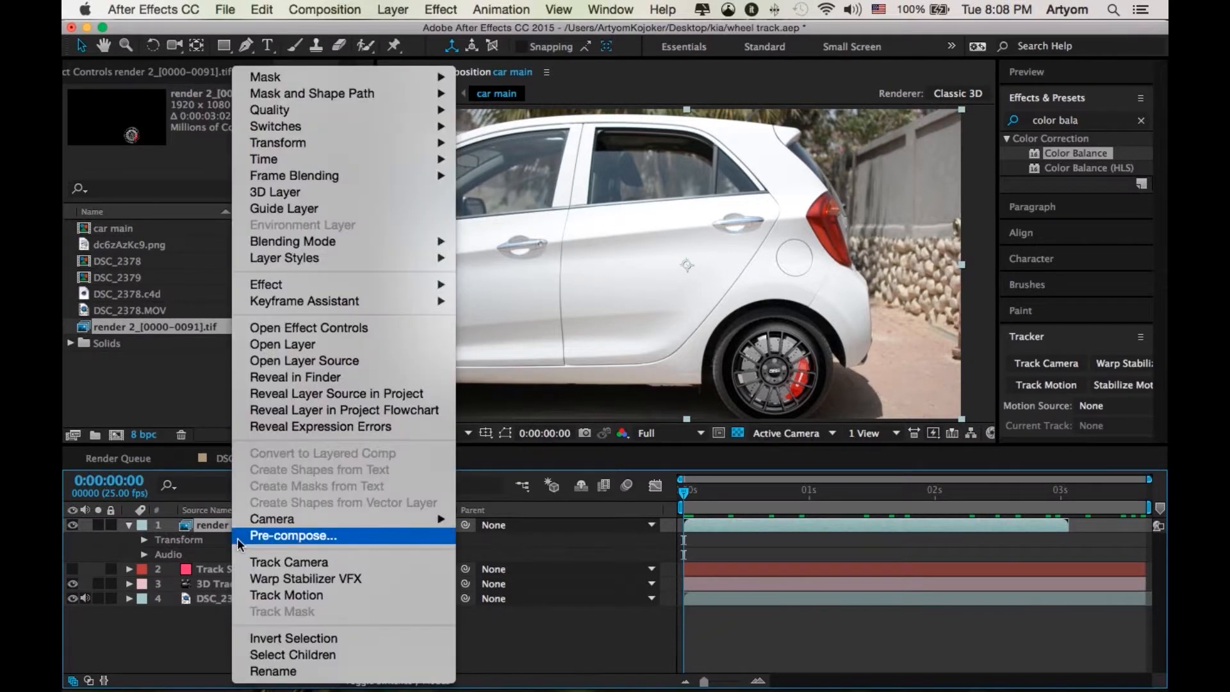
mouse_move(384, 159)
click(514, 192)
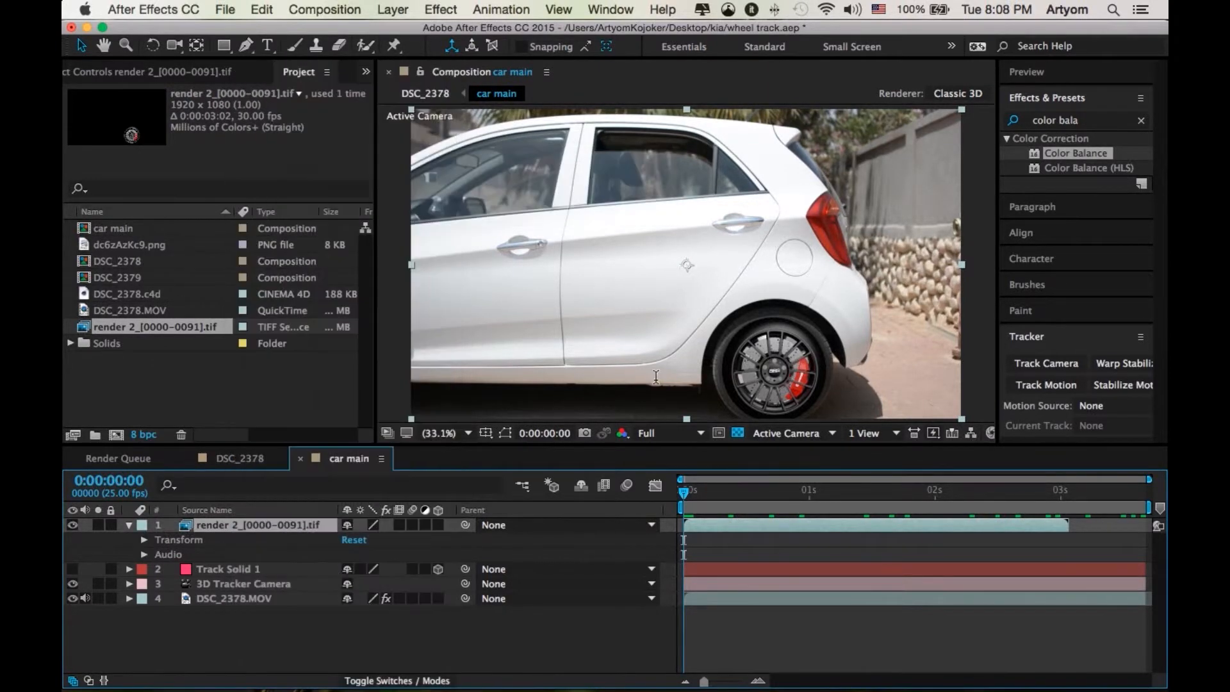
click(606, 327)
key(BackSpace)
key(BackSpace)
text(16)
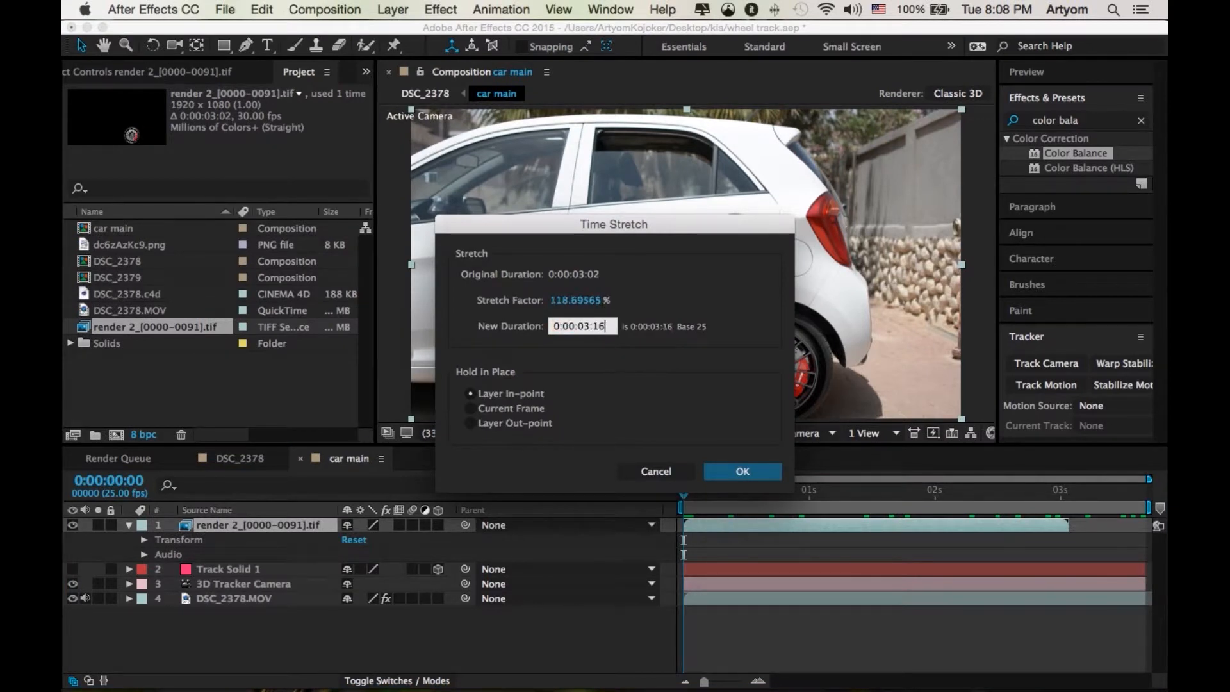
key(Return)
mouse_move(681, 496)
mouse_down()
mouse_move(1139, 498)
mouse_move(680, 493)
mouse_up()
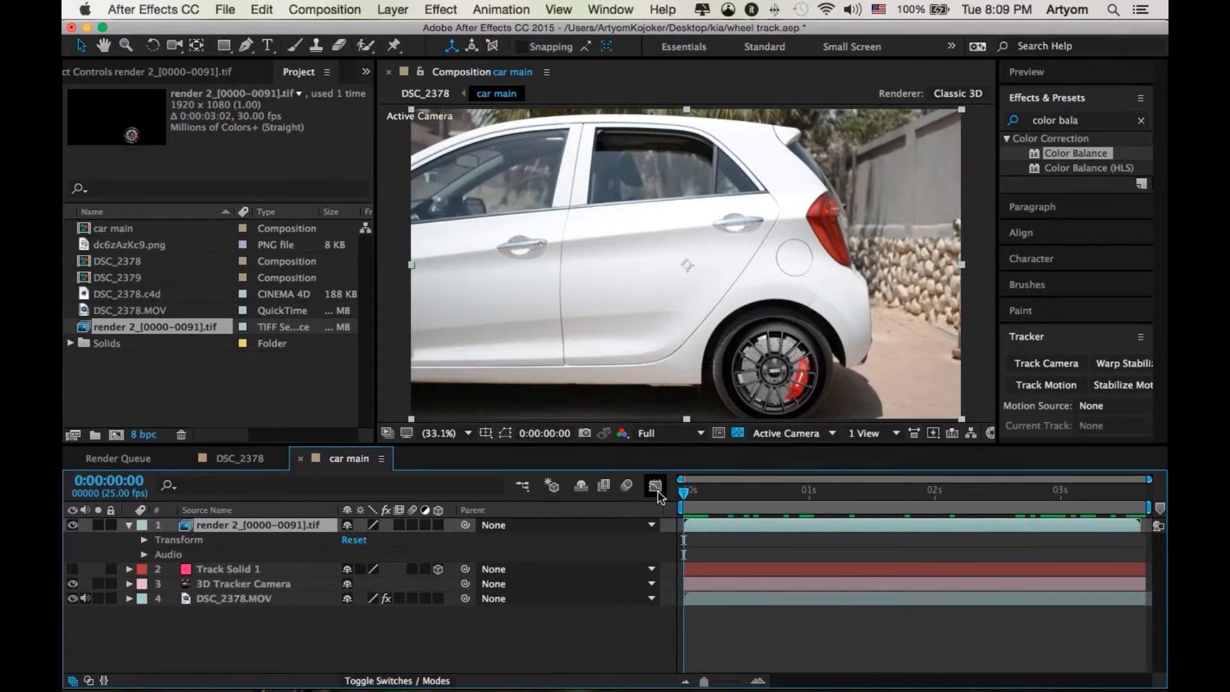
click(129, 525)
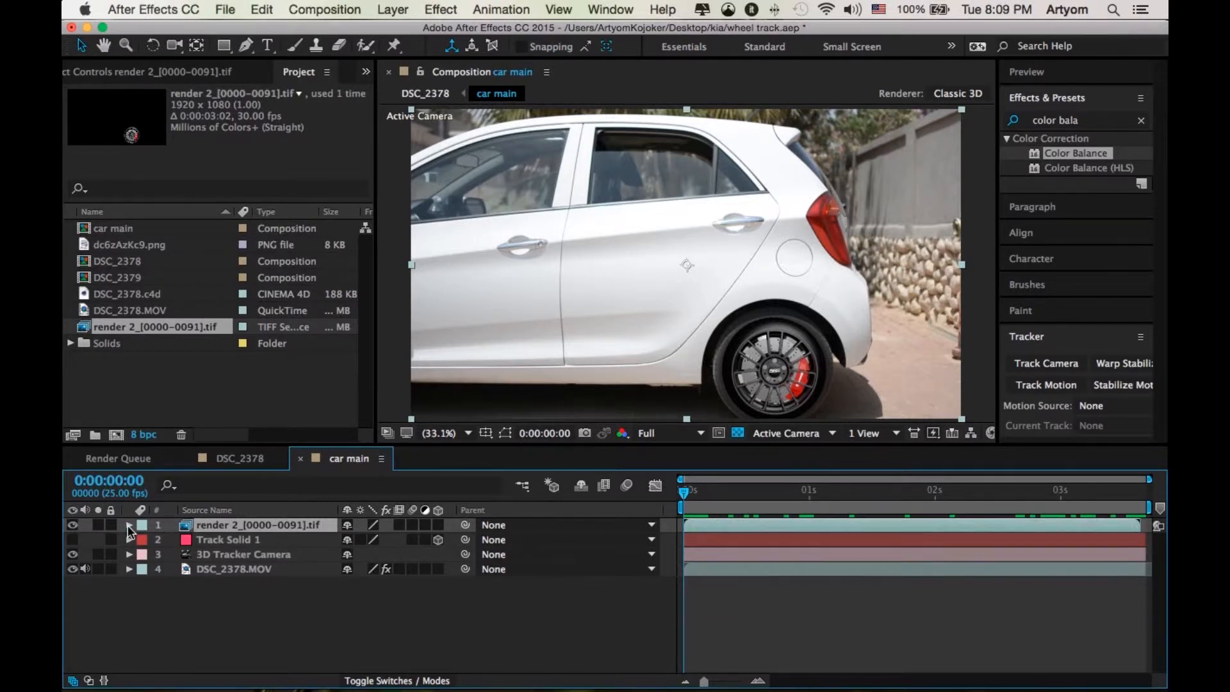
Solo the render 2 layer and draw a circular mask with the Ellipse tool around the rim, excluding the tyre
scroll(808, 374, up, 1)
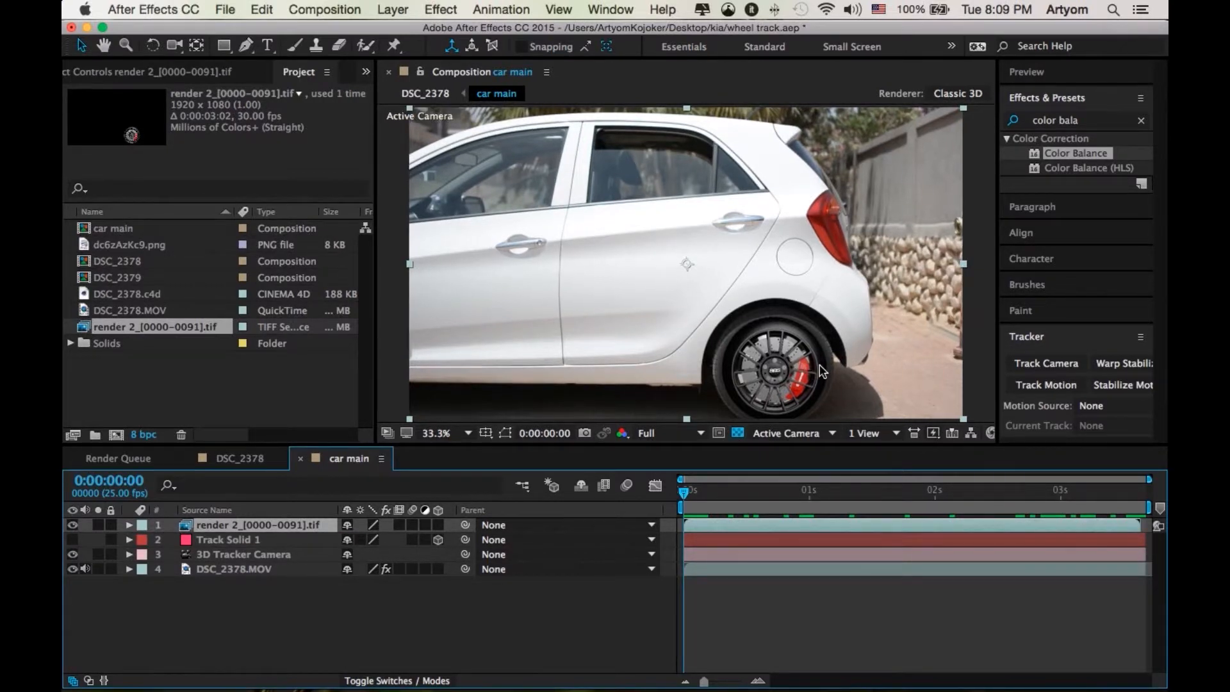
scroll(820, 372, up, 3)
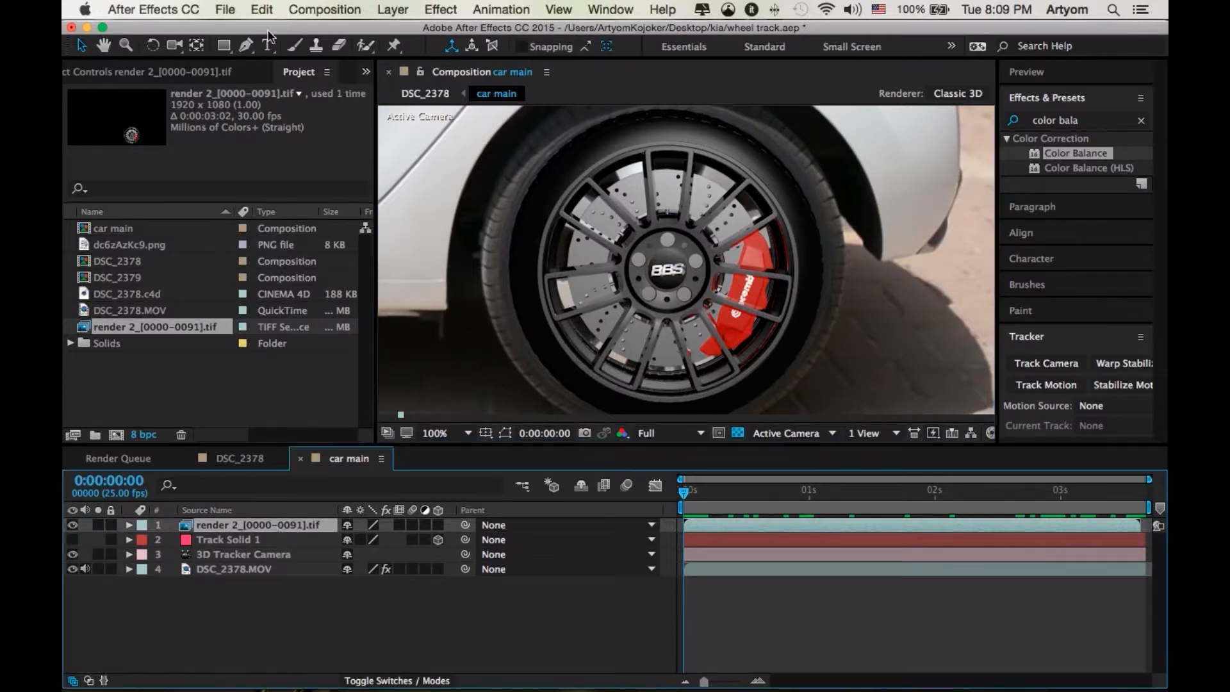
drag(223, 45, 269, 82)
click(316, 529)
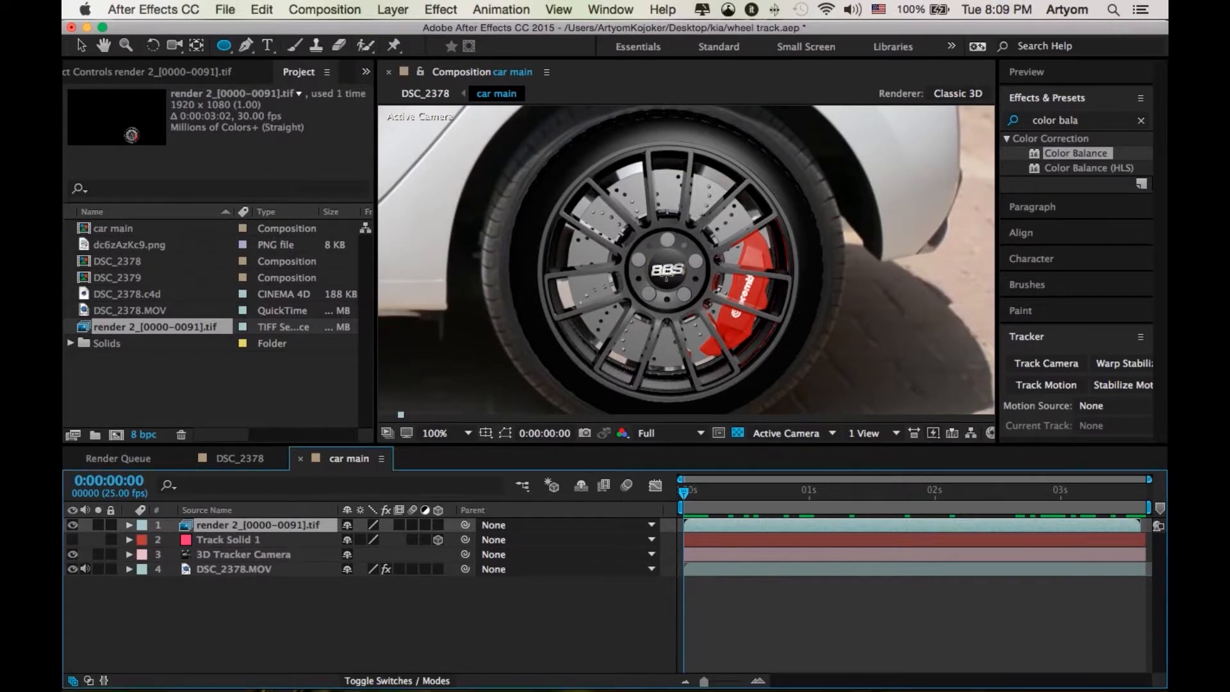
click(127, 525)
click(97, 525)
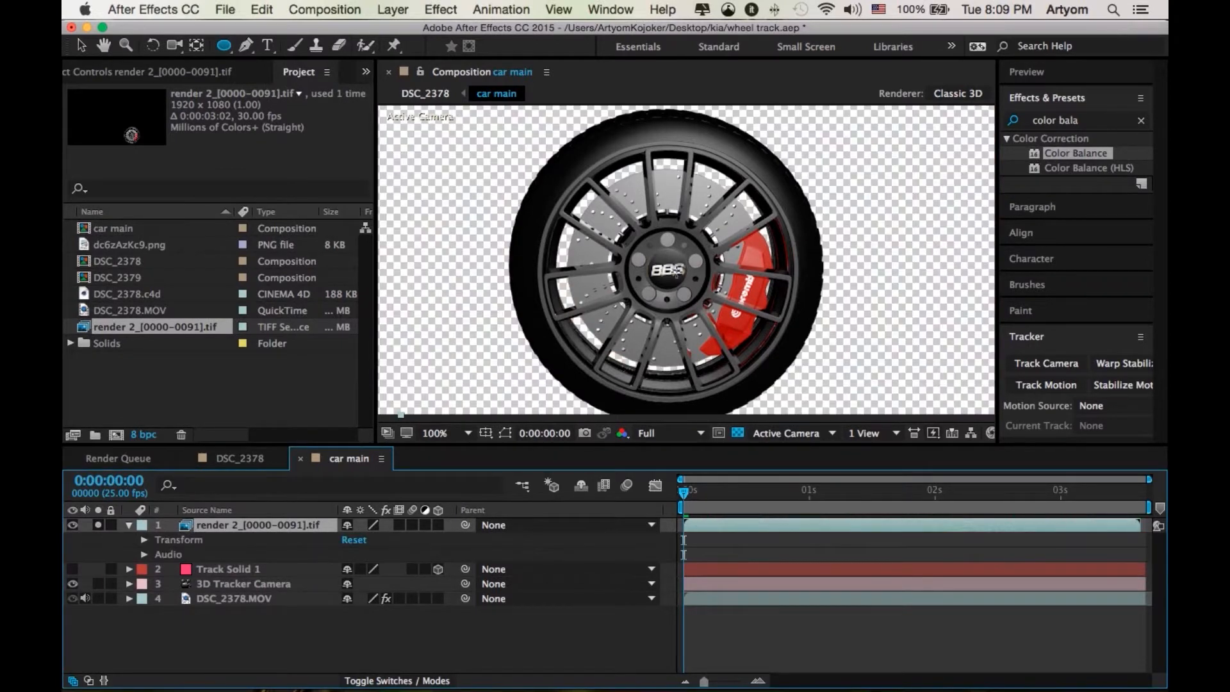
mouse_move(667, 274)
mouse_down()
mouse_move(638, 226)
mouse_move(597, 206)
mouse_move(507, 123)
mouse_move(563, 137)
mouse_up()
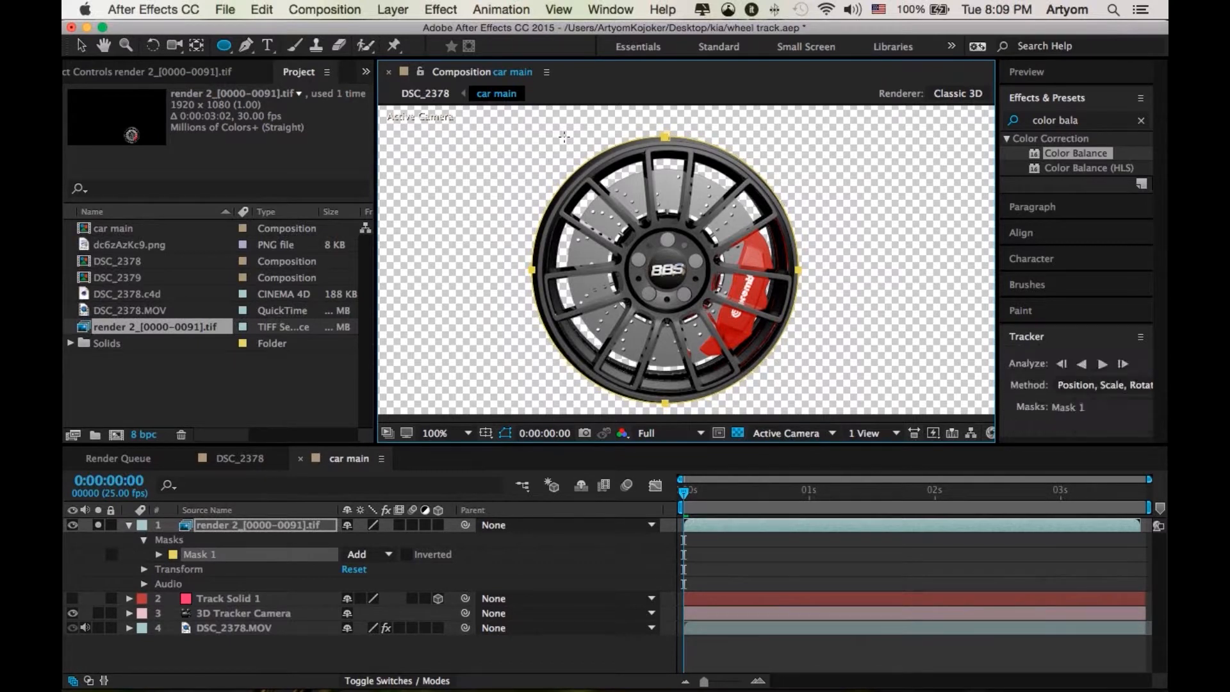
Nudge the mask to line up with the rim, hide the mask outline and turn off the layer's solo
key(v)
drag(798, 268, 802, 268)
drag(665, 402, 666, 403)
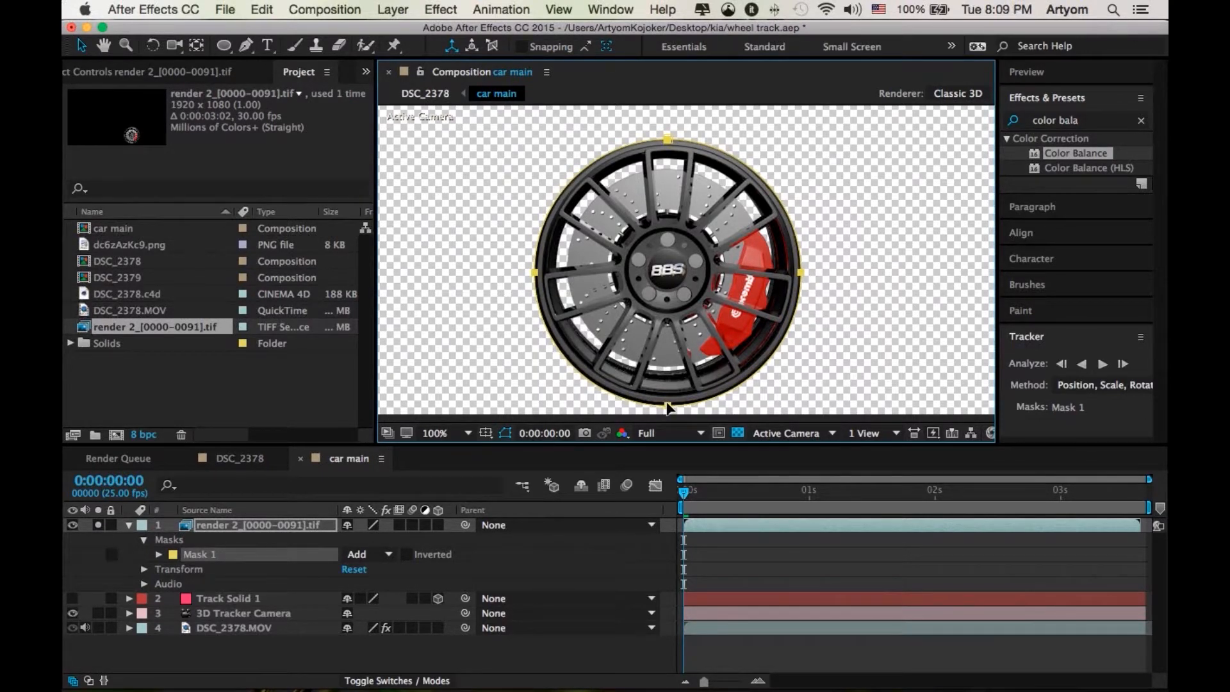
click(505, 434)
click(98, 527)
click(98, 526)
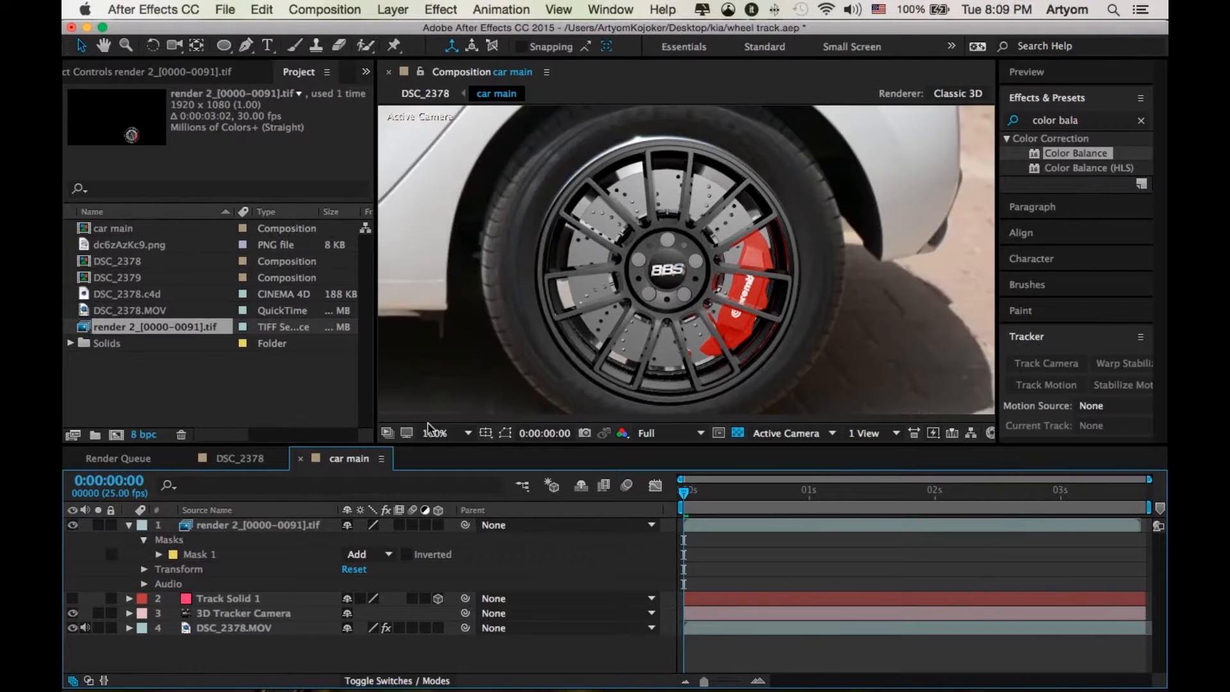
Fit the composition in view, review the masked rim, and collapse and select the render 2 layer
click(442, 433)
click(452, 407)
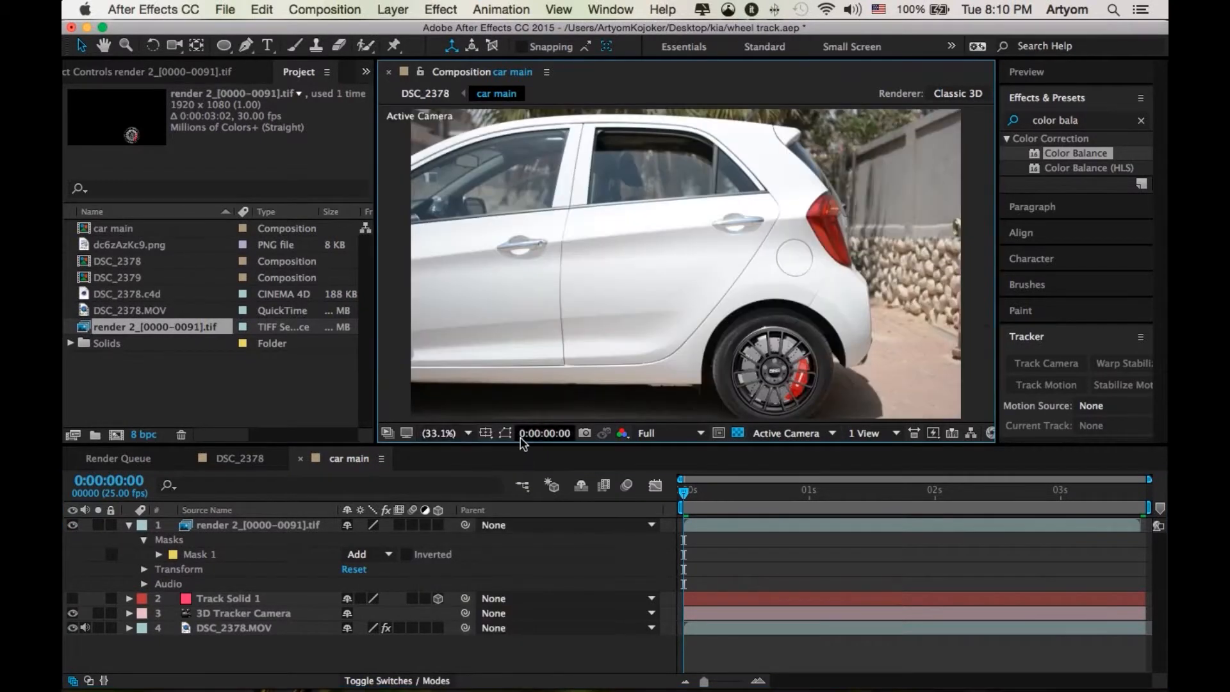
click(600, 659)
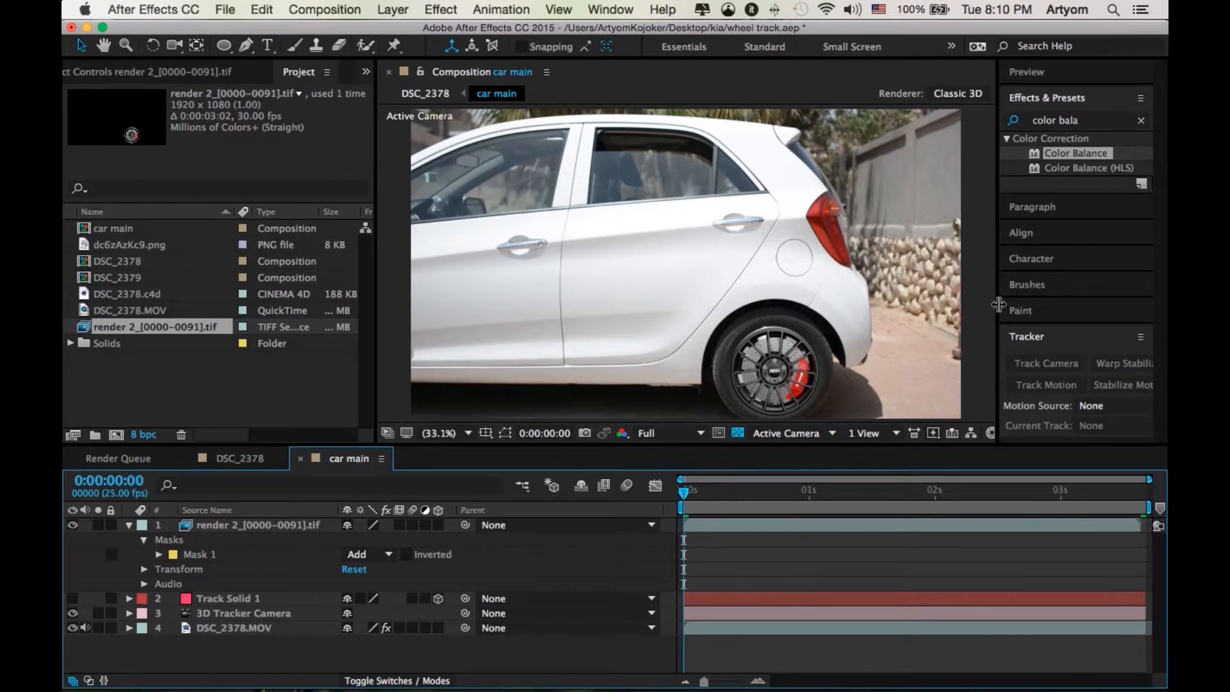
drag(707, 507, 406, 479)
click(129, 525)
click(274, 528)
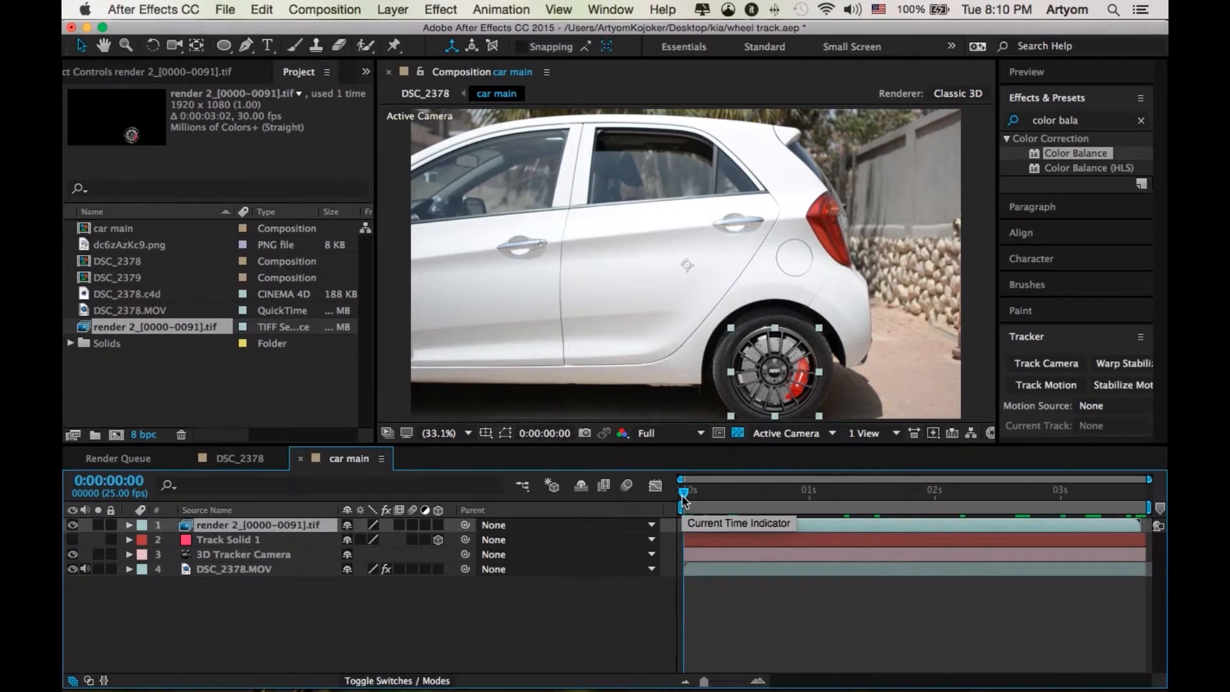
Solo the render 2 layer, reveal its mask path and select Mask 1 for tracking
click(98, 525)
click(129, 524)
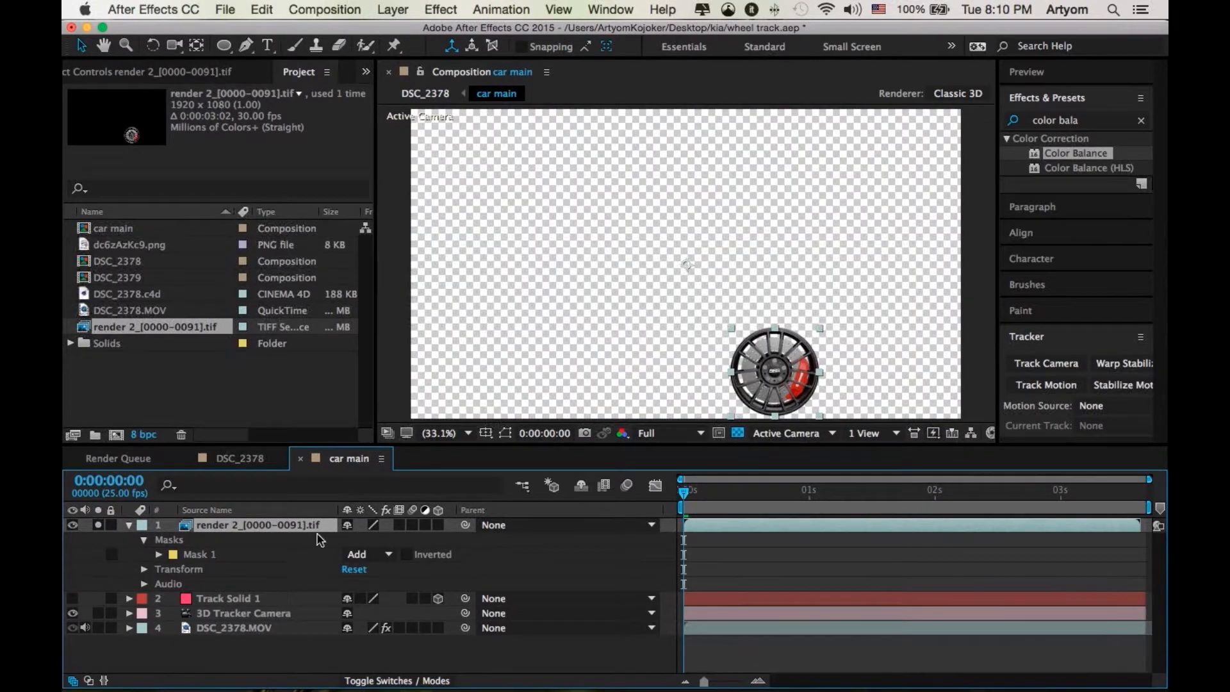
click(129, 525)
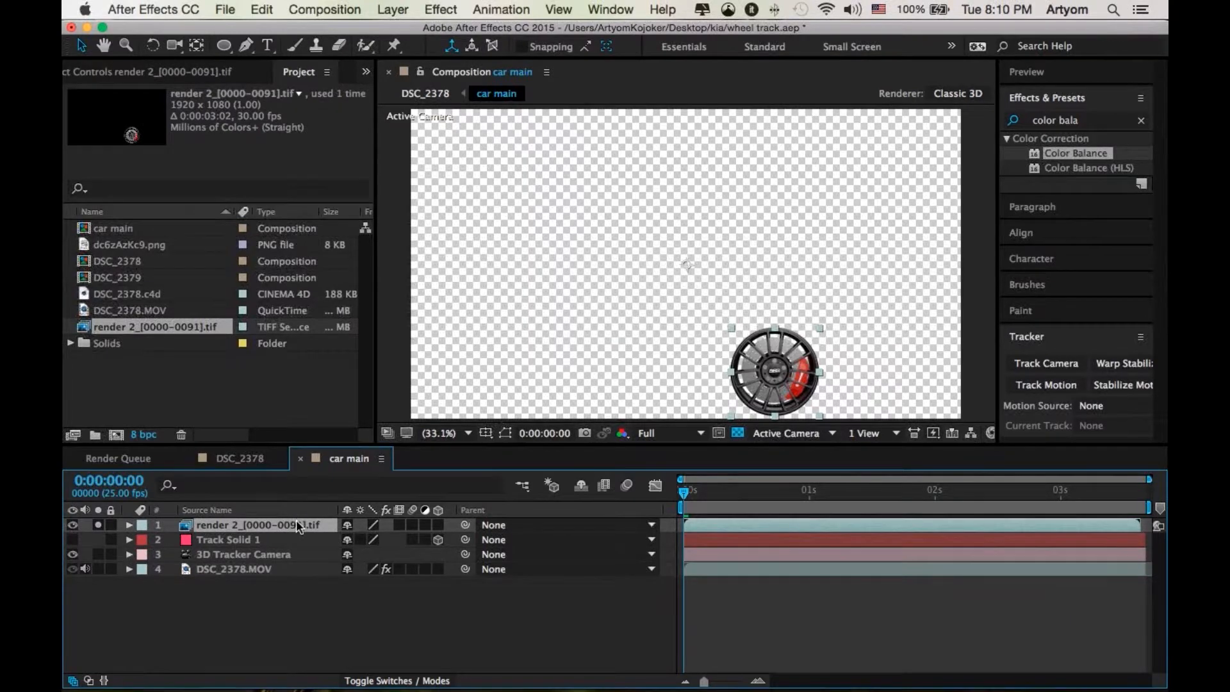
key(m)
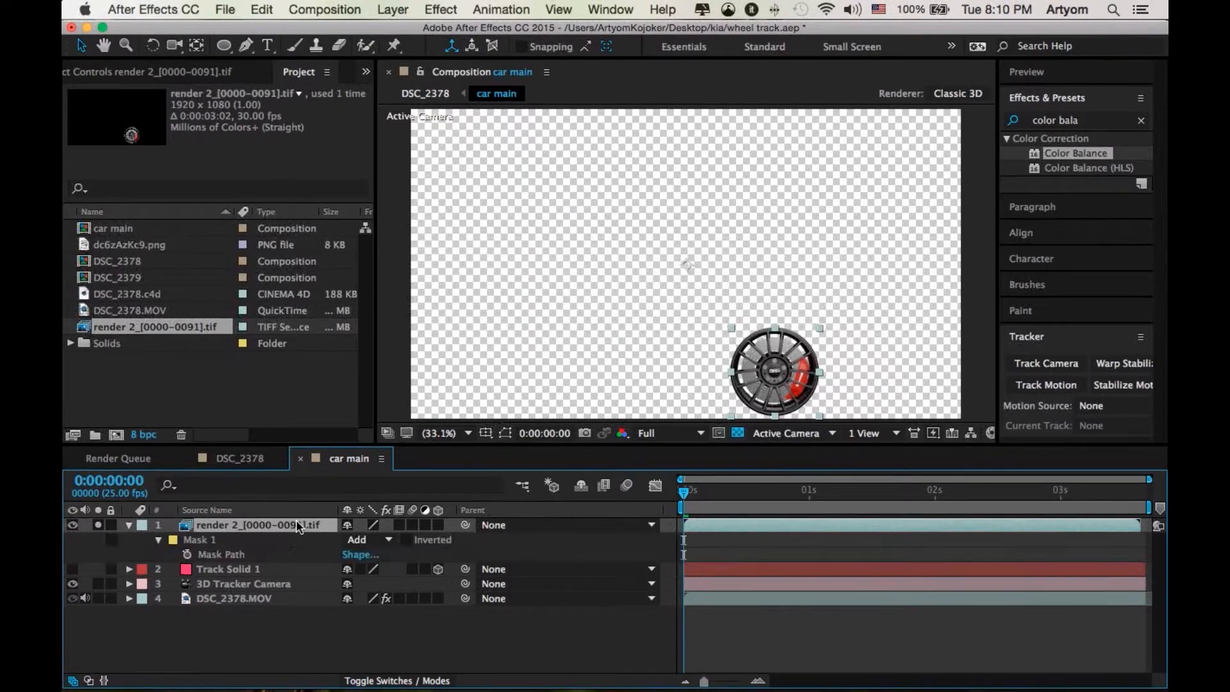
click(199, 540)
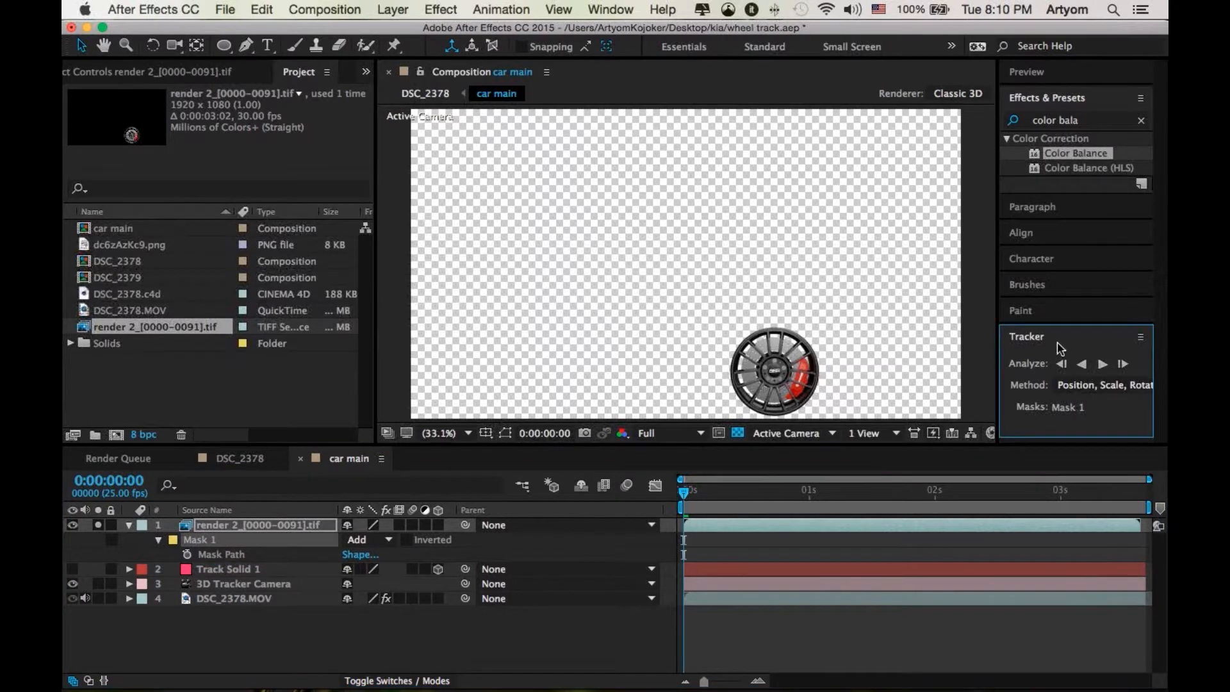
Track Mask 1 forward through the clip with the Position, Scale, Rotation & Skew method
click(1102, 364)
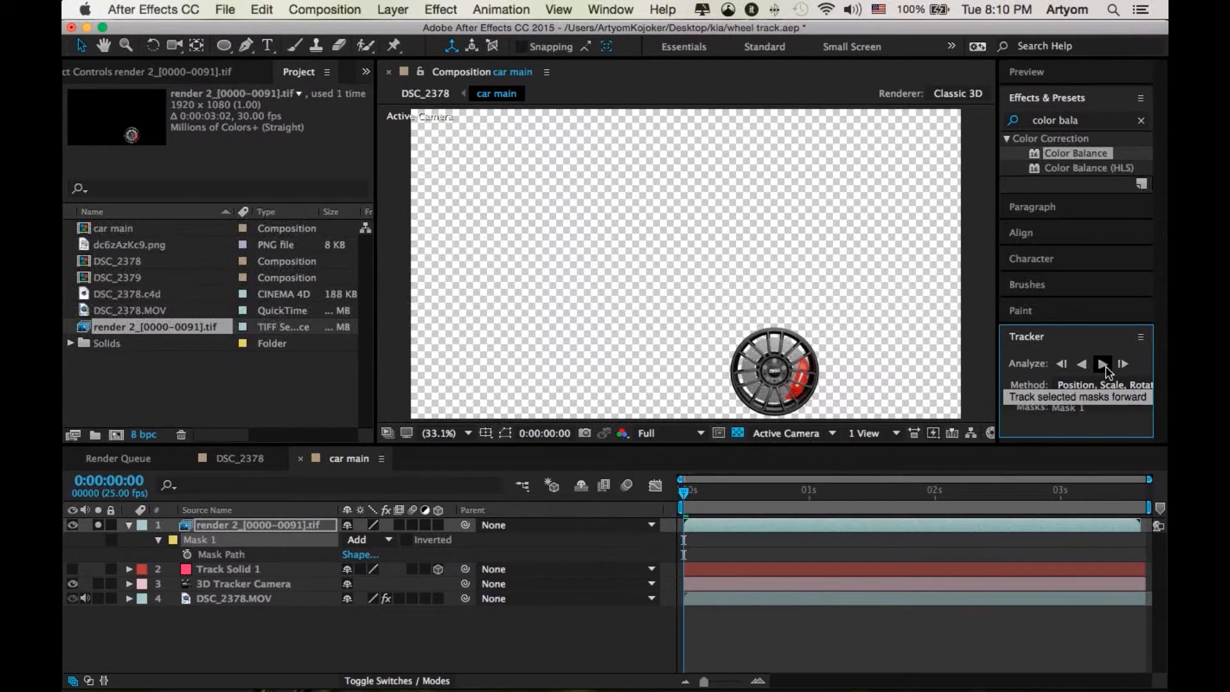
click(1099, 385)
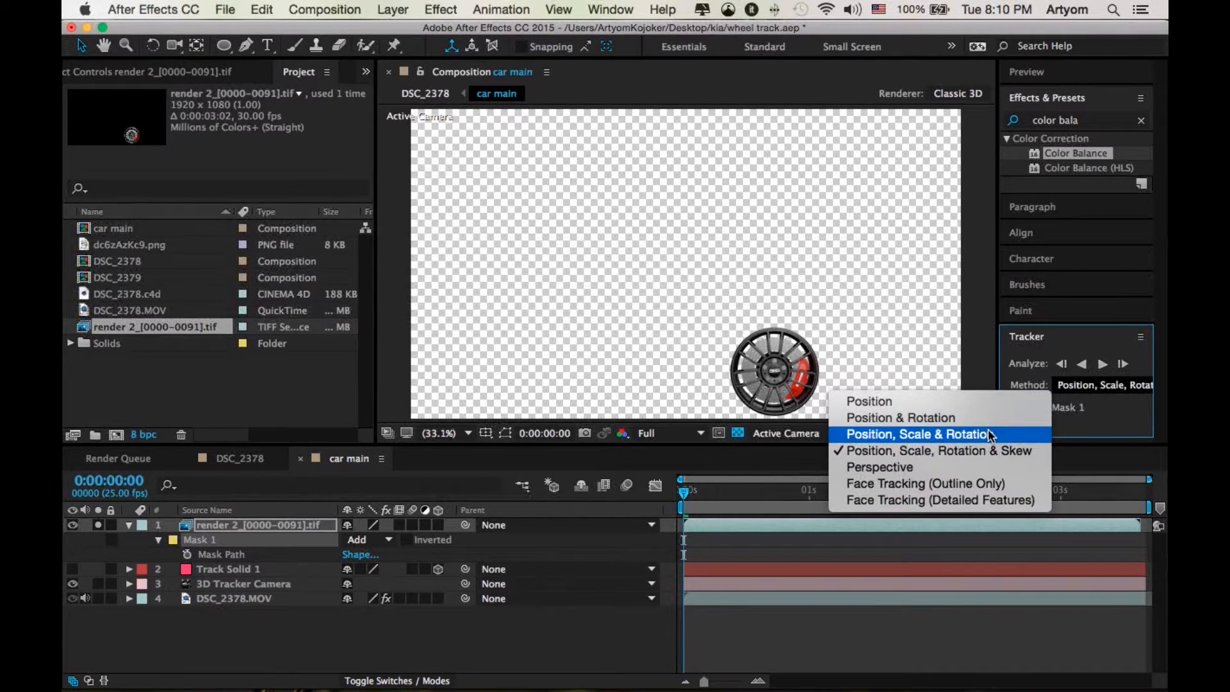
click(956, 452)
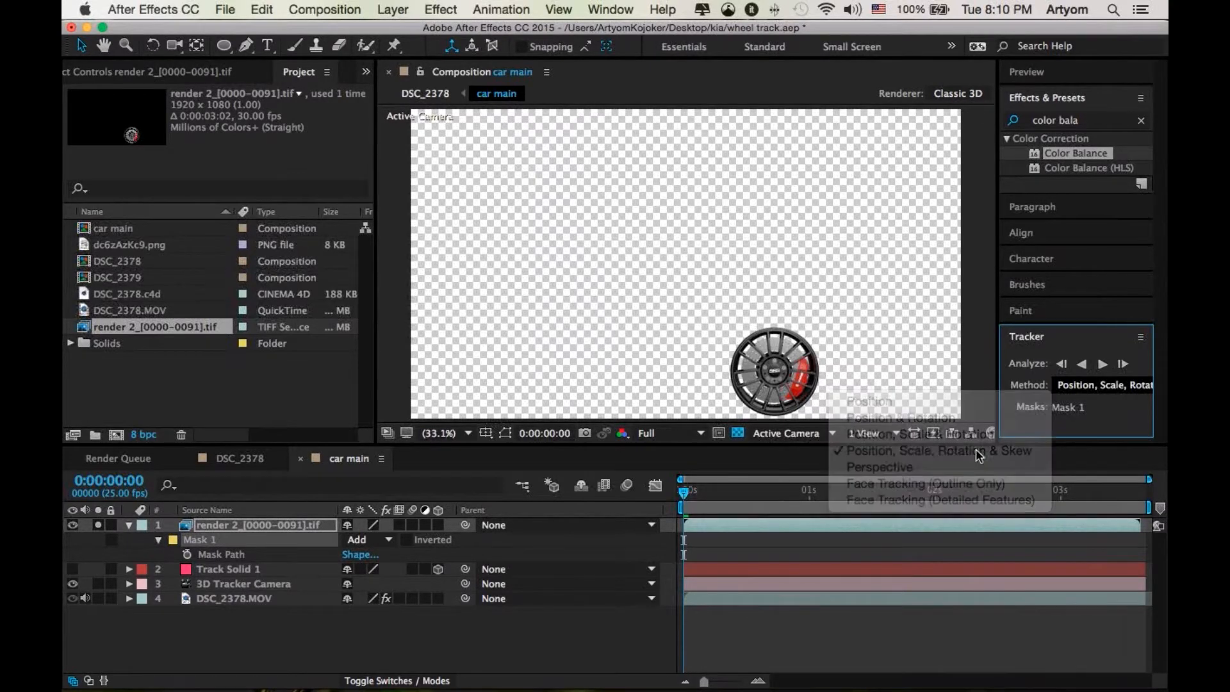
click(1102, 364)
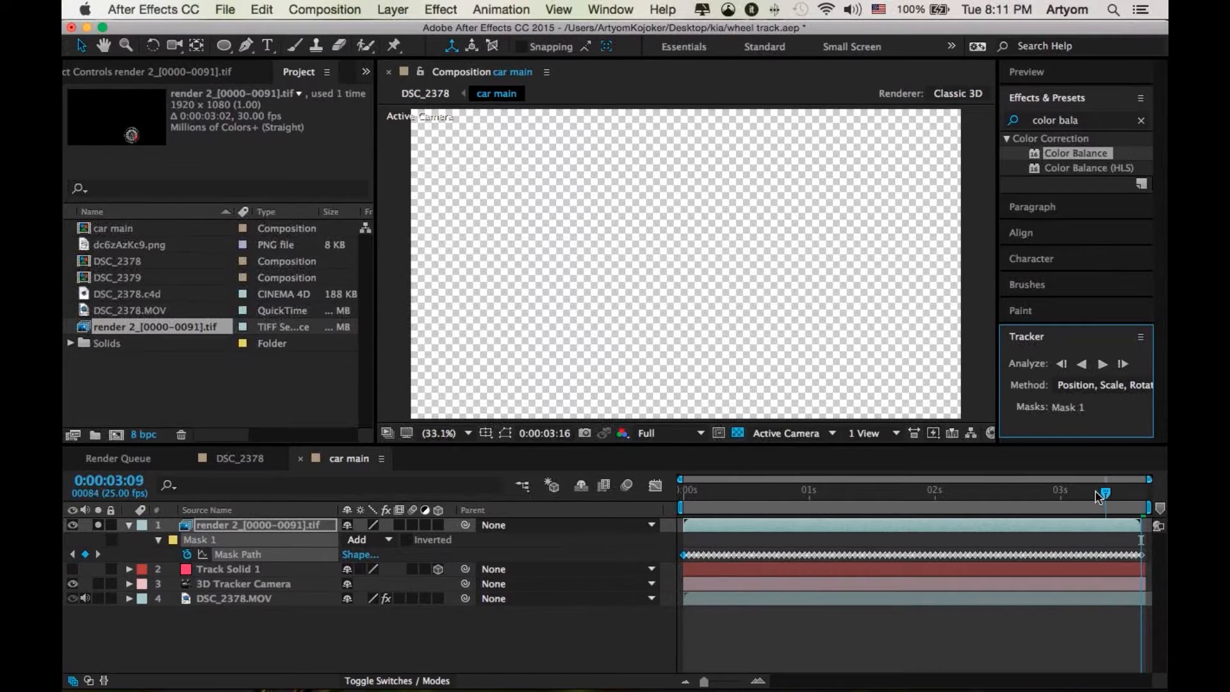
Turn off the render 2 layer's solo and preview the tracked mask from the first frame
drag(1099, 496, 684, 494)
click(97, 525)
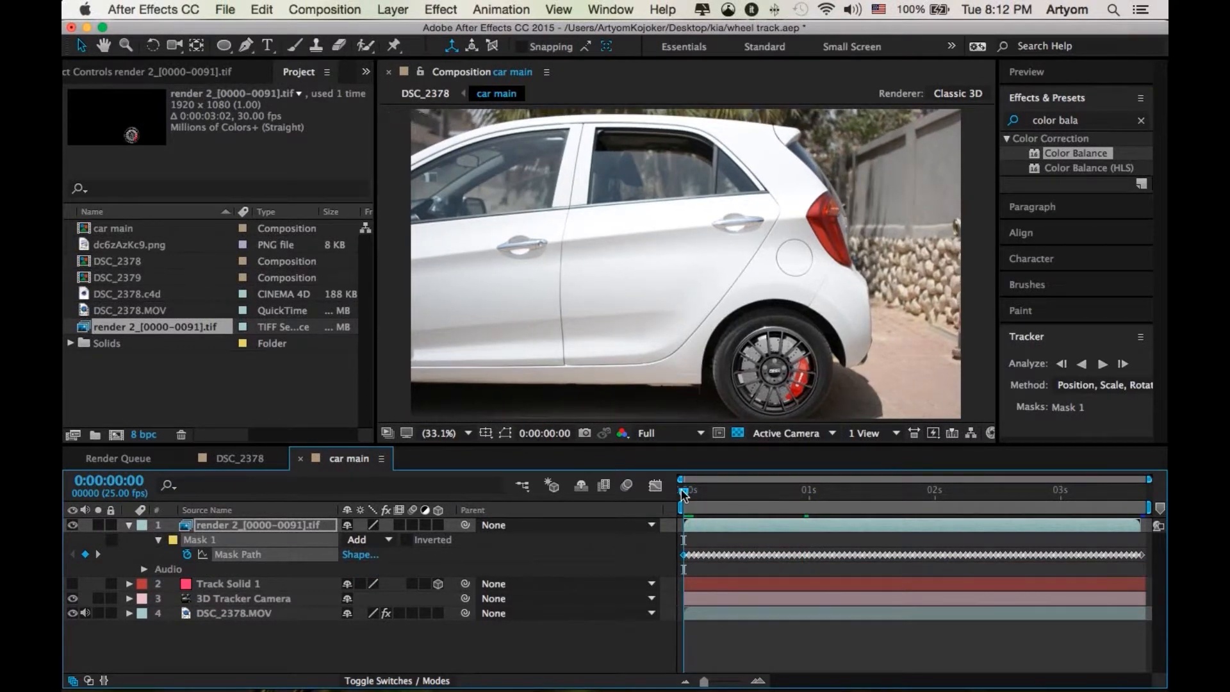
key(space)
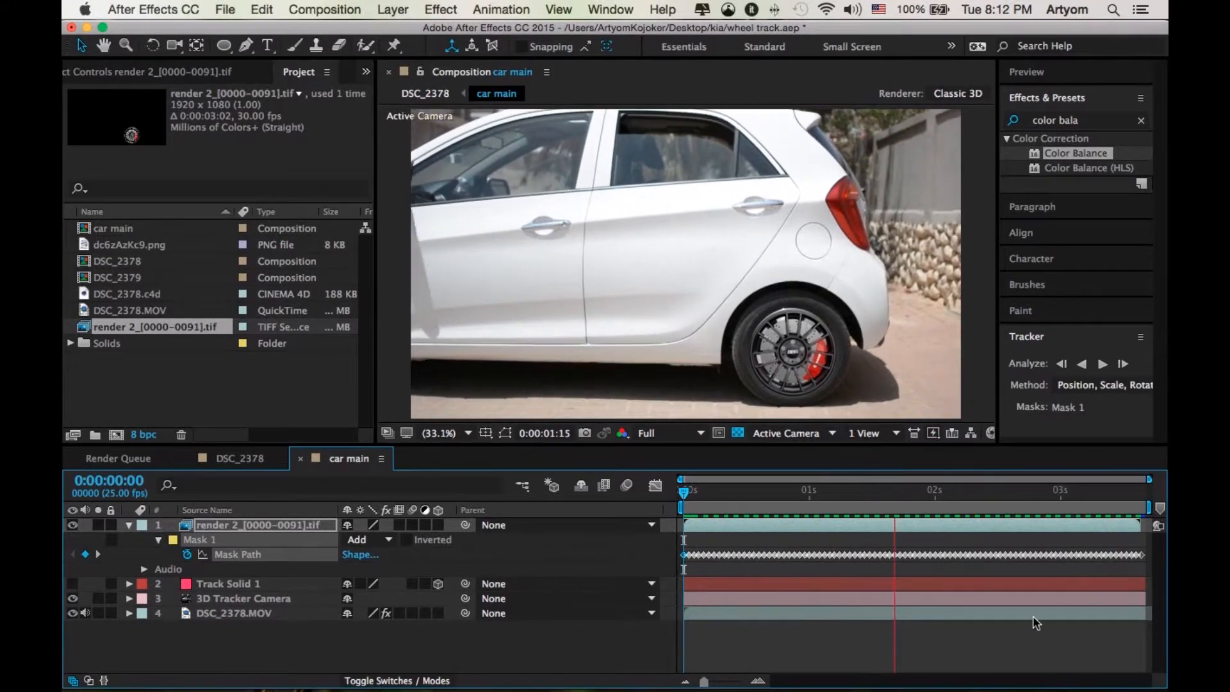
key(space)
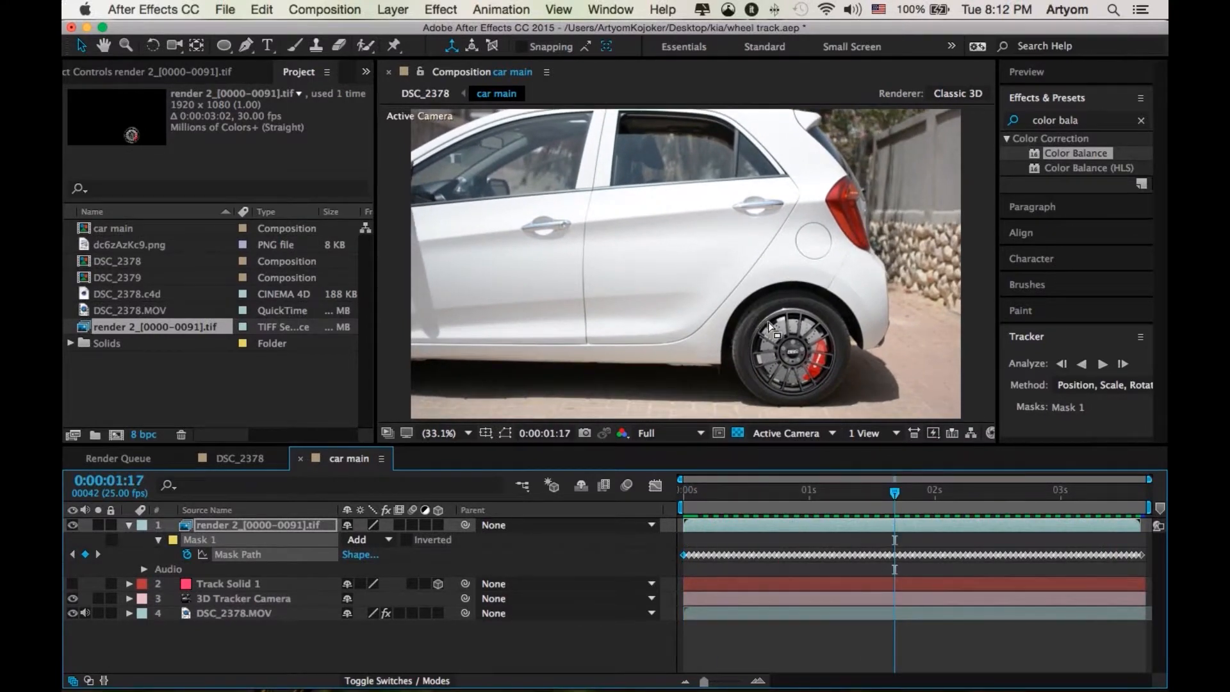
Examine the masked rim closely and step through the frames up to 0:00:03:14 as the wheel leaves the picture
scroll(768, 324, up, 2)
drag(798, 335, 442, 54)
drag(1024, 495, 1116, 495)
key(space)
drag(839, 323, 579, 349)
key(Page_Down)
key(Page_Down)
key(Page_Down)
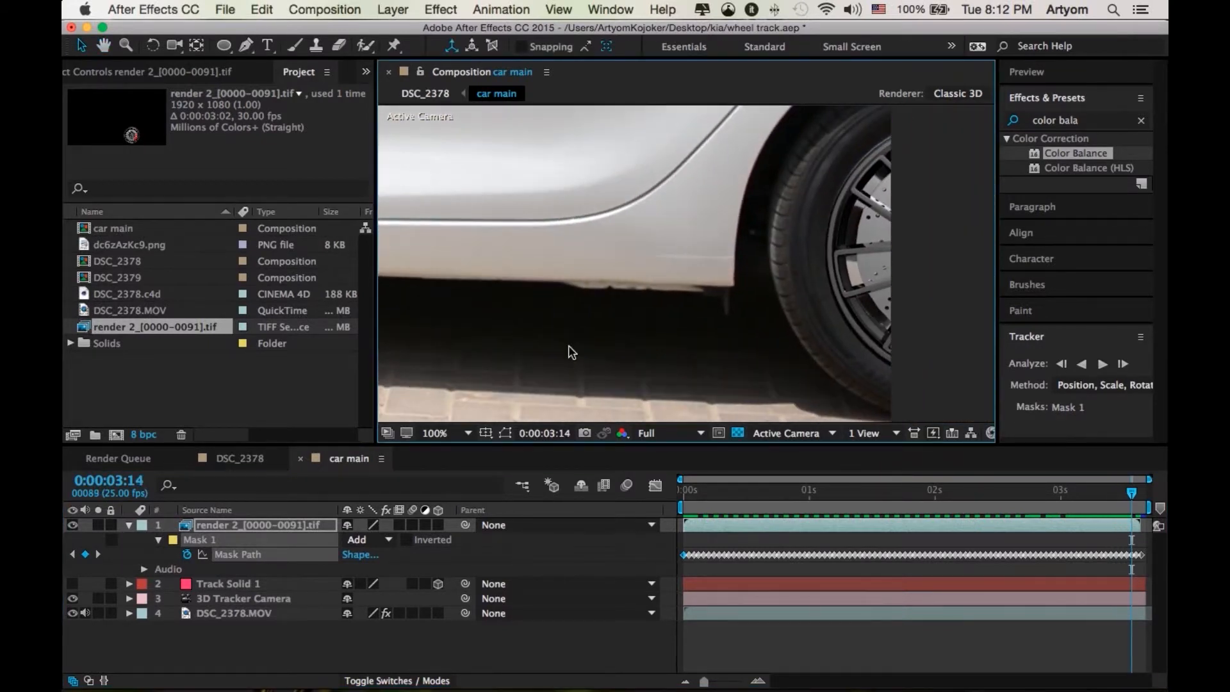
Display the mask outline and shift Mask 1 of the render 2 layer to the picture's right edge near 0:00:03:15
click(505, 433)
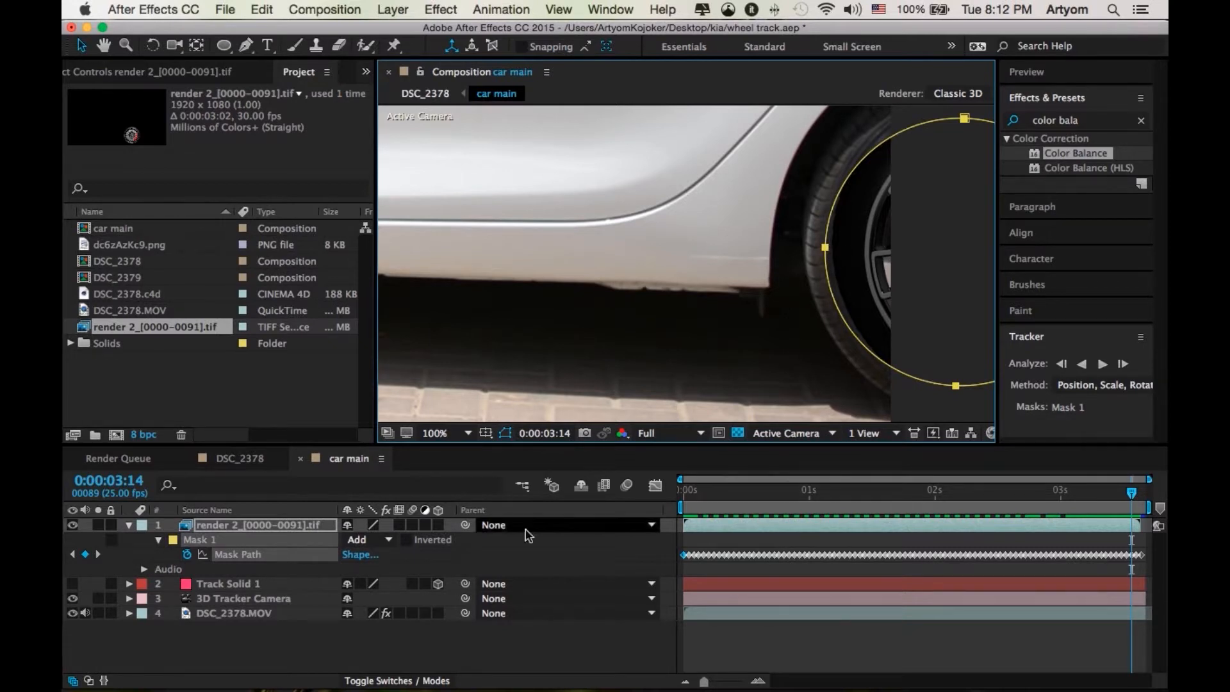
click(245, 530)
key(m)
key(m)
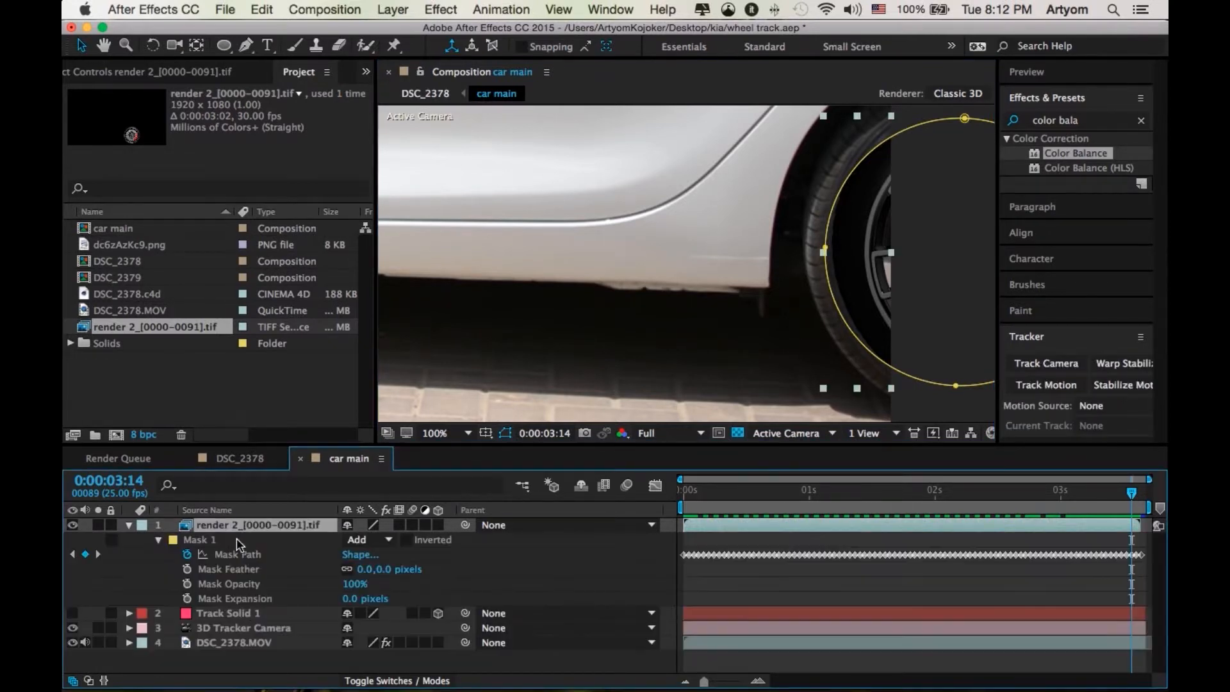
key(m)
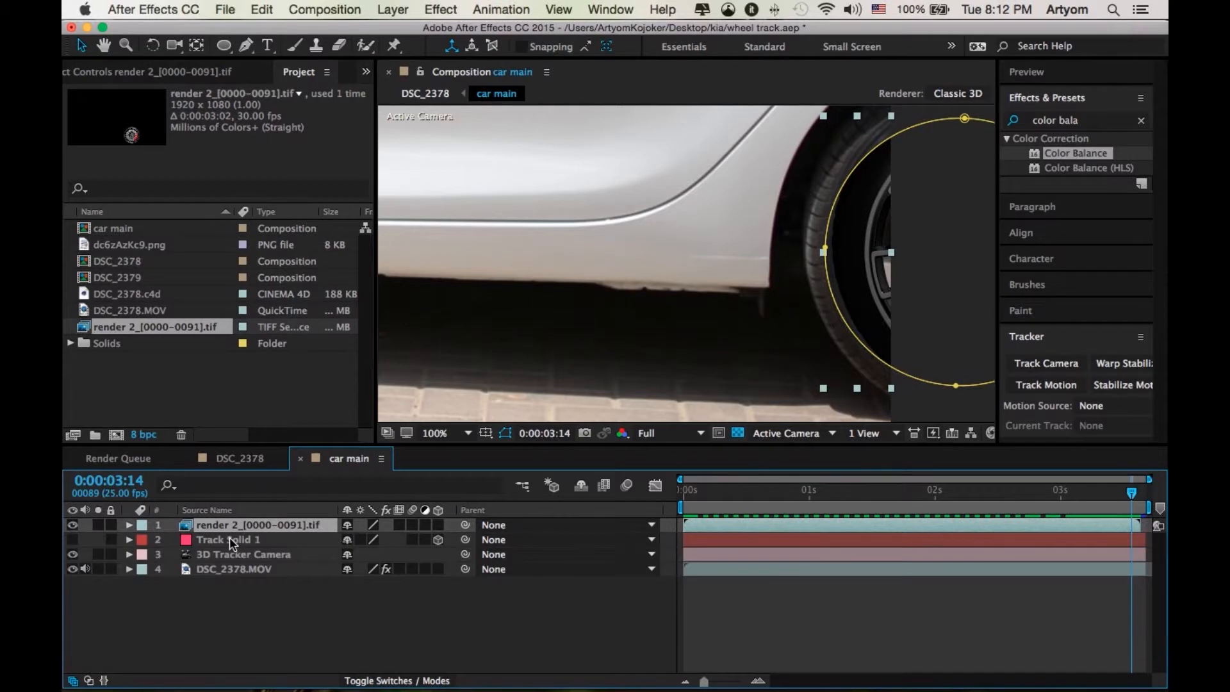
key(m)
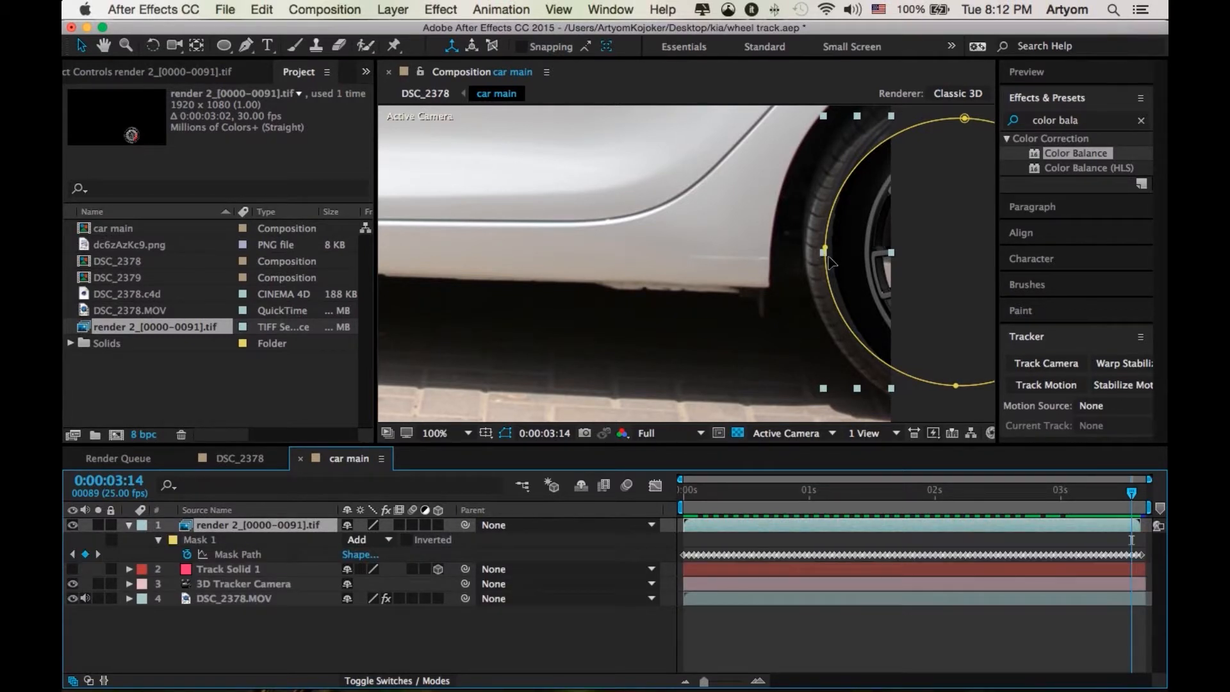
click(230, 544)
drag(828, 253, 895, 253)
key(Page_Down)
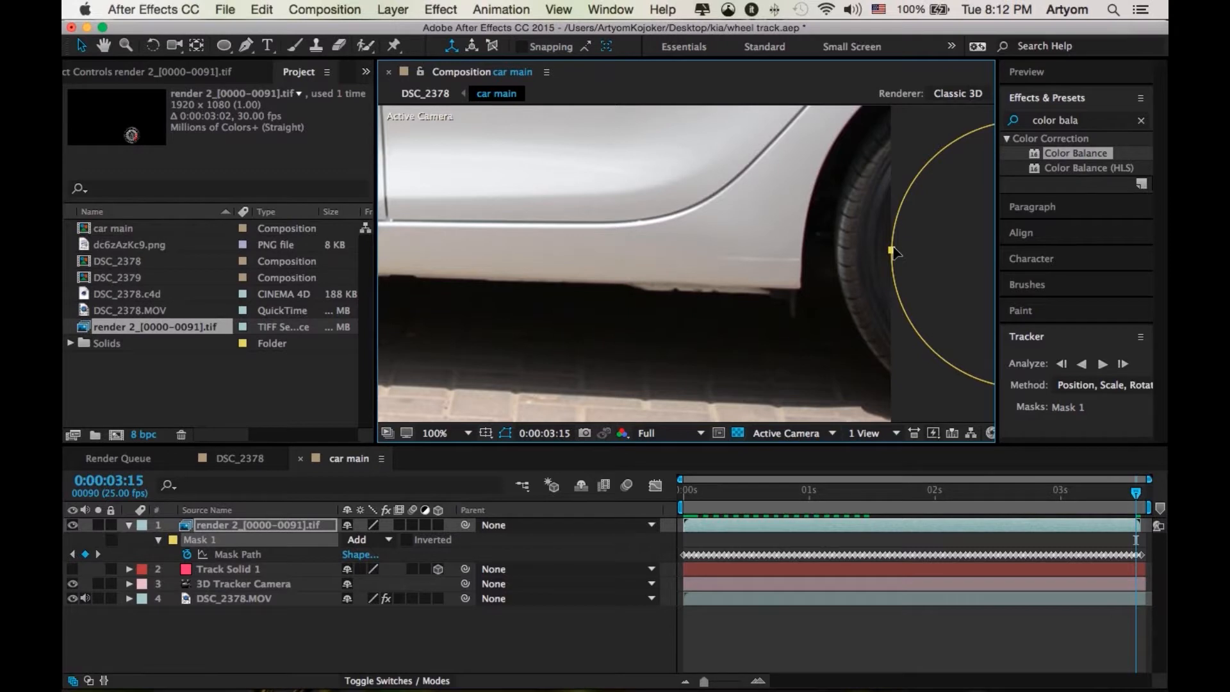
key(Page_Down)
Fit the composition in view at the first frame, hide the mask outline and collapse the render 2 layer
click(452, 433)
click(464, 410)
drag(1091, 492, 682, 494)
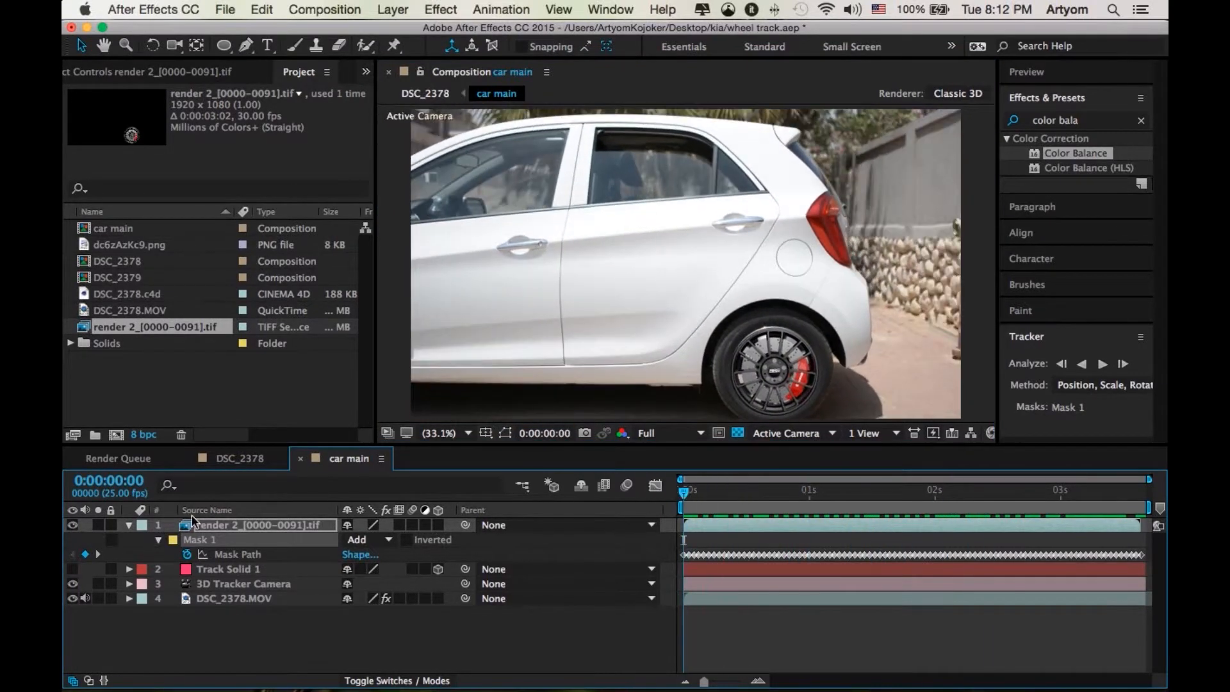
click(130, 525)
click(282, 535)
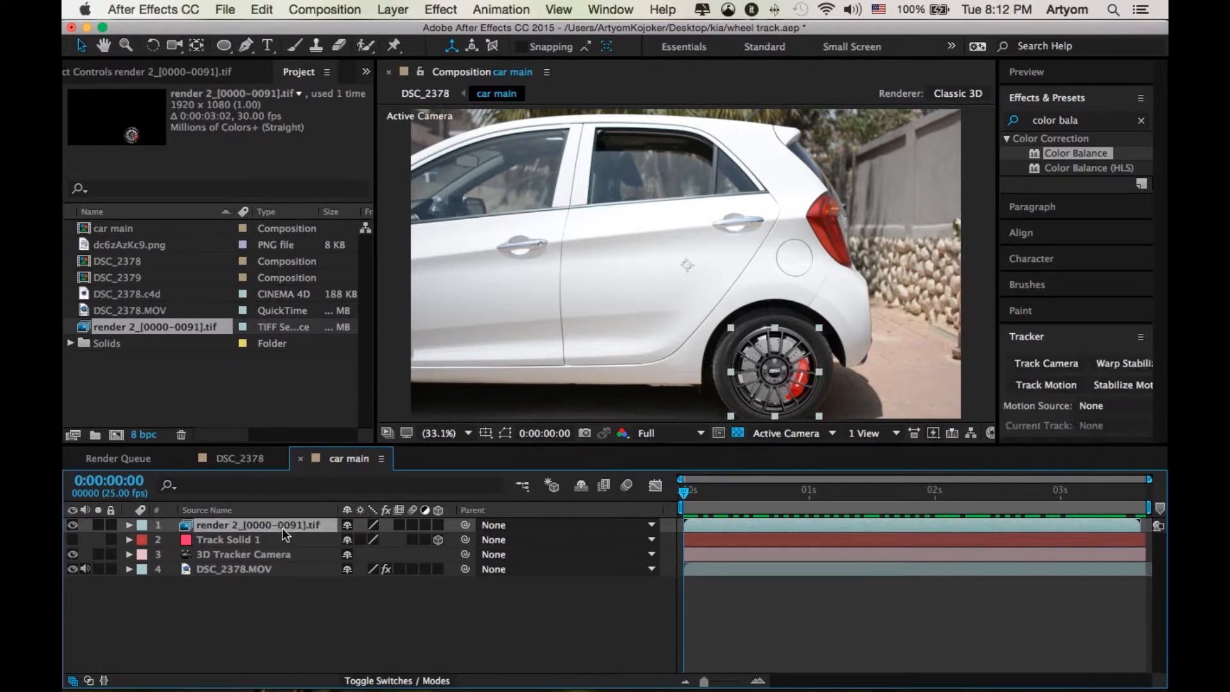
click(452, 647)
Soften the rim's edge by setting the render 2 layer's Mask Feather to 2 pixels
scroll(786, 336, up, 3)
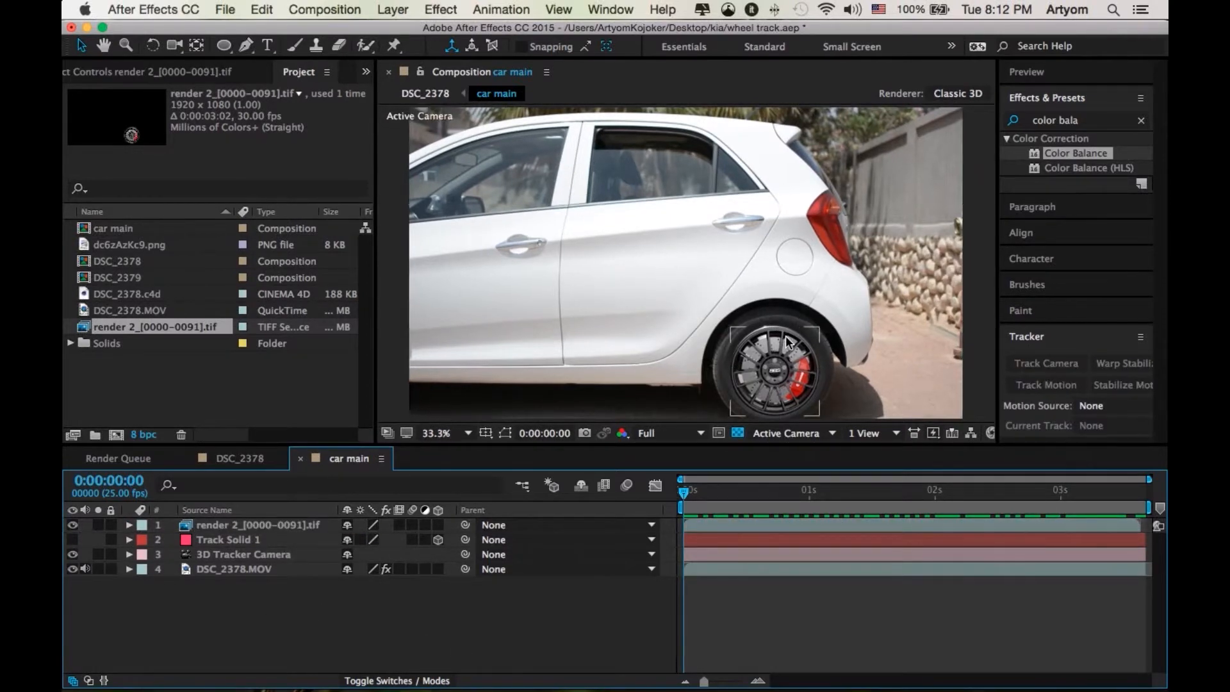
drag(785, 337, 502, 4)
drag(671, 224, 680, 274)
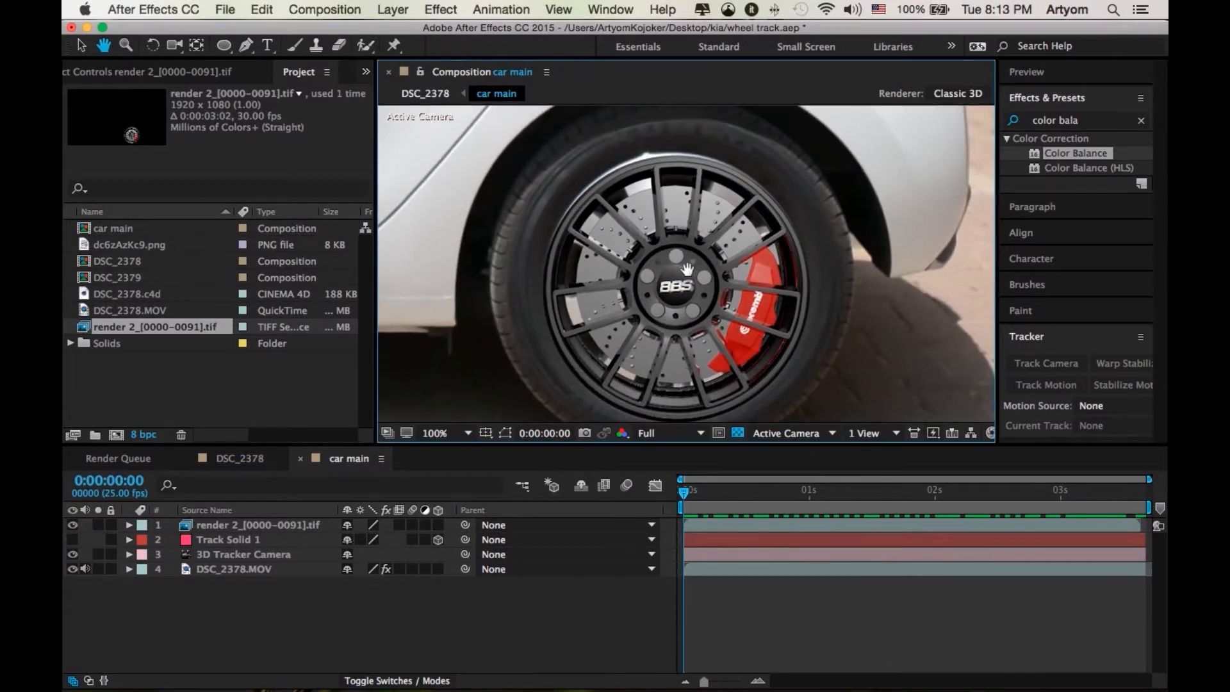
scroll(624, 190, up, 2)
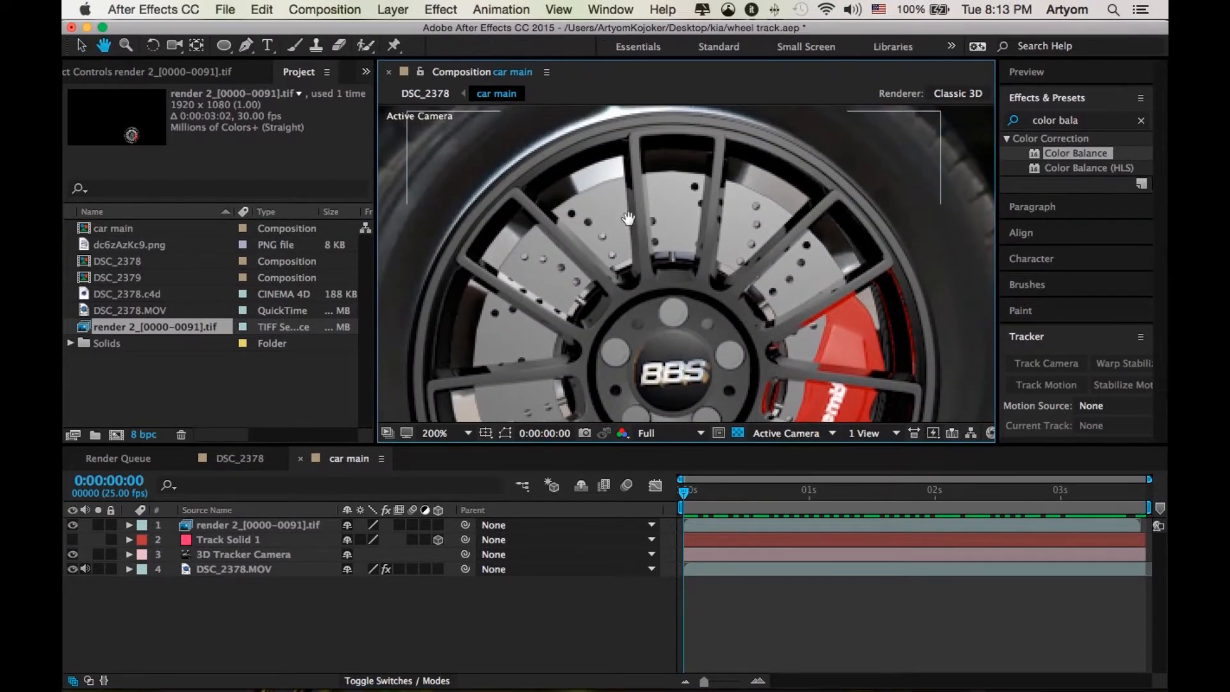
drag(628, 220, 634, 258)
key(v)
click(296, 524)
key(f)
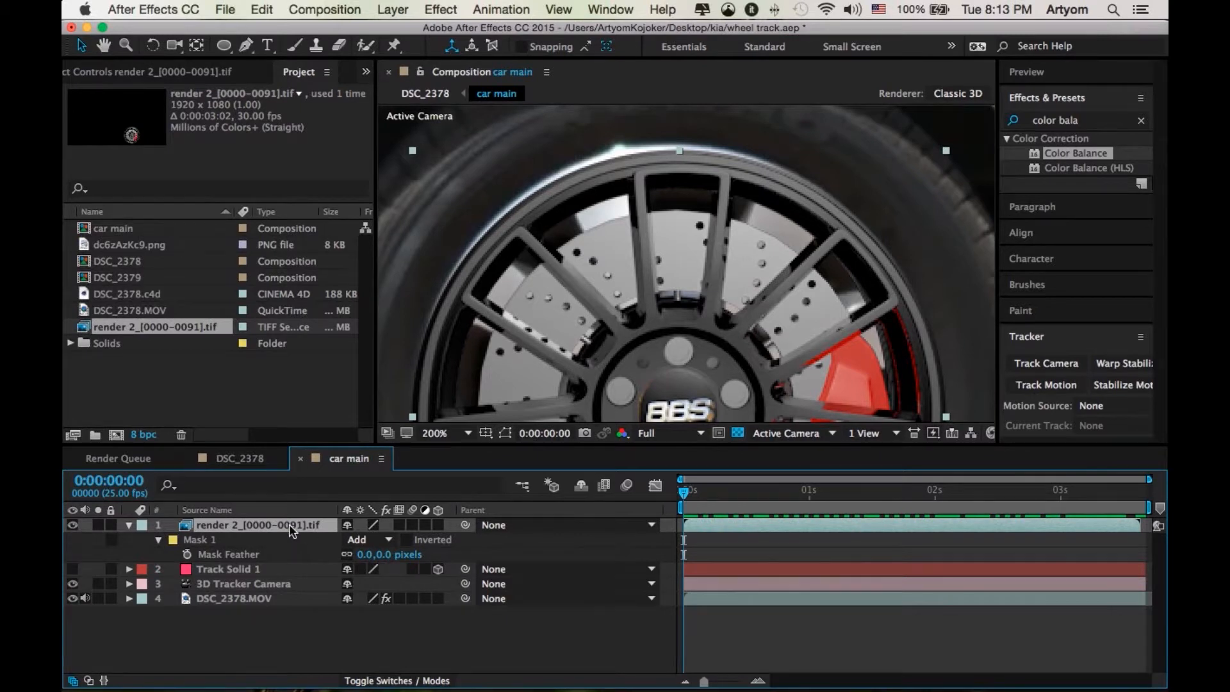
click(384, 555)
text(2)
click(487, 552)
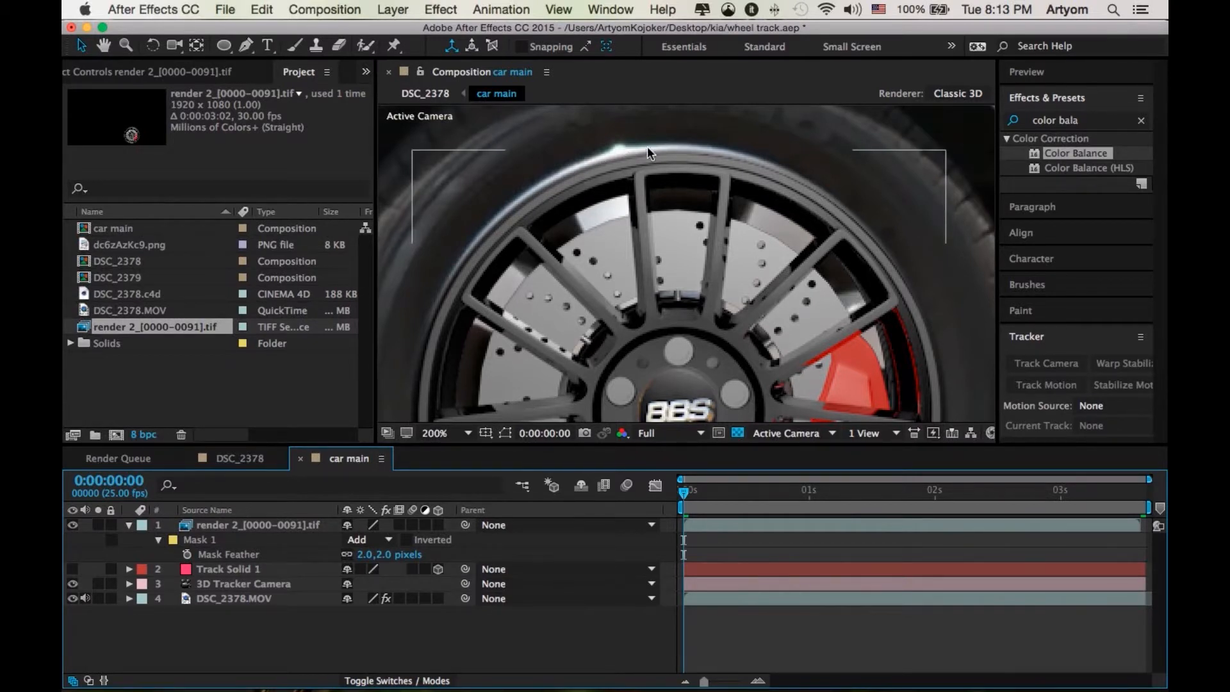
Toggle the render 2 layer off and on to compare with the original rim, fit the view and collapse the layer
click(73, 524)
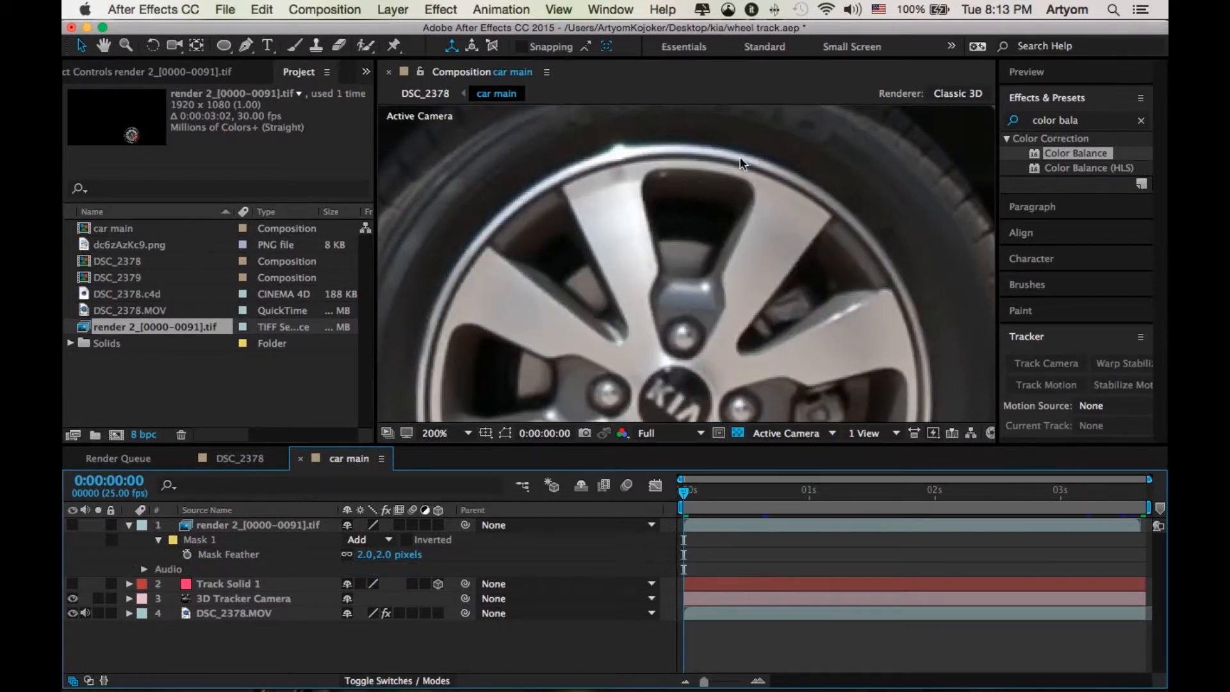
click(72, 525)
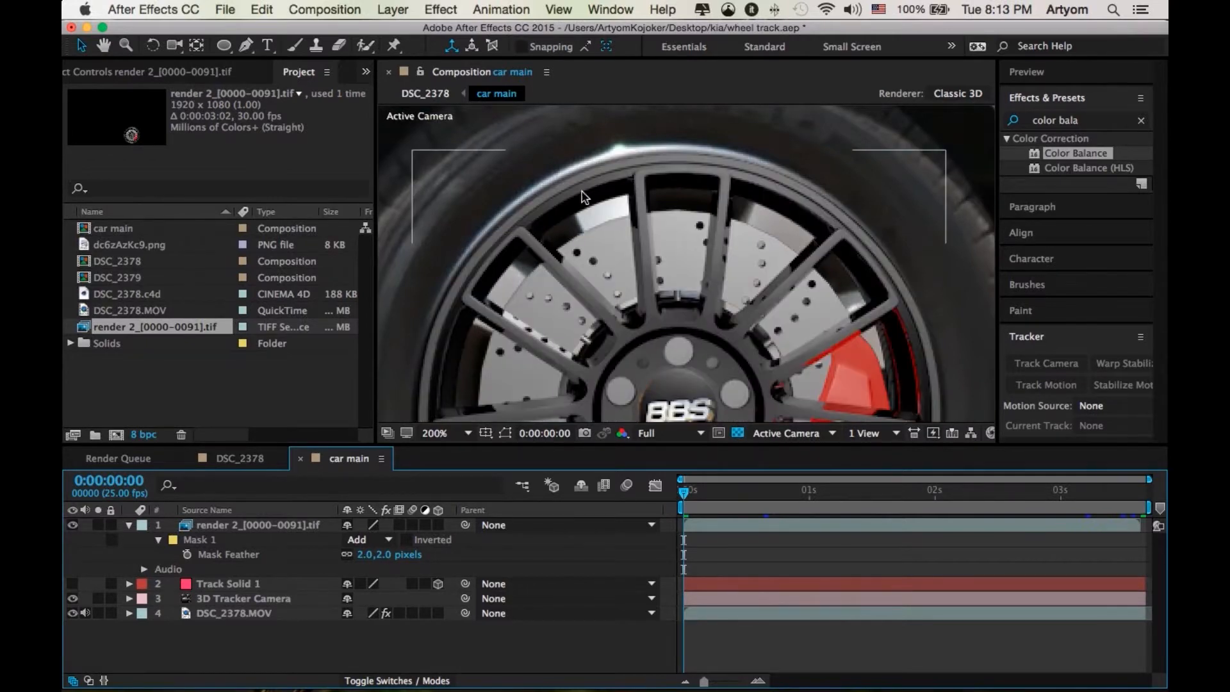
click(448, 433)
click(474, 417)
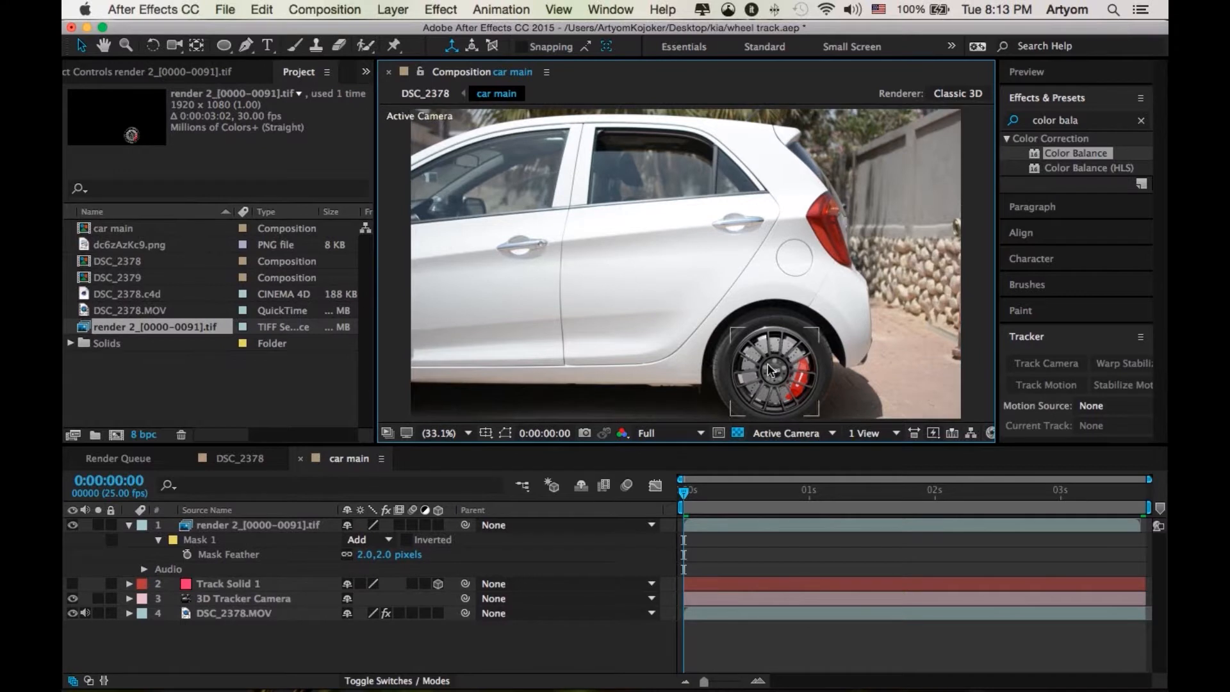
click(129, 525)
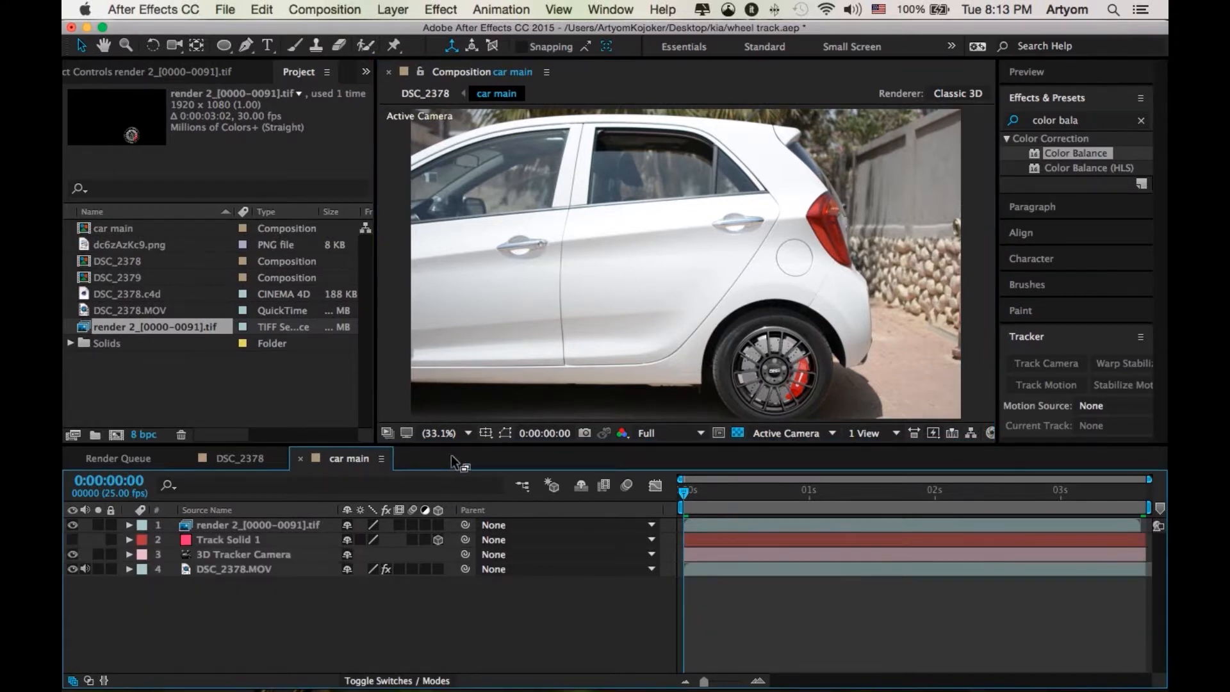
Inspect the rim and brake caliper up close and apply the Fast Blur effect to the render 2 layer
key(slash)
drag(820, 371, 541, 108)
drag(712, 314, 655, 264)
key(period)
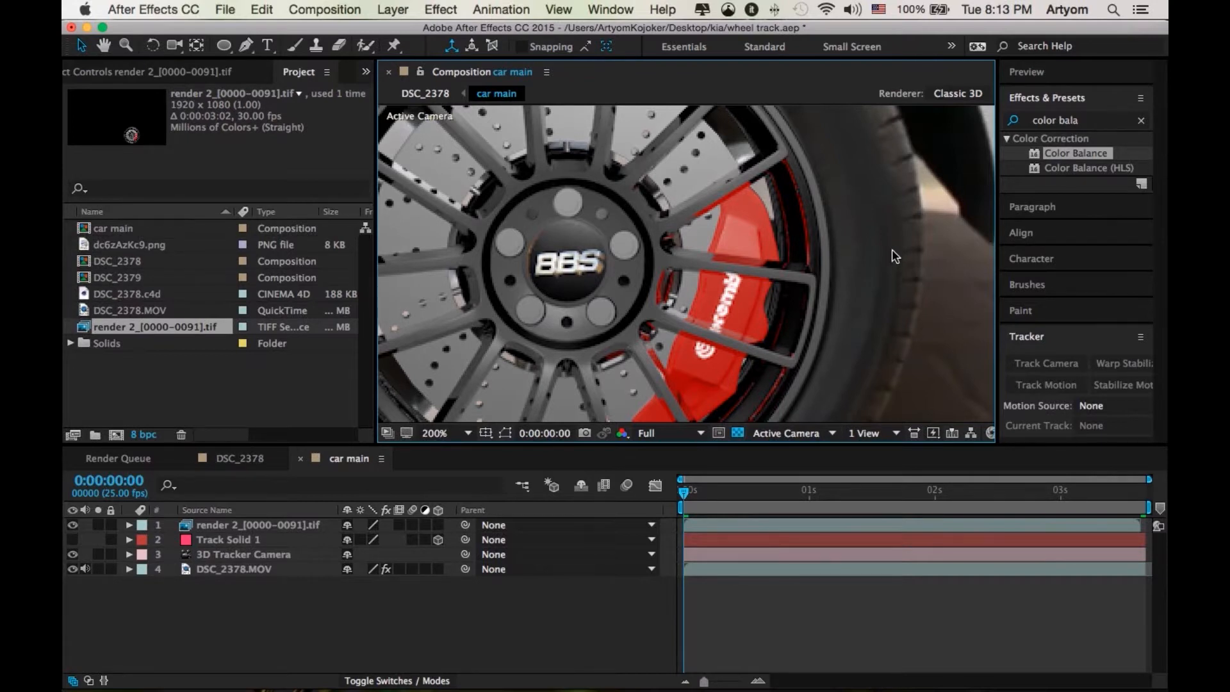
click(261, 524)
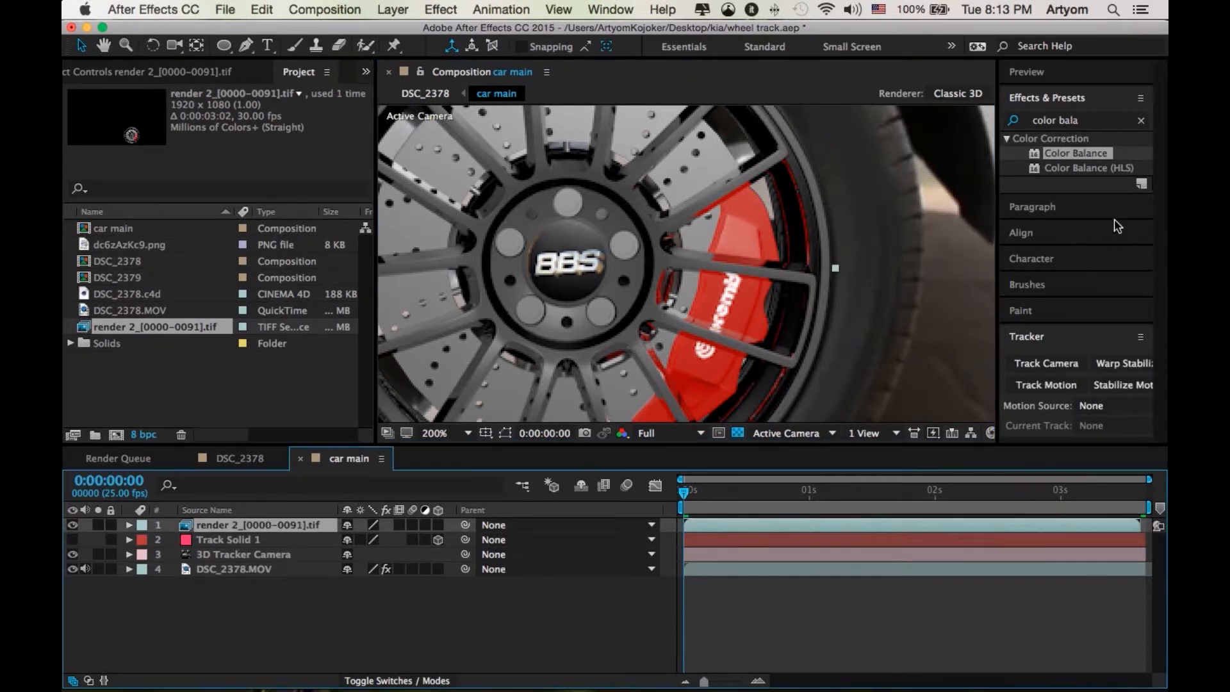
click(1094, 121)
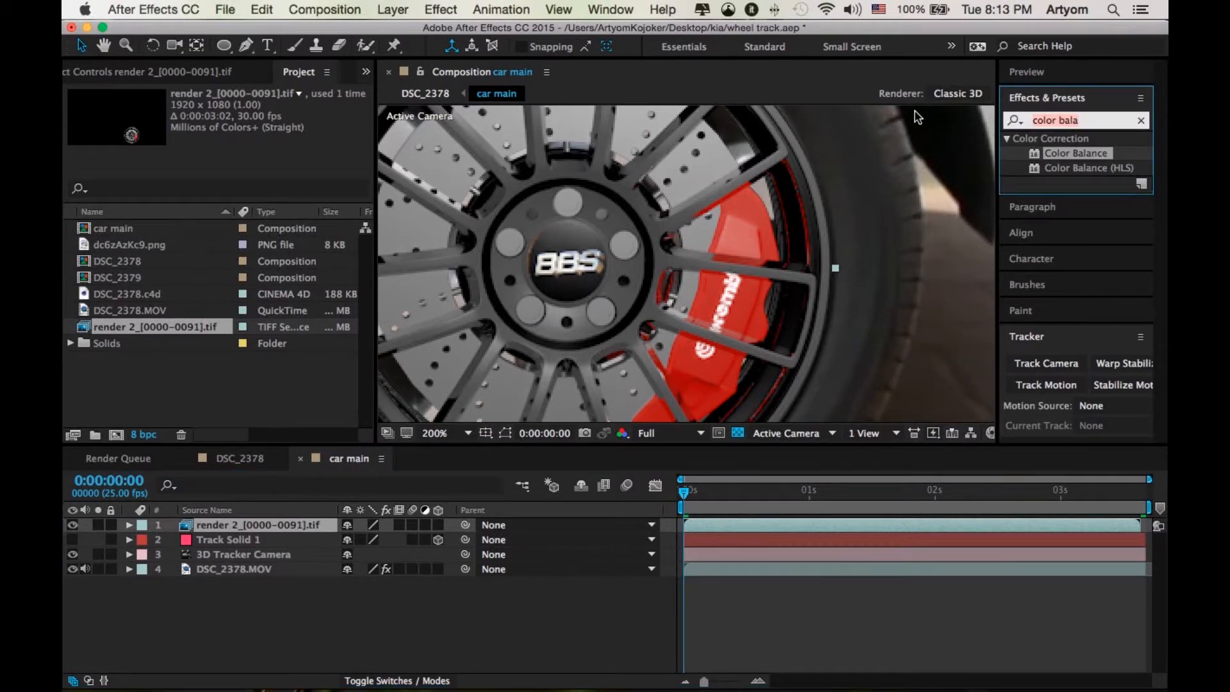
text(fast bl)
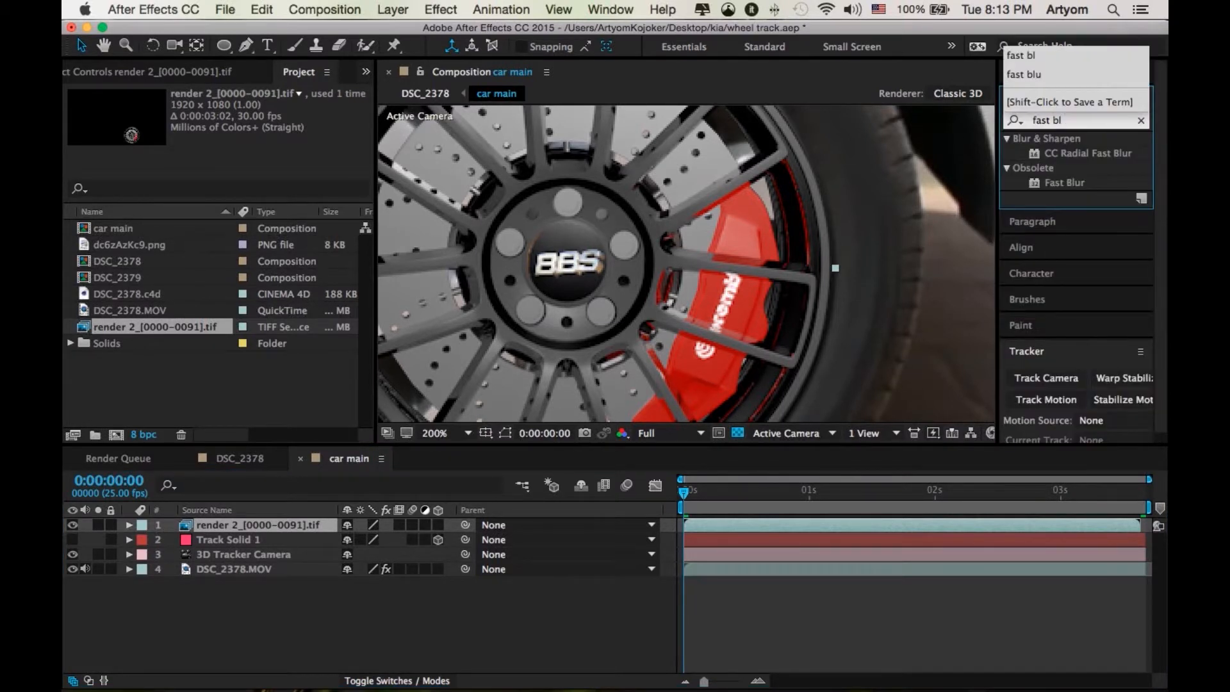
double_click(1064, 183)
Try a Fast Blur Blurriness of 1.0 on the wheel, reduce it to 0.8 and collapse the layer
click(242, 123)
text(1)
key(Return)
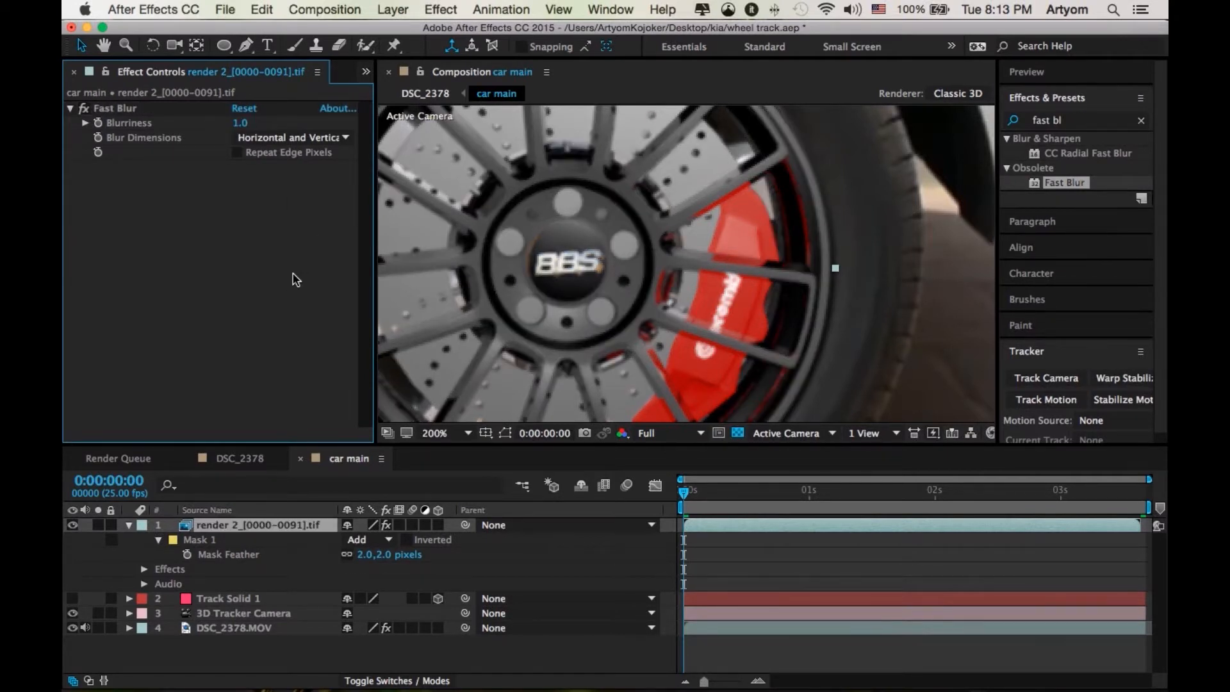
click(242, 123)
key(Return)
click(128, 525)
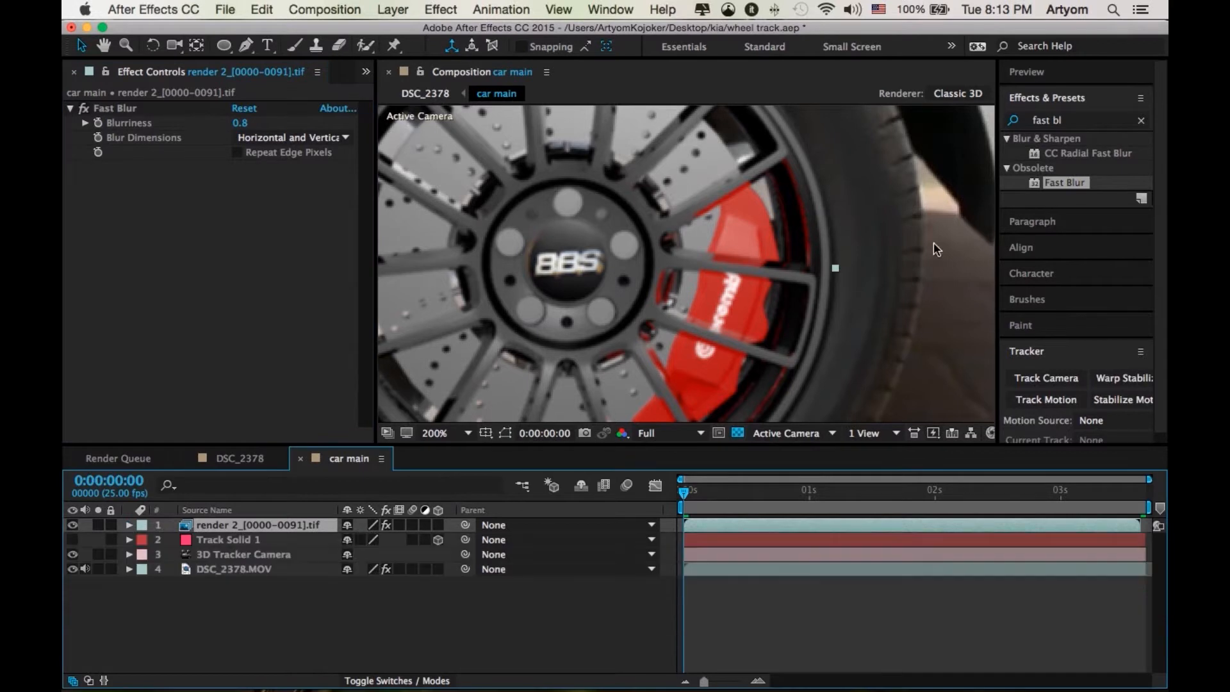
Apply the Add Grain effect to the render 2 layer and check the whole car
click(1070, 121)
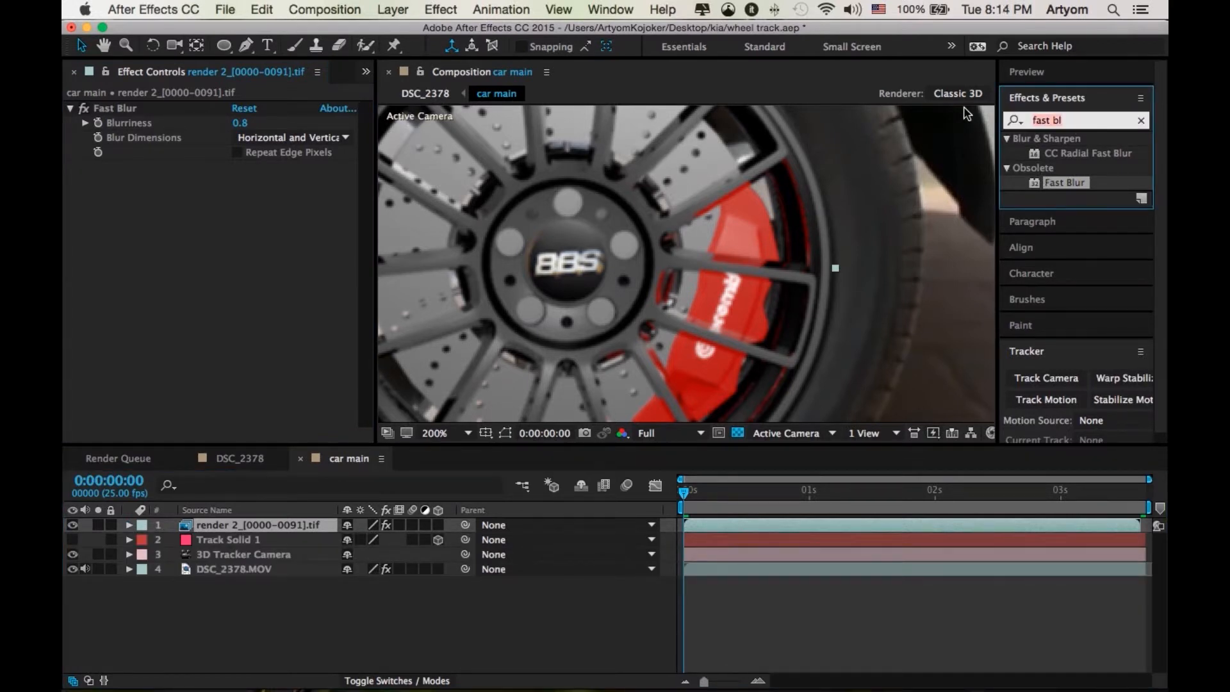
text(grai)
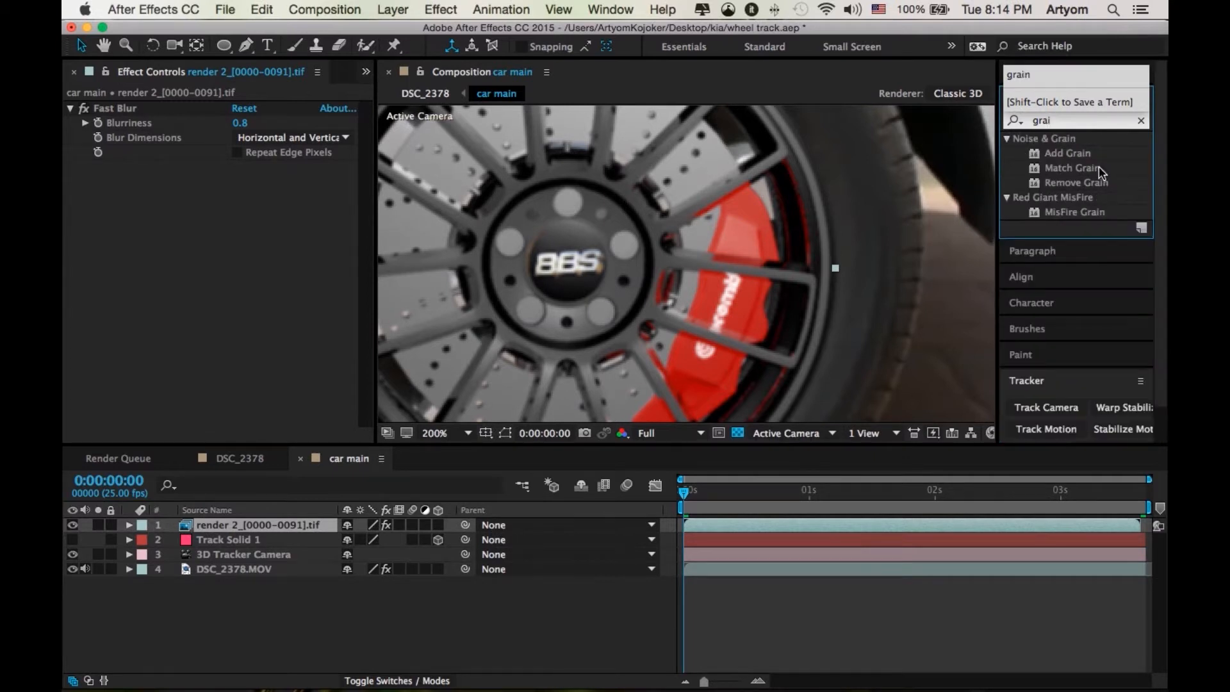
double_click(1066, 153)
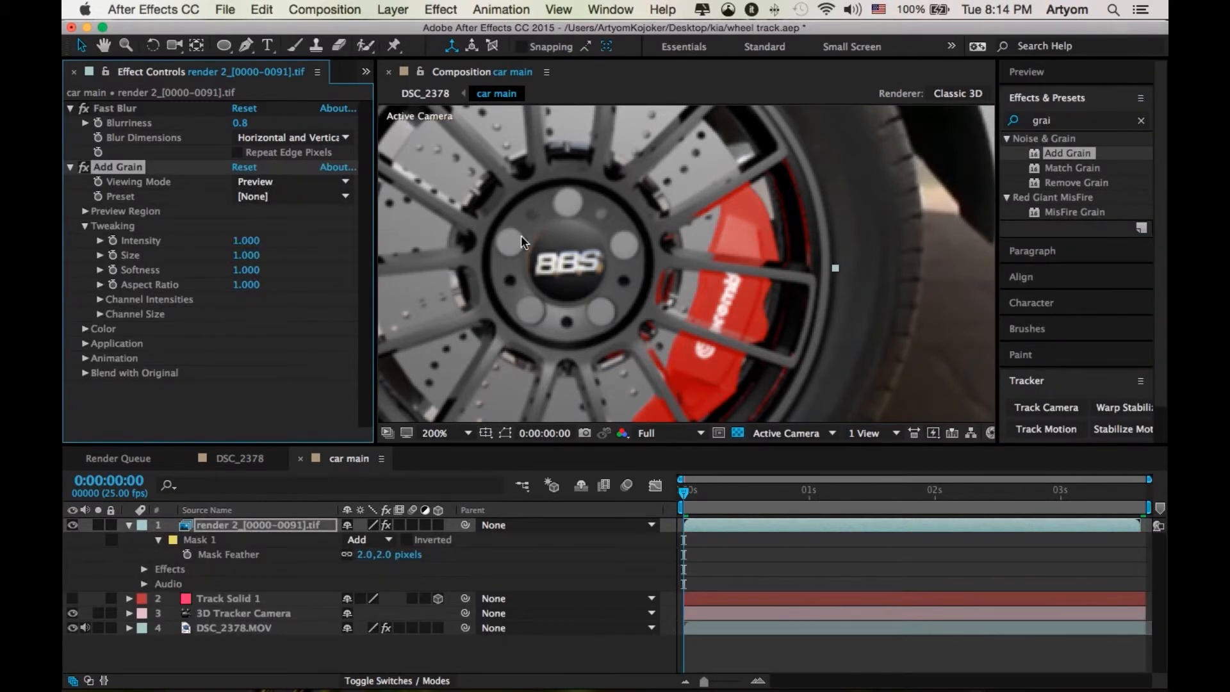
scroll(520, 237, down, 2)
click(462, 433)
click(464, 415)
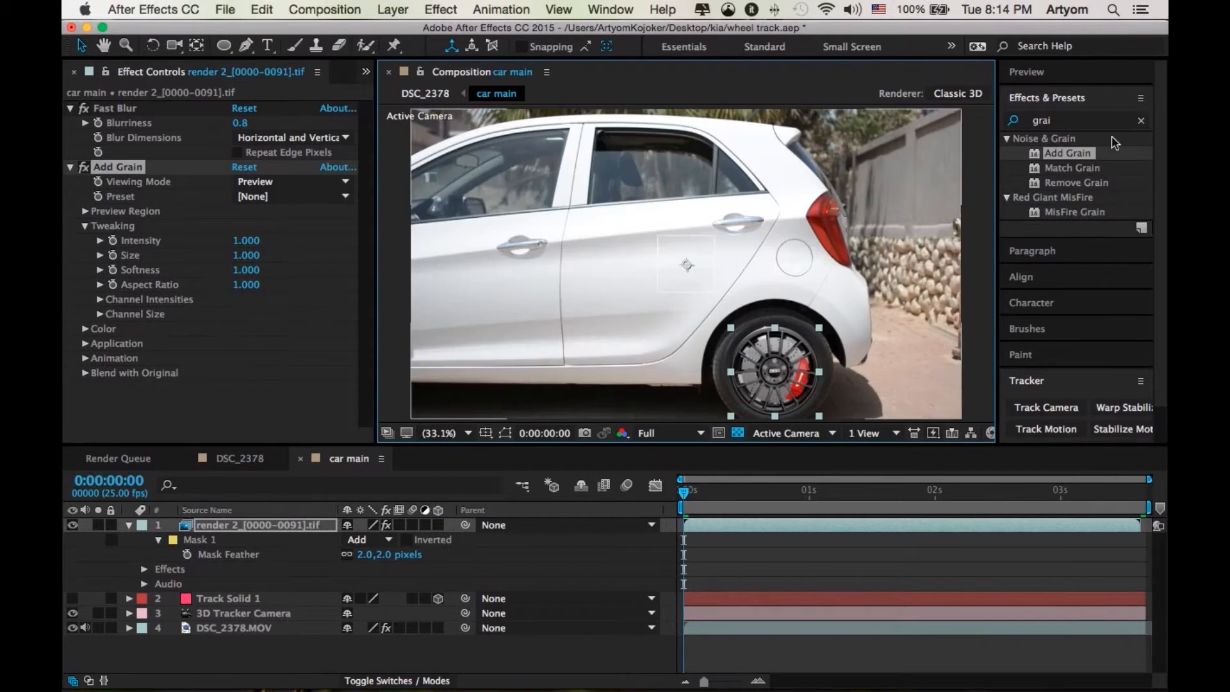
key(slash)
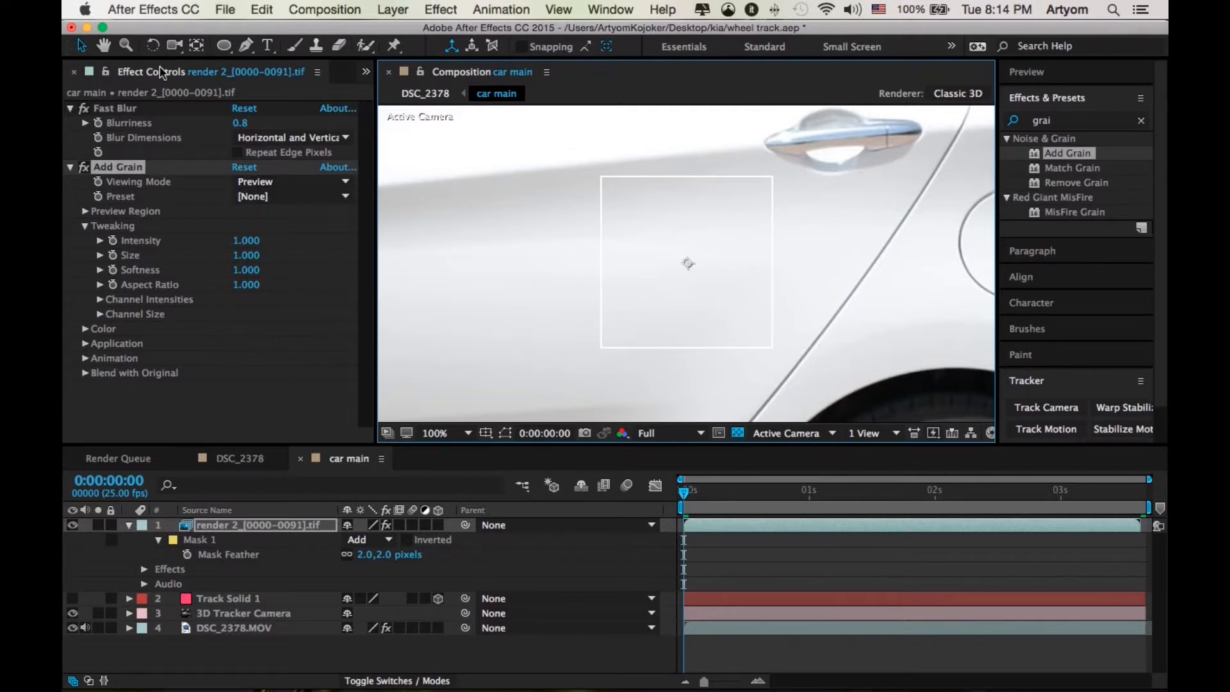
Switch the Add Grain effect's Viewing Mode to Final Output
click(365, 71)
click(379, 109)
click(216, 75)
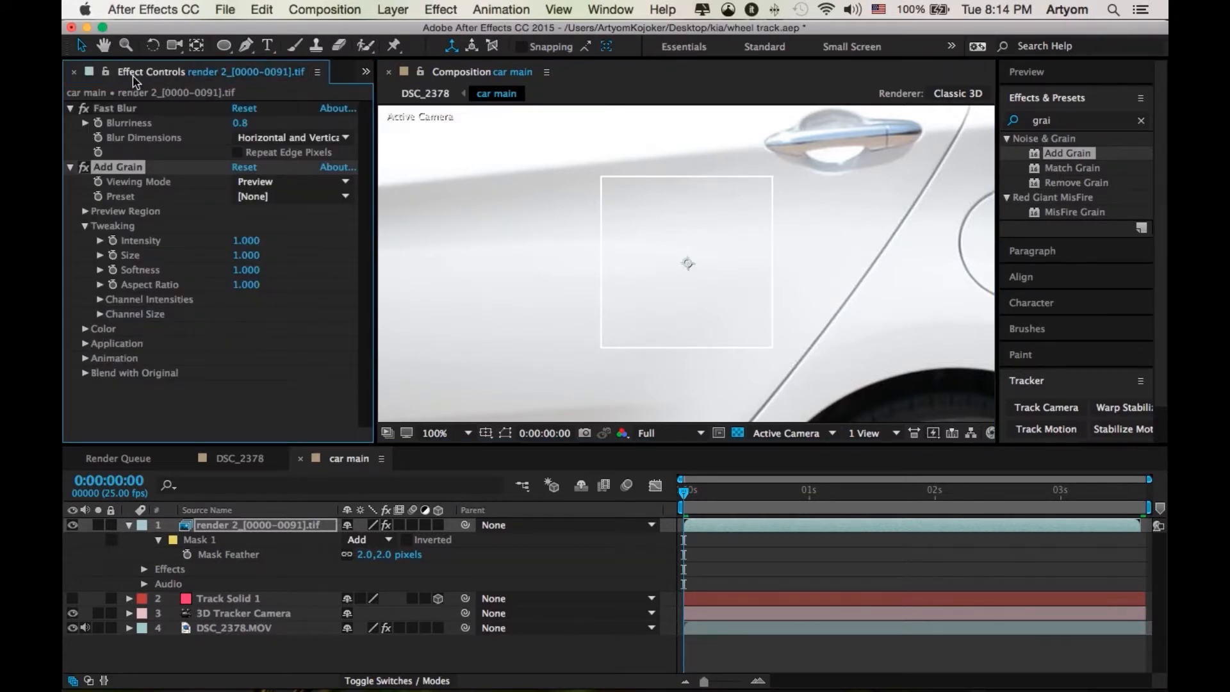
click(291, 182)
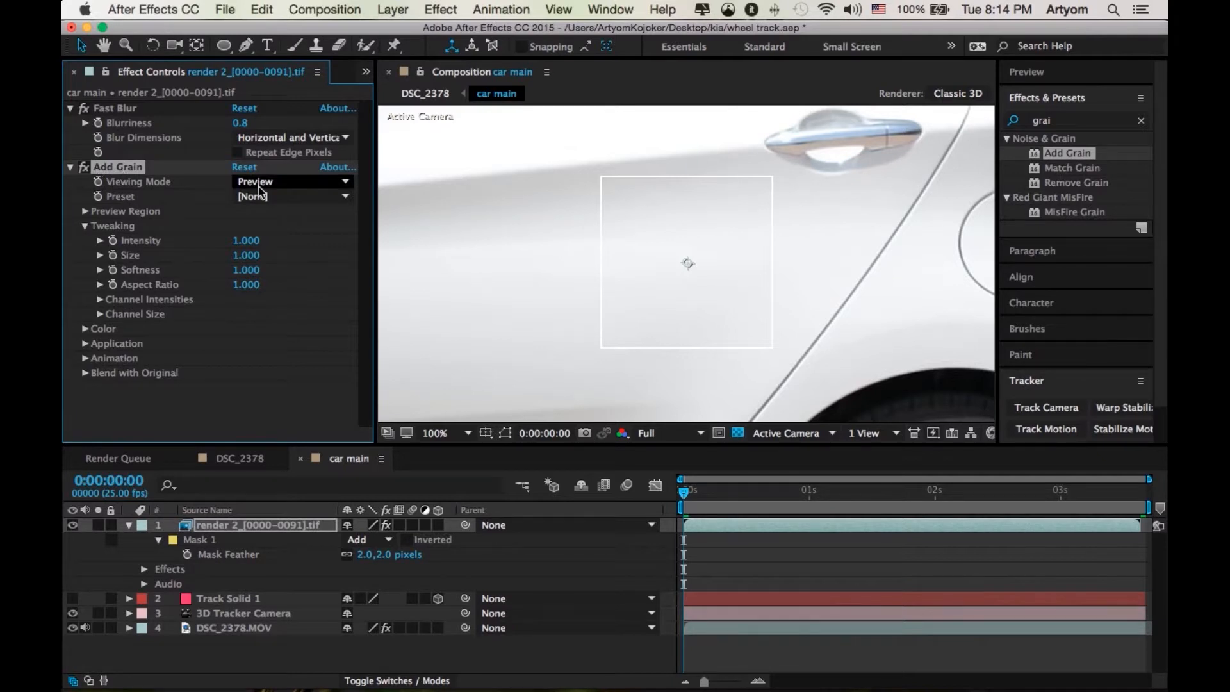
click(285, 230)
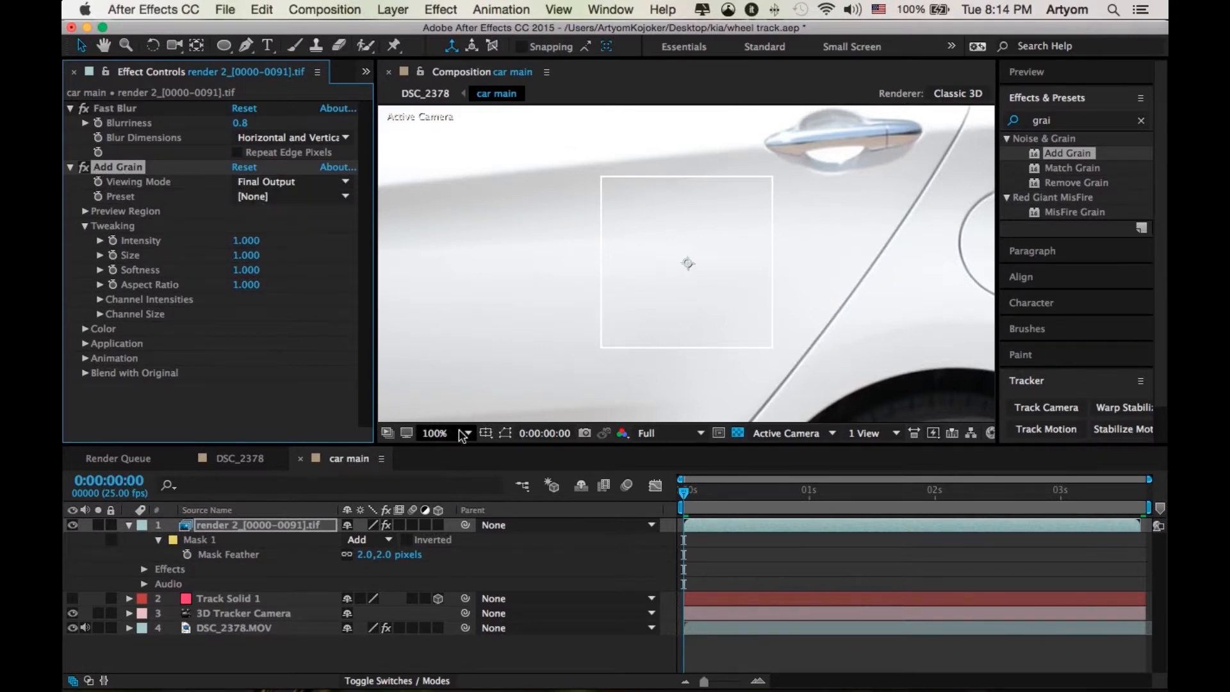
Examine the grain on the wheel's hub, spokes and brake caliper up close
click(467, 433)
click(467, 410)
scroll(794, 359, up, 3)
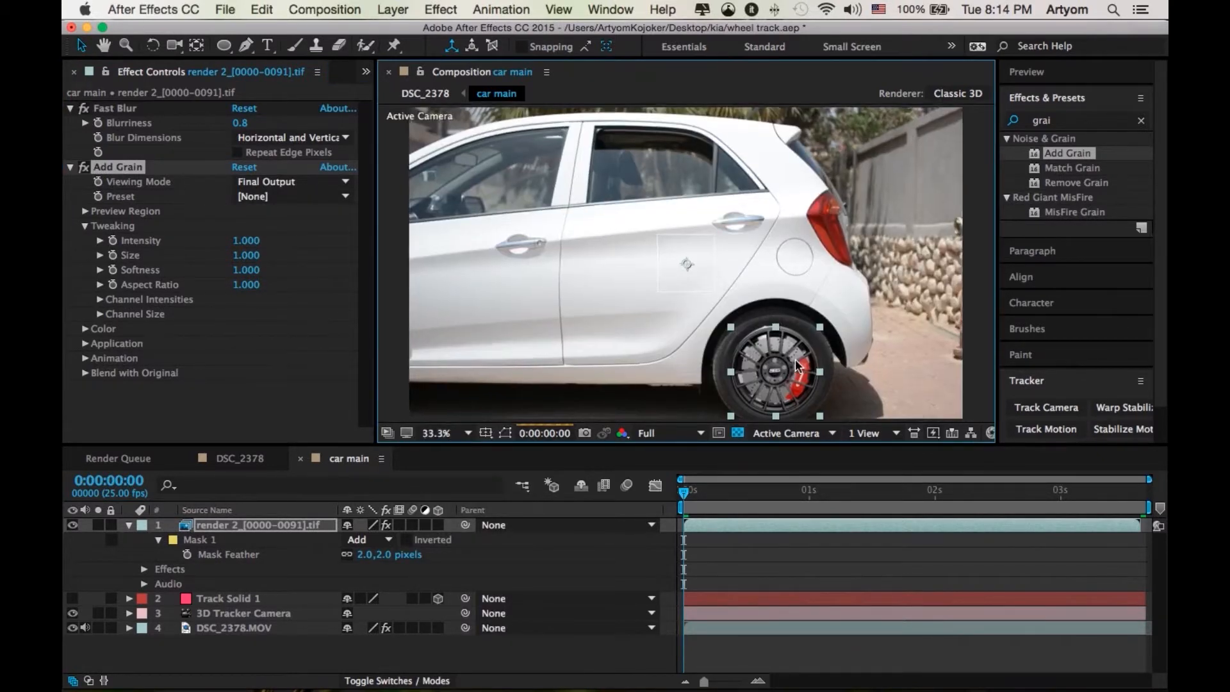
drag(824, 367, 544, 111)
scroll(660, 311, up, 1)
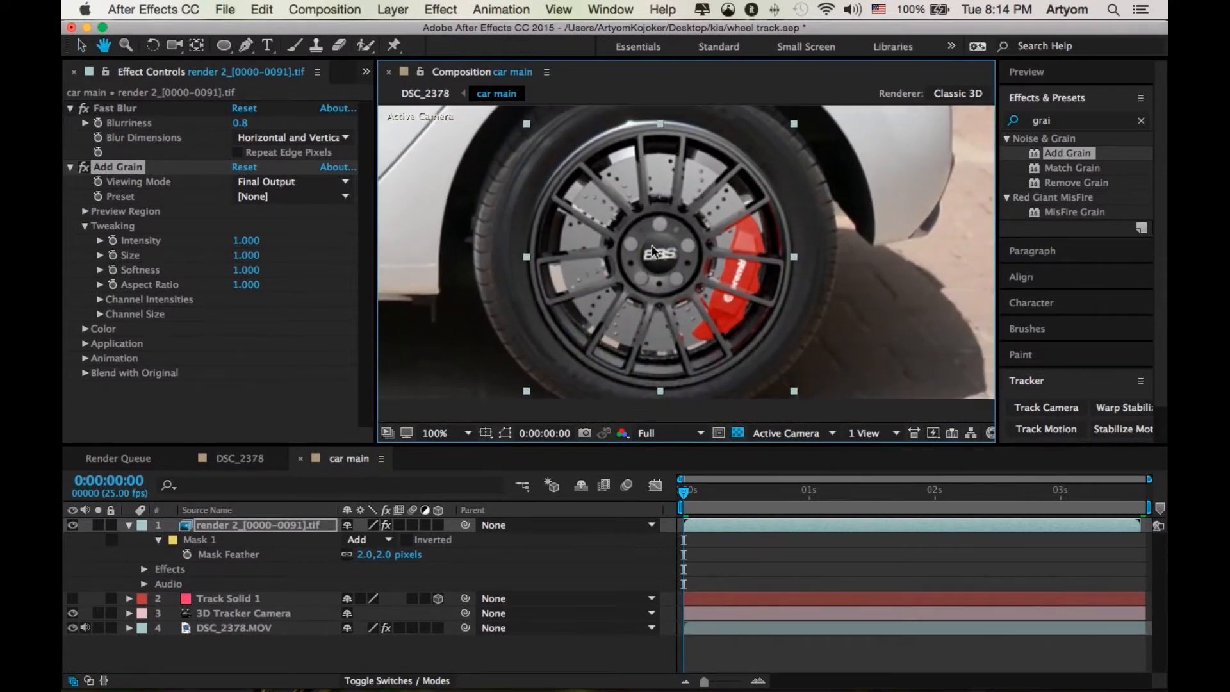
scroll(670, 241, up, 1)
scroll(678, 243, down, 2)
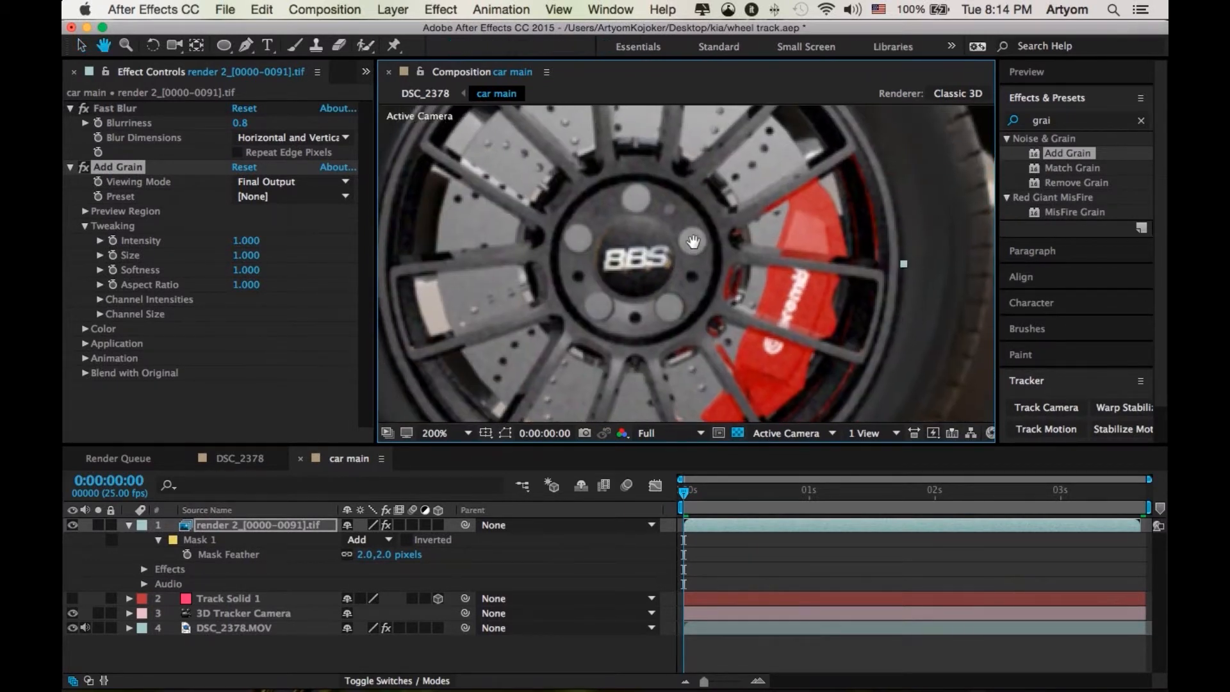
scroll(717, 269, up, 2)
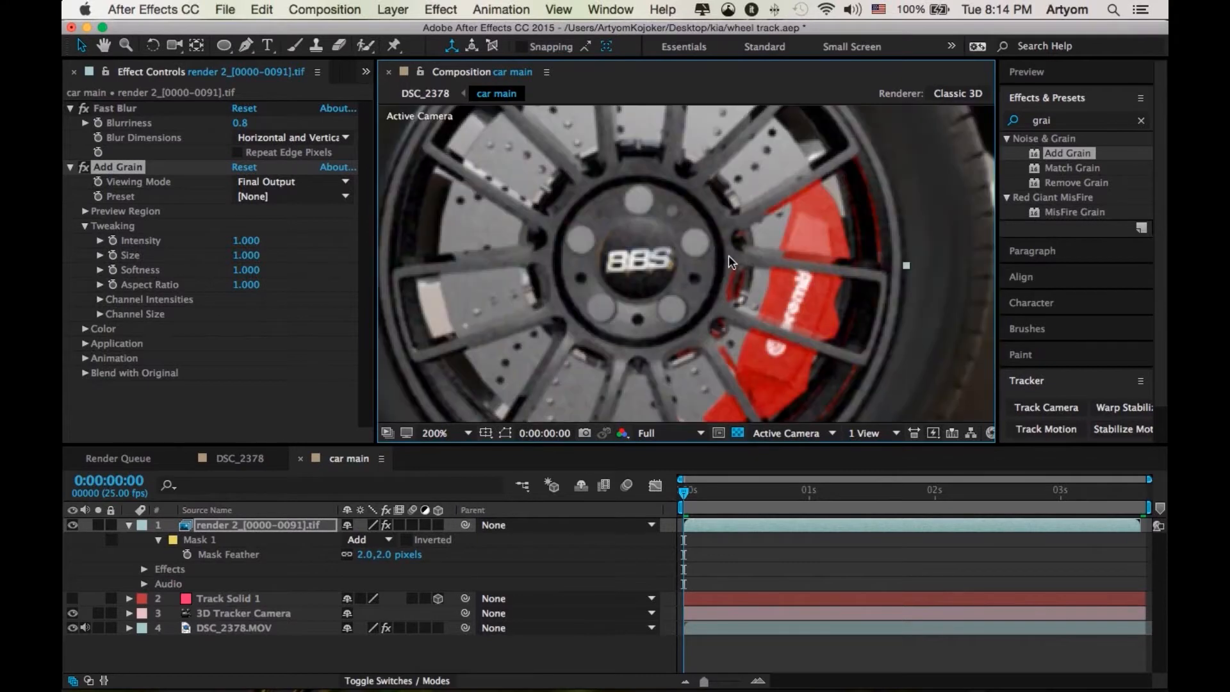
Try an Add Grain Size of 0.6 on the wheel, then restore Size and Intensity to 1
click(246, 255)
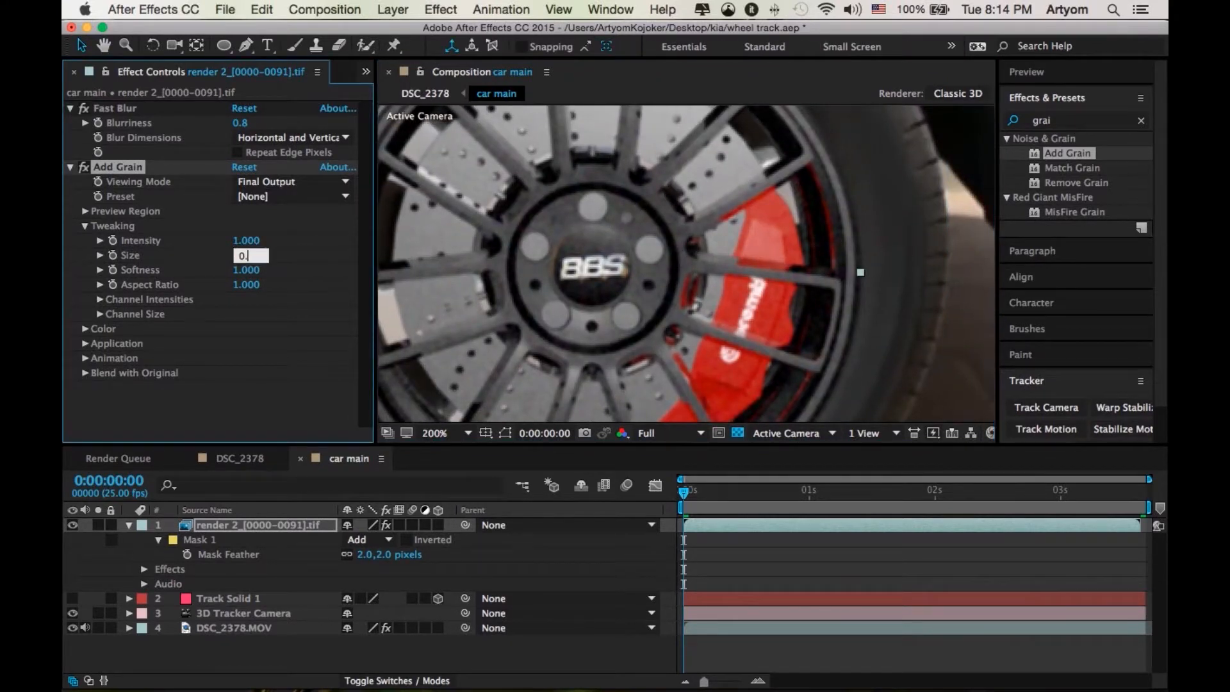
text(0.6)
click(268, 415)
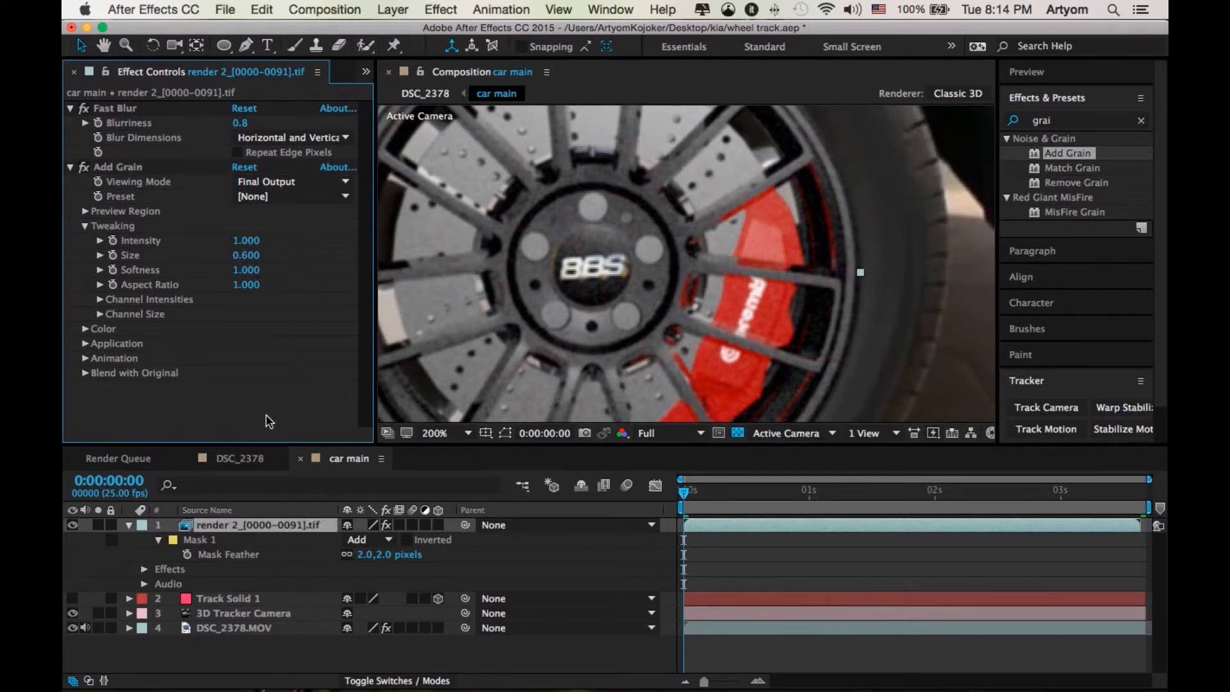
click(246, 255)
text(1)
click(275, 368)
click(244, 239)
text(1)
click(262, 394)
click(245, 241)
text(1)
click(280, 433)
Collapse the render 2 layer, fit the whole car in view and apply the Curves effect to the layer
click(128, 525)
click(417, 434)
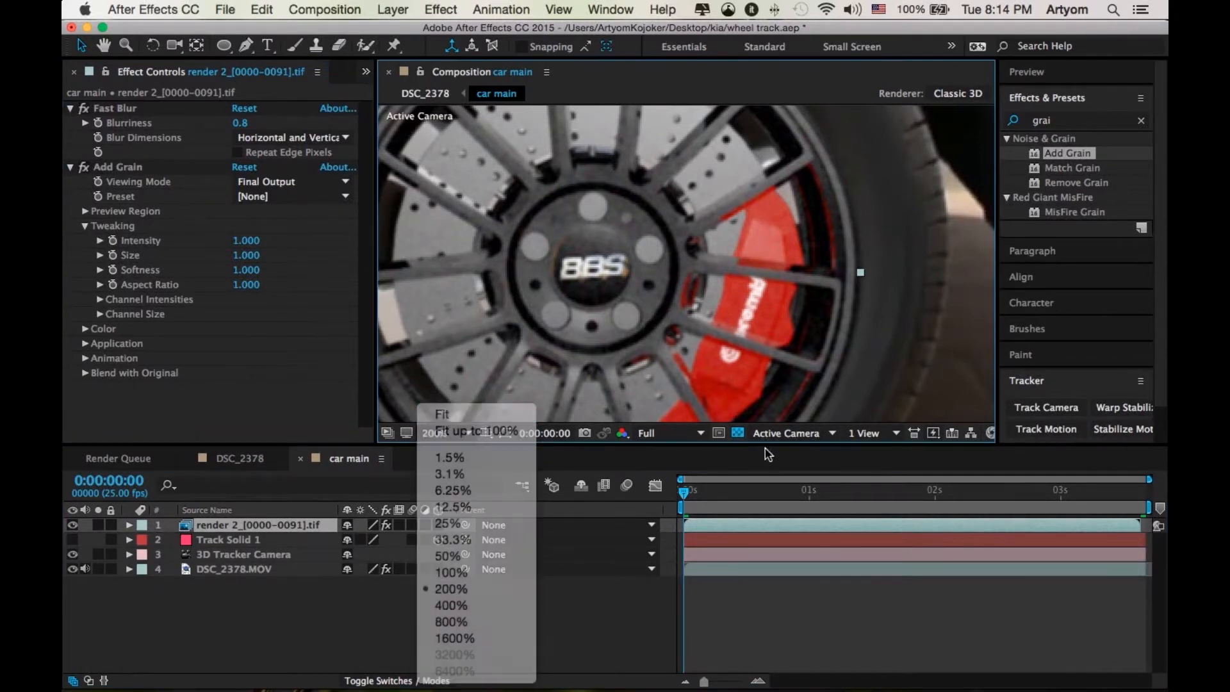
click(436, 410)
click(547, 638)
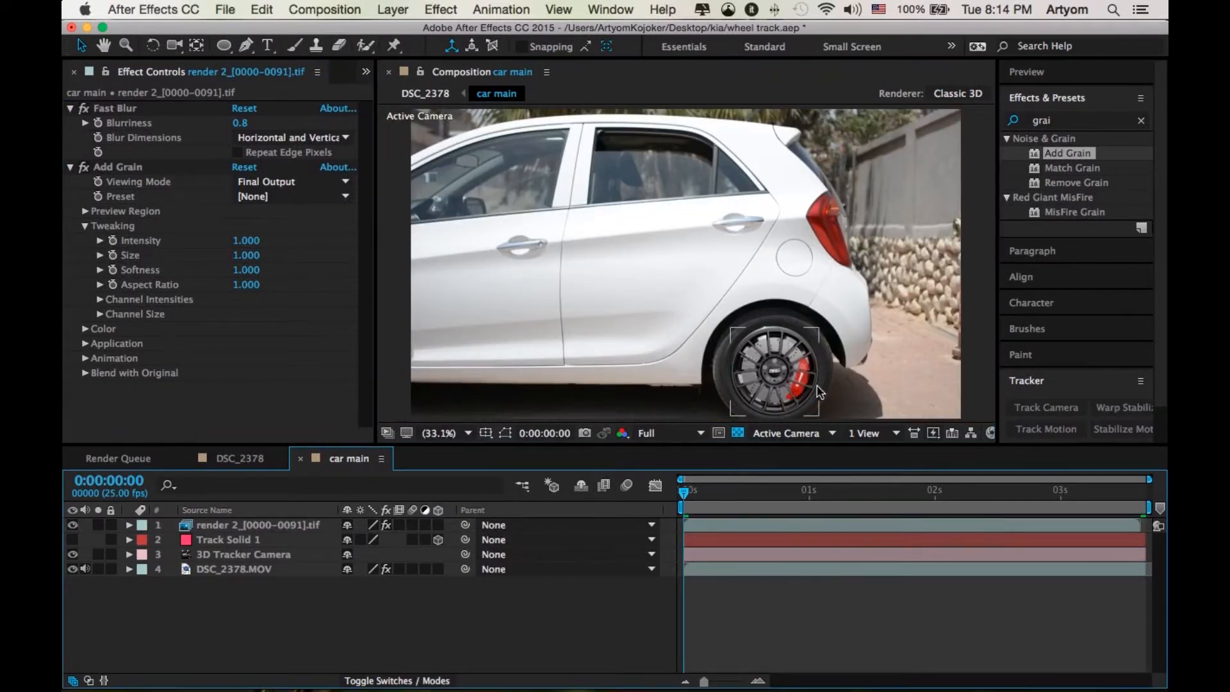
click(1063, 120)
text(c)
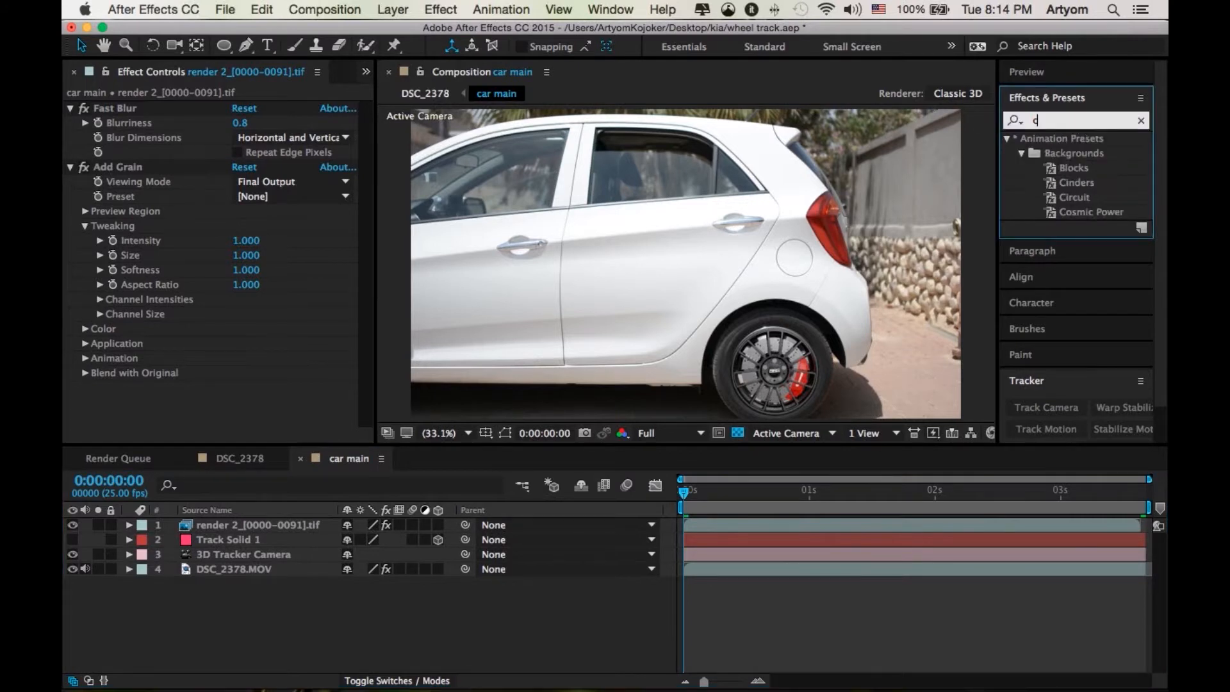
text(urve)
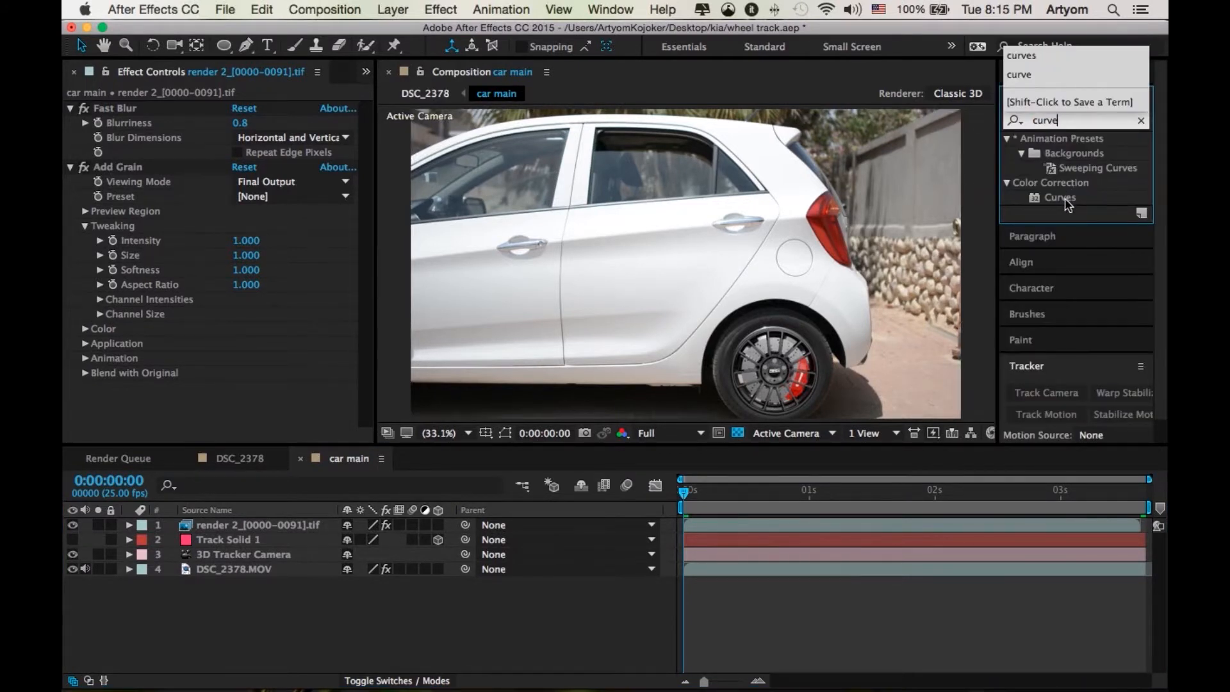
click(276, 524)
drag(1060, 197, 192, 182)
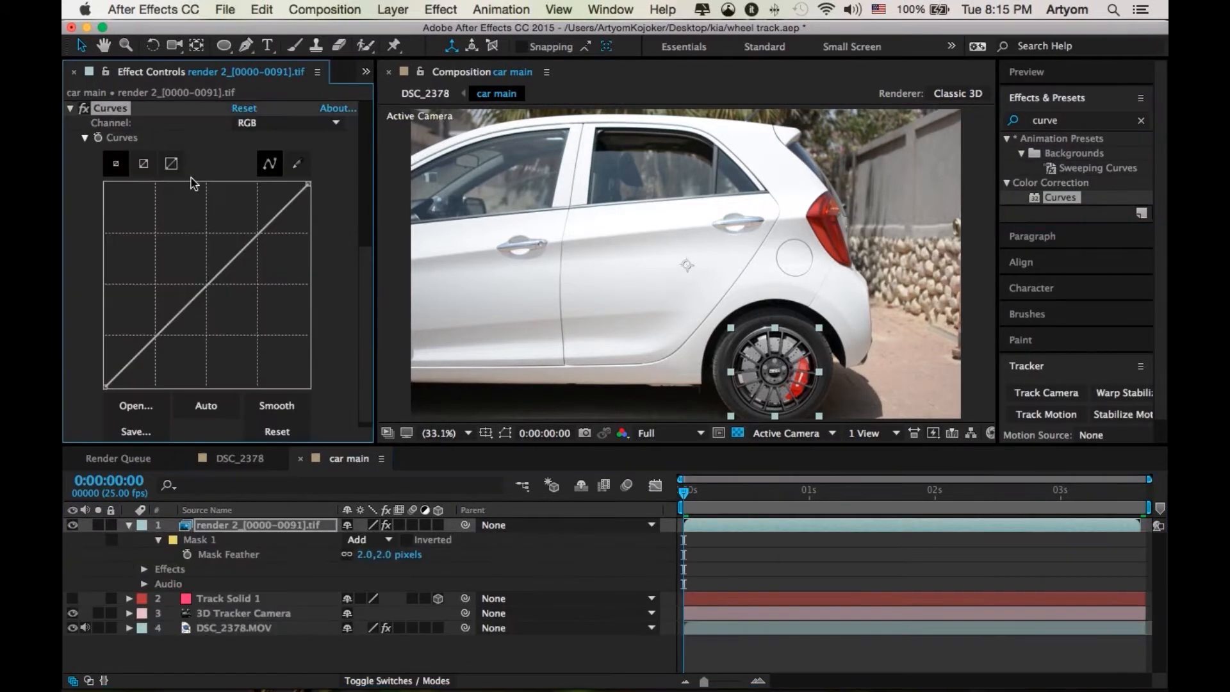
Darken the wheel by bending the RGB curve downward slightly above its middle, and collapse the layer
drag(228, 267, 242, 280)
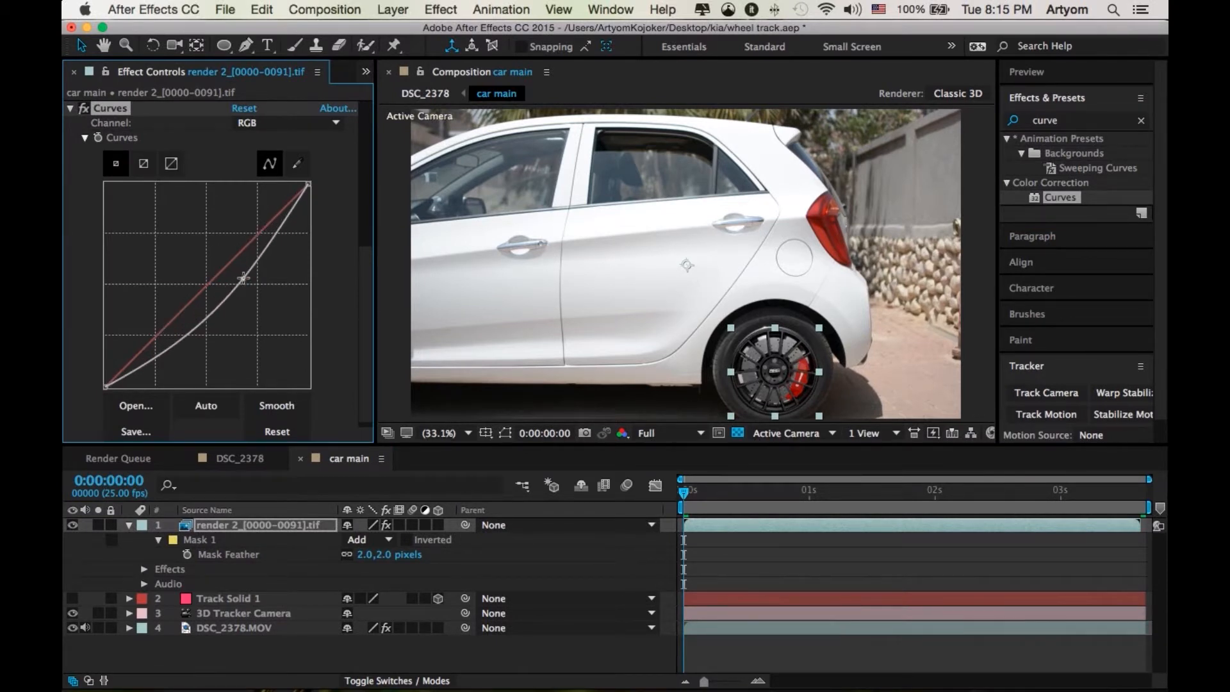
click(435, 640)
click(129, 525)
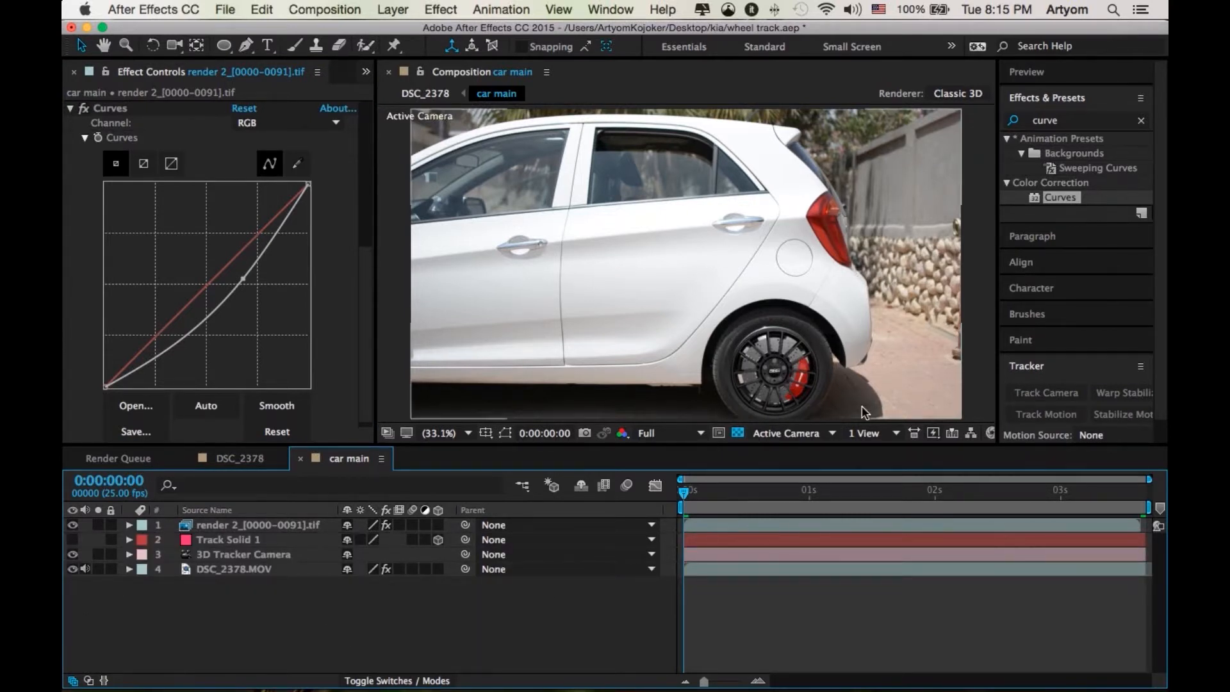
Add an Inner Shadow layer style to the render 2 layer
scroll(811, 367, up, 3)
key(space)
drag(814, 368, 734, 169)
click(272, 526)
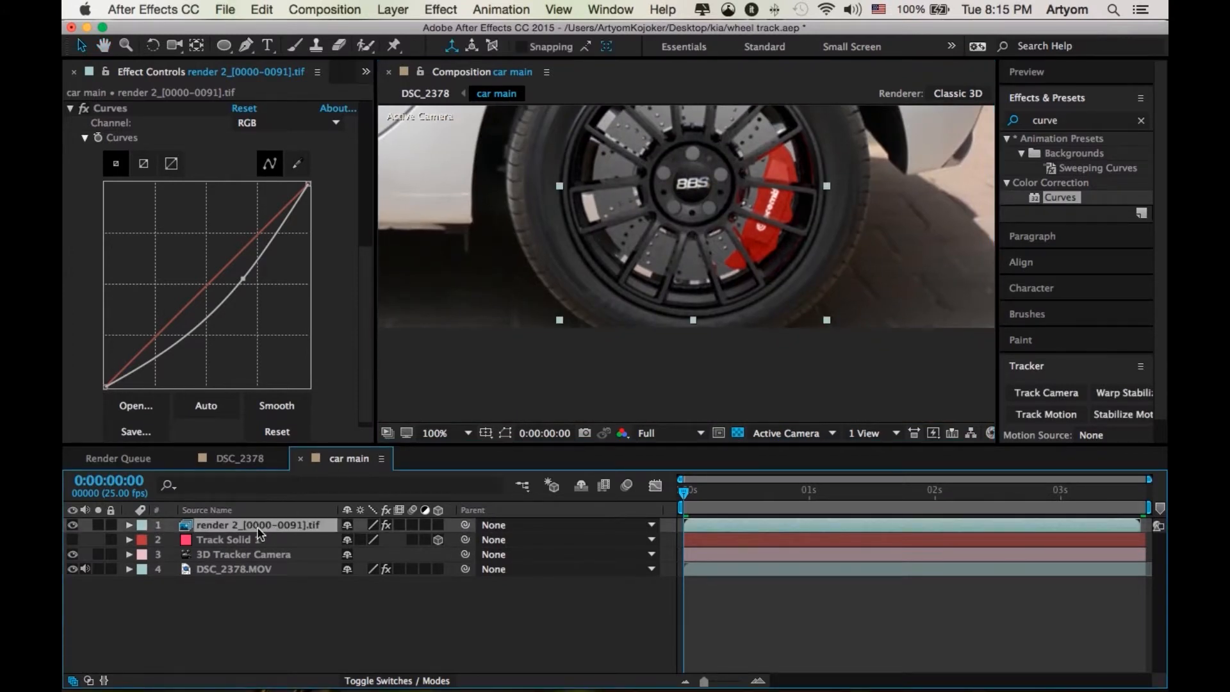
right_click(257, 526)
mouse_move(337, 257)
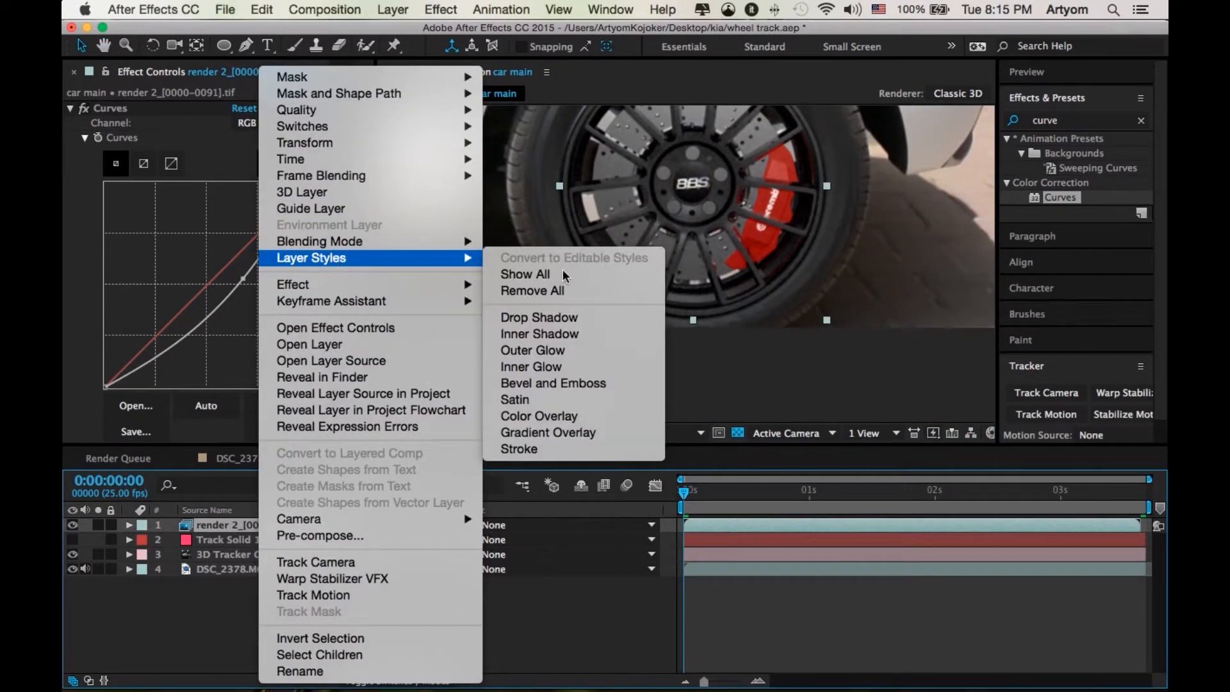
click(557, 333)
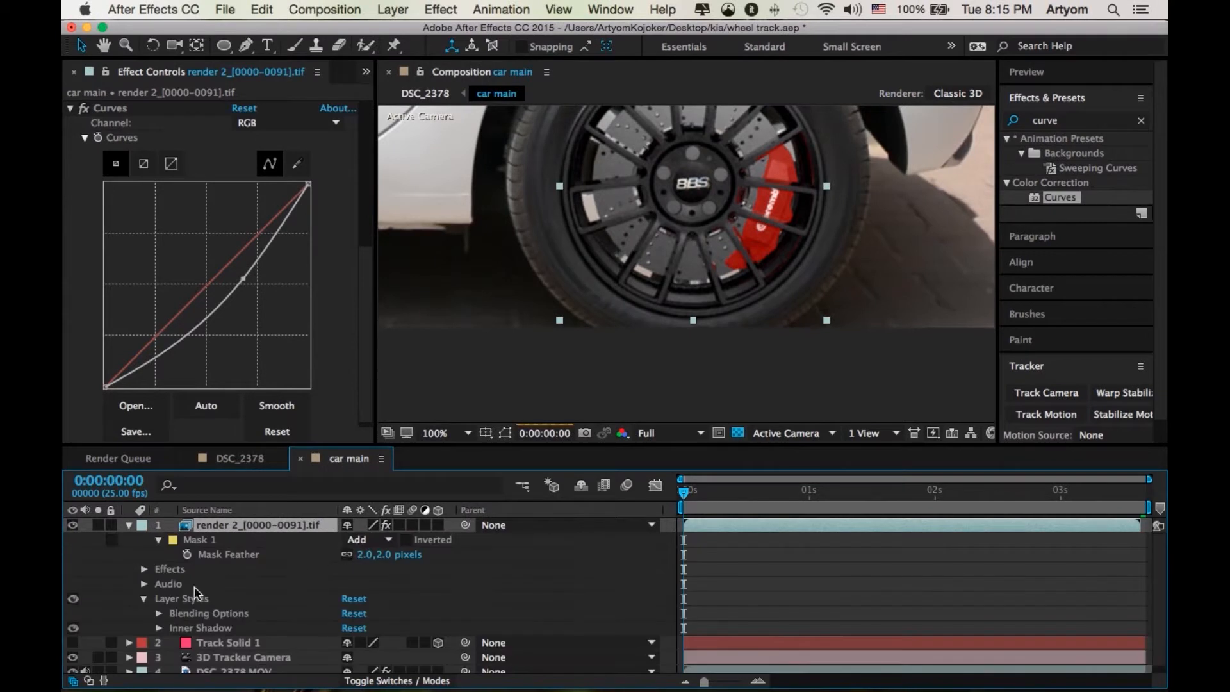
Set the Inner Shadow's Distance to 0 and Size to 40, and collapse the layer styles
click(159, 627)
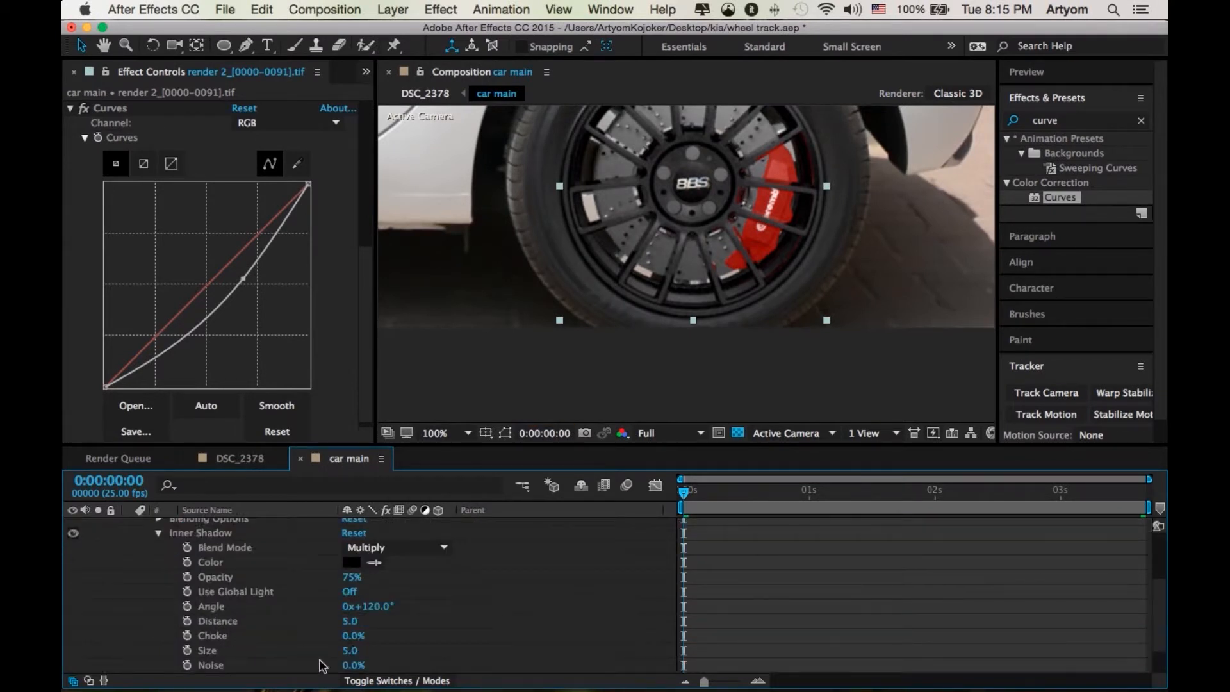
scroll(359, 664, down, 3)
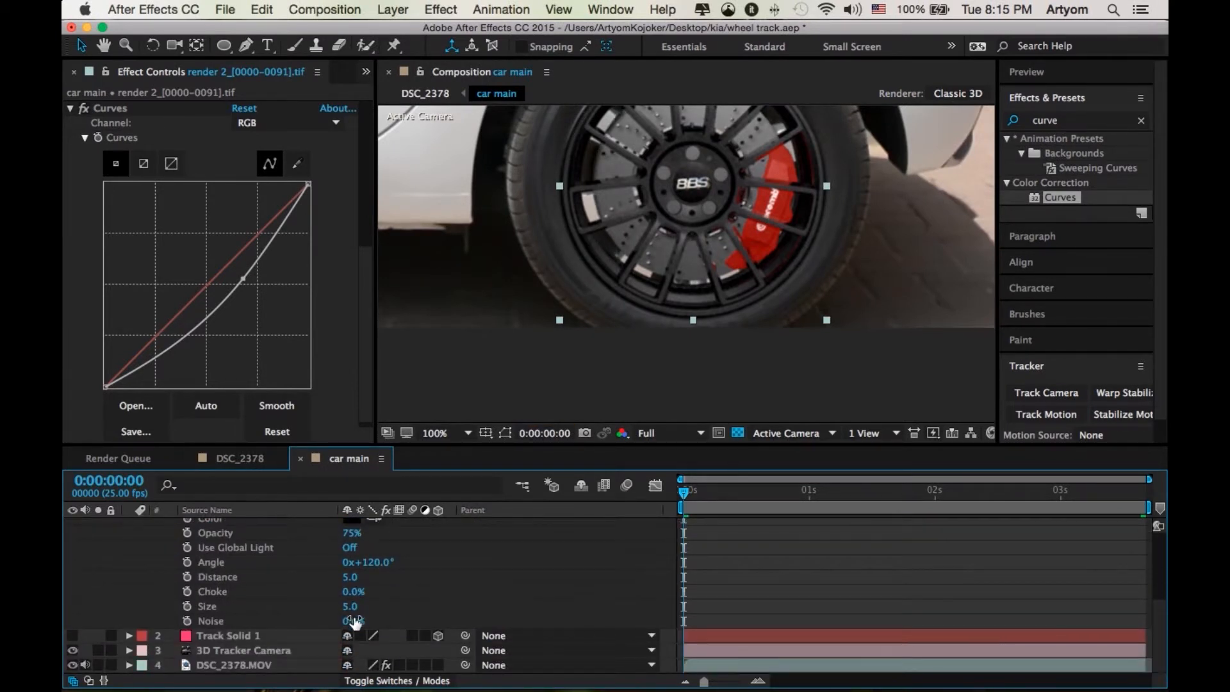
drag(351, 577, 262, 577)
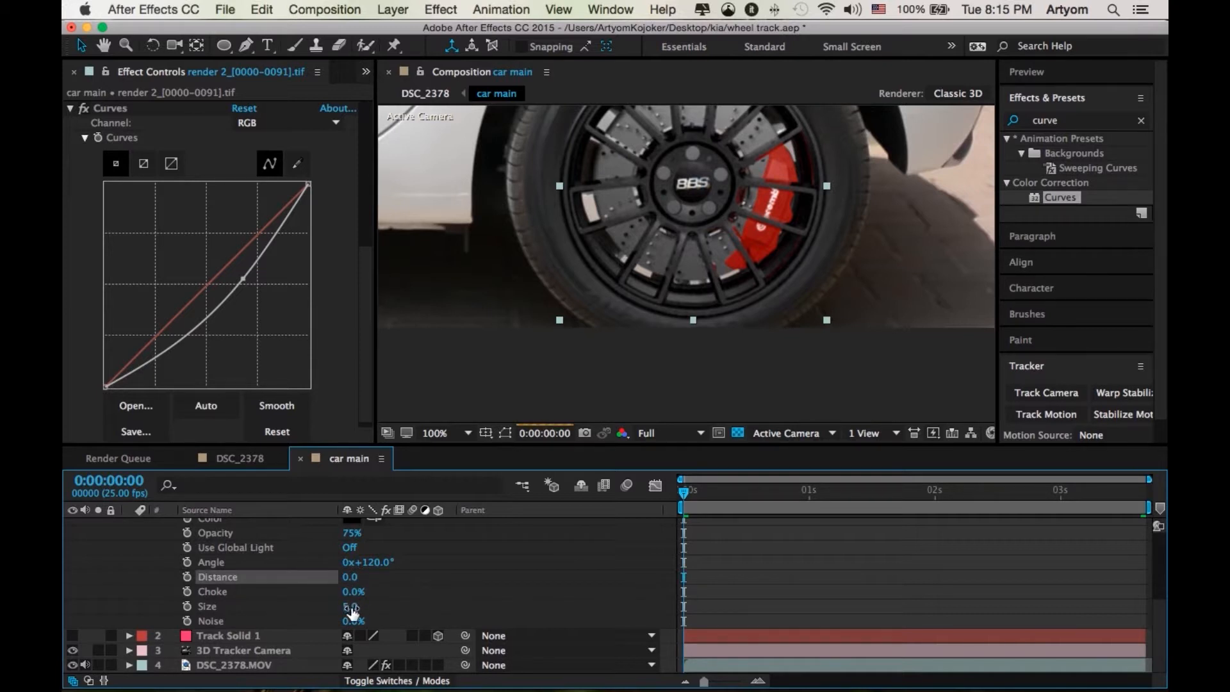
drag(351, 612, 379, 605)
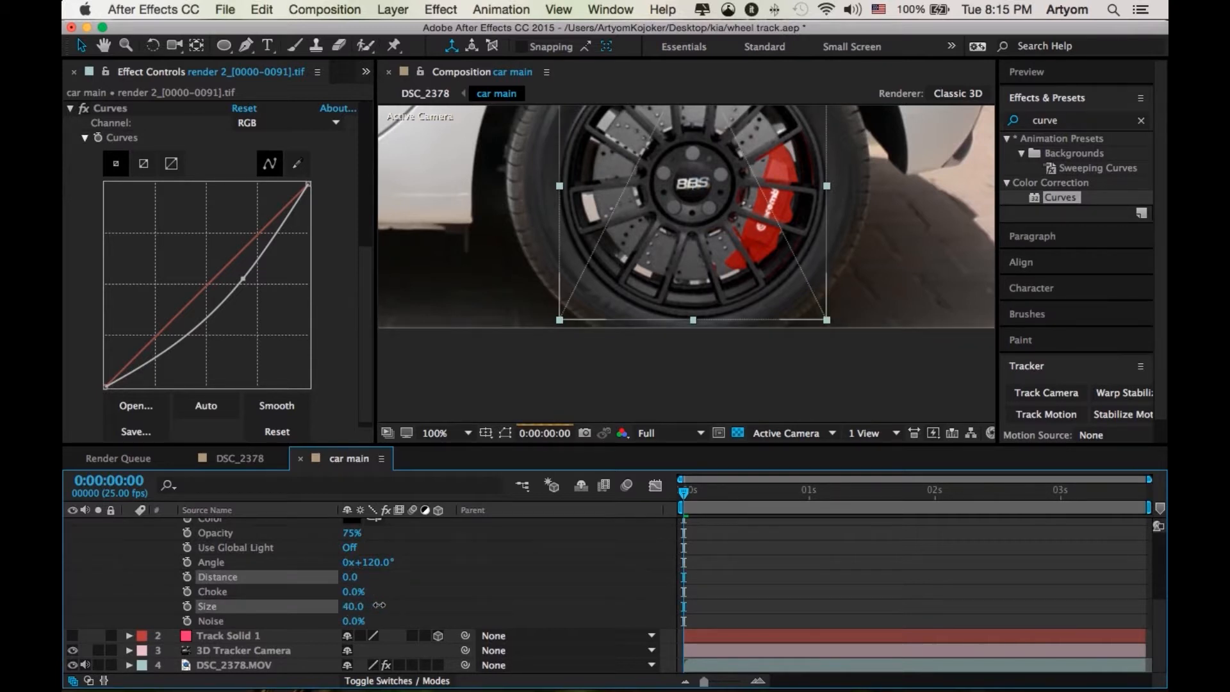
drag(689, 207, 682, 264)
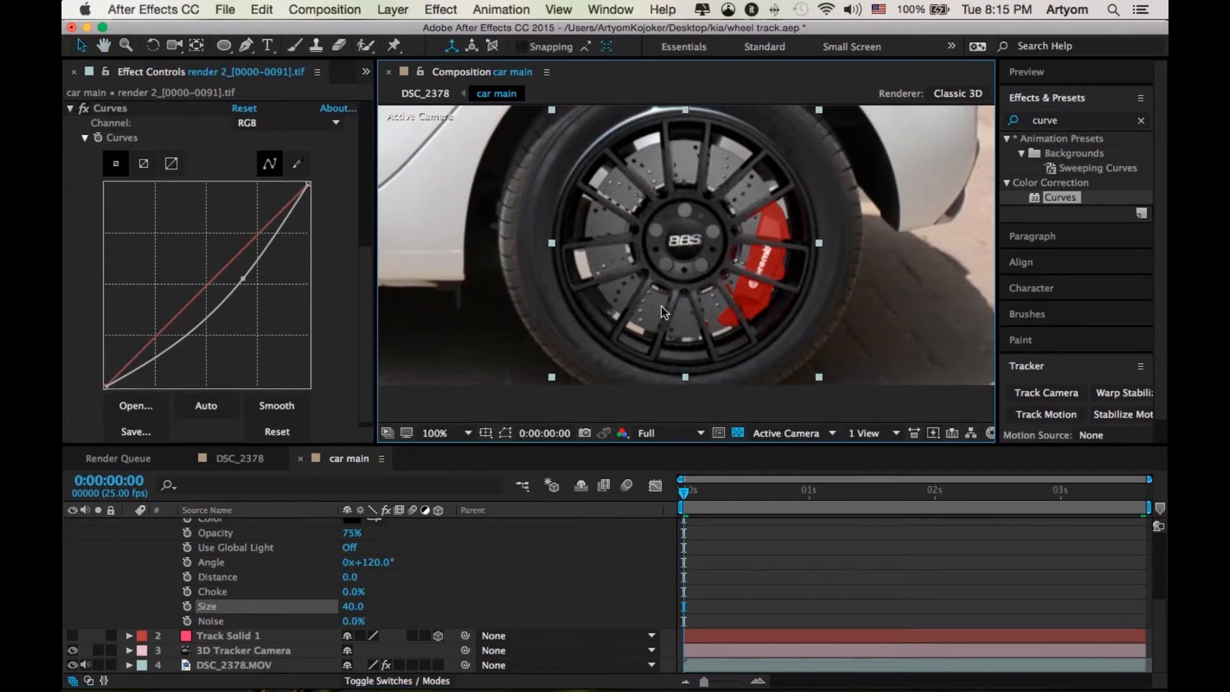
scroll(254, 573, up, 3)
click(160, 555)
scroll(166, 554, up, 3)
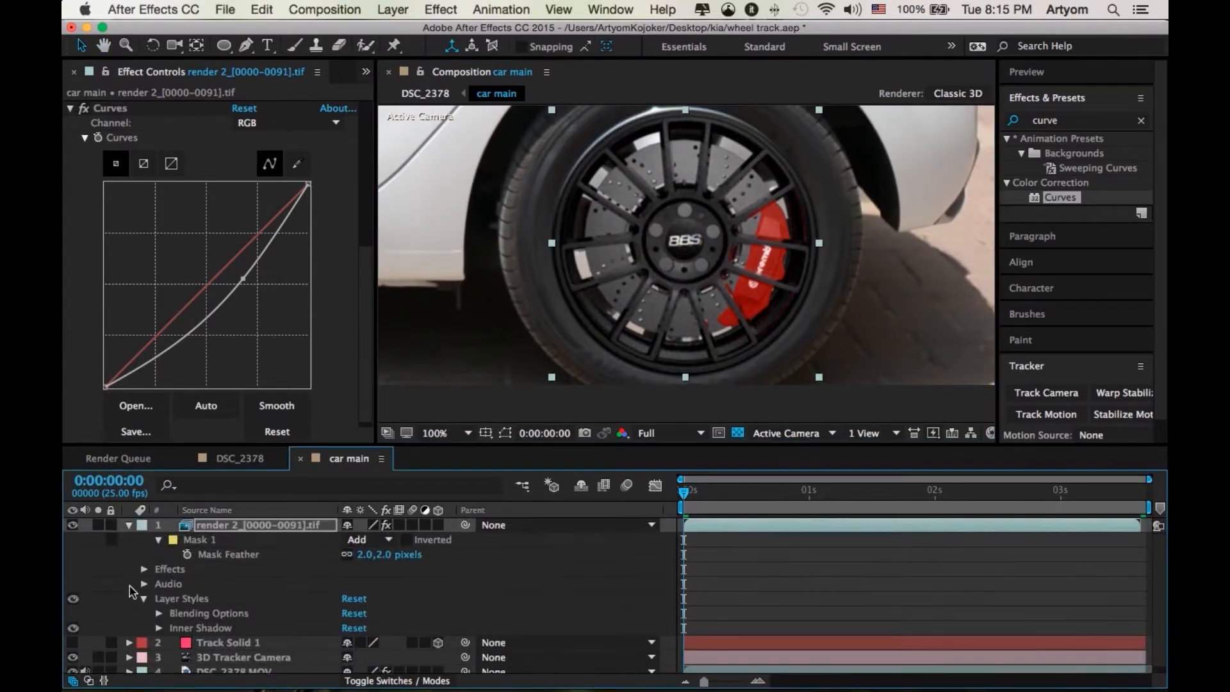
click(143, 597)
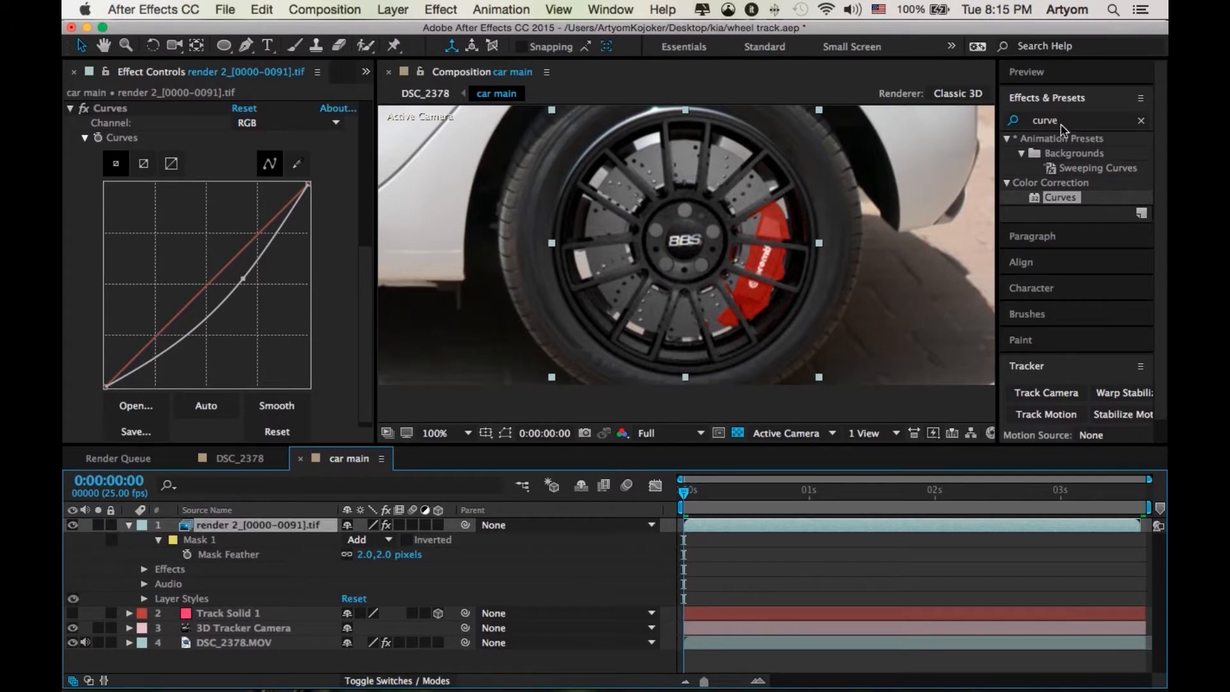
Apply the Drop Shadow effect to the render 2 layer
click(1014, 120)
text(drop s)
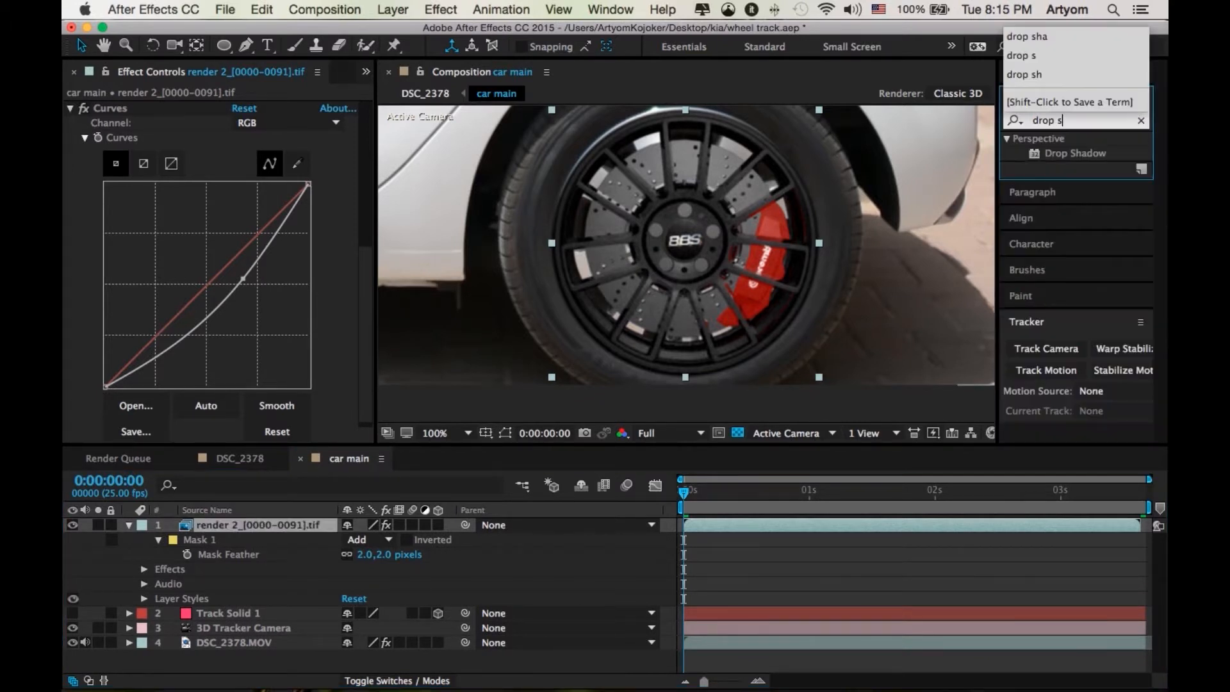
double_click(1086, 154)
scroll(79, 162, up, 1)
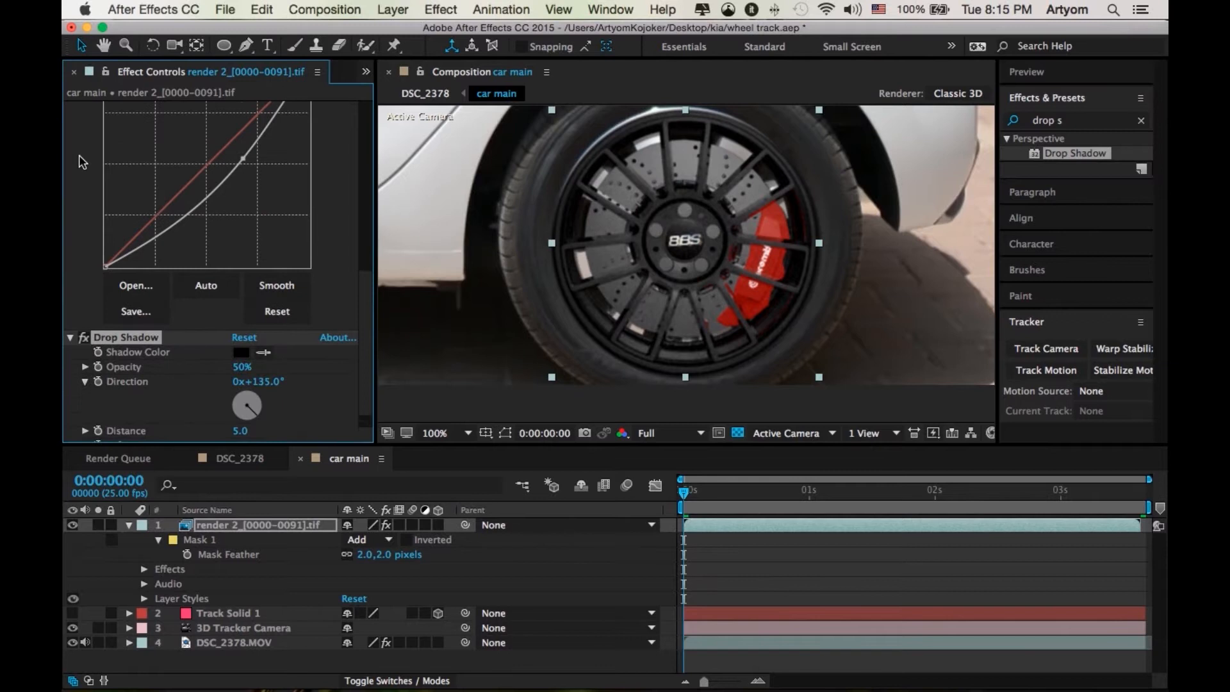
Collapse the other effects and set the Drop Shadow's Distance to 0, Softness to 87 and Opacity to 95%
scroll(79, 163, up, 8)
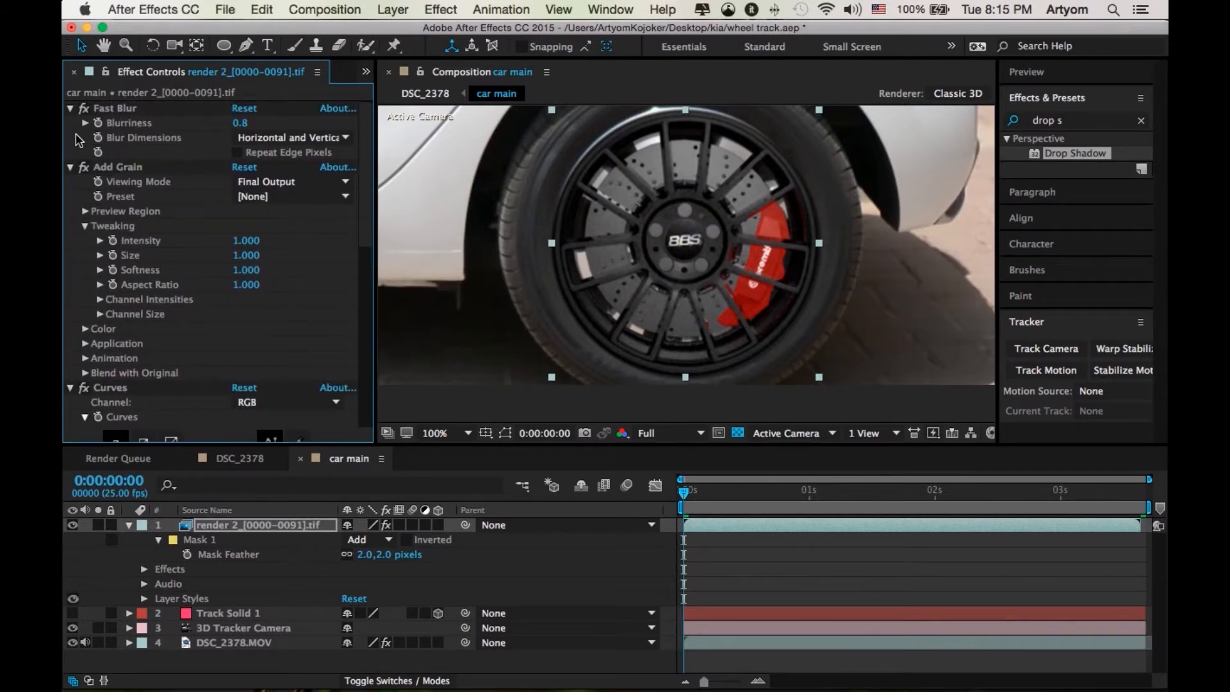
key(super+a)
click(70, 109)
click(109, 208)
click(70, 153)
drag(244, 247, 311, 256)
drag(243, 182, 346, 186)
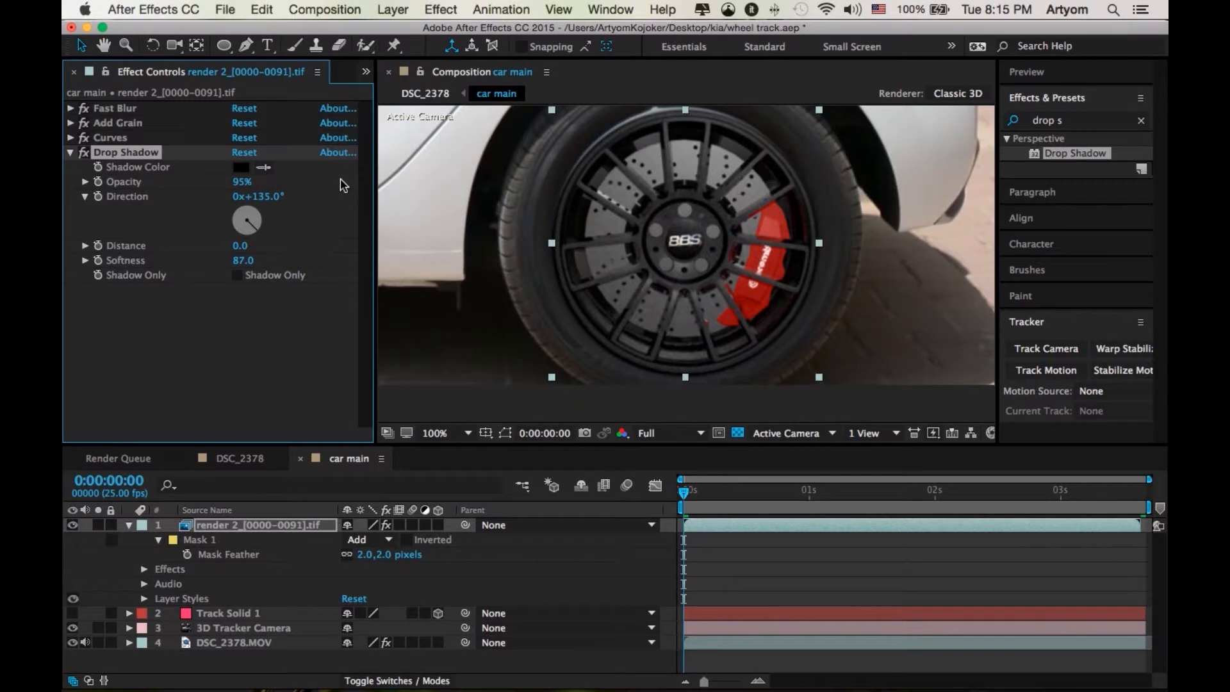
Toggle the Drop Shadow effect off and on to compare the wheel with and without its shadow
click(82, 153)
click(81, 153)
click(82, 153)
click(82, 153)
click(82, 153)
Collapse the render 2 layer, deselect it and scrub through the timeline to check the wheel against the whole car
click(128, 525)
click(463, 430)
click(464, 418)
click(605, 656)
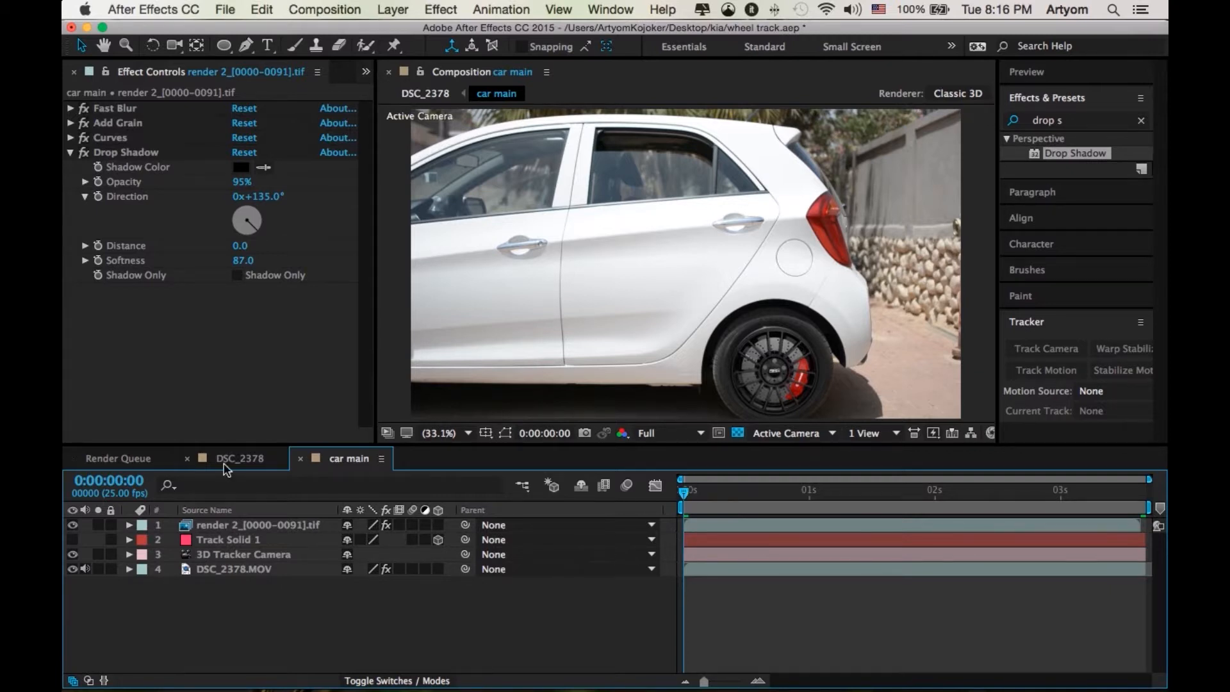
drag(684, 492, 974, 494)
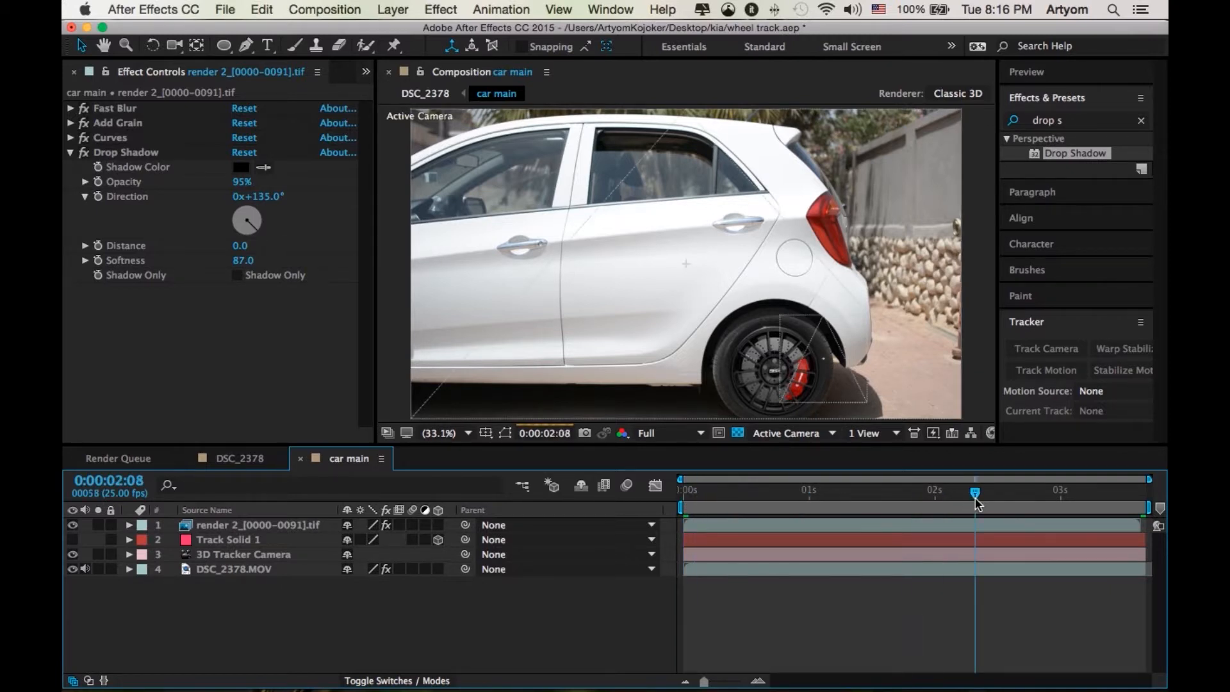
drag(974, 493, 690, 487)
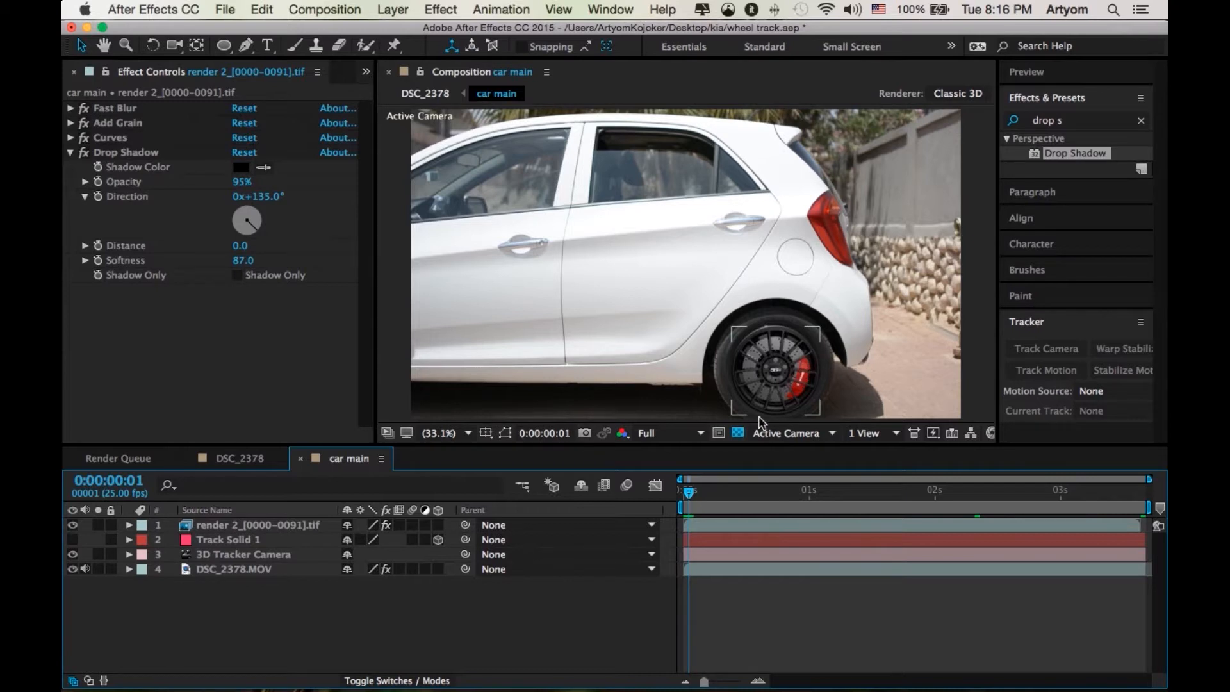
Switch to Cinema 4D to look at the wheel scene and return to After Effects
key(super+Tab)
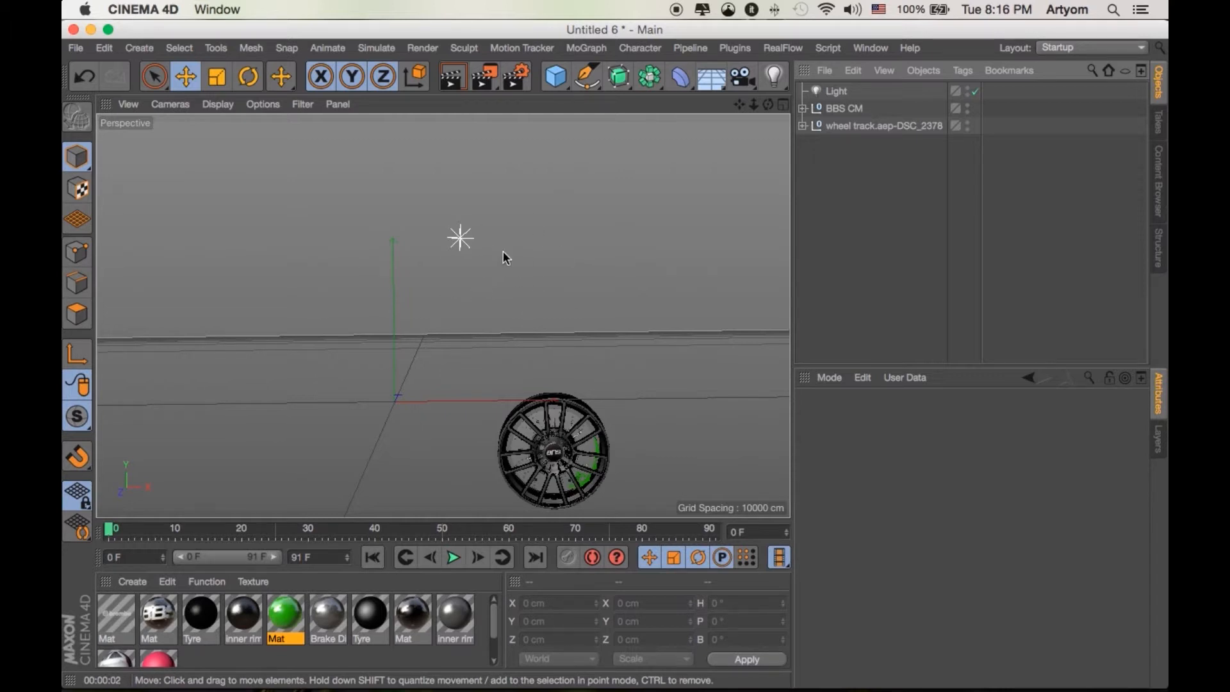
key(super+Tab)
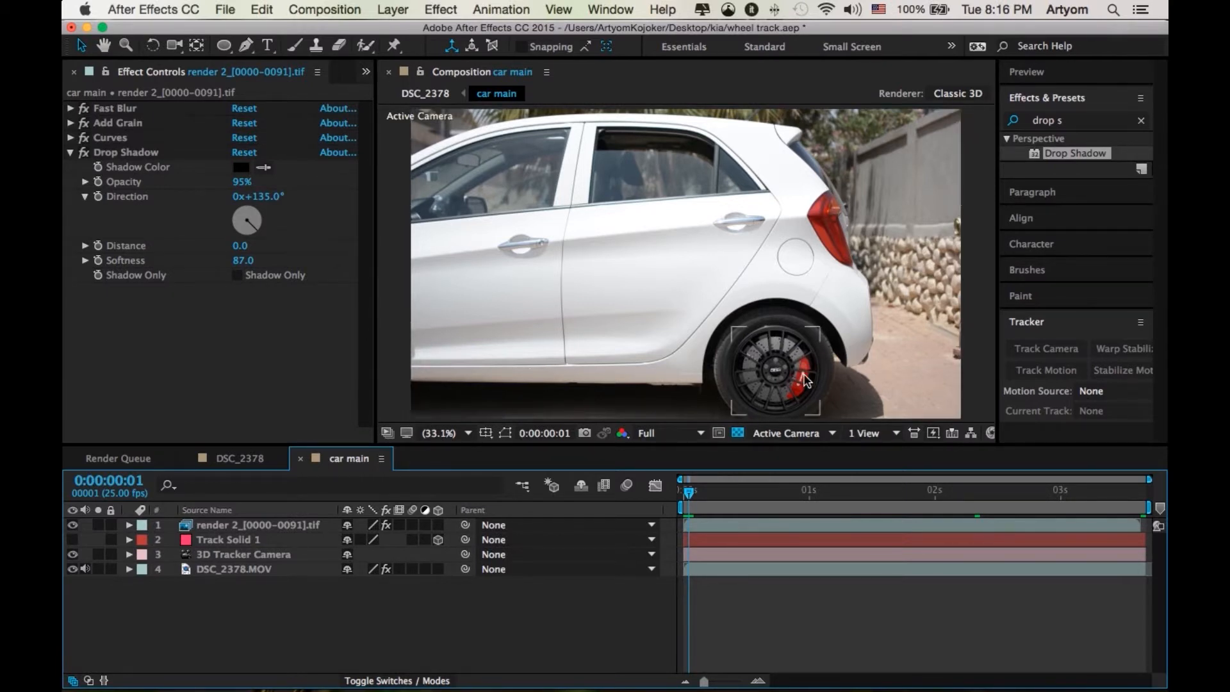
Apply the Change to Color effect to the render 2 layer and sample the red brake caliper as its From colour
key(slash)
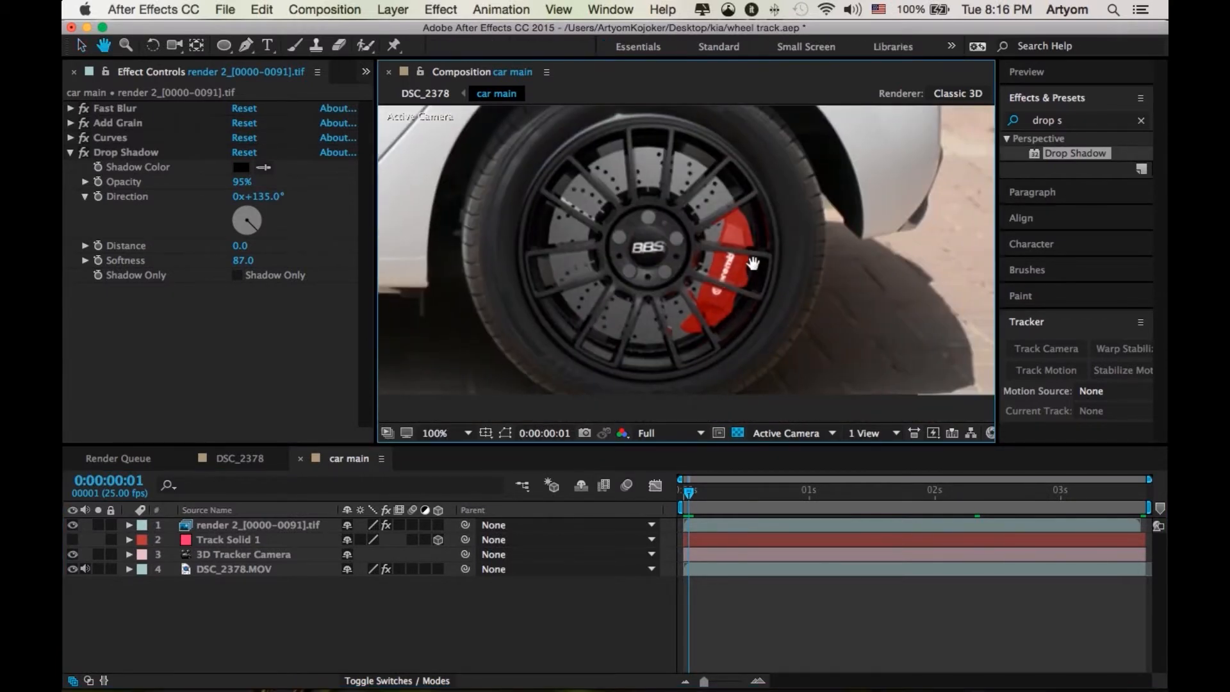
click(295, 526)
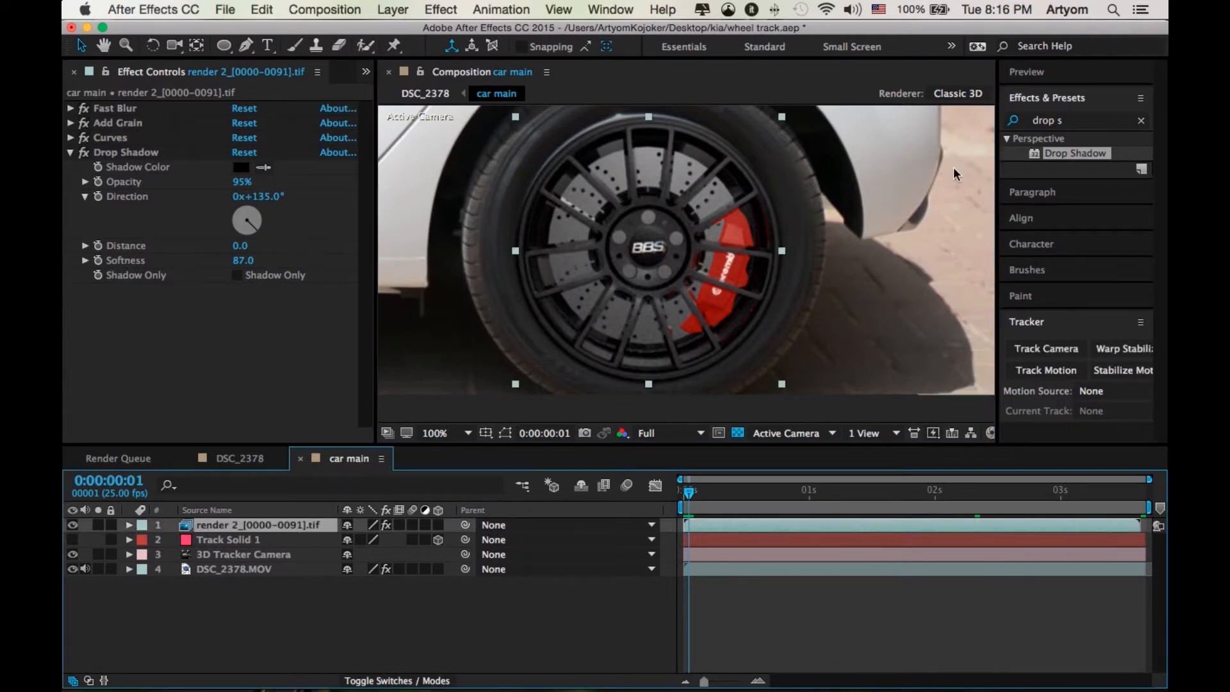
drag(1081, 121, 920, 99)
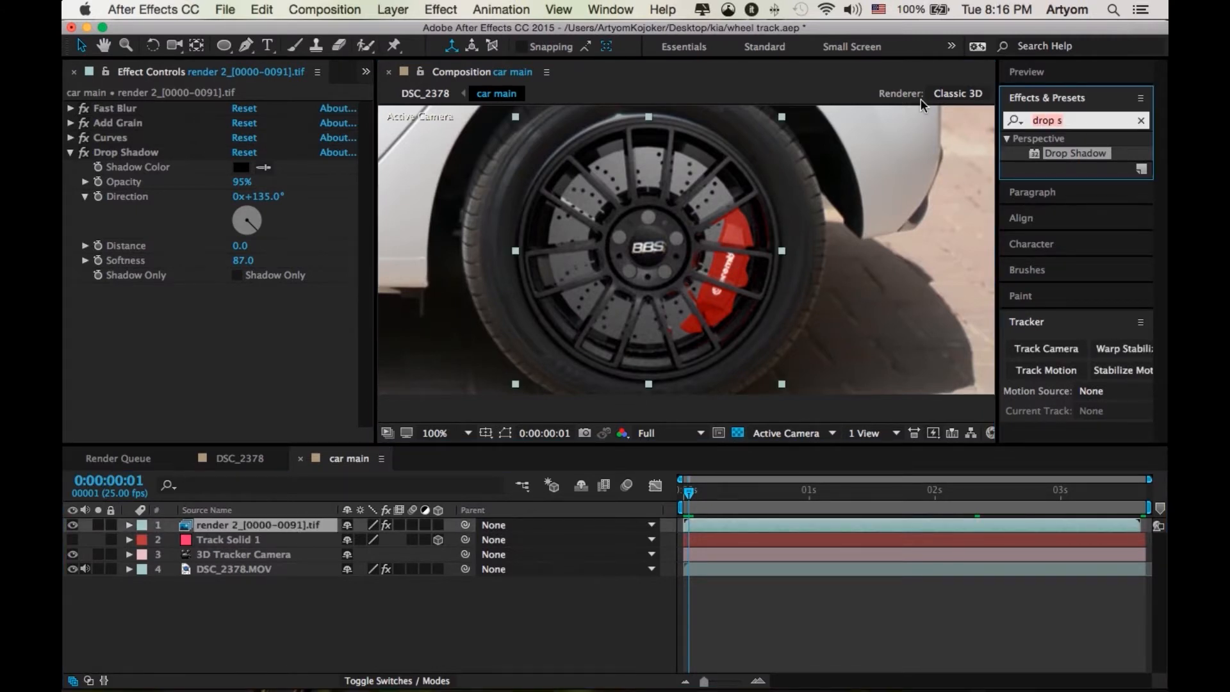
text(change)
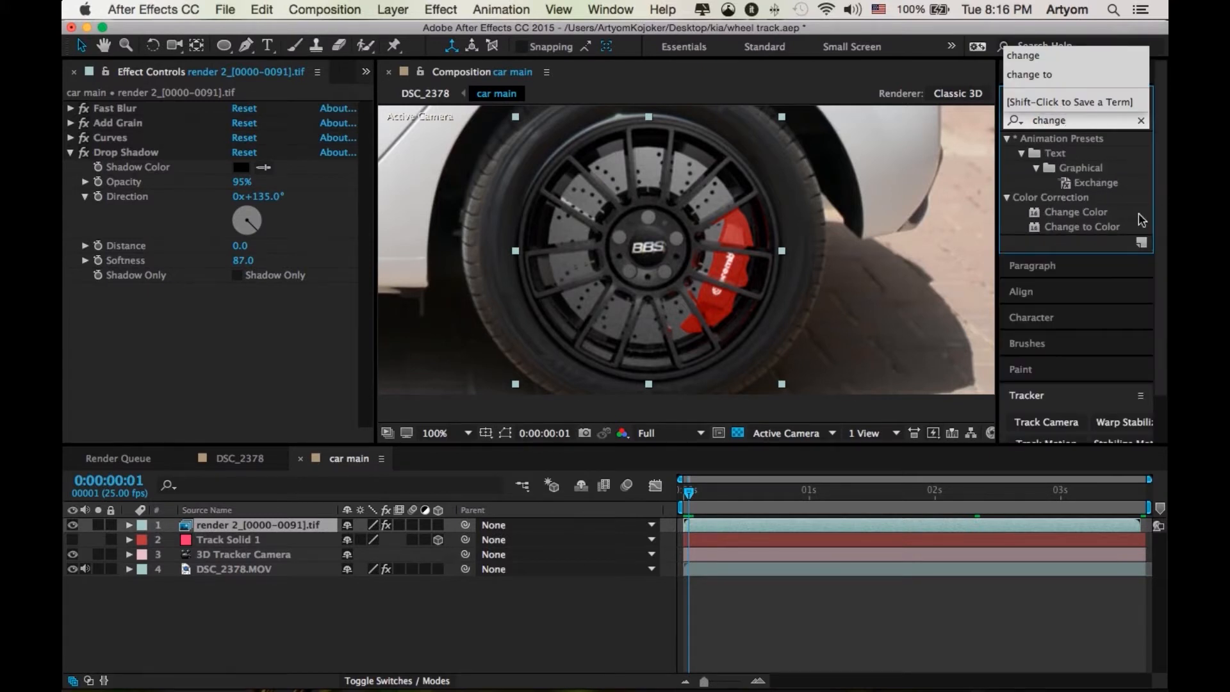
double_click(1093, 225)
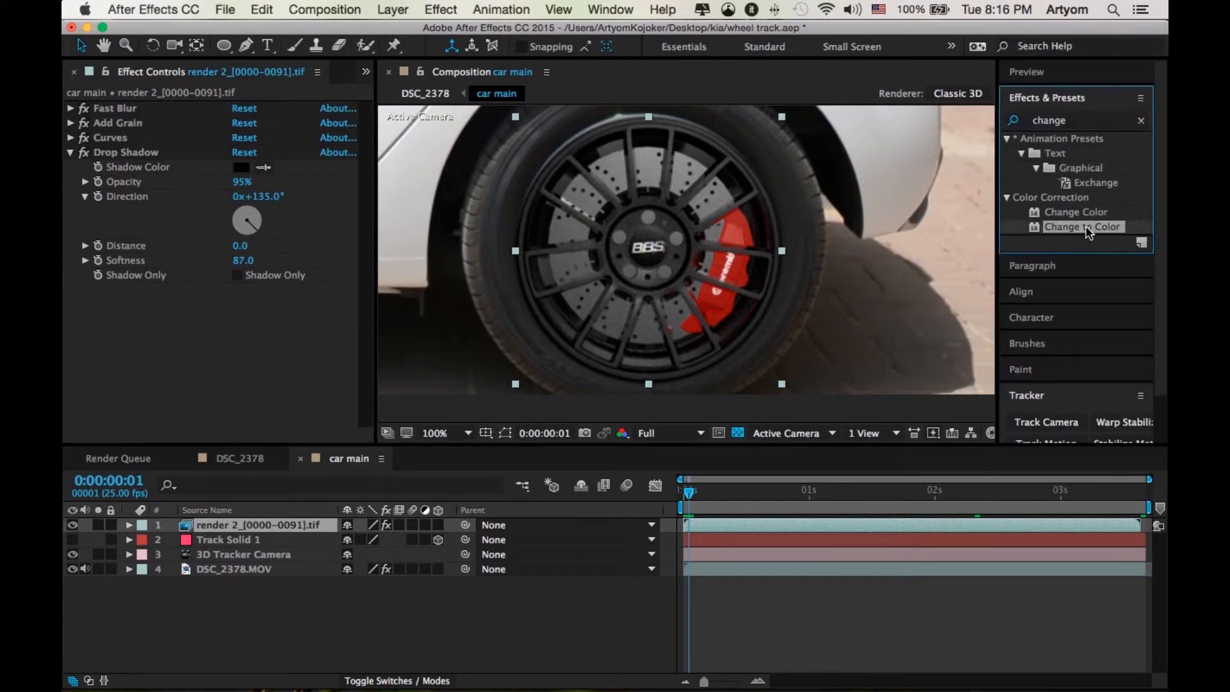
click(265, 302)
click(741, 278)
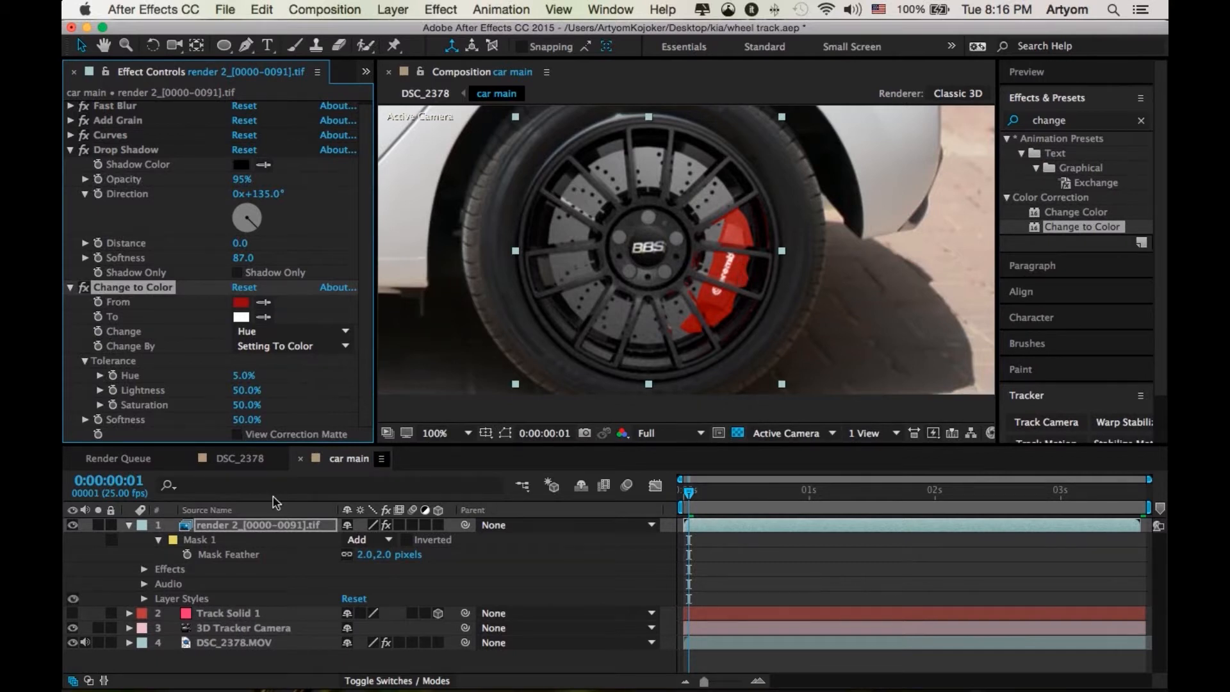
Try green 47FF00 as the Change to Color effect's To colour and settle on blue for the brake caliper
click(242, 316)
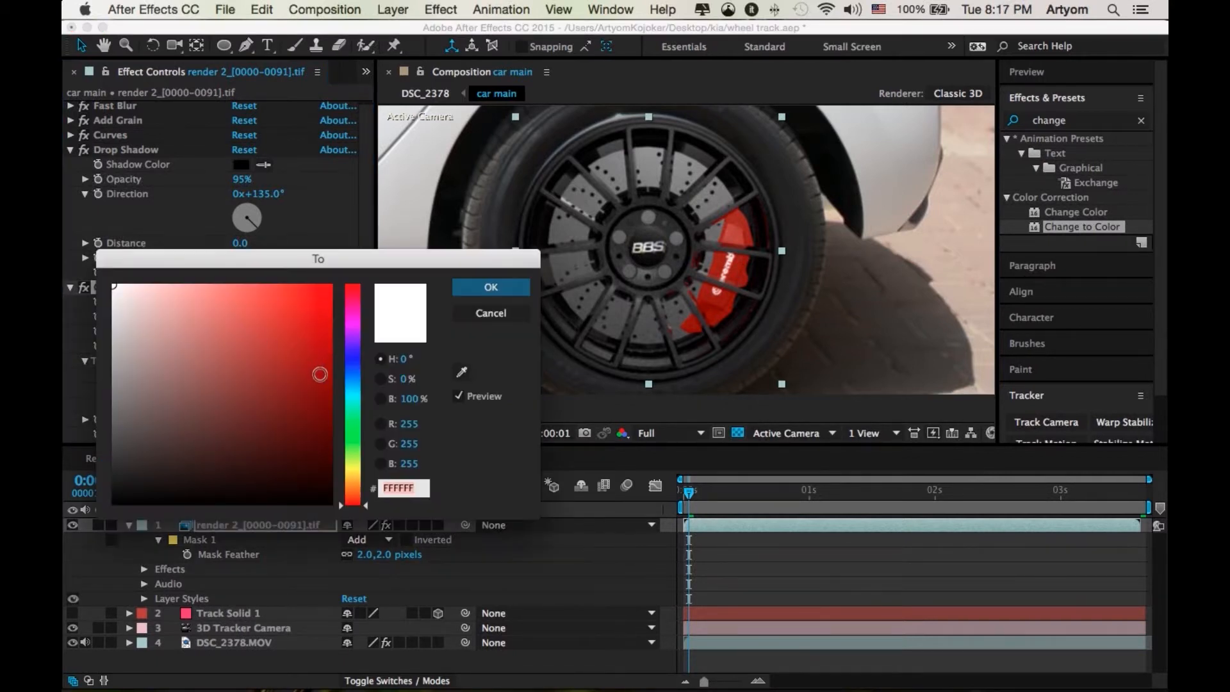
click(313, 340)
click(351, 442)
click(324, 315)
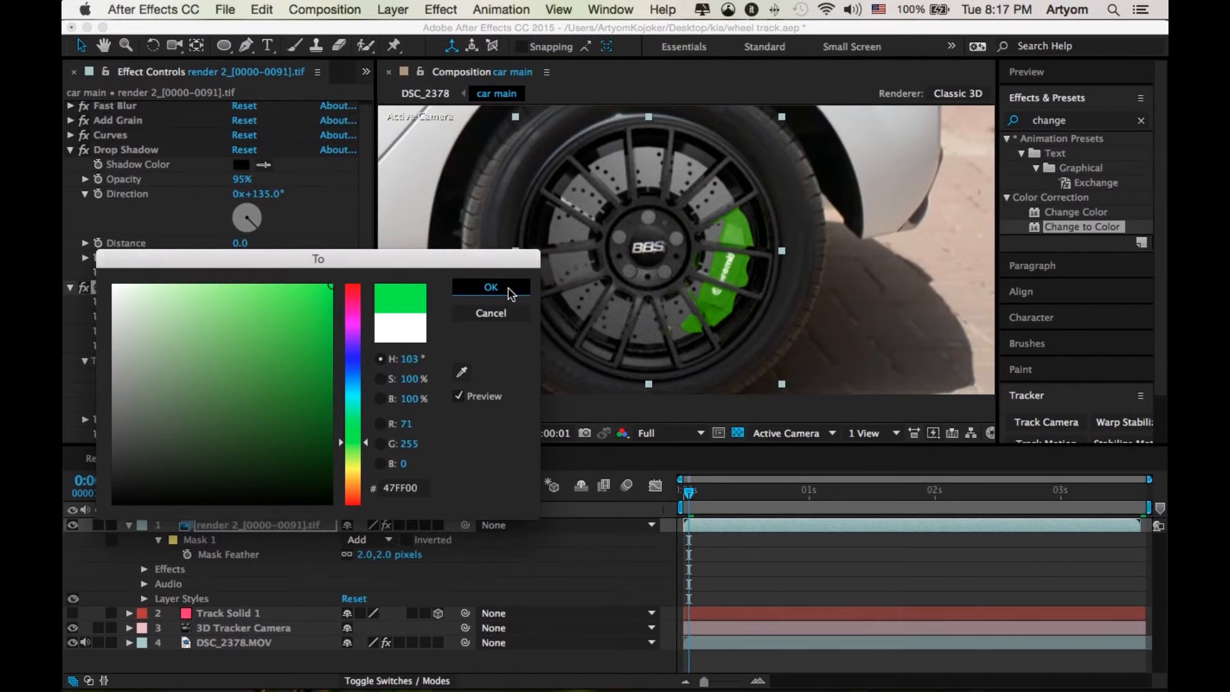
click(490, 287)
click(241, 317)
drag(352, 439, 353, 363)
click(478, 289)
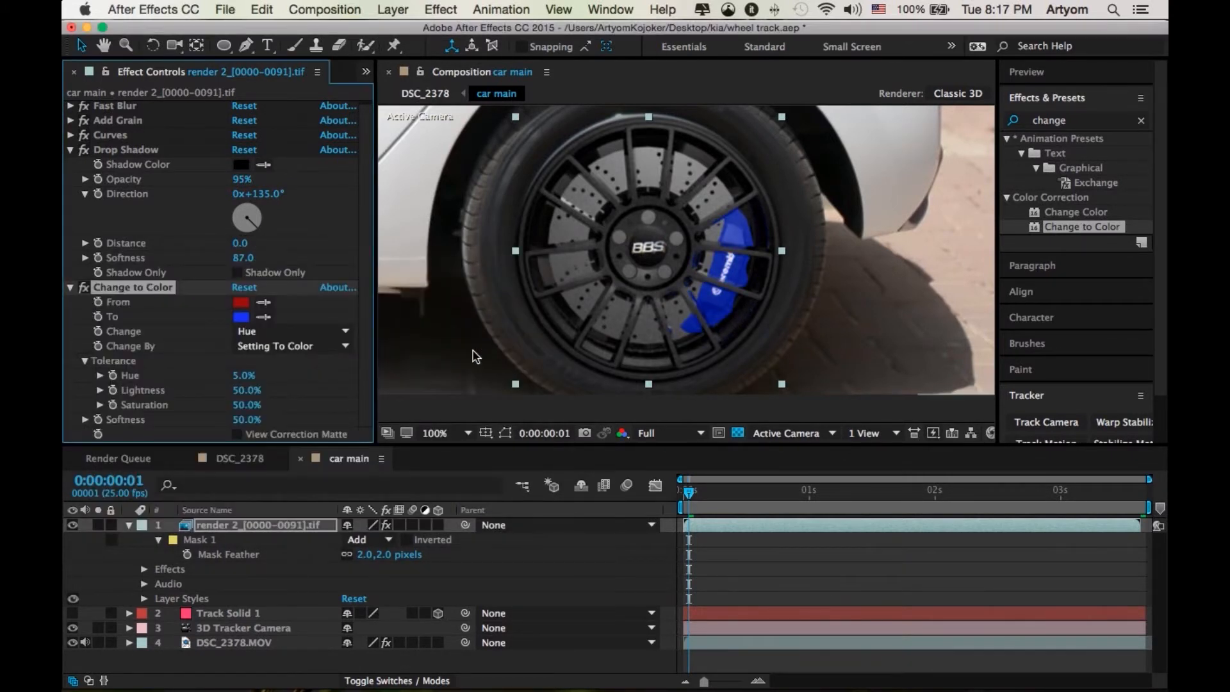
Set the Change to Color tolerances to 25.5% for Hue and 13% for Lightness
drag(244, 375, 295, 374)
drag(181, 385, 97, 384)
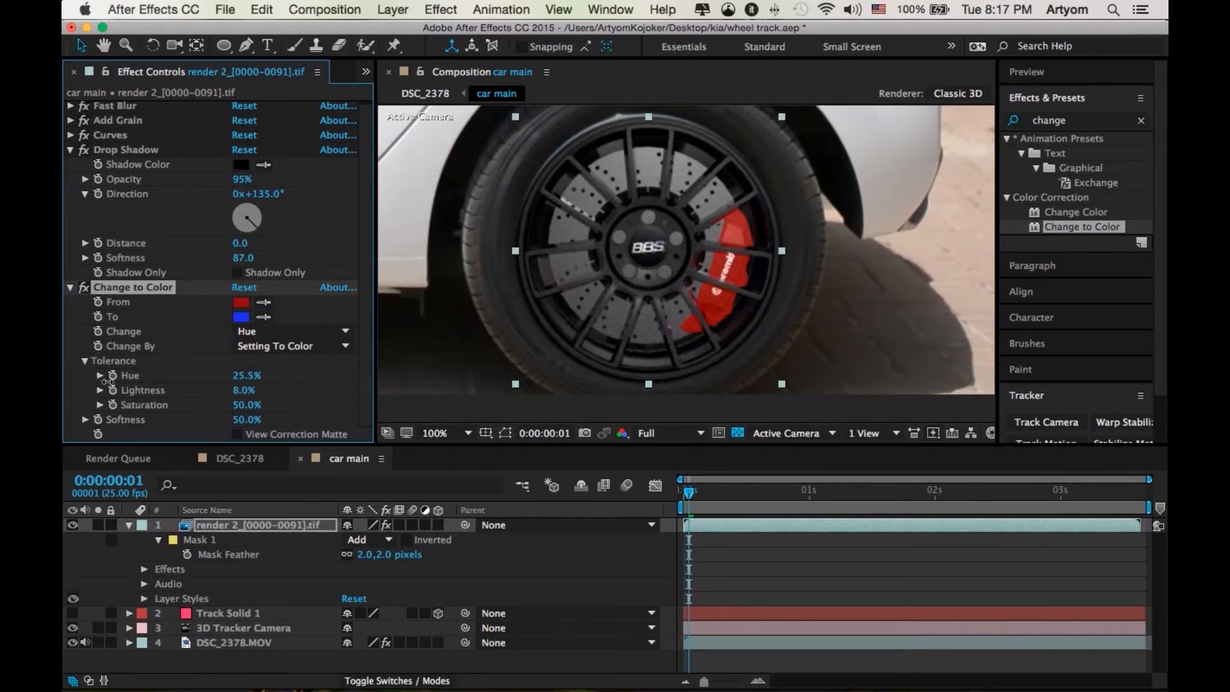
click(468, 433)
click(466, 415)
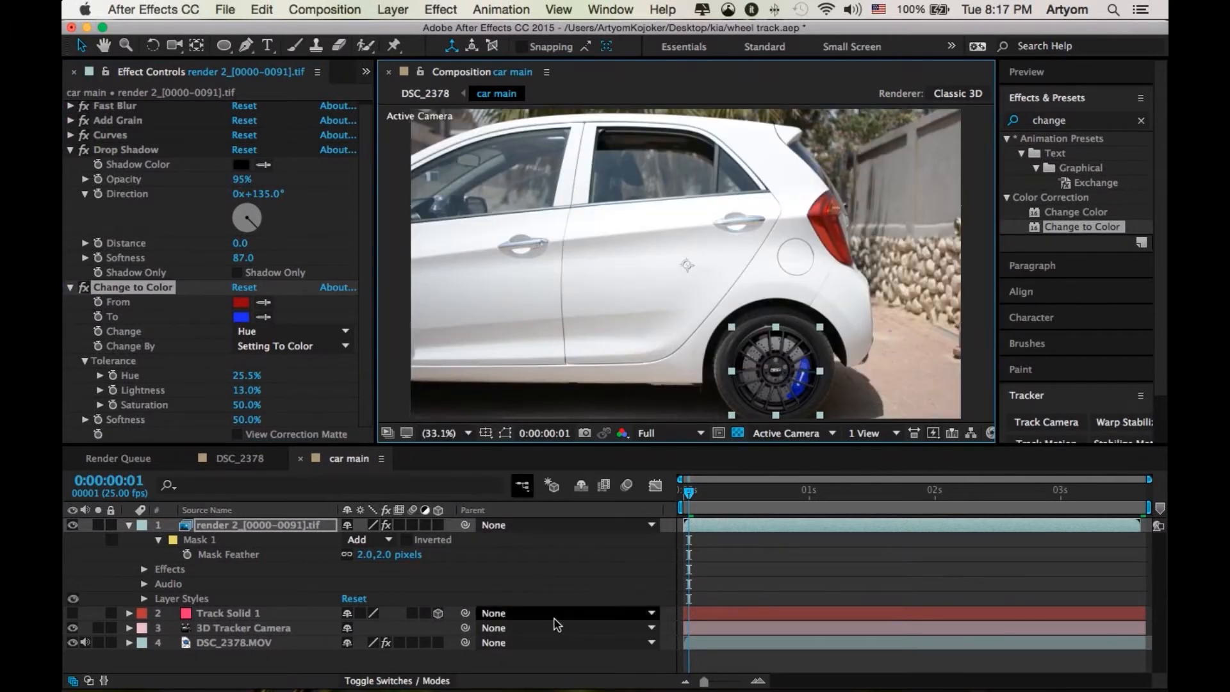
Collapse the render 2 layer with its Drop Shadow and Change to Color effects, and return to the first frame
click(129, 524)
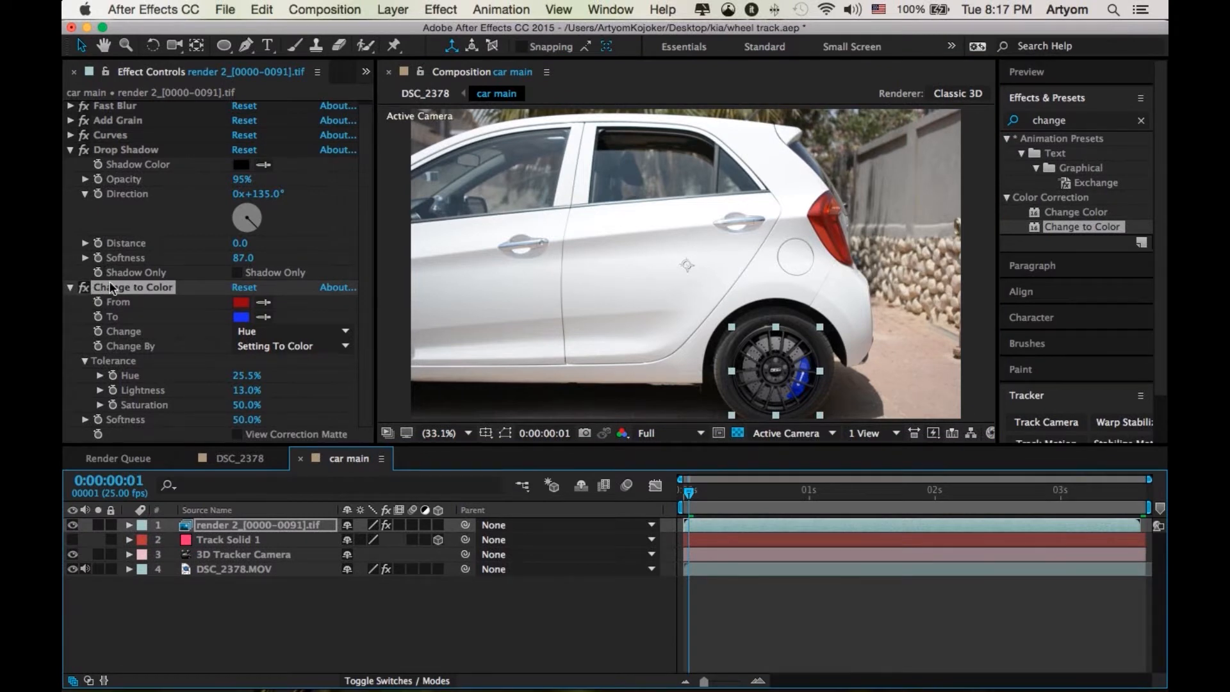
click(71, 151)
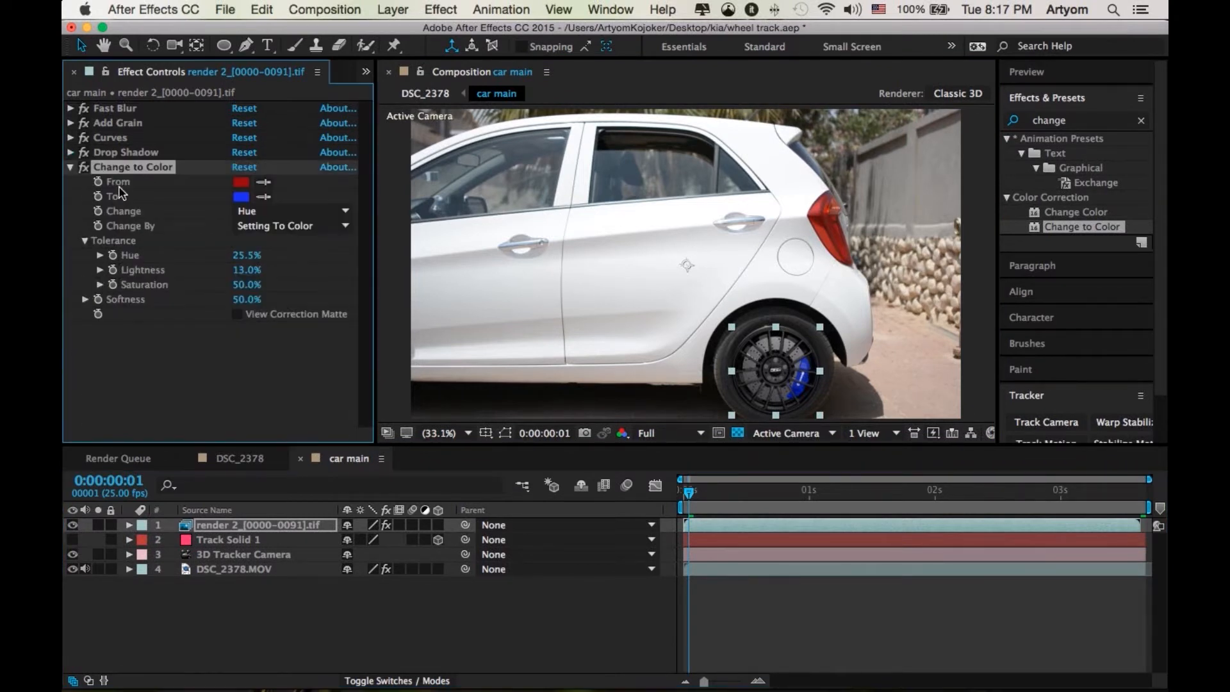
click(72, 168)
click(519, 663)
click(681, 496)
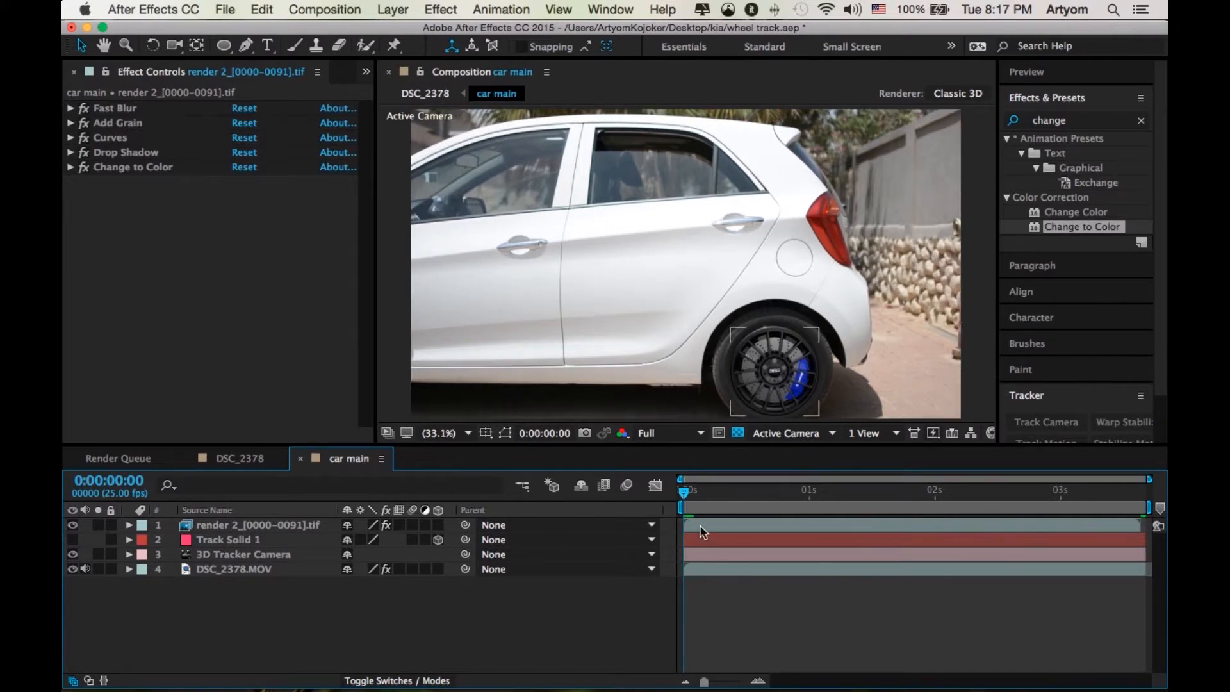
mouse_move(683, 492)
mouse_down()
mouse_move(1116, 503)
mouse_move(679, 494)
mouse_up()
Create a null and camera from the DSC_2378.MOV layer's 3D Camera Tracker point on the pillar beside the rear window
click(245, 556)
click(269, 572)
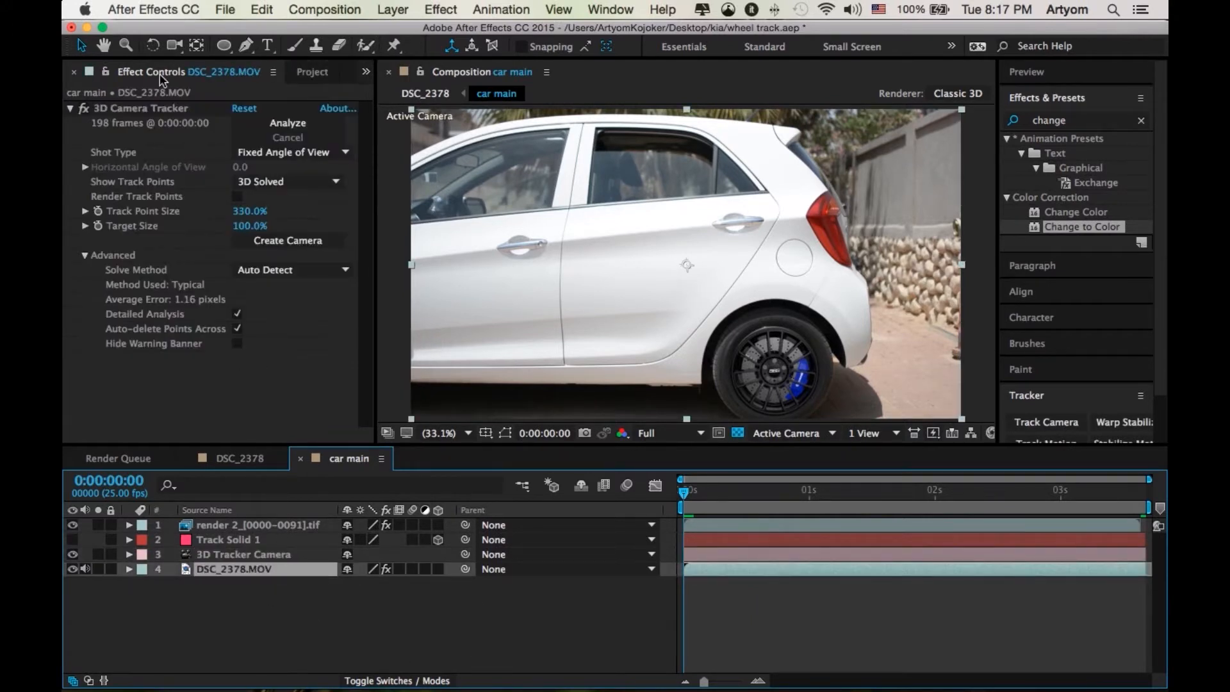
click(171, 106)
scroll(571, 197, up, 4)
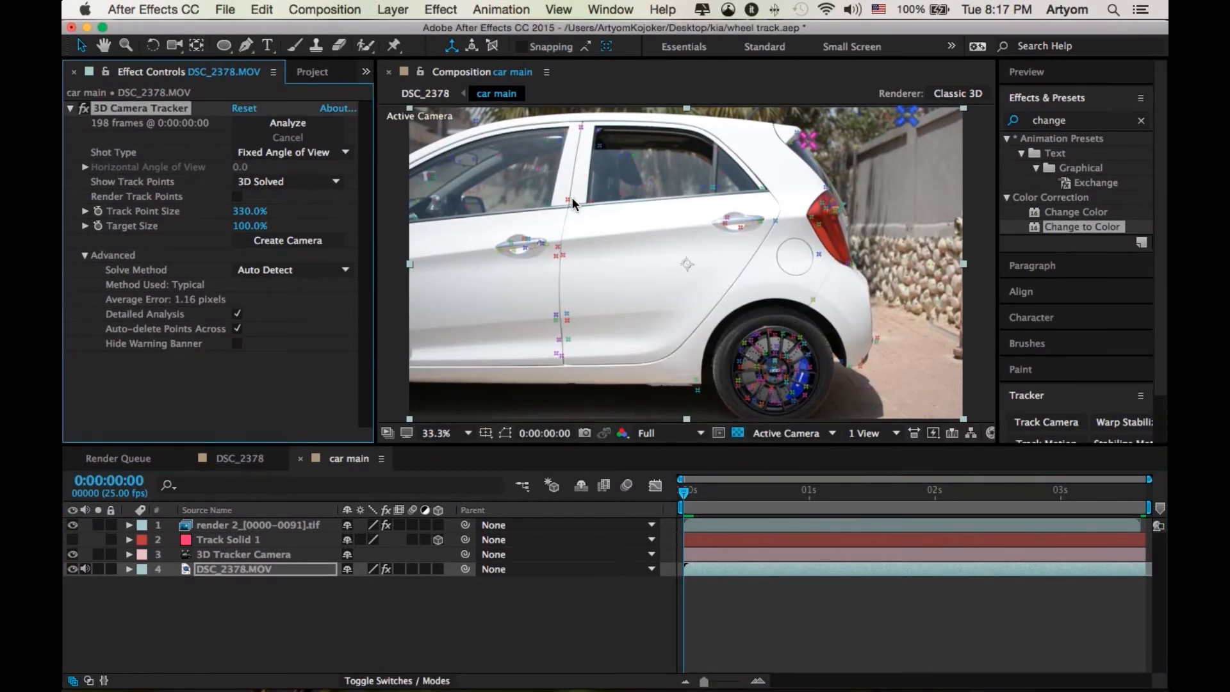
click(548, 288)
right_click(548, 288)
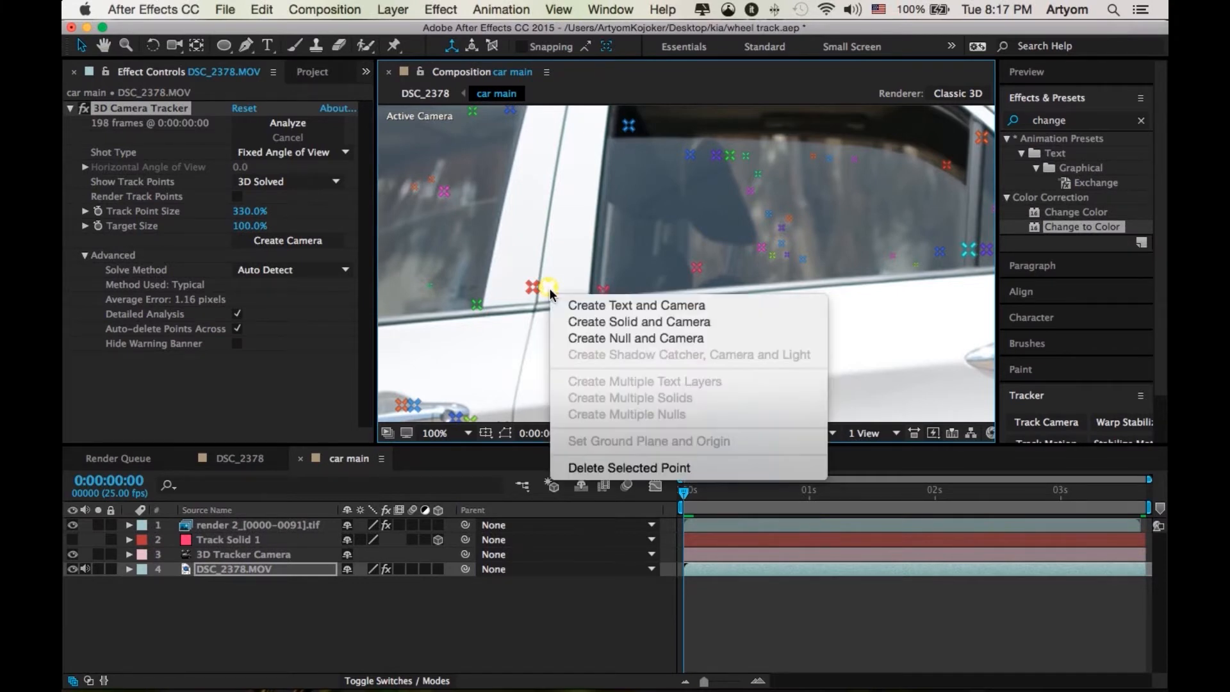
click(613, 342)
Collapse the Track Null 1 layer and select it to check its placement on the car
click(448, 433)
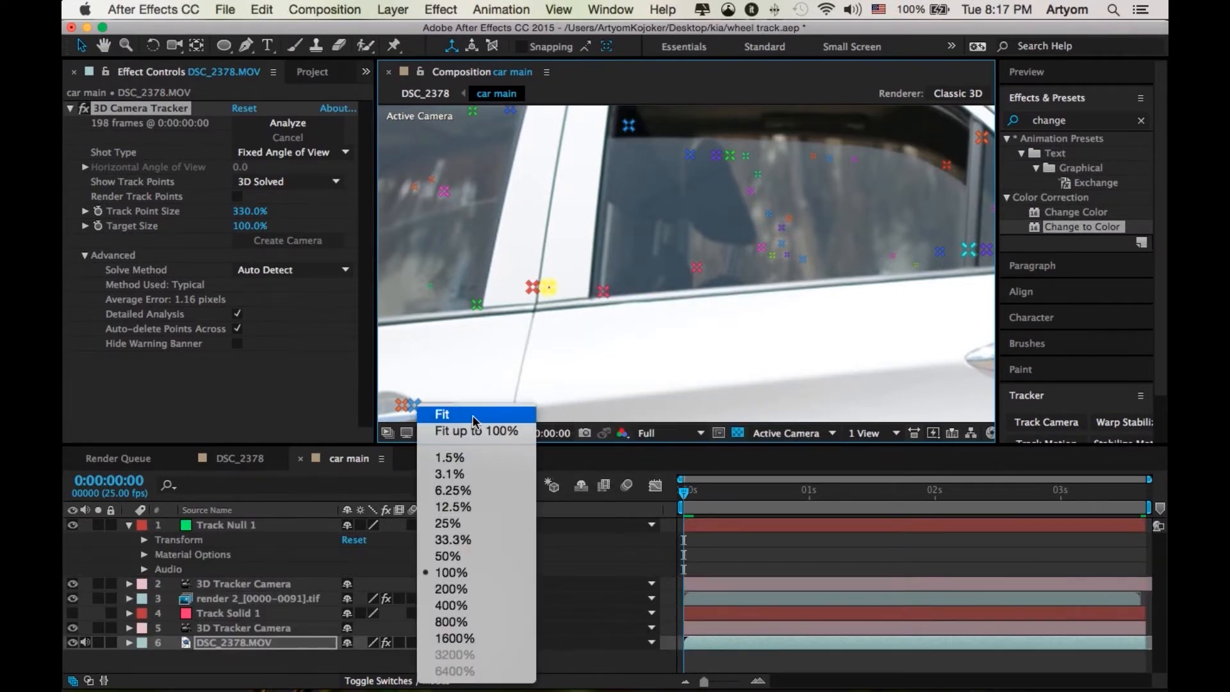
click(435, 411)
click(126, 528)
click(128, 525)
click(236, 525)
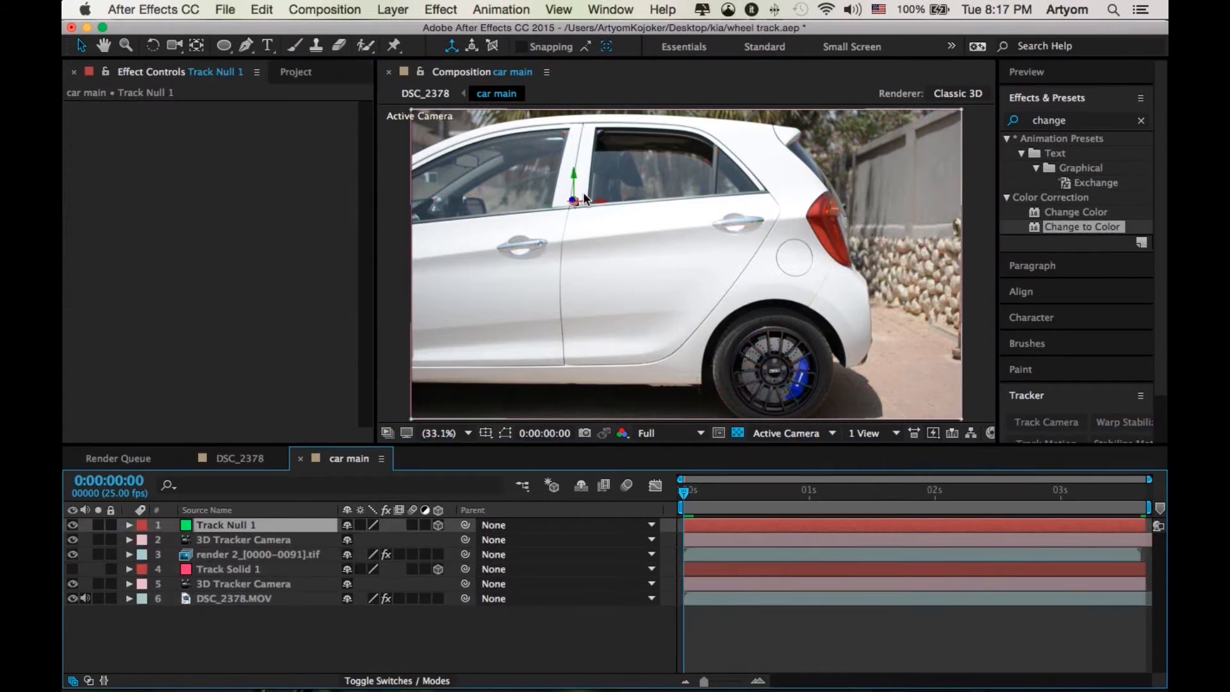
Create a black solid layer named "rear window"
right_click(377, 634)
mouse_move(420, 526)
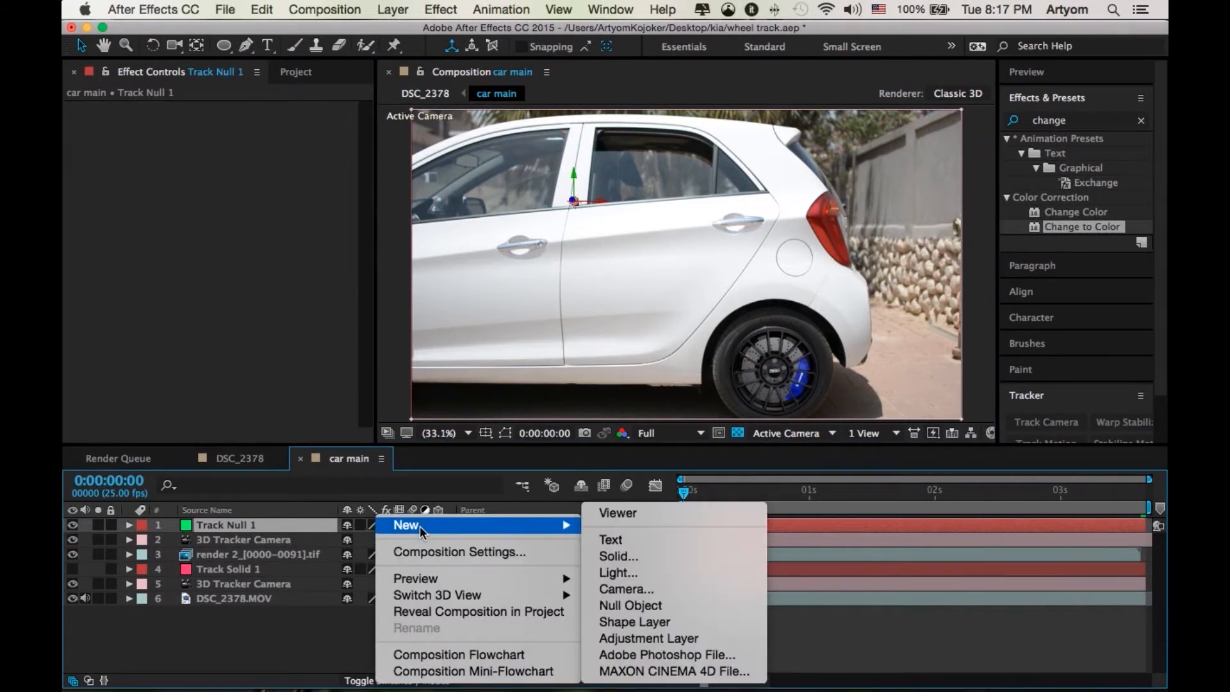
click(663, 556)
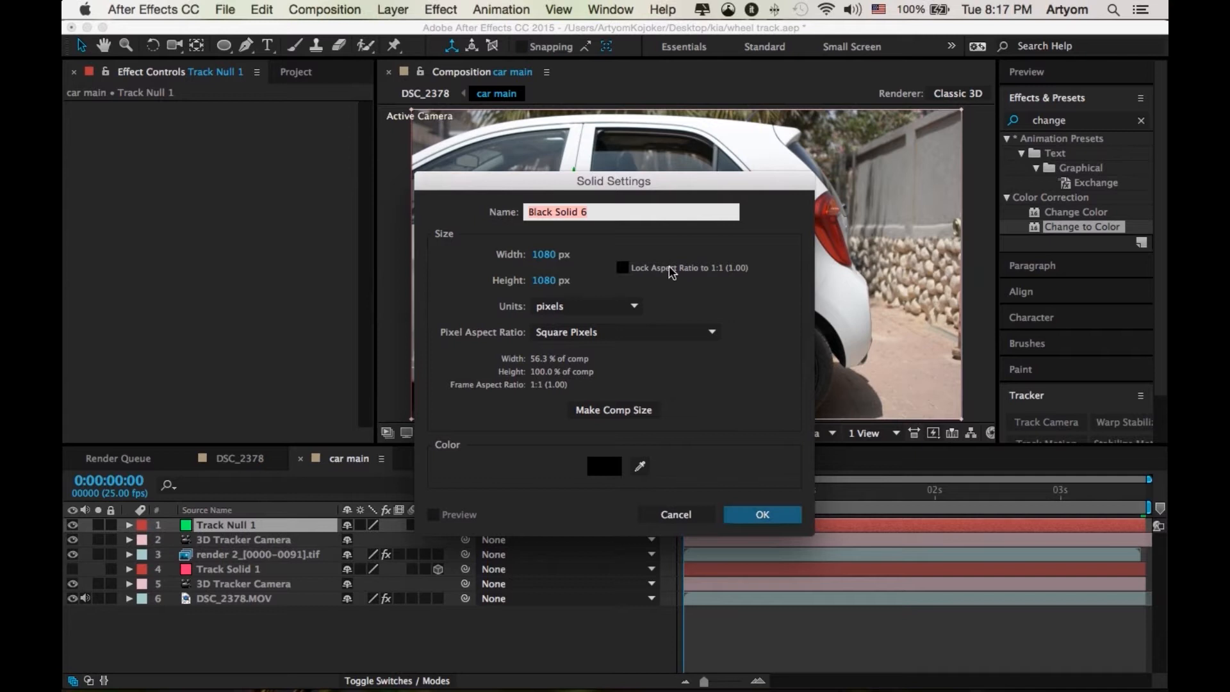
text(rear window)
key(Return)
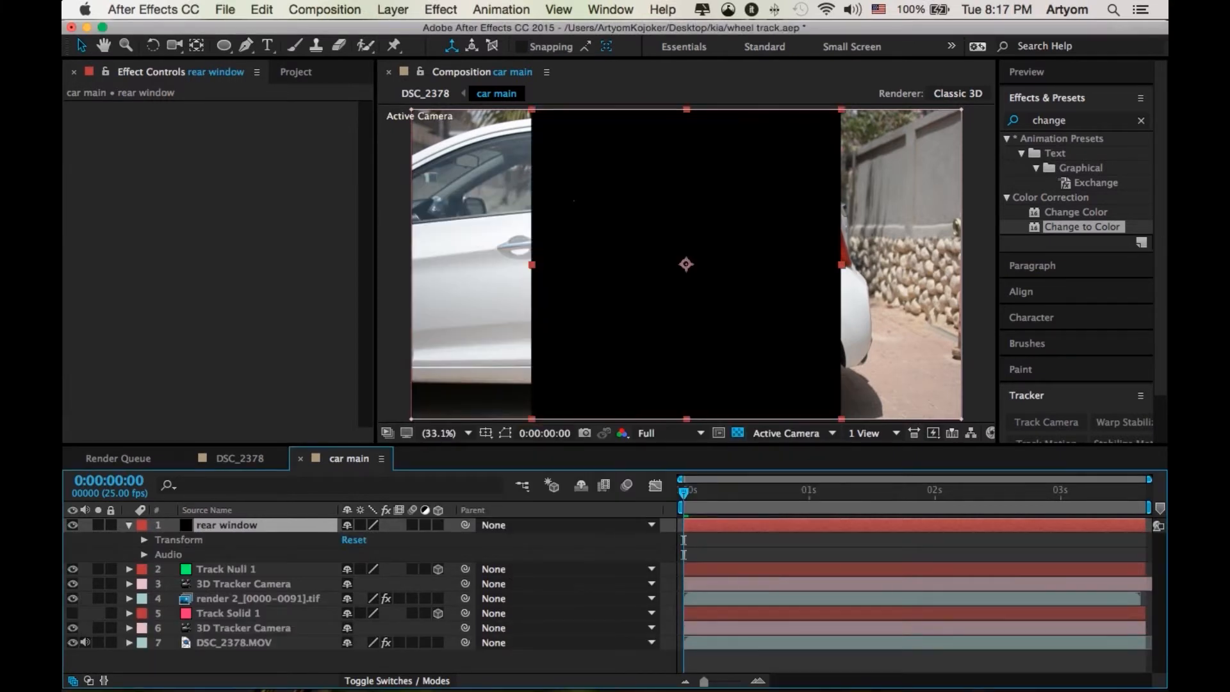
Make the rear window solid a 3D layer, parent it to Track Null 1 and check its motion at another frame
click(438, 525)
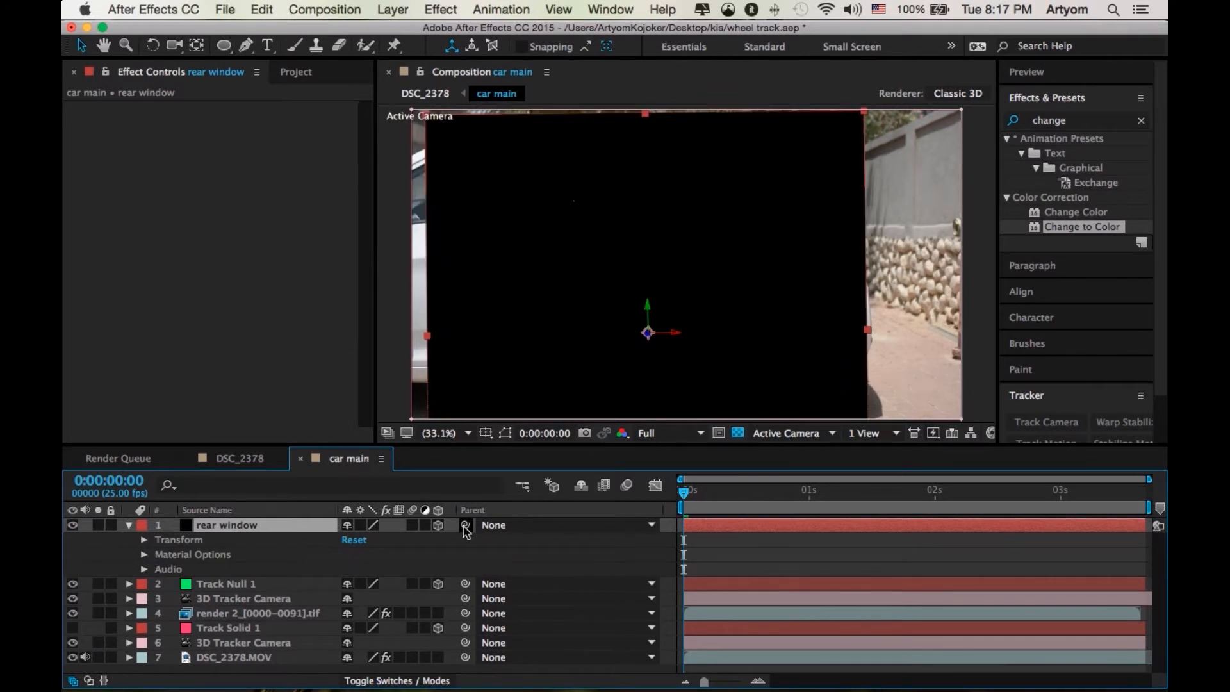
click(130, 525)
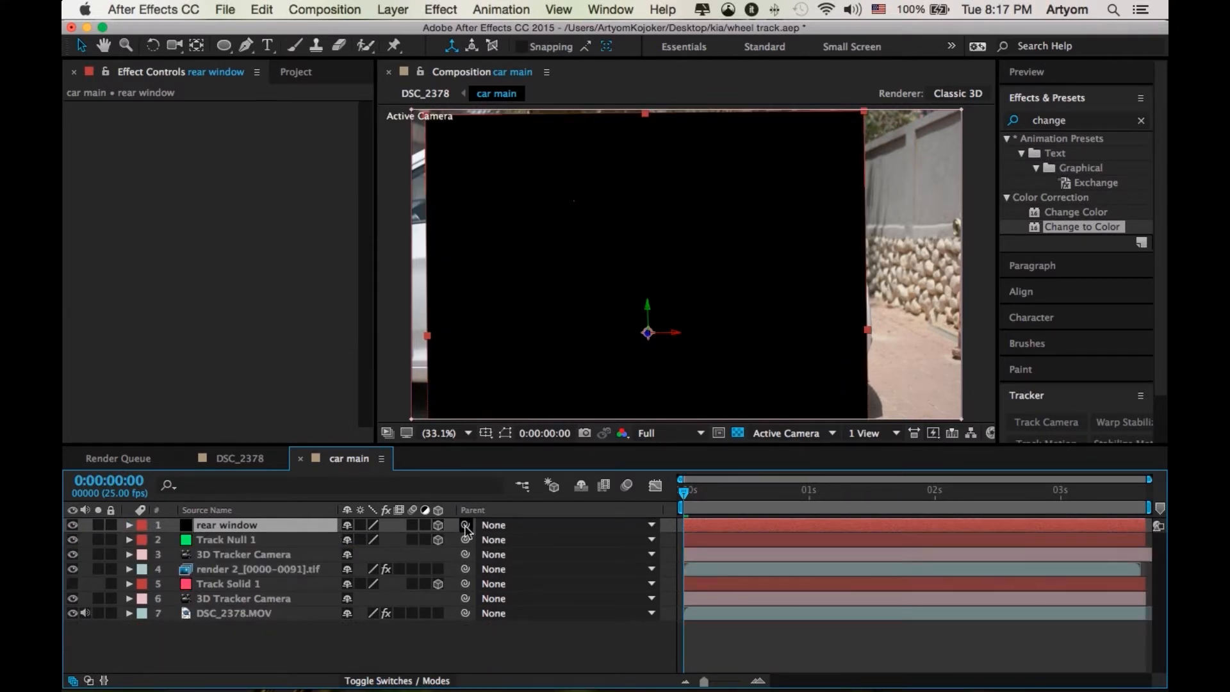
drag(466, 525, 274, 538)
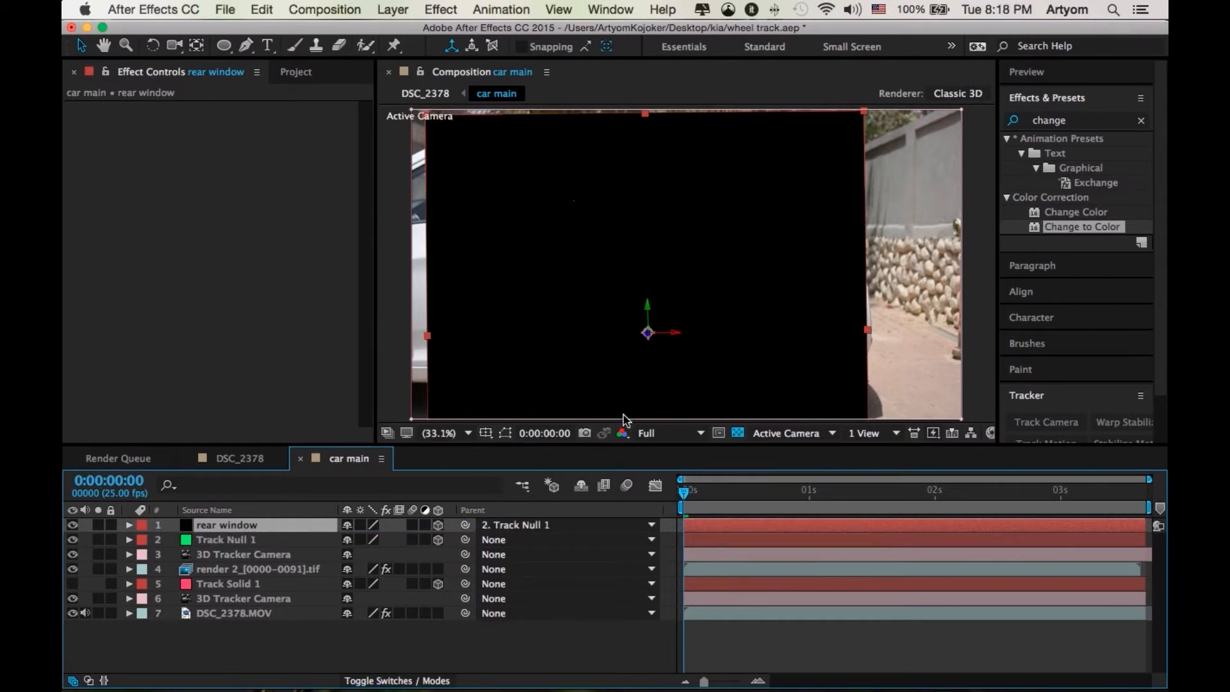
click(830, 493)
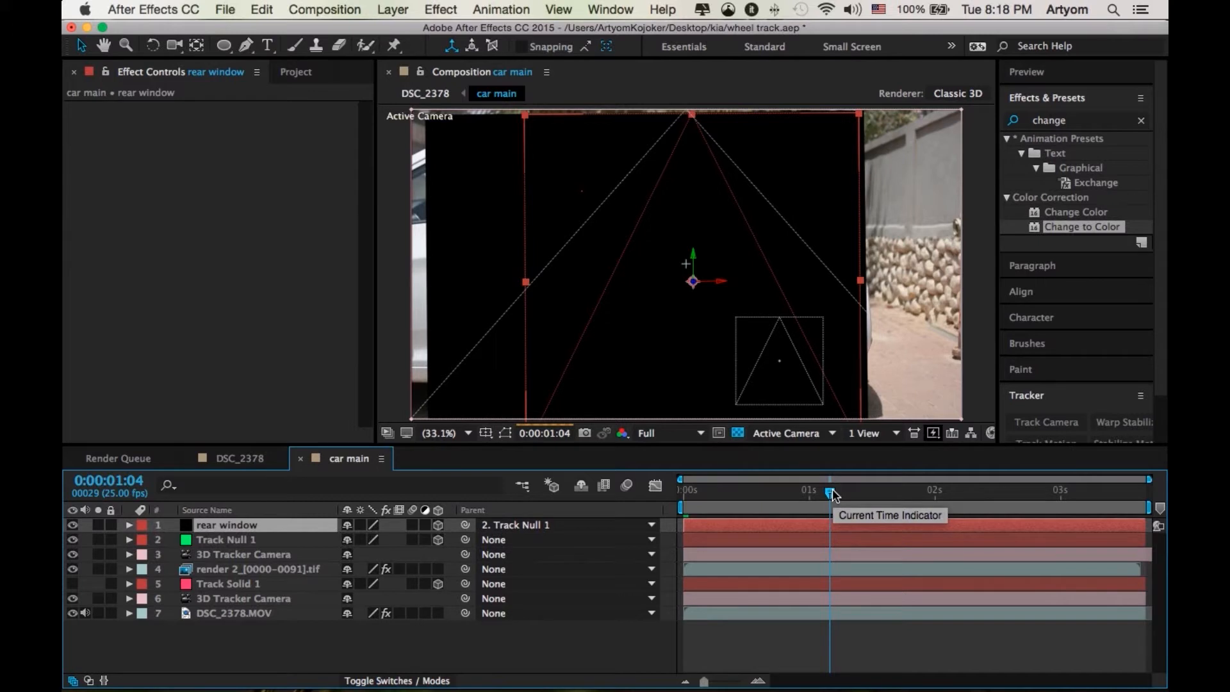
key(Home)
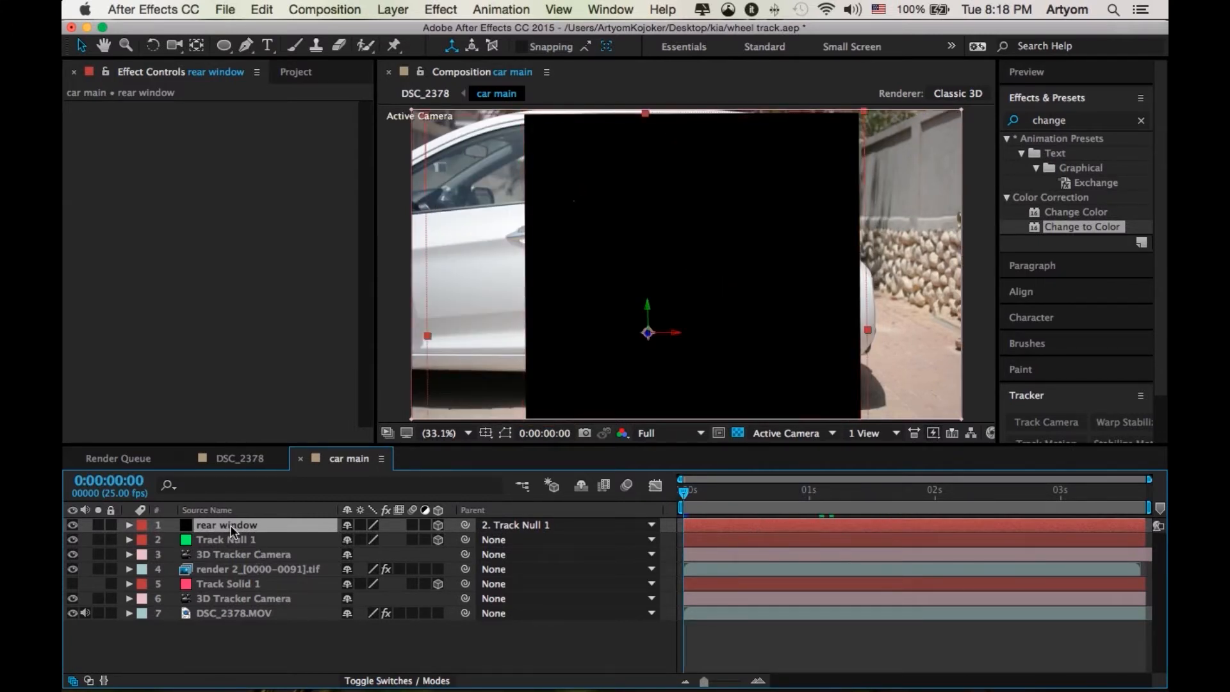
Set the rear window solid's Position to 0, 0, 0 so it sits on its parent null
key(p)
click(359, 541)
text(0)
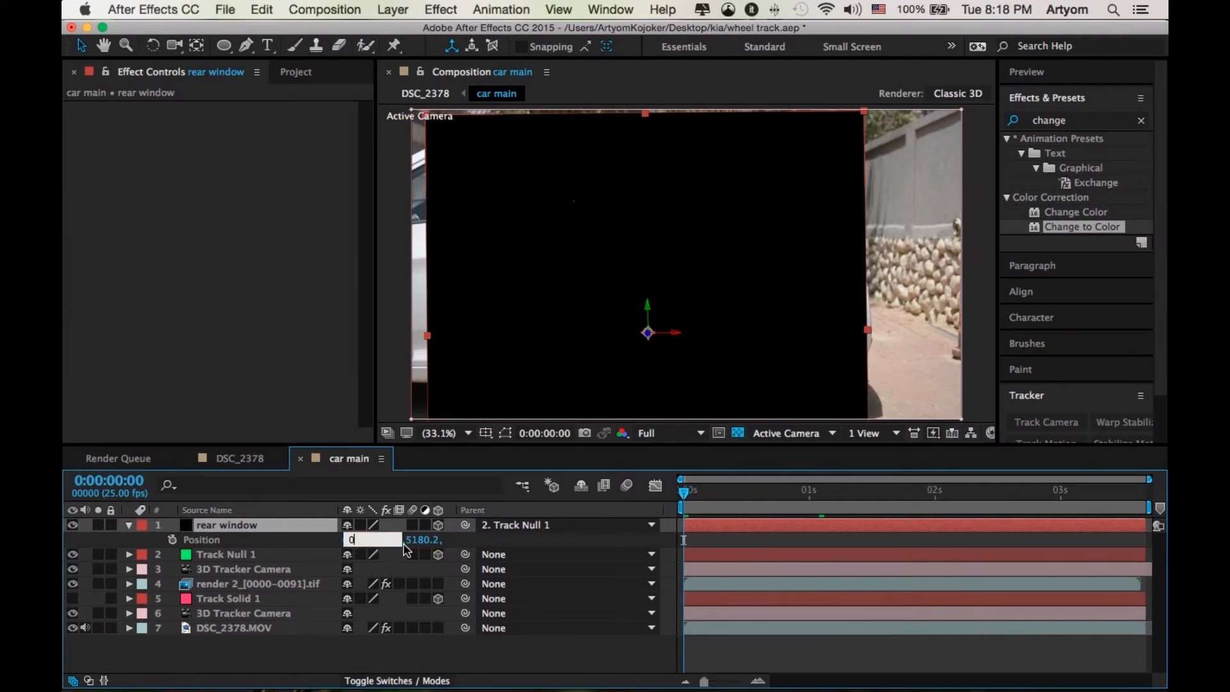
click(435, 541)
text(0)
click(438, 542)
text(0)
click(467, 542)
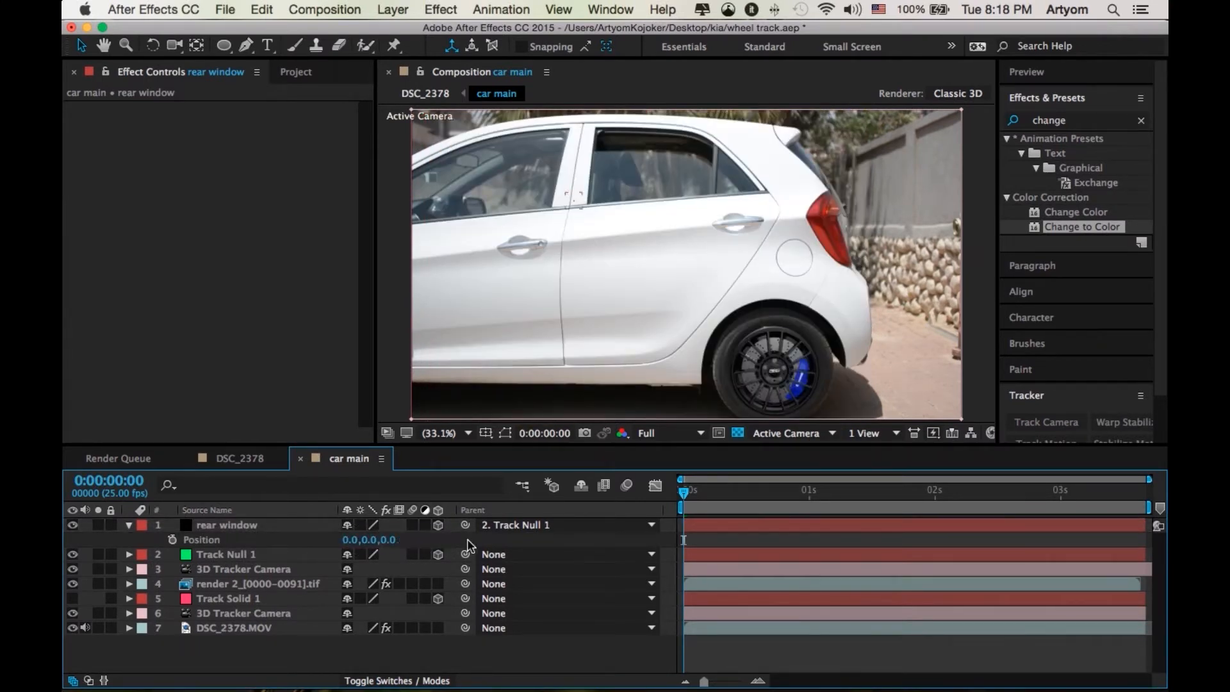
click(247, 526)
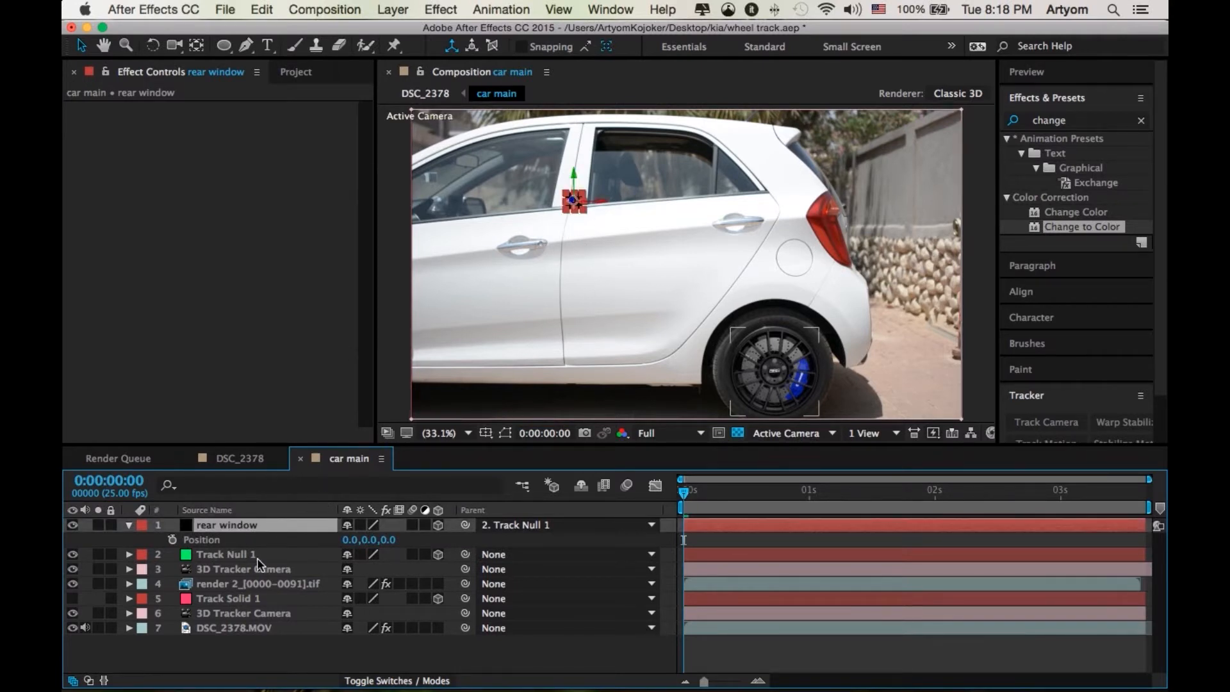
Scale the rear window solid to 848% and position it over the car's rear side window
key(s)
drag(393, 542, 913, 447)
drag(602, 201, 737, 183)
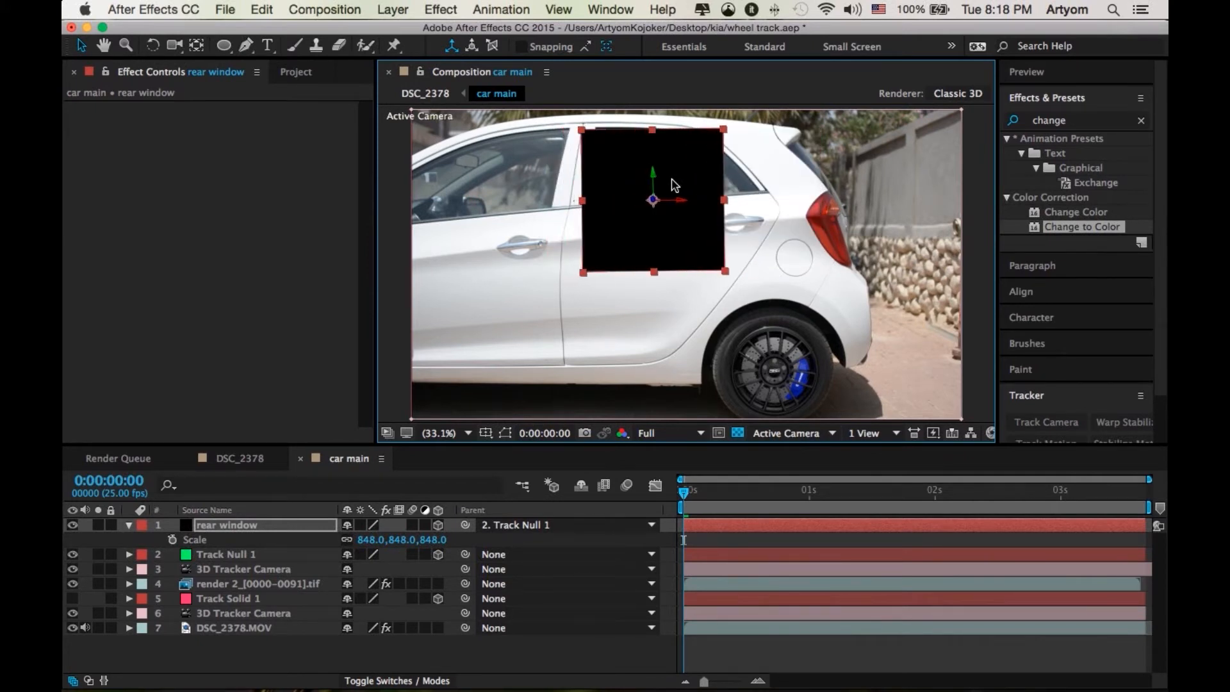
Enable Opacity keyframing on the rear window solid and set its opacity to 0%
drag(653, 181, 741, 342)
key(slash)
key(h)
drag(766, 275, 784, 395)
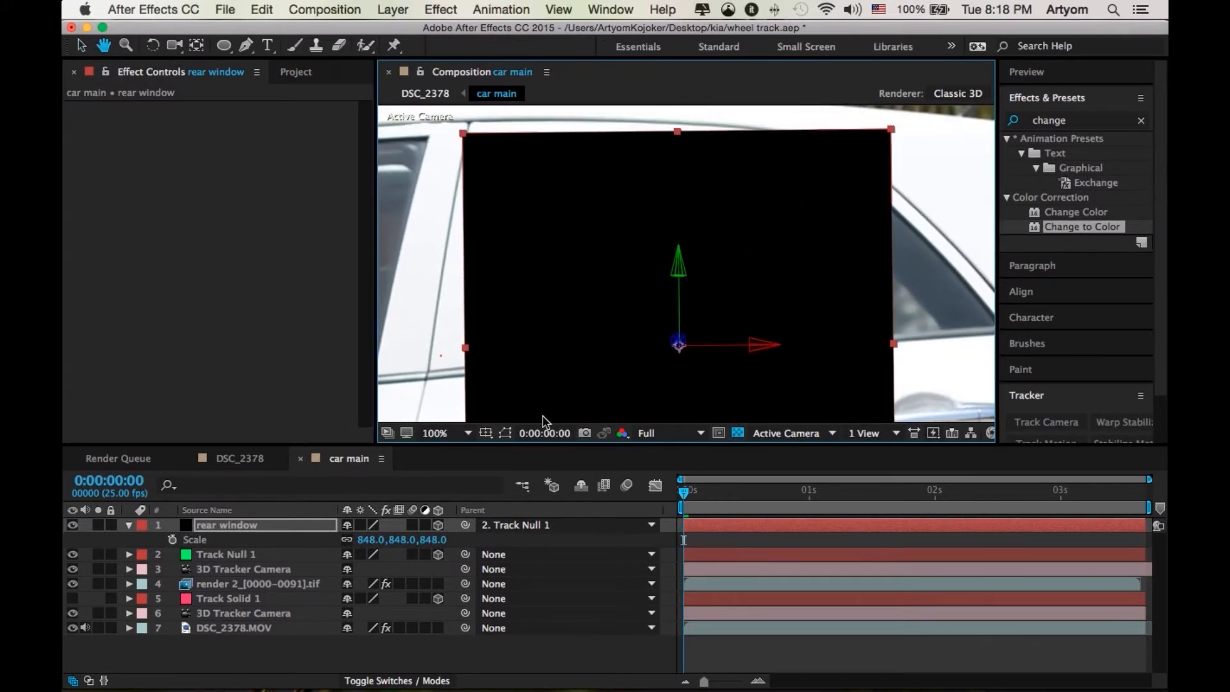
key(v)
key(t)
click(173, 540)
drag(349, 541, 80, 539)
Trace a closed Pen tool mask around the raised glass of the rear side window on the rear window solid
click(246, 45)
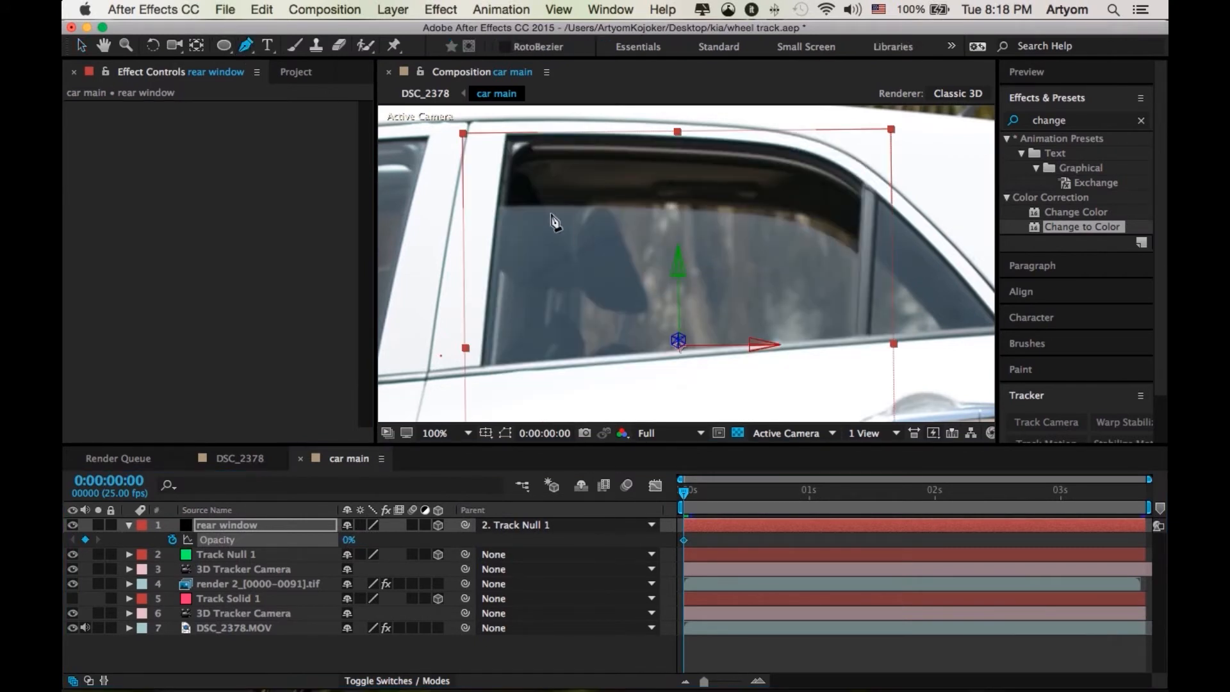
click(500, 207)
drag(794, 222, 862, 259)
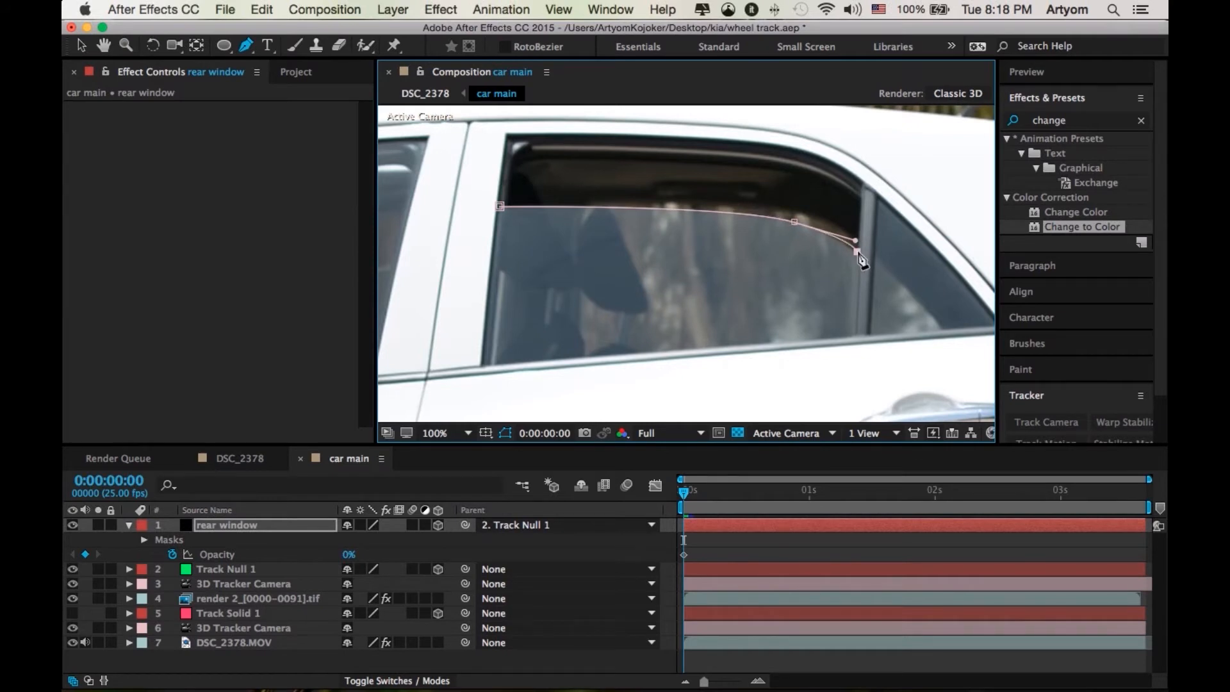
click(855, 334)
click(484, 363)
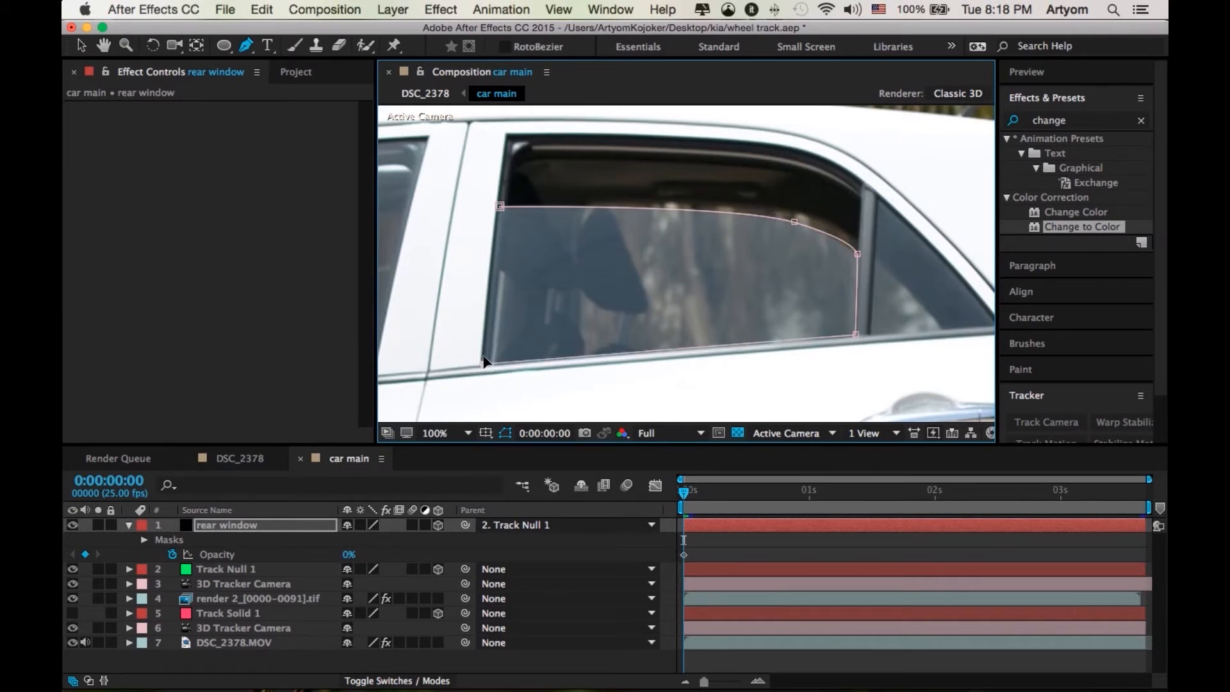
click(500, 206)
Set the rear window solid's opacity to 100% and its mask feather to 2 pixels
click(506, 433)
drag(348, 561, 482, 463)
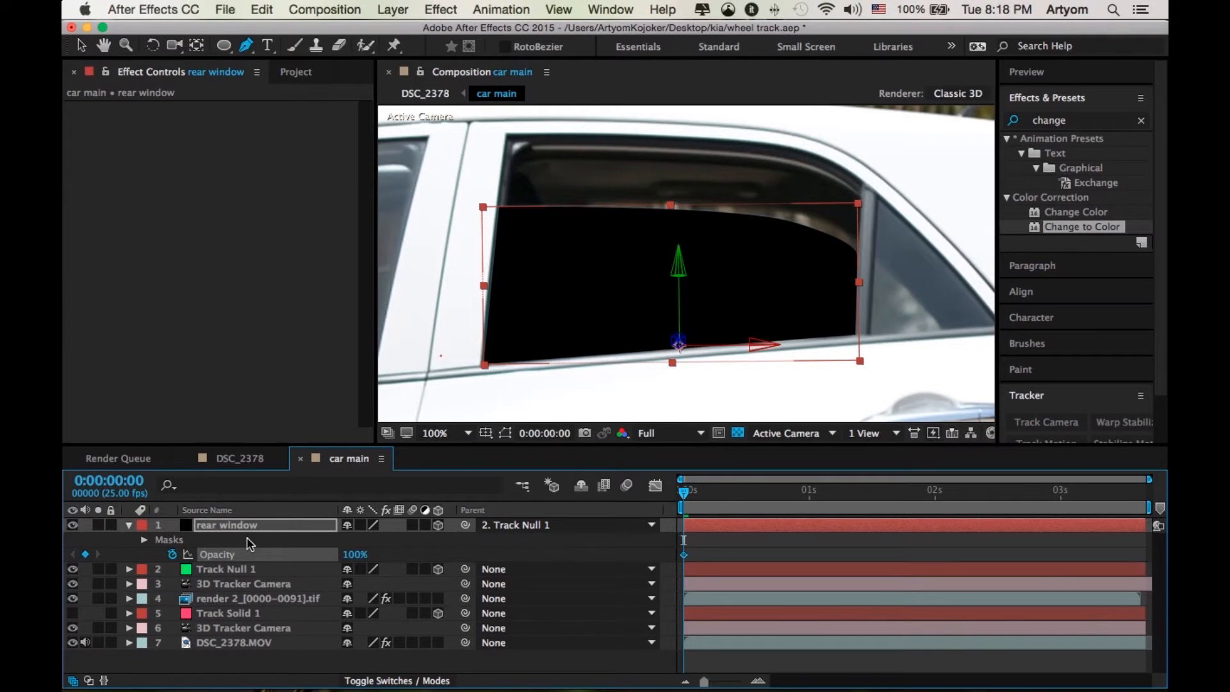
key(f)
key(F2)
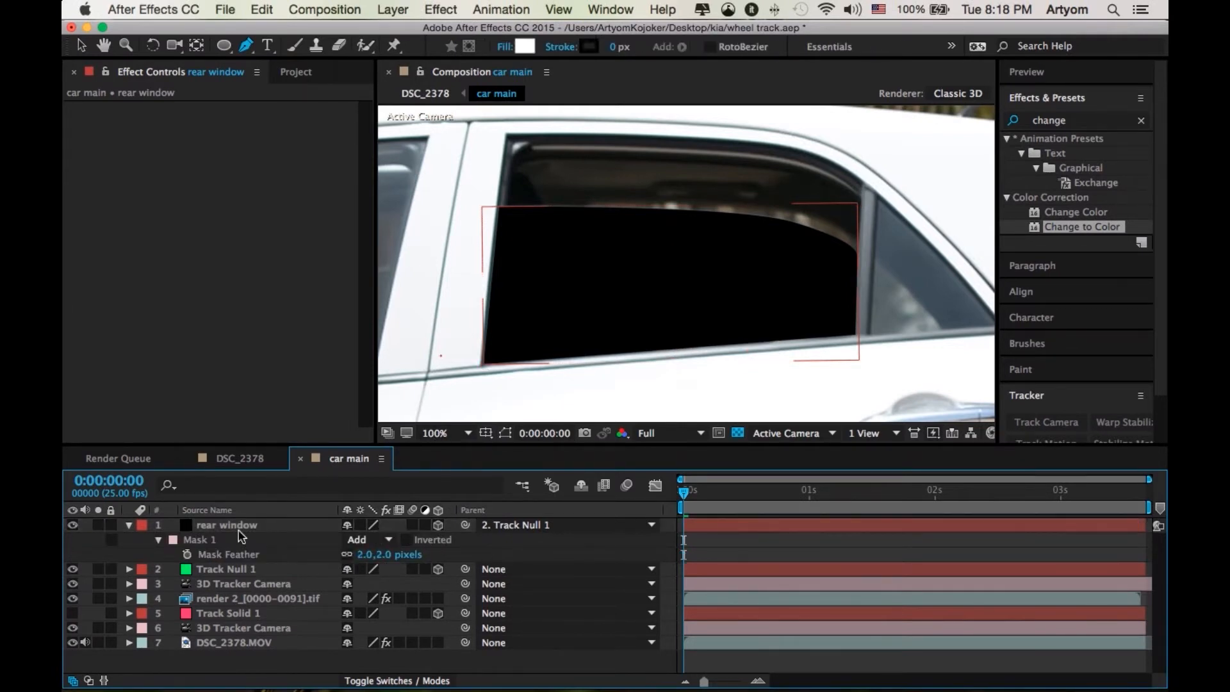
Set the rear window solid's blending mode to Soft Light and check the tint with the whole frame in view
click(272, 527)
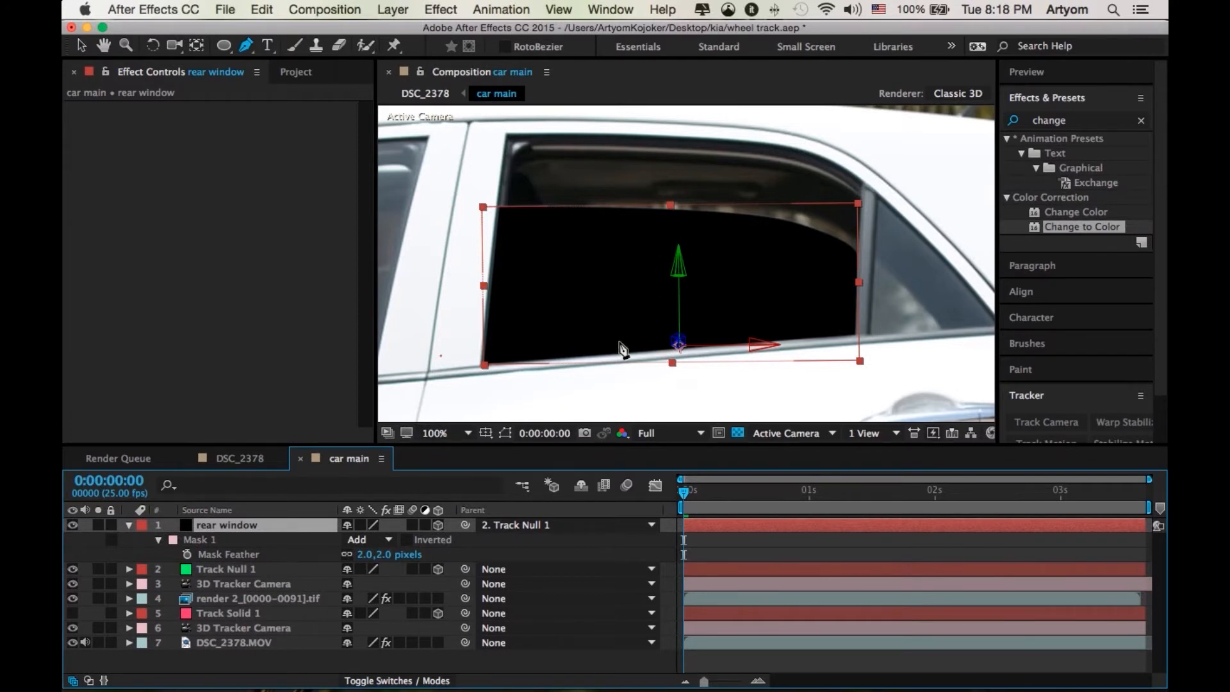
click(398, 680)
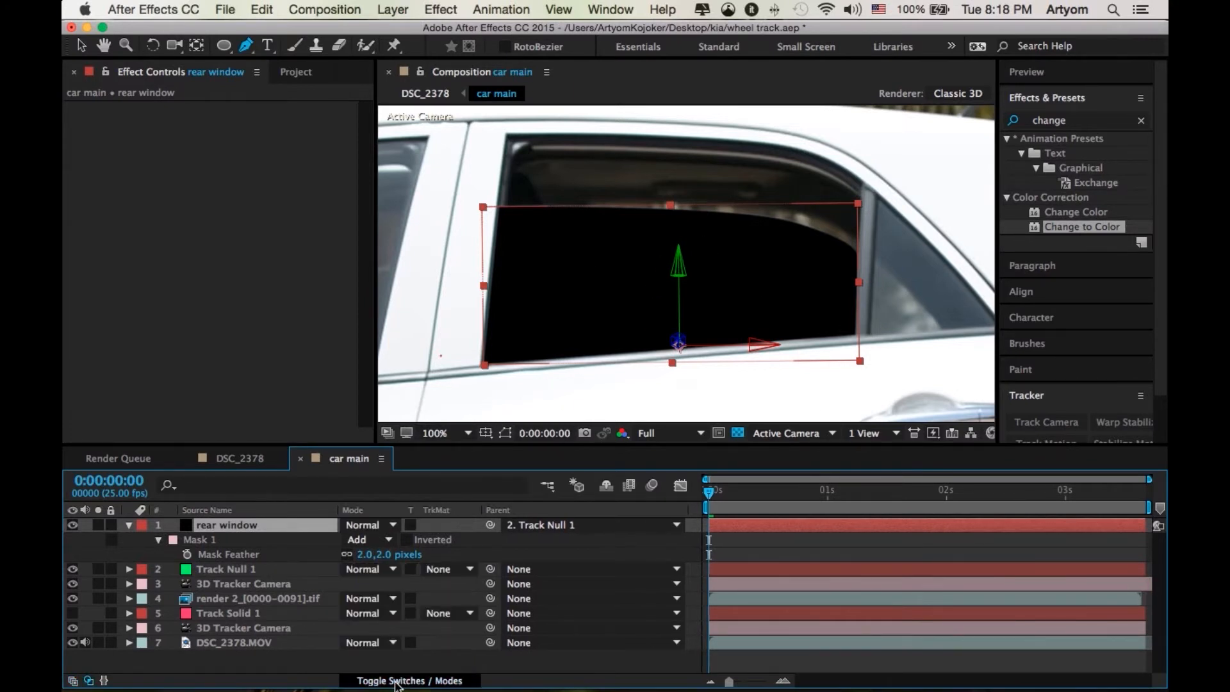
click(381, 531)
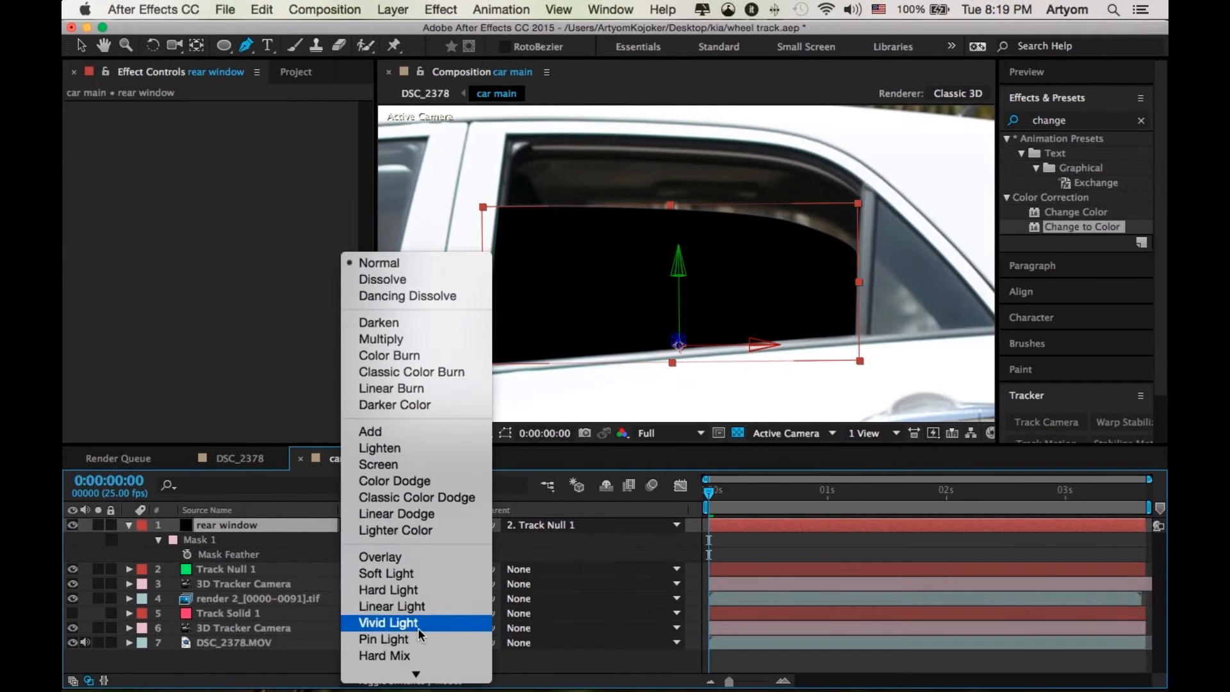
click(410, 574)
click(448, 433)
click(467, 410)
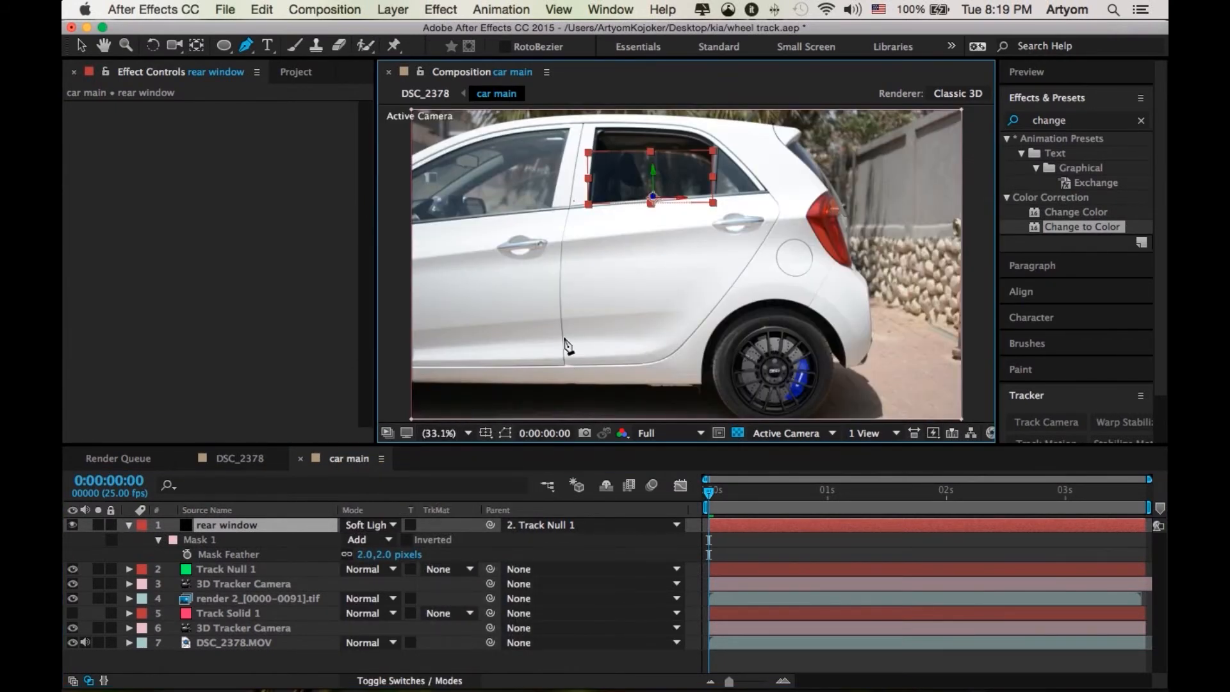
key(v)
click(402, 401)
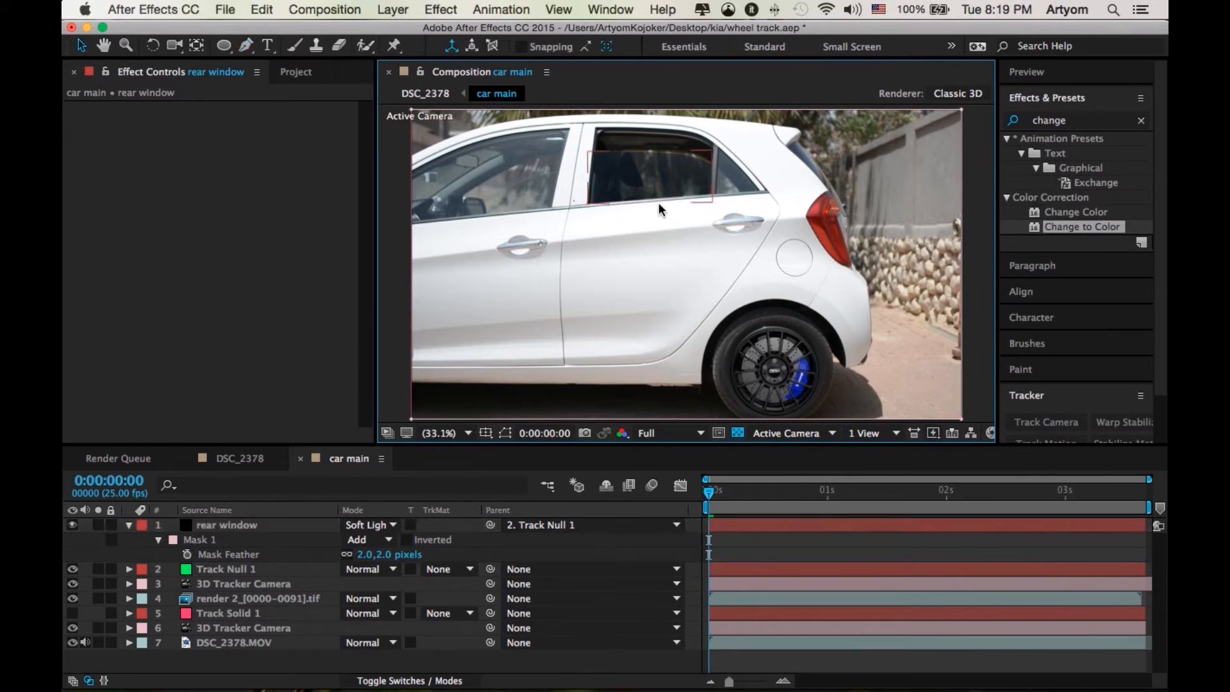
Remove Opacity keyframing from the rear window solid and leave its opacity at 100%
click(261, 529)
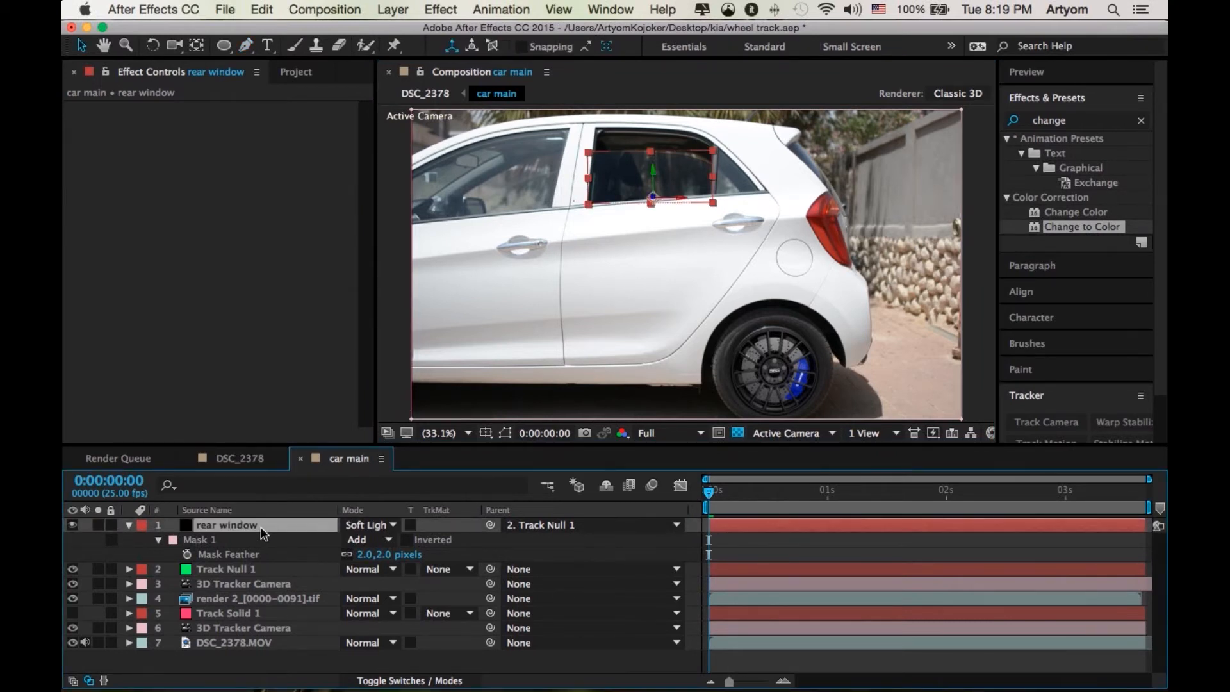
key(t)
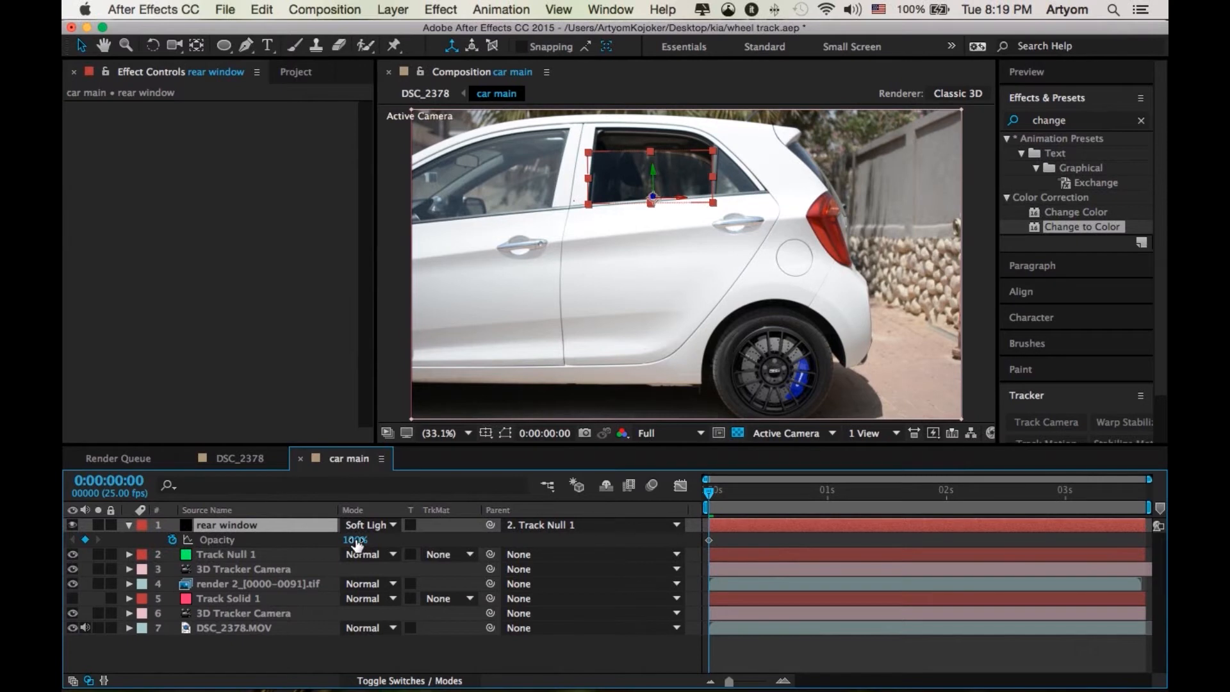
click(172, 539)
drag(327, 540, 400, 532)
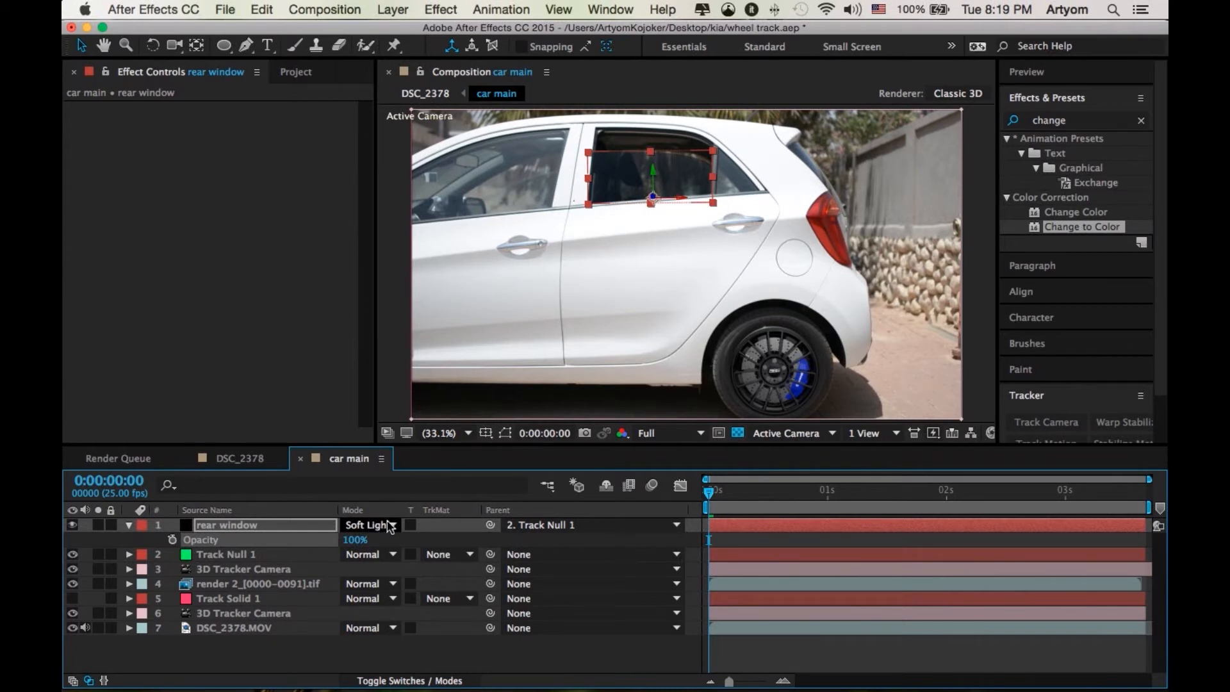
Duplicate the rear window solid and move the copy over the car's front side window
click(266, 533)
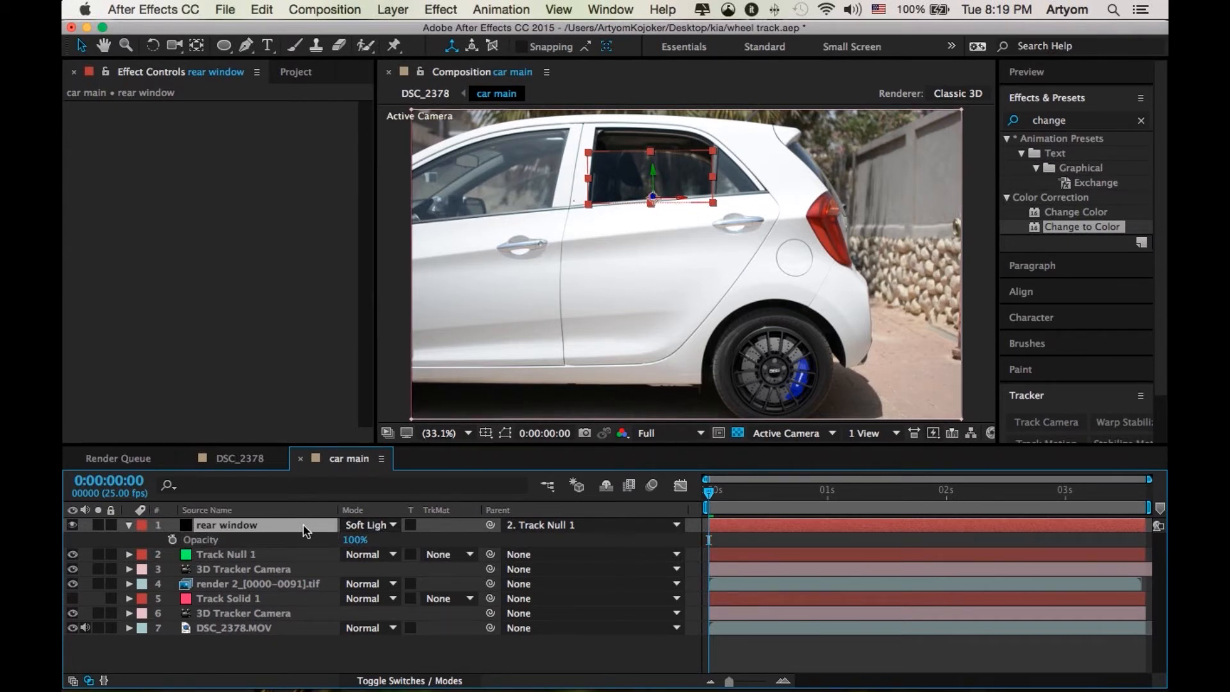
key(super+d)
drag(682, 204, 356, 224)
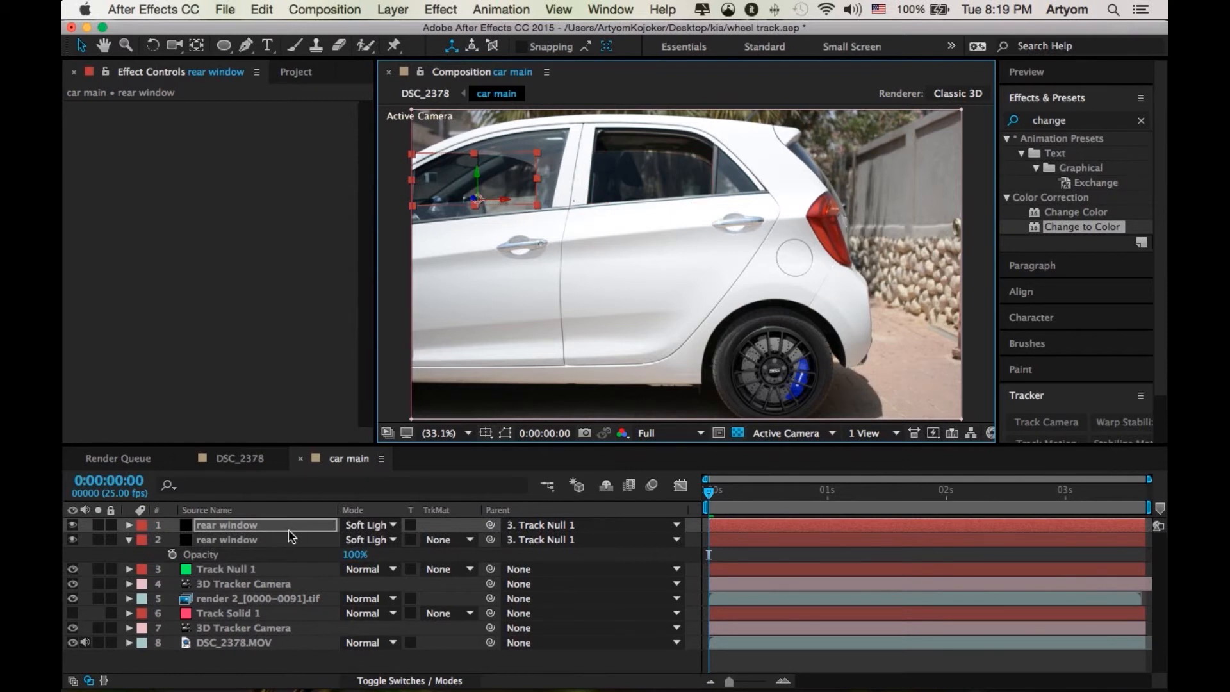
Delete the mask from the duplicated solid and set its blending mode to Normal
key(m)
click(223, 542)
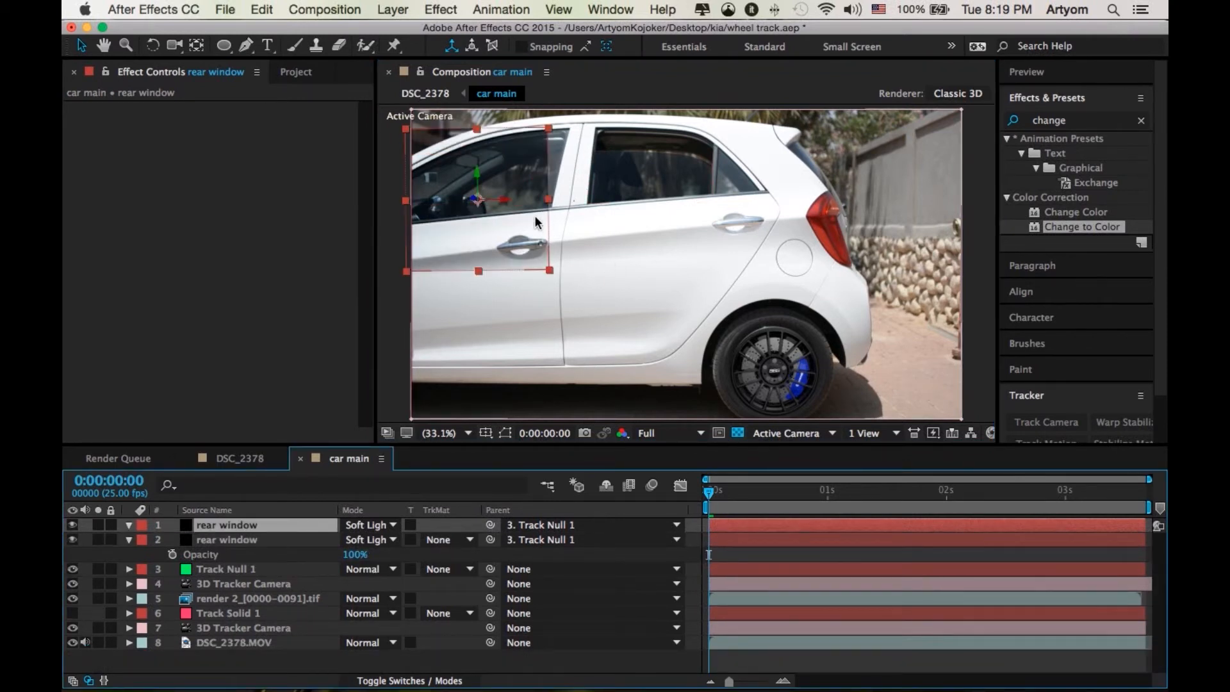
scroll(510, 202, up, 3)
drag(504, 207, 862, 354)
click(378, 526)
click(389, 544)
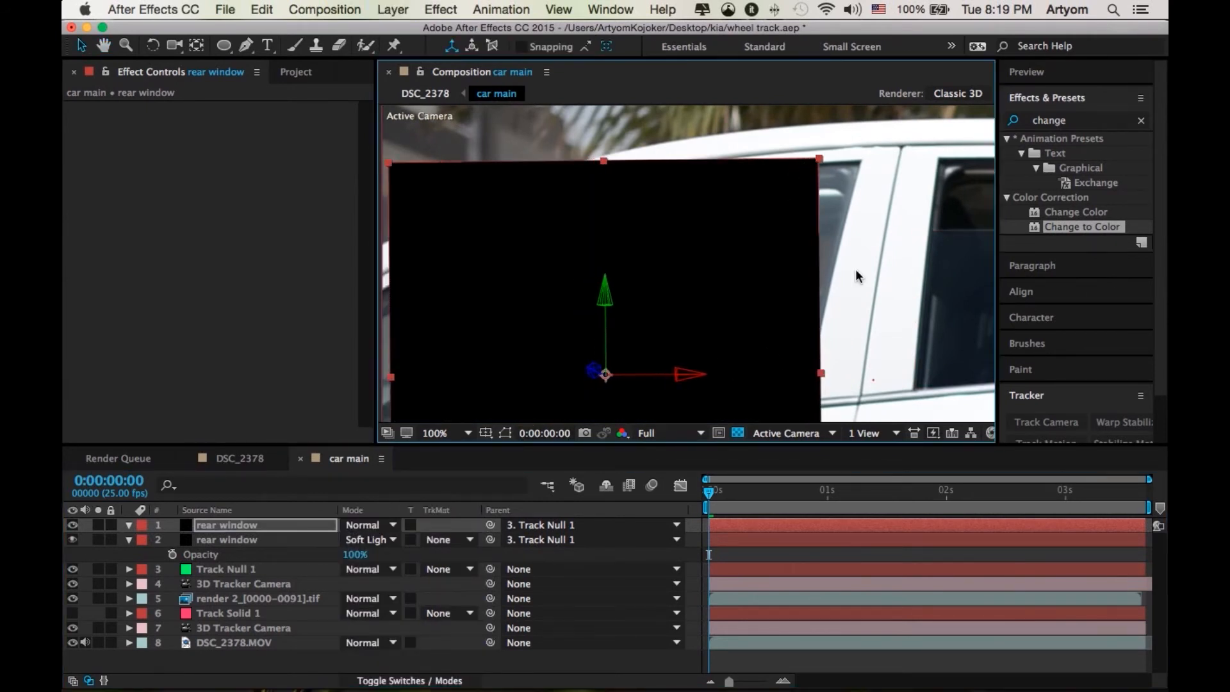
Enlarge the duplicated solid and reposition it over the front side window at 0:00:02:00
scroll(687, 263, down, 2)
drag(689, 317, 717, 314)
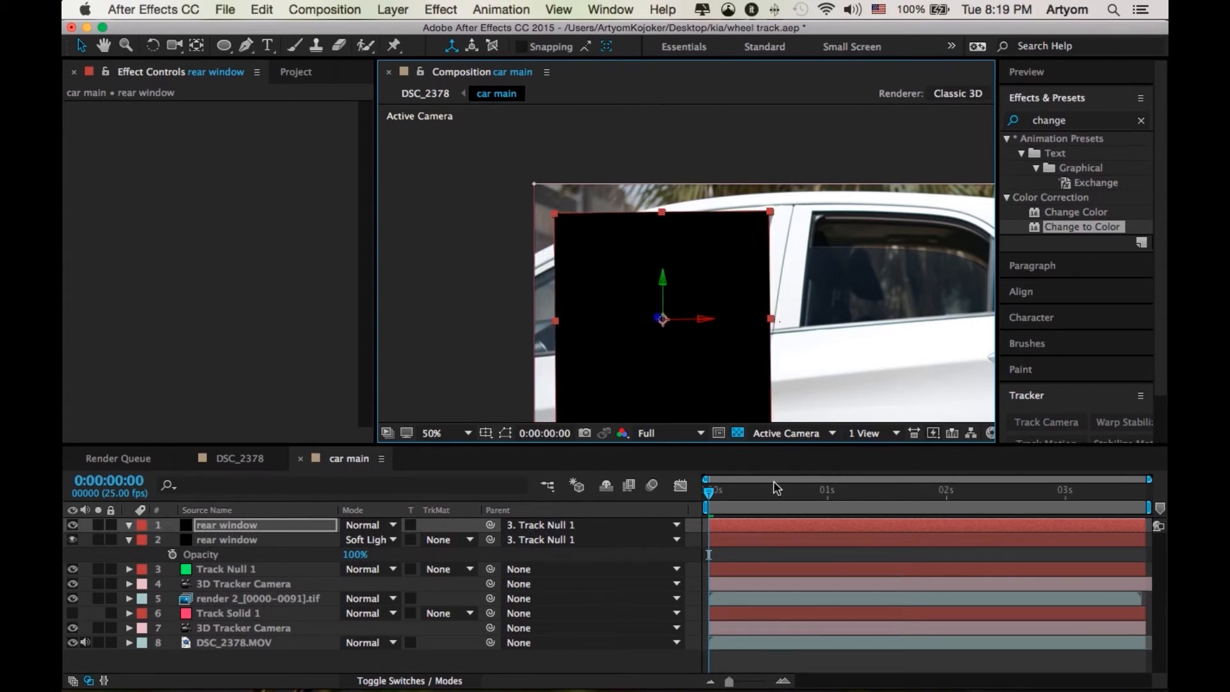
click(442, 433)
click(448, 408)
click(841, 494)
drag(841, 496, 946, 494)
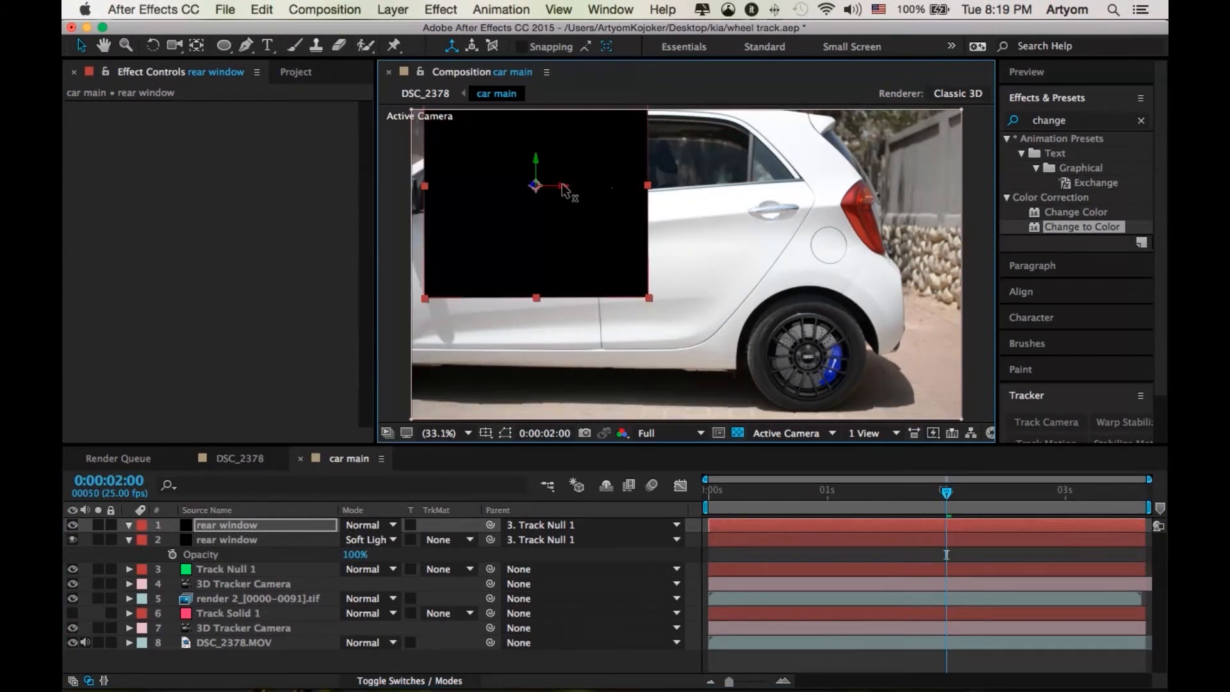
drag(441, 185, 307, 178)
Set the duplicated solid's opacity to 0% and trace a Pen tool mask around the front side window's glass
key(t)
drag(354, 540, 64, 524)
scroll(528, 185, up, 3)
drag(559, 194, 1012, 467)
click(246, 45)
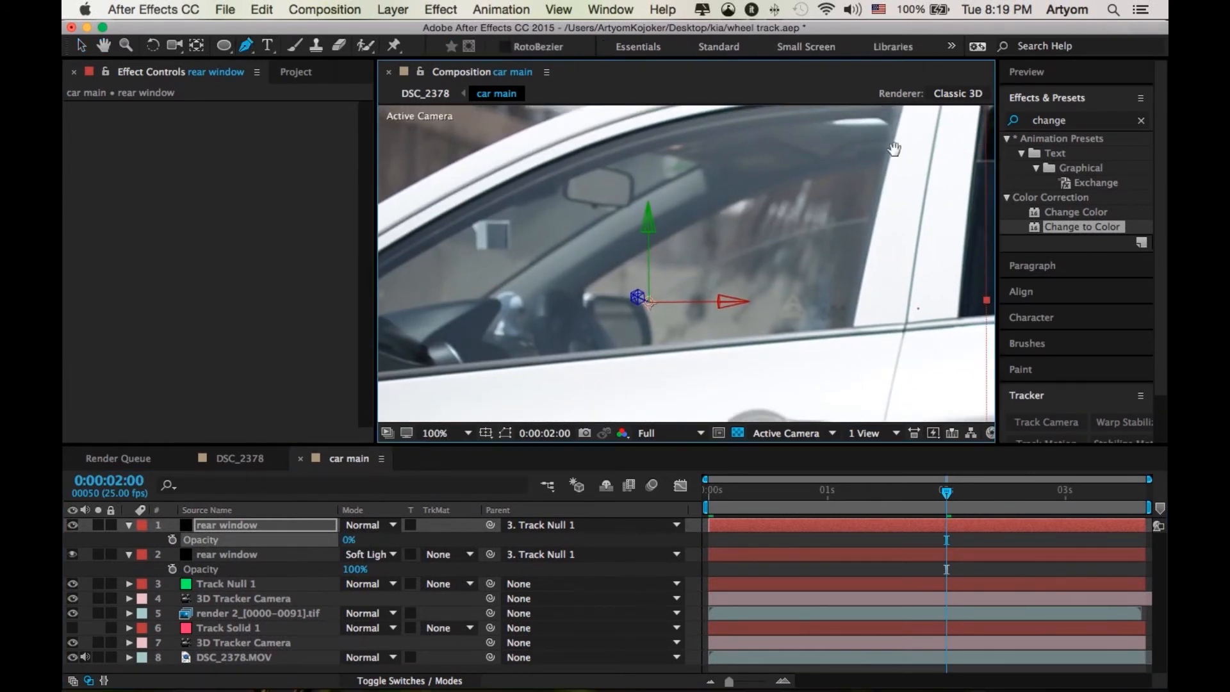
scroll(878, 178, up, 2)
click(894, 117)
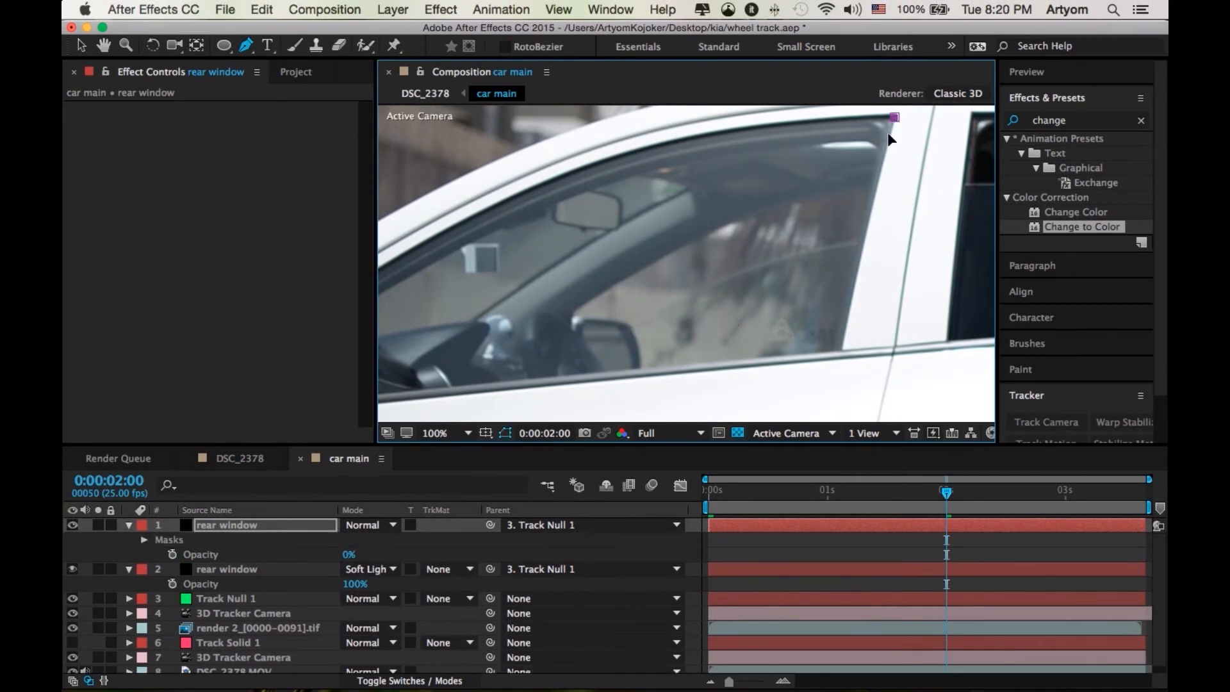
drag(840, 349, 840, 363)
drag(498, 404, 631, 352)
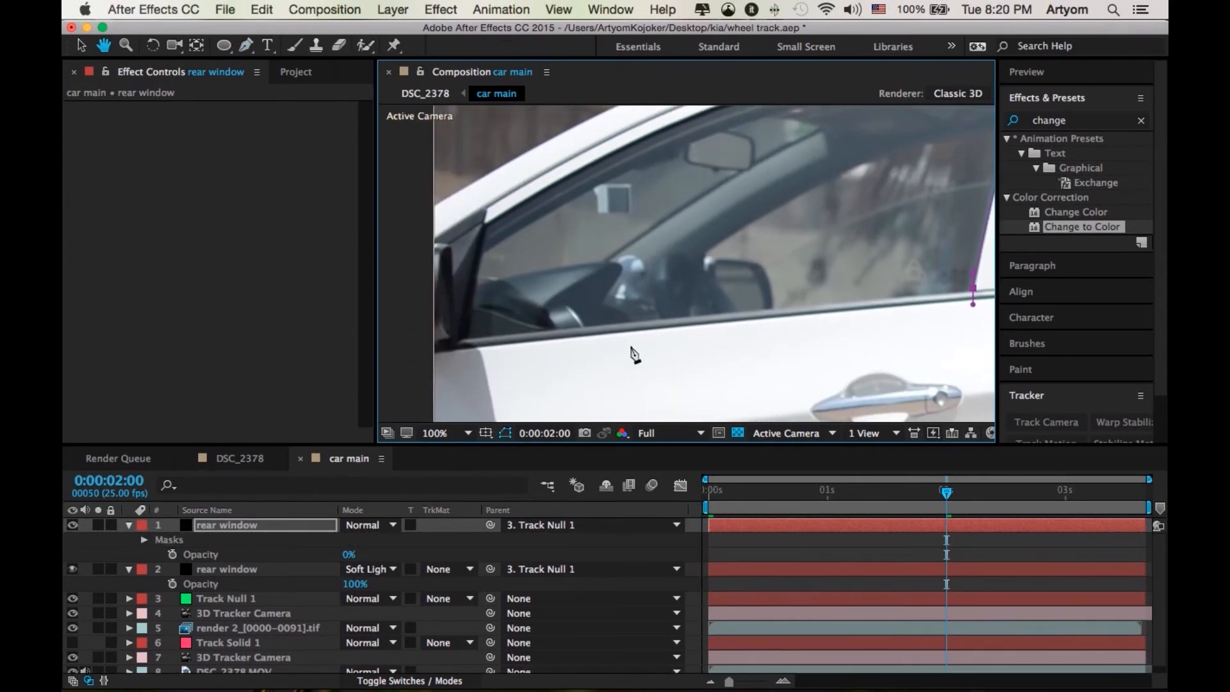
click(476, 338)
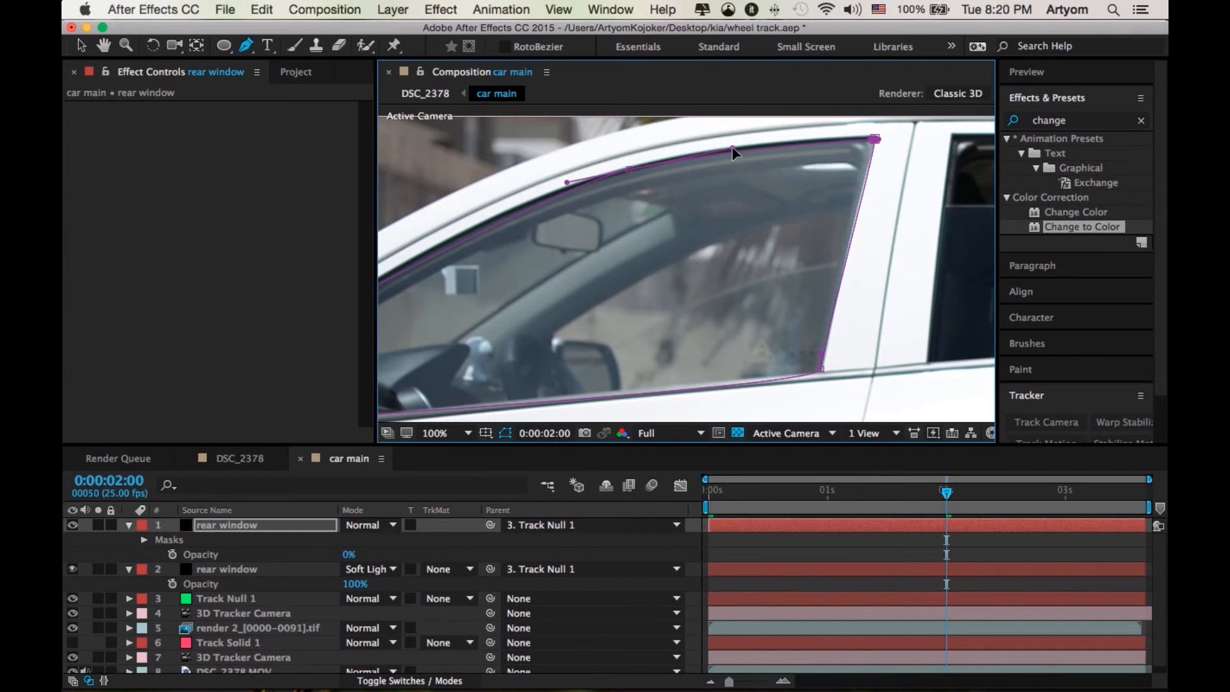
Set the front window solid's opacity to 100% and its blending mode to Soft Light
drag(348, 554, 526, 541)
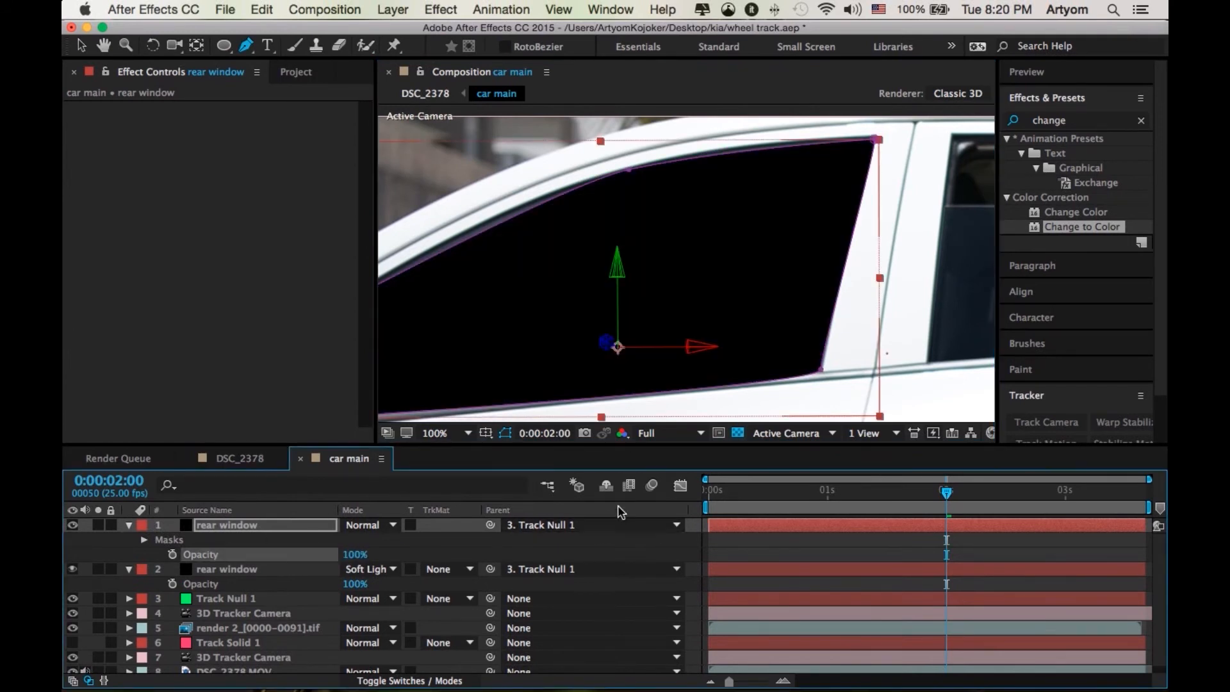
click(370, 525)
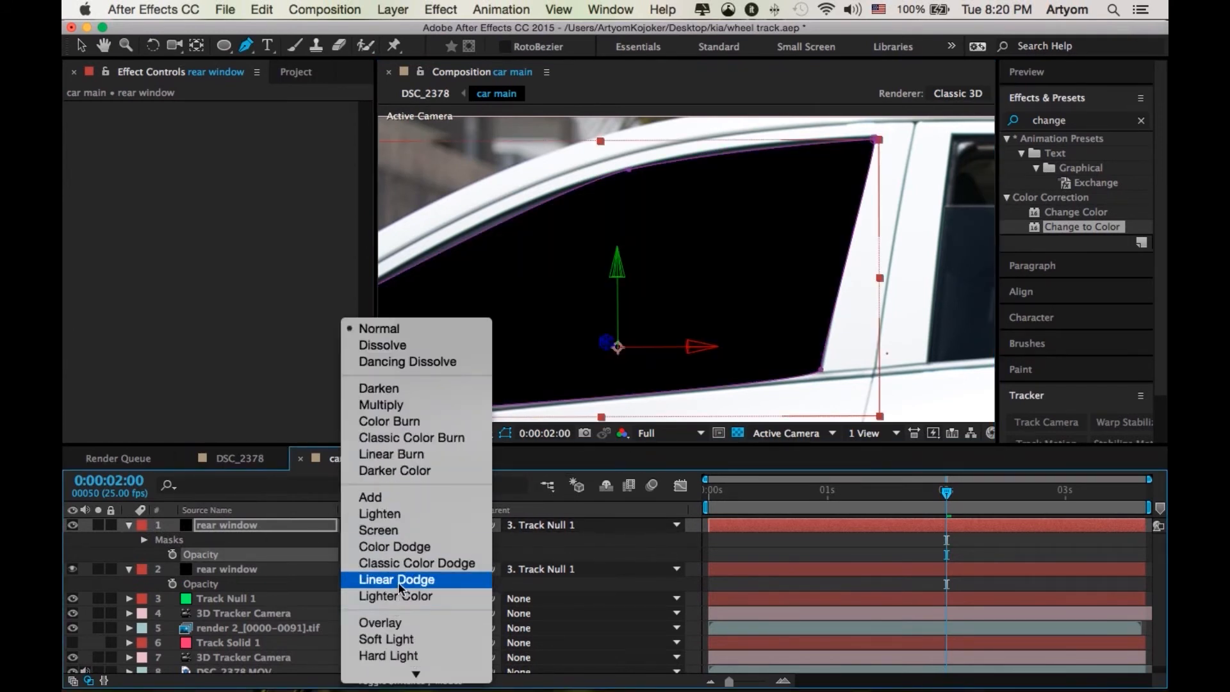
click(393, 640)
Feather the front window mask by 2 pixels and fit the whole composition in view
key(f)
click(364, 554)
text(2)
click(475, 552)
click(434, 431)
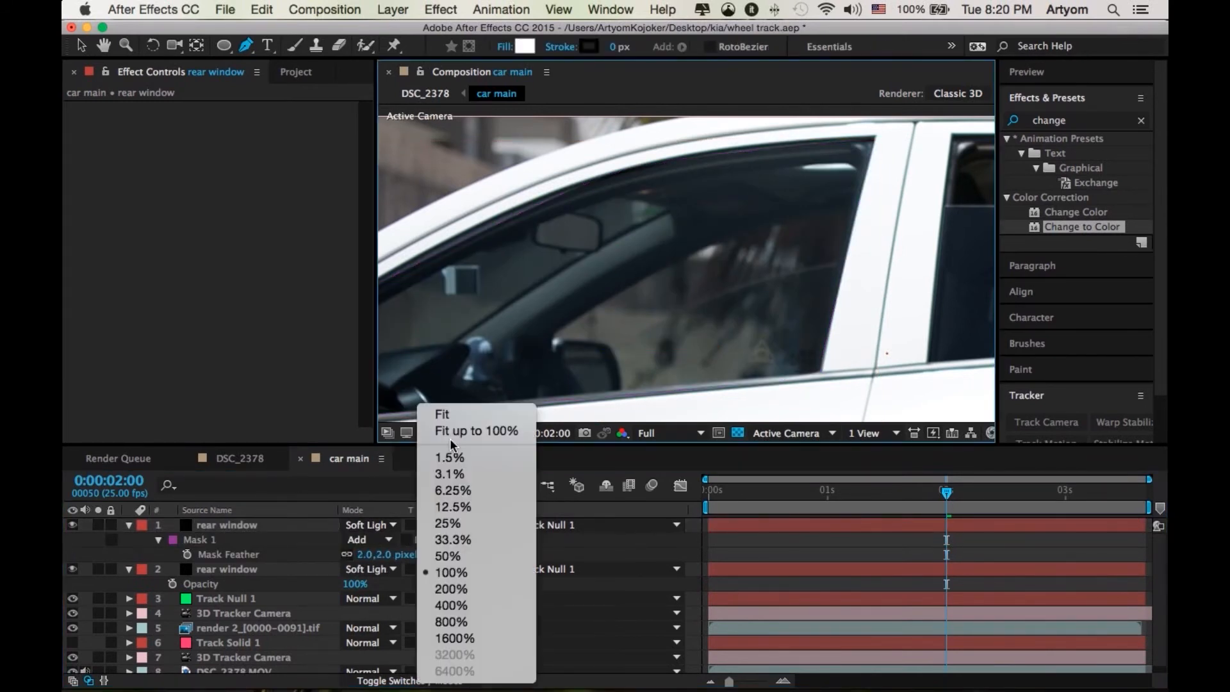
click(458, 425)
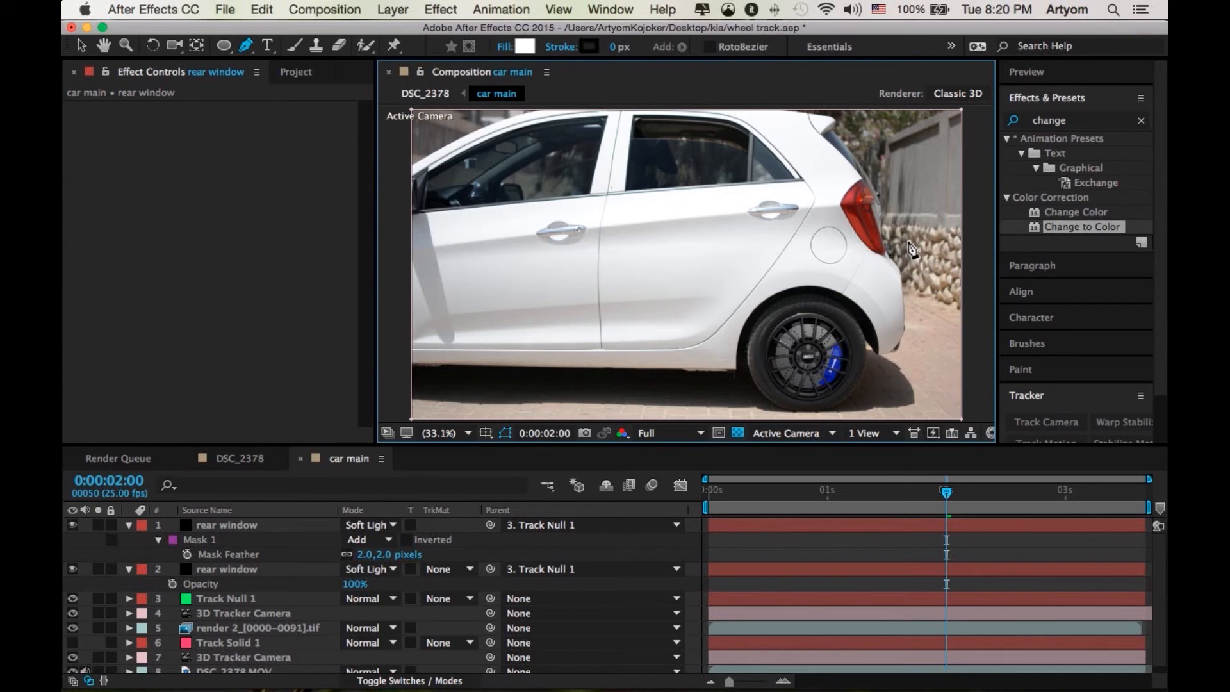
Collapse both window tint layers and check the tinted windows at 0:00:00:21
click(129, 524)
click(128, 540)
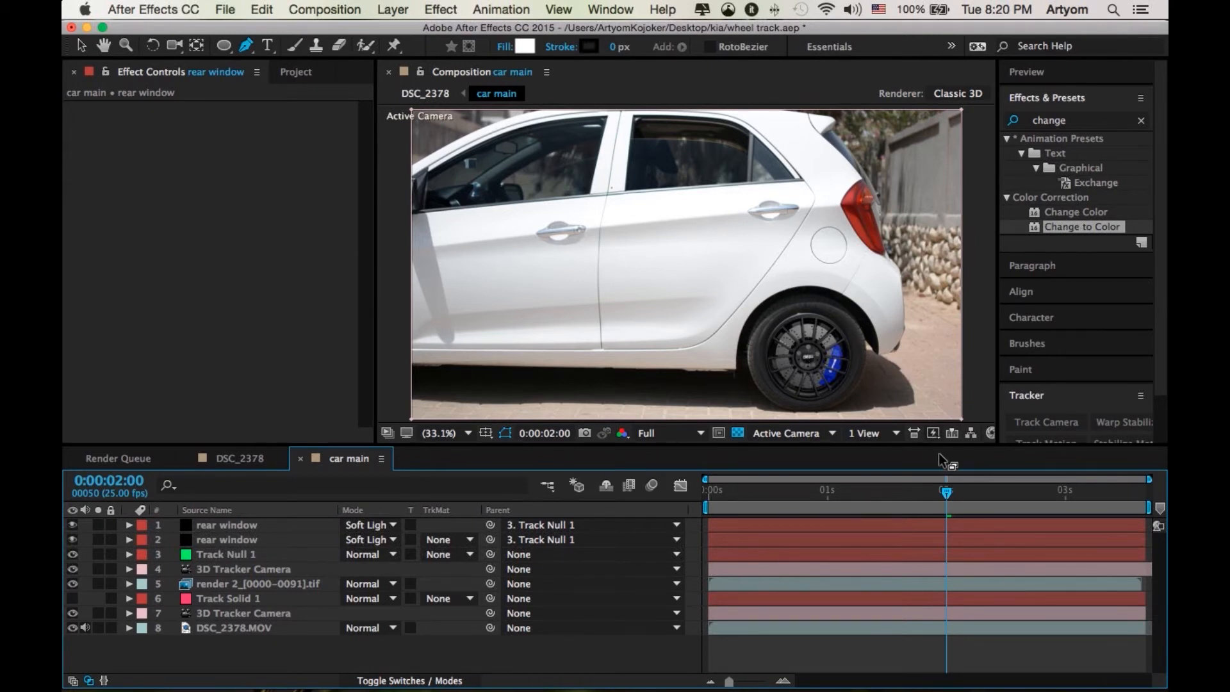
click(809, 493)
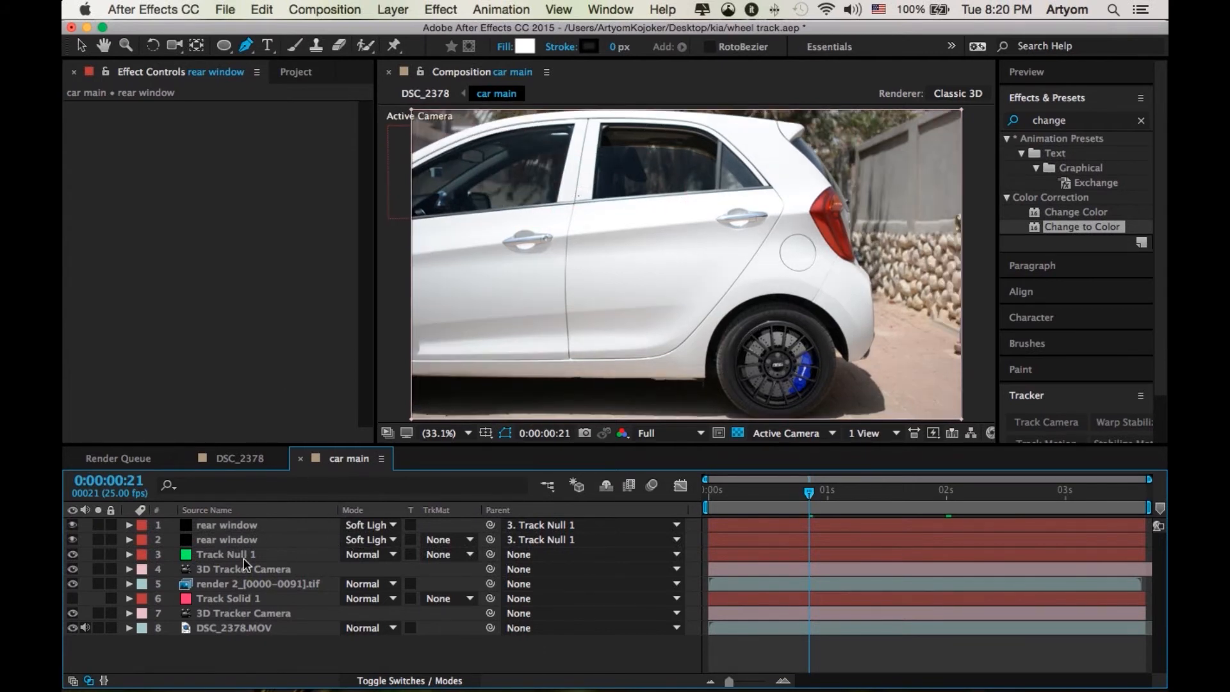
Create a null from the DSC_2378.MOV camera track point between the fuel cap and the tail light
click(250, 625)
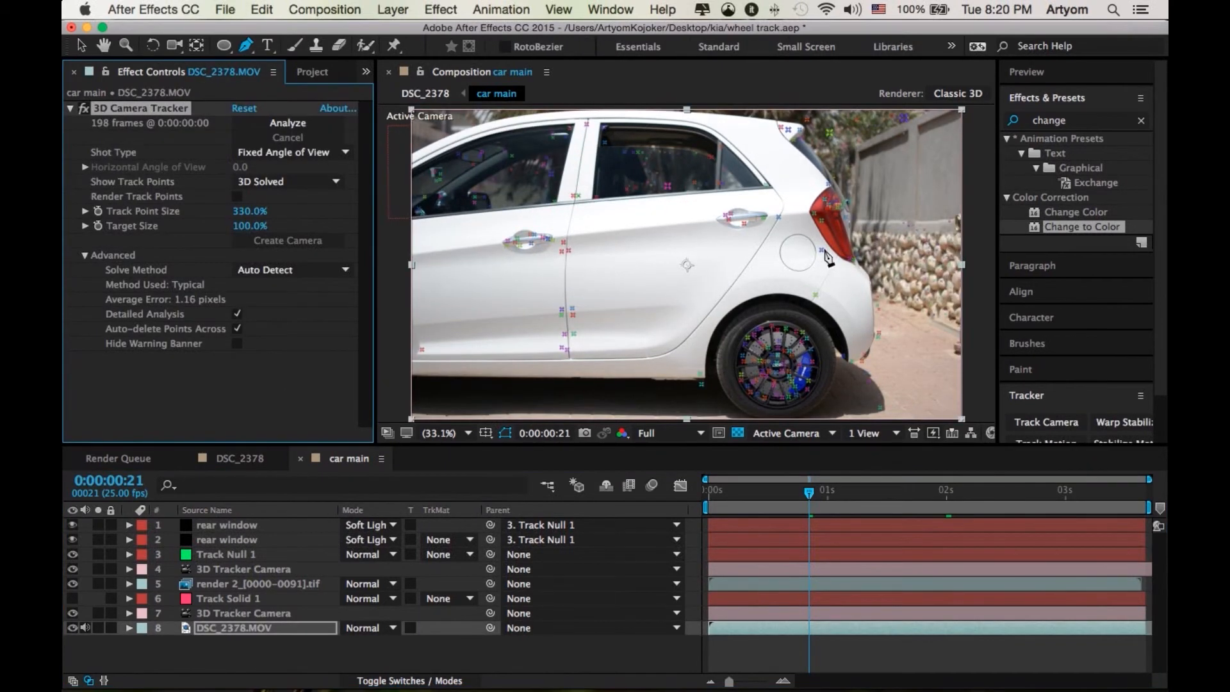
key(v)
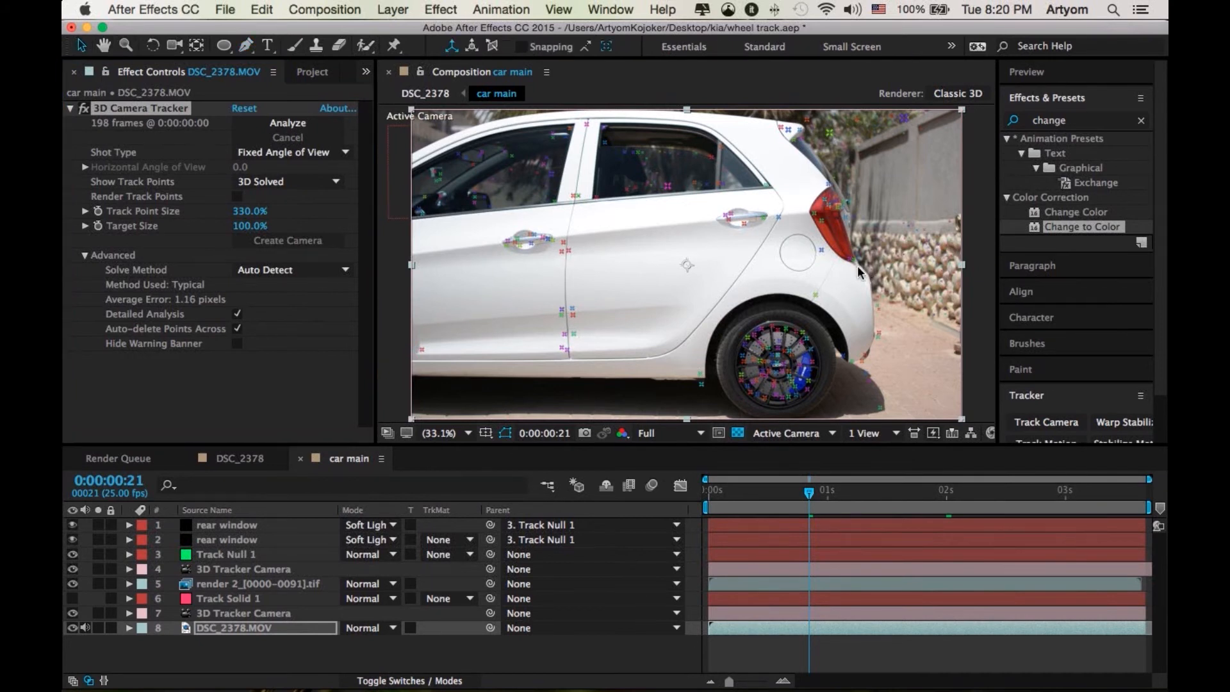
right_click(822, 258)
click(852, 302)
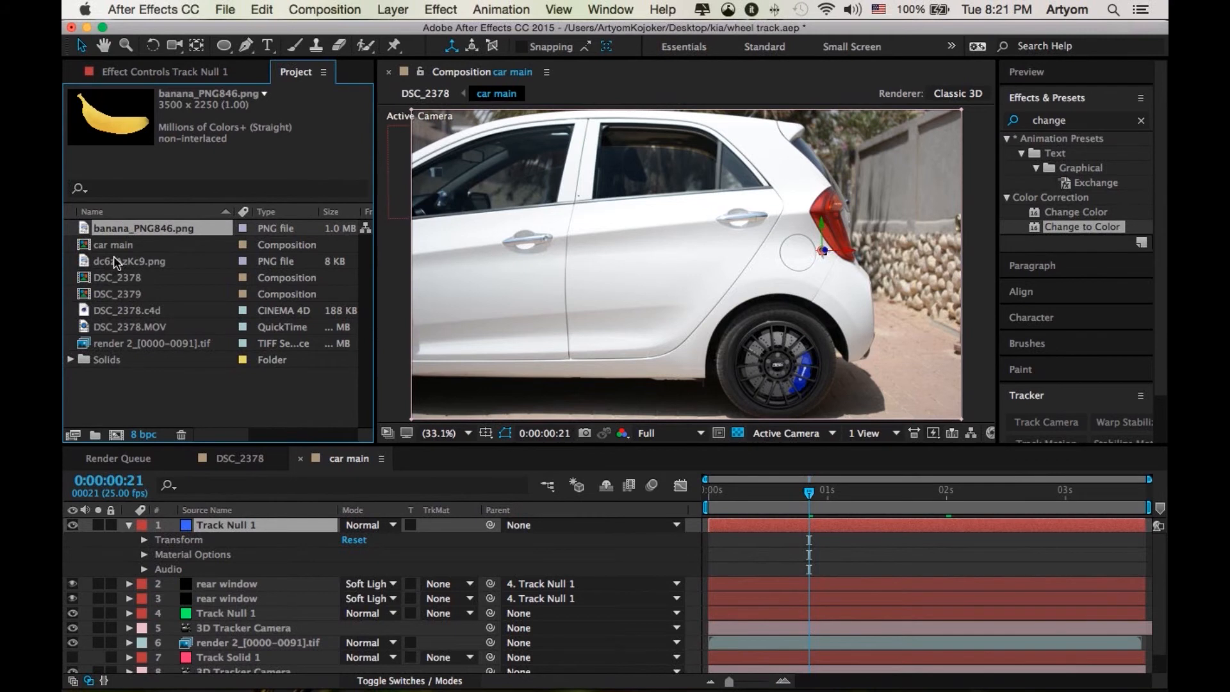
Add banana_PNG846.png to the car main composition as a layer above the new track null
drag(146, 227, 311, 528)
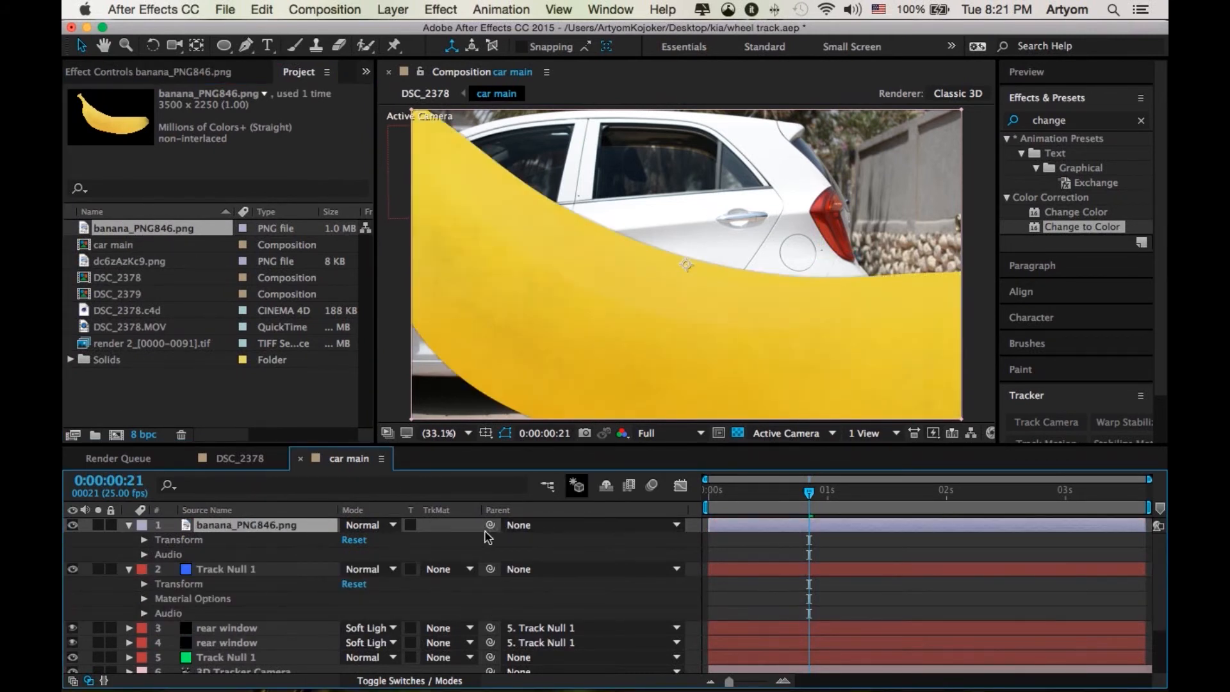
Make the banana_PNG846.png layer 3D and parent it to the newly created Track Null 1 in layer 2
click(400, 680)
click(437, 524)
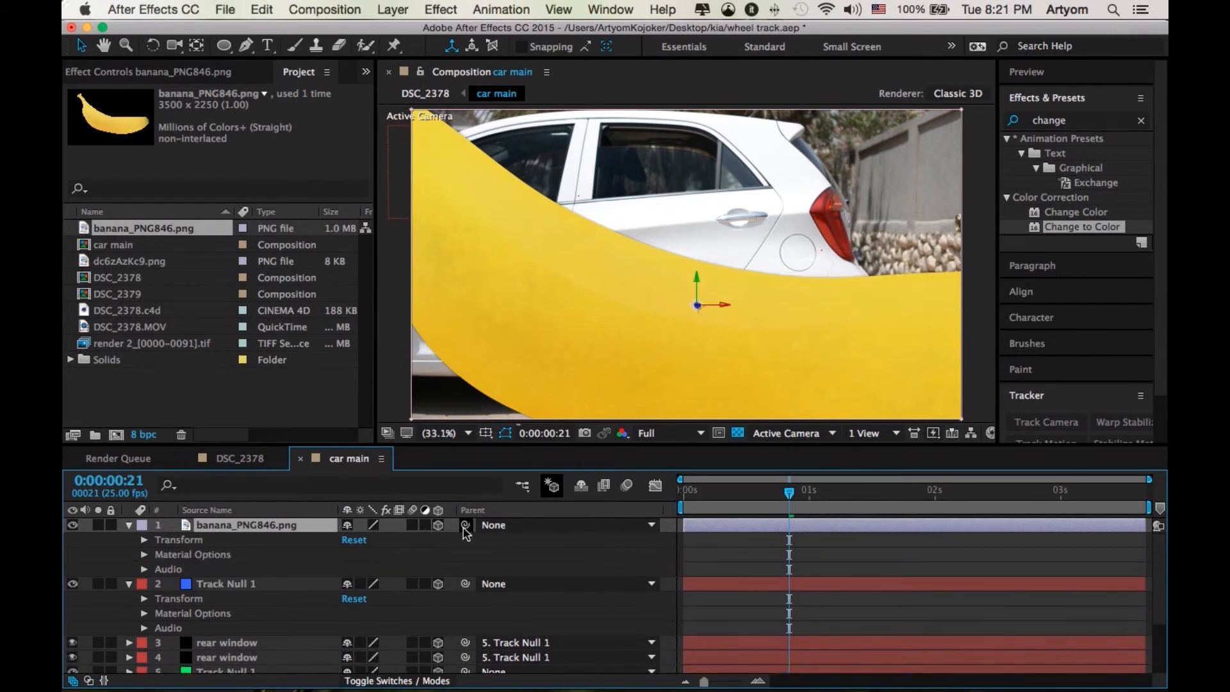
drag(468, 529, 269, 581)
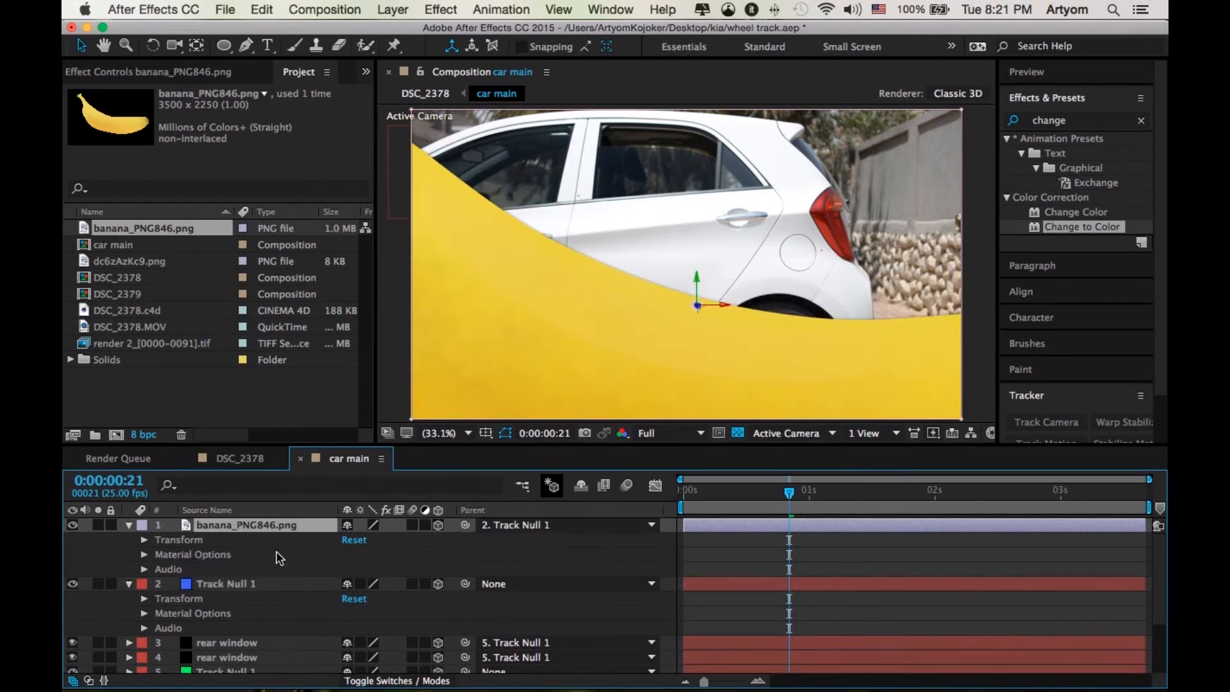
Set the banana layer's position to 0, 0, 0 relative to its parent null
key(p)
click(392, 542)
text(0)
click(365, 542)
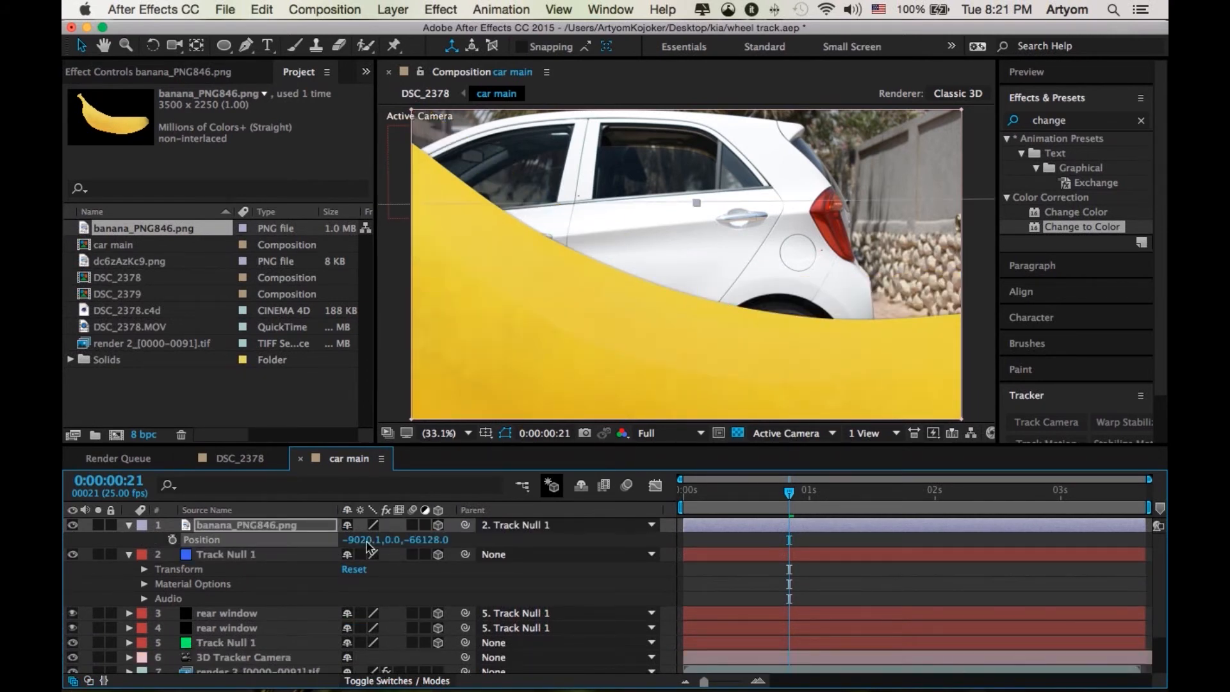
text(0)
click(493, 540)
click(416, 542)
text(0)
click(473, 541)
Scale the banana layer to 58% and place it inside the car's round fuel cap
click(313, 527)
drag(794, 249, 487, 273)
scroll(814, 233, up, 3)
key(v)
key(s)
drag(378, 539, 448, 478)
drag(766, 272, 533, 264)
drag(685, 192, 684, 197)
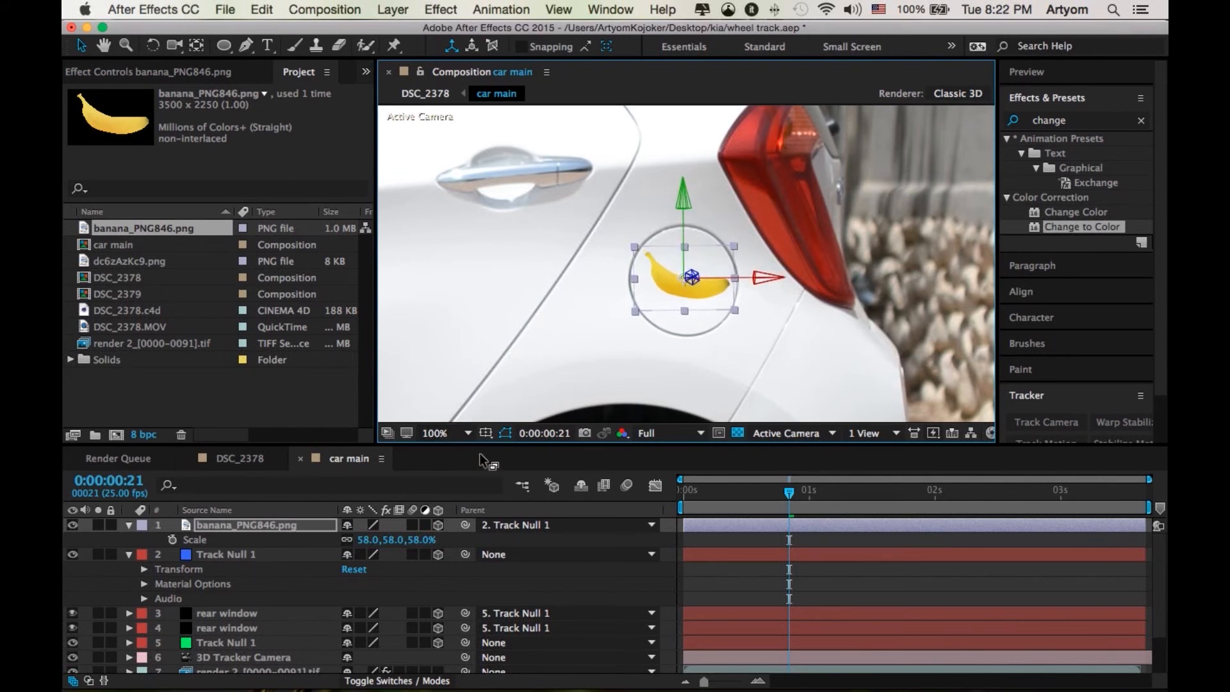
Fit the whole composition in view, collapse the banana and Track Null 1 layers, and preview the banana from the first frame
click(464, 433)
click(478, 420)
click(129, 525)
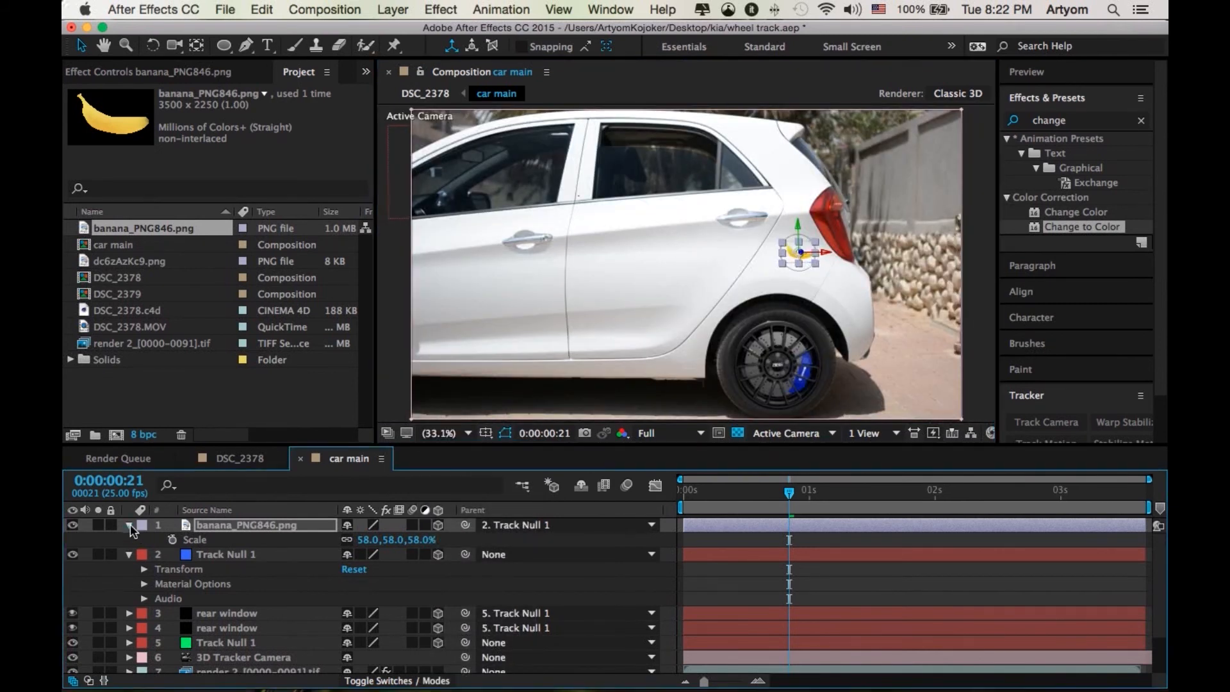
click(129, 540)
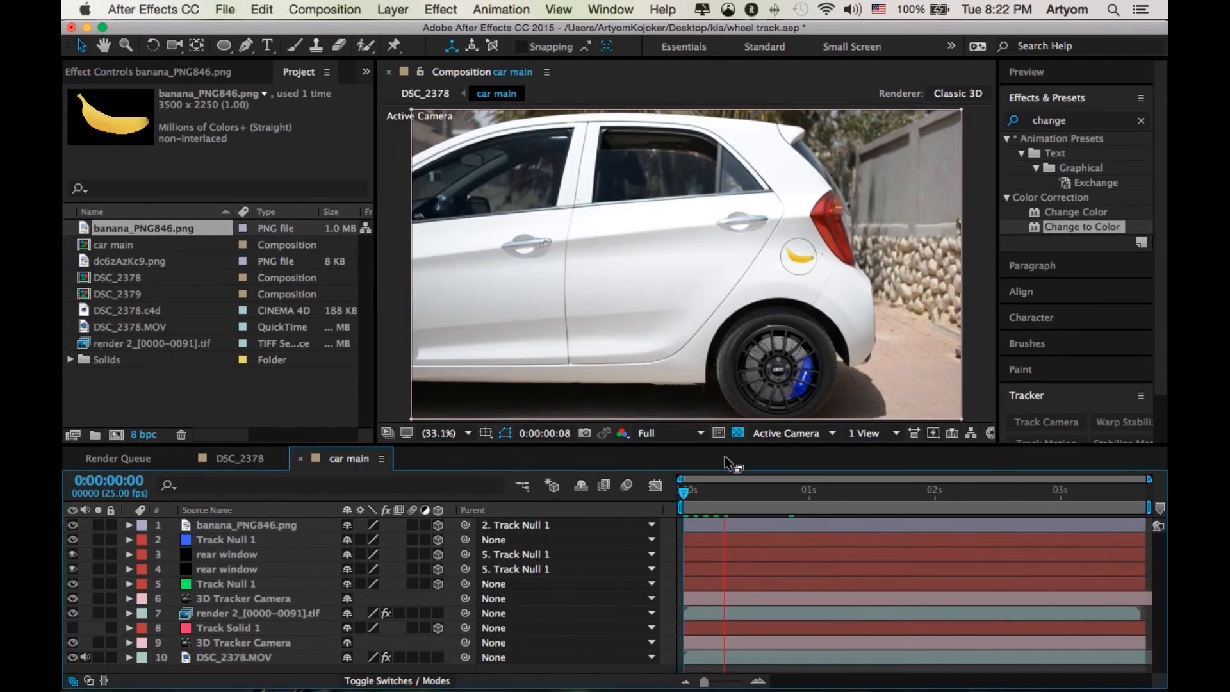
key(space)
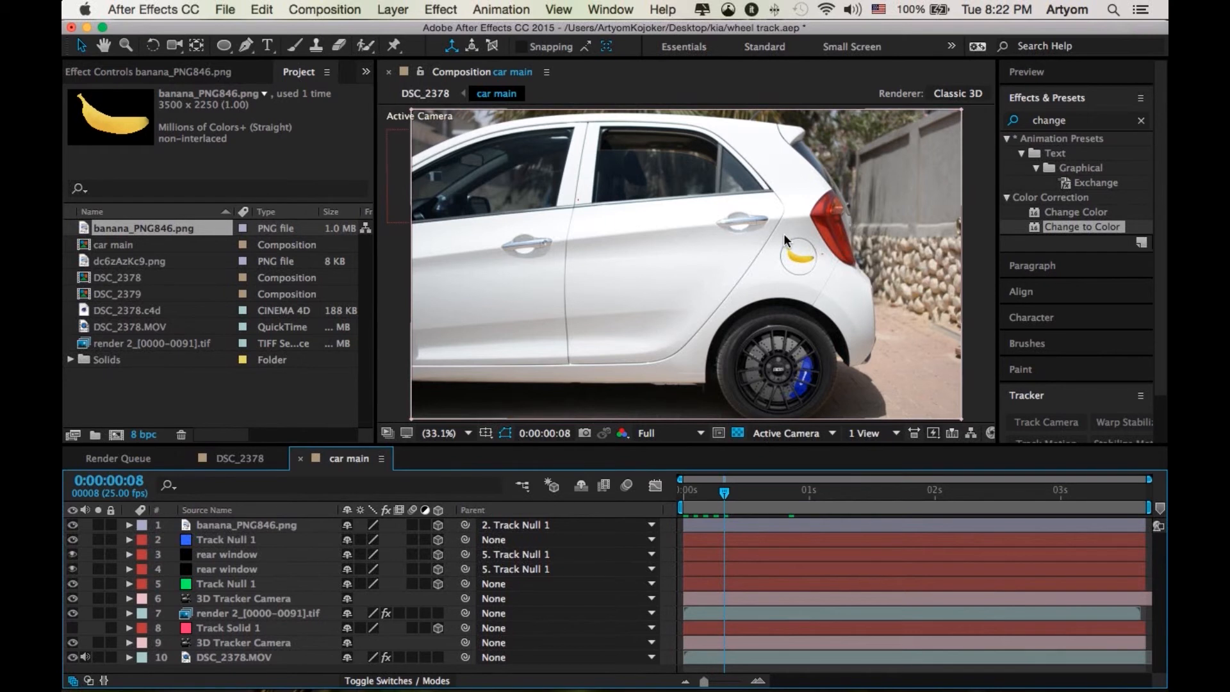
Open the DSC_2378 composition and compare the picture with the Black Solid 5 layer hidden and shown
click(255, 462)
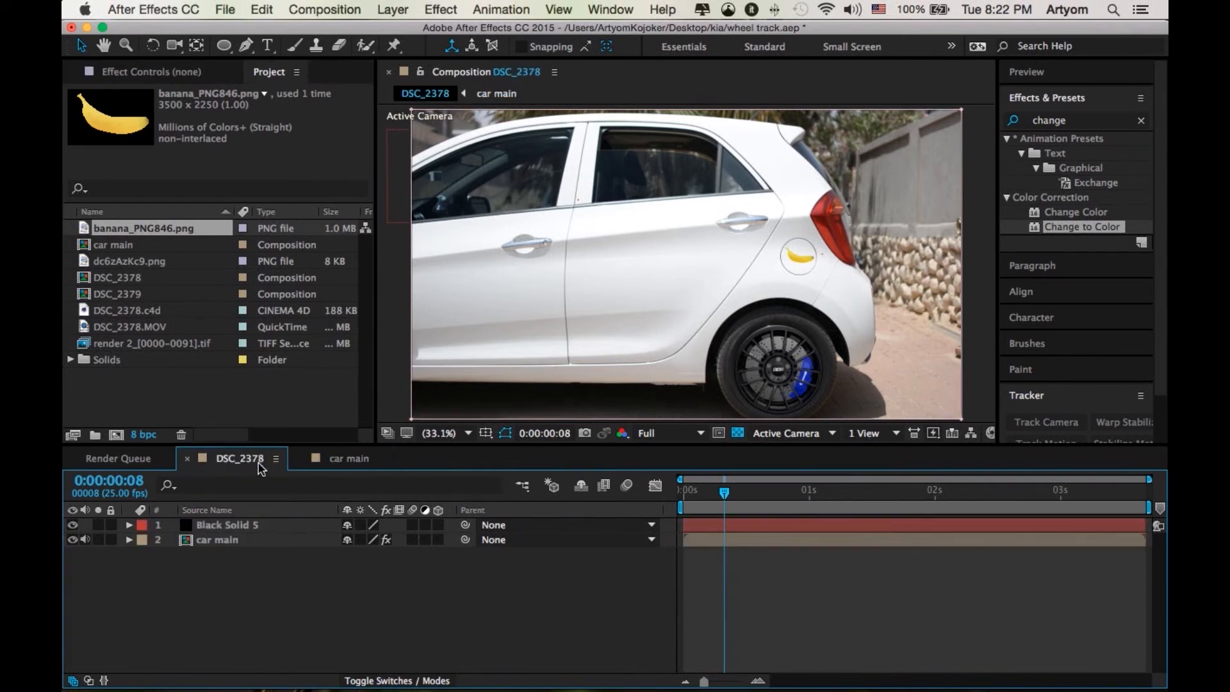
click(349, 458)
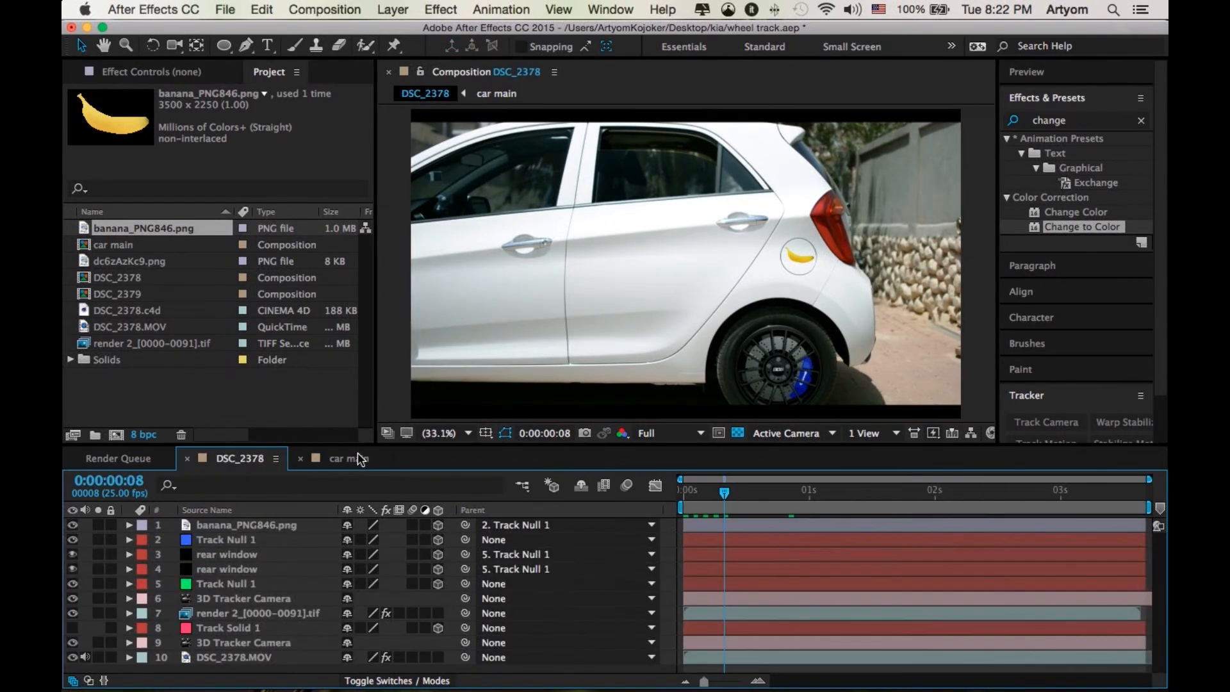
click(240, 459)
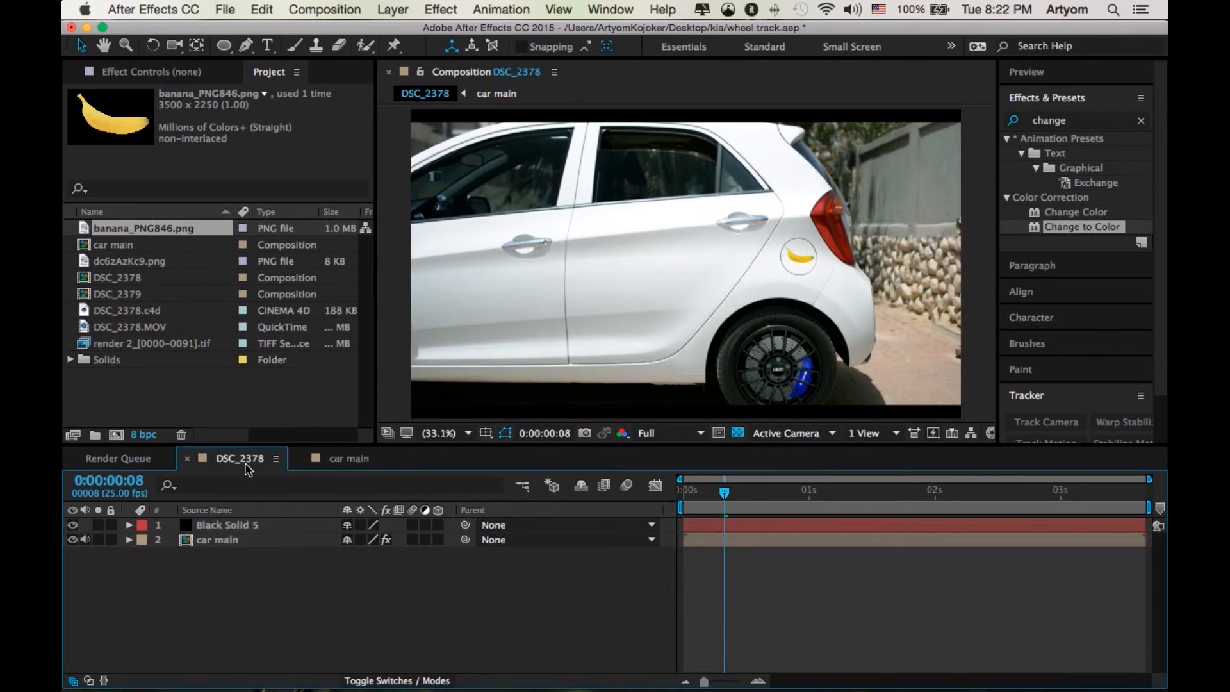
click(230, 539)
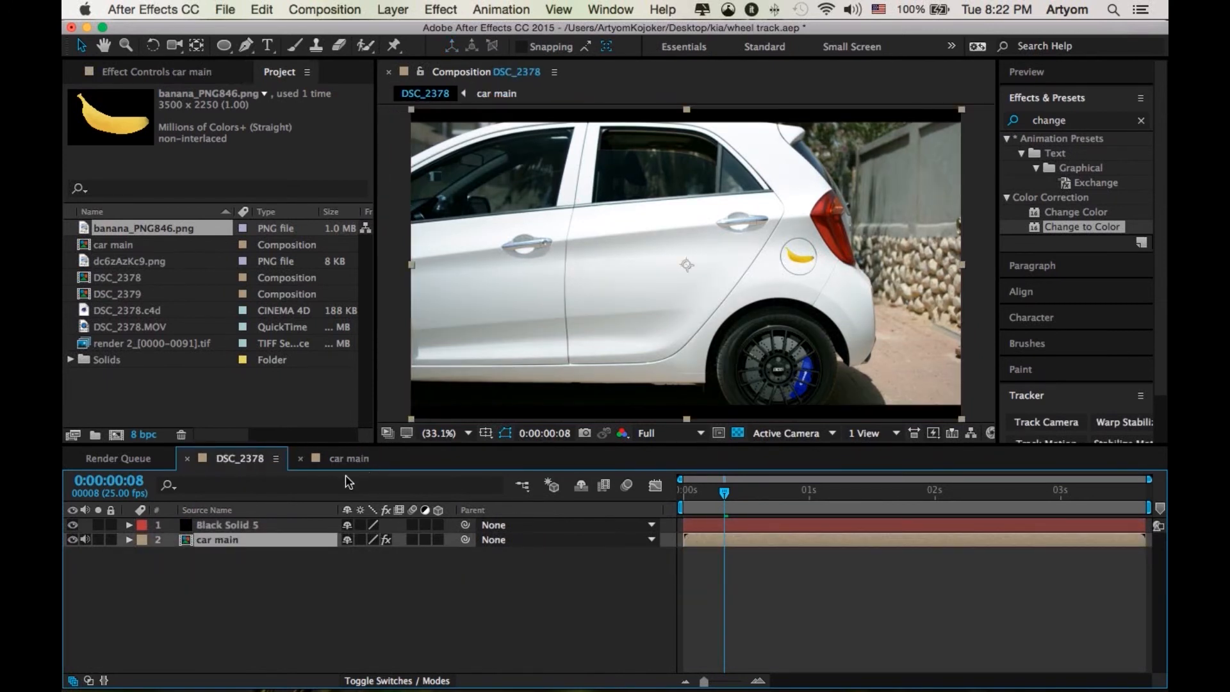
click(256, 525)
click(73, 526)
click(73, 525)
Expand the car main layer's Color Balance effect and compare the picture with the effect off and on
click(228, 540)
click(182, 73)
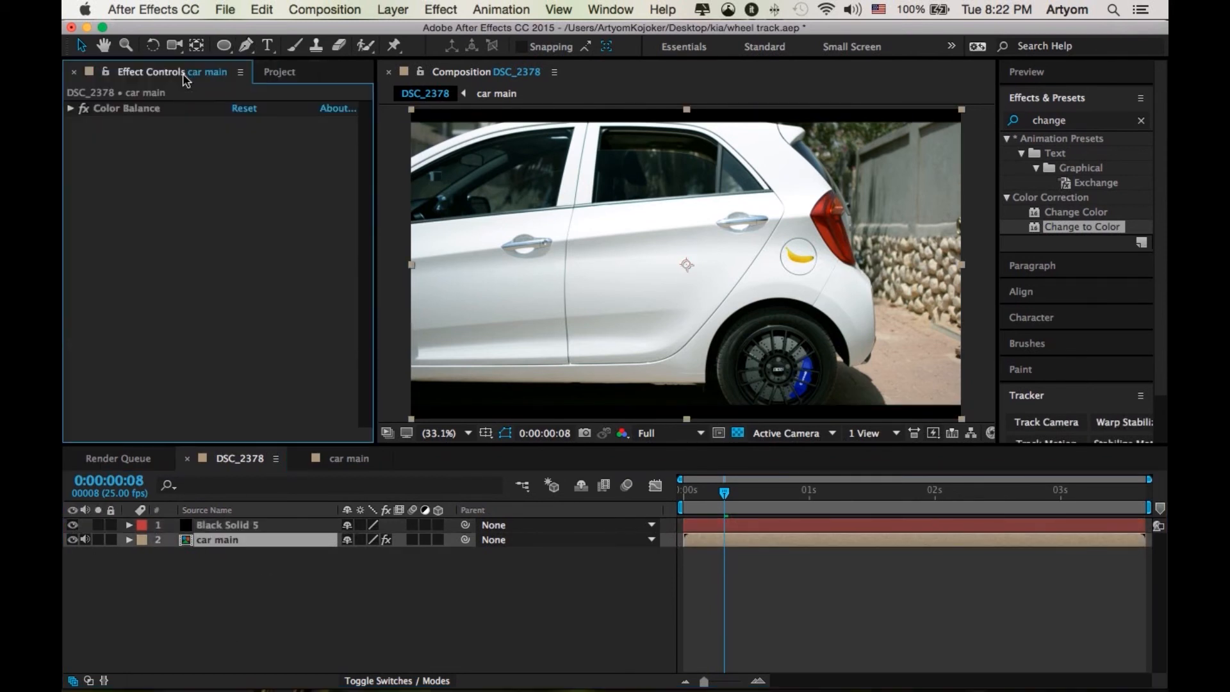
click(70, 109)
click(84, 109)
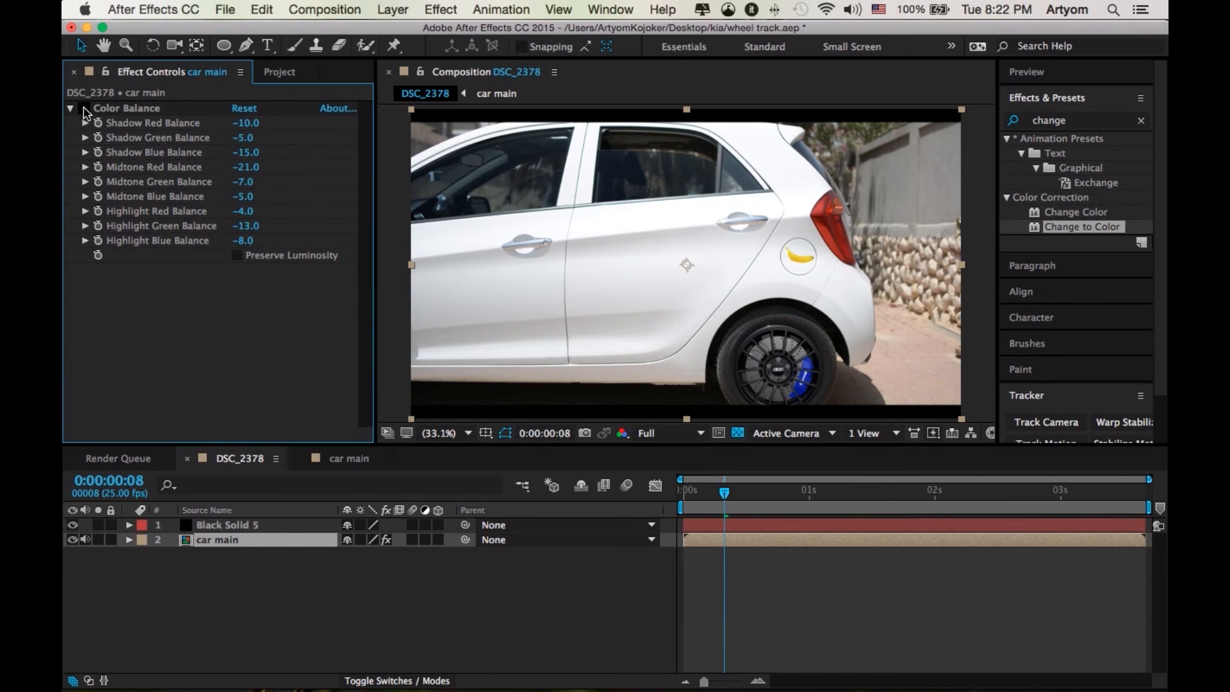
click(84, 109)
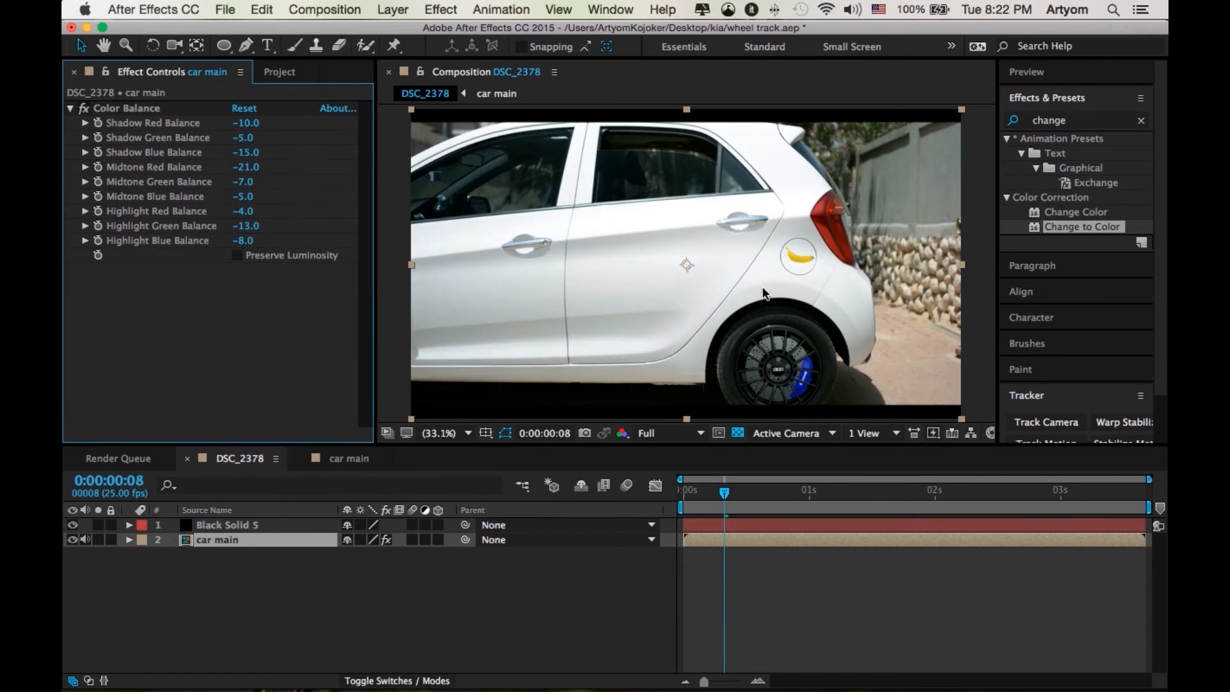
Preview the DSC_2378 composition from its first frame, and inspect the shot at 0:00:03:06 and 0:00:03:16
drag(724, 493, 684, 496)
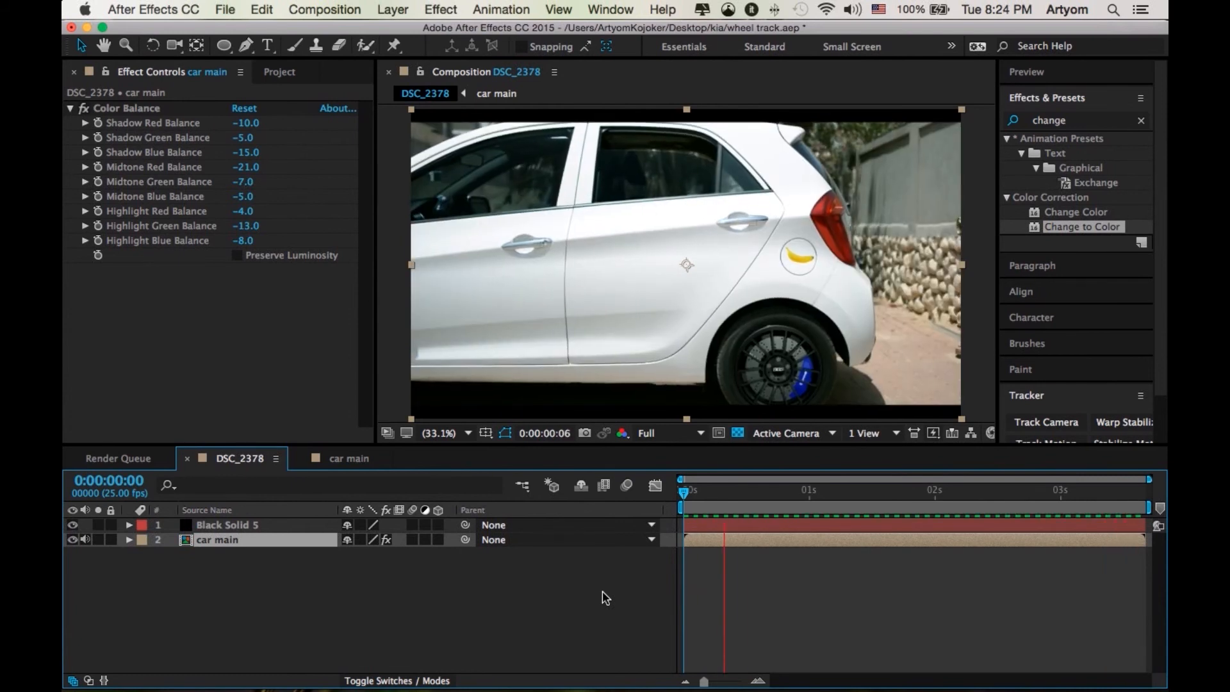
drag(722, 496, 681, 495)
key(space)
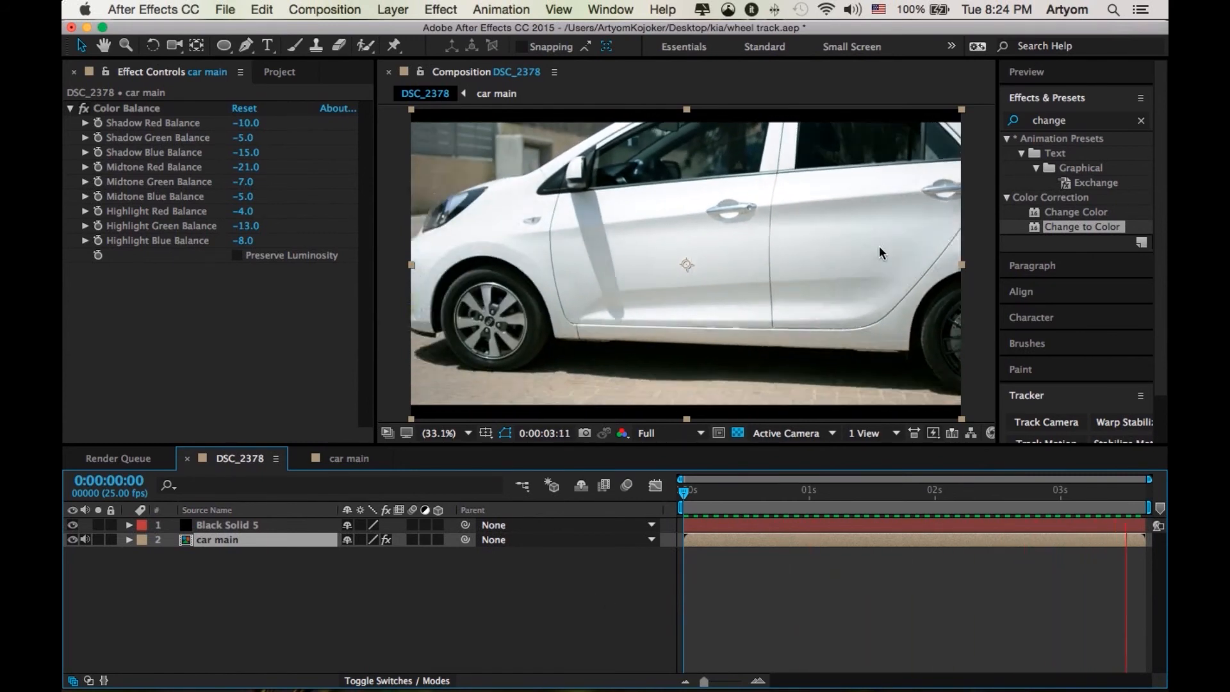
drag(880, 498, 1091, 500)
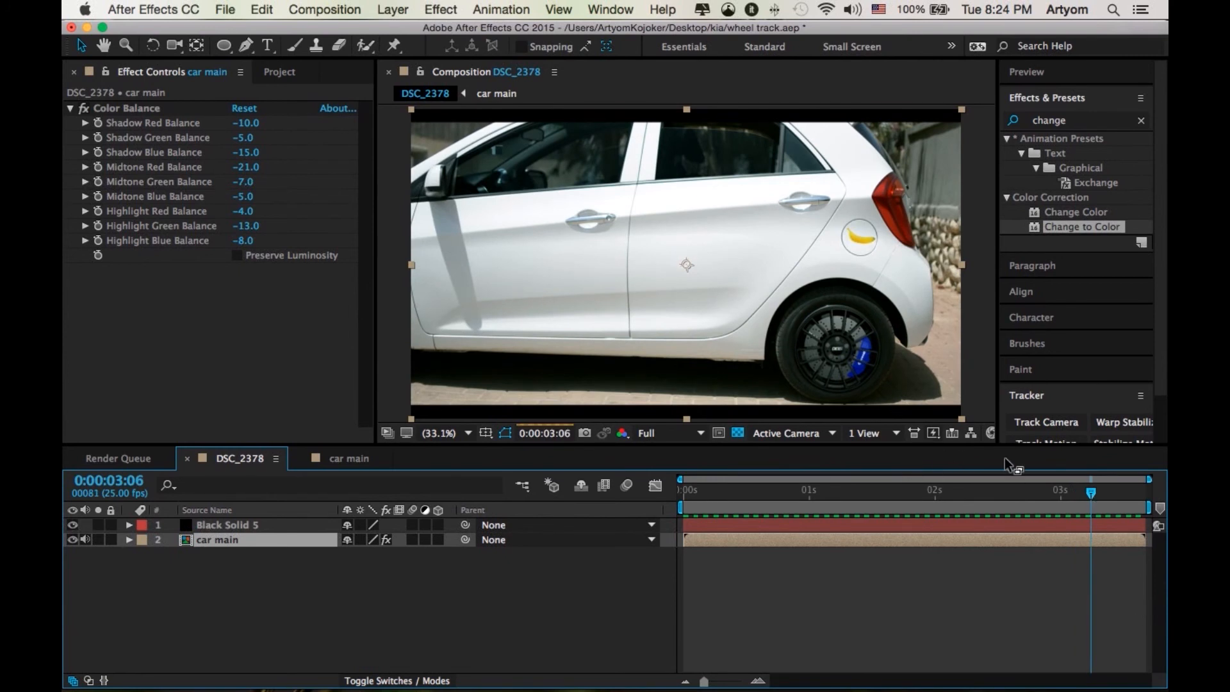
click(1141, 494)
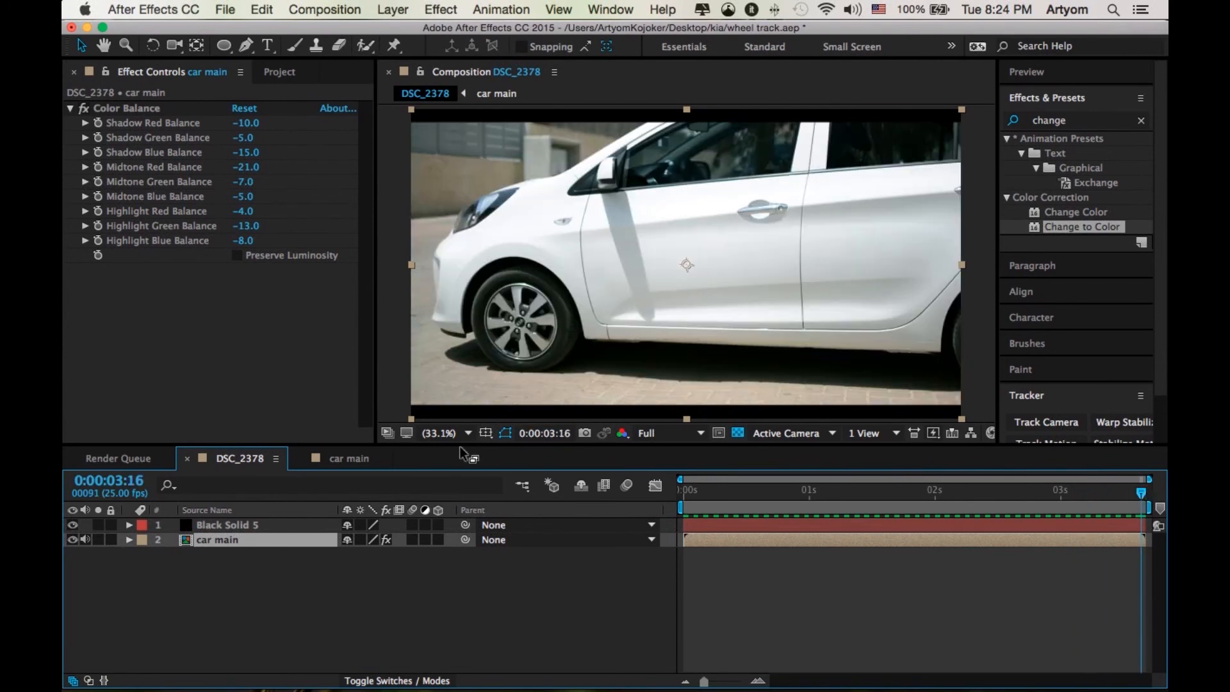
scroll(359, 462, up, 1)
Display the 3D Camera Tracker points of the DSC_2378.MOV layer in the car main composition at 0:00:03:16
click(356, 464)
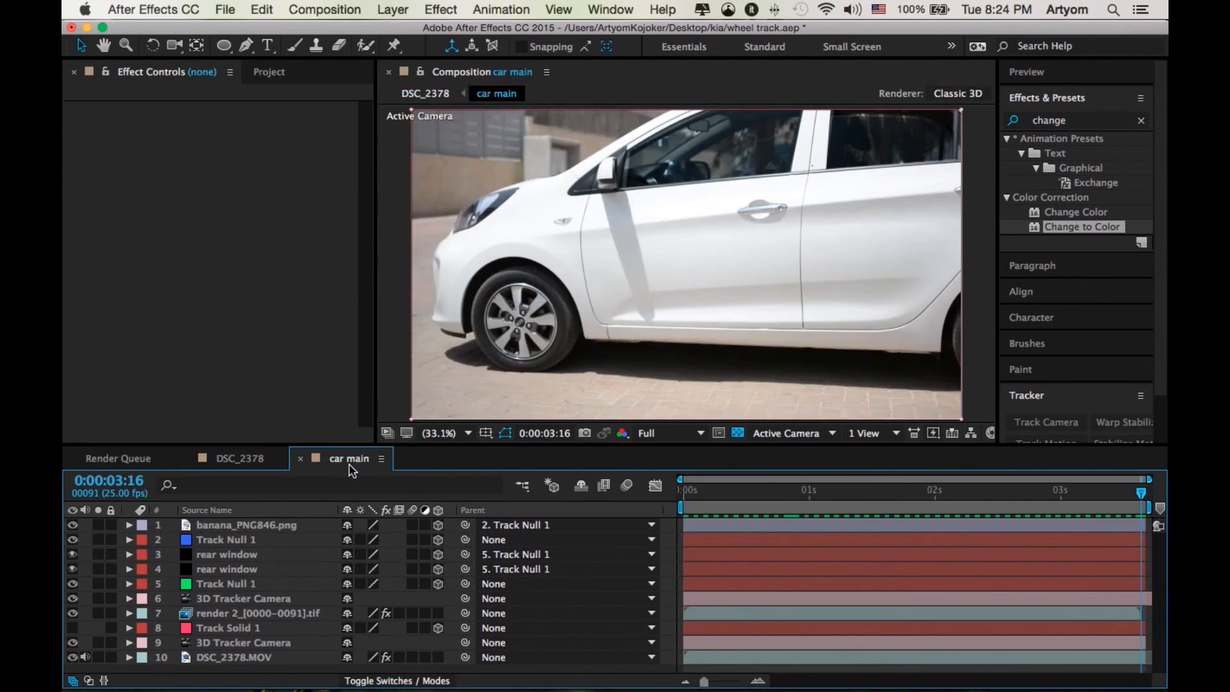
click(259, 657)
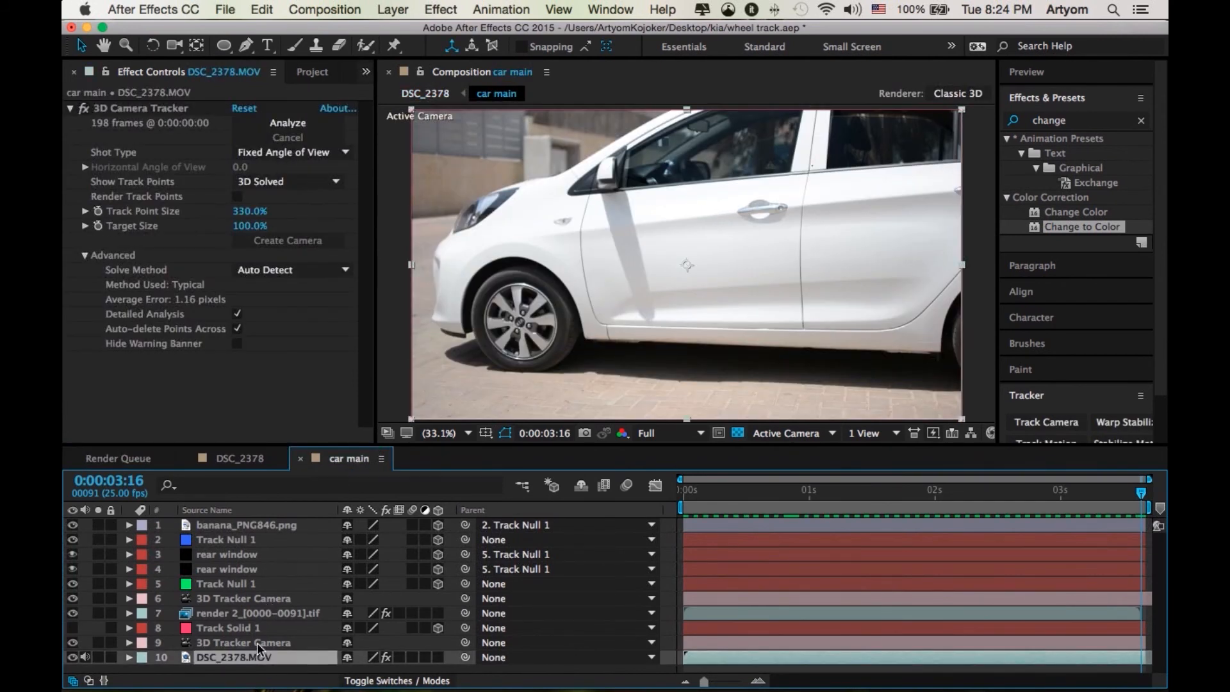
click(259, 643)
click(250, 657)
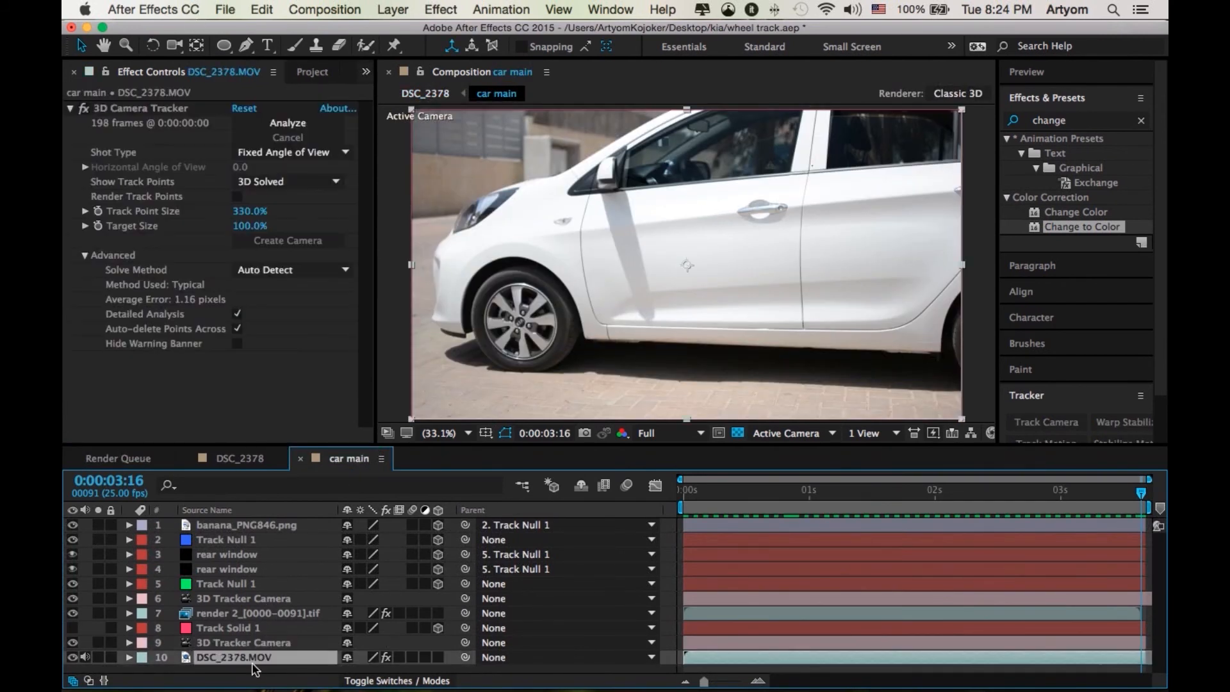
click(189, 109)
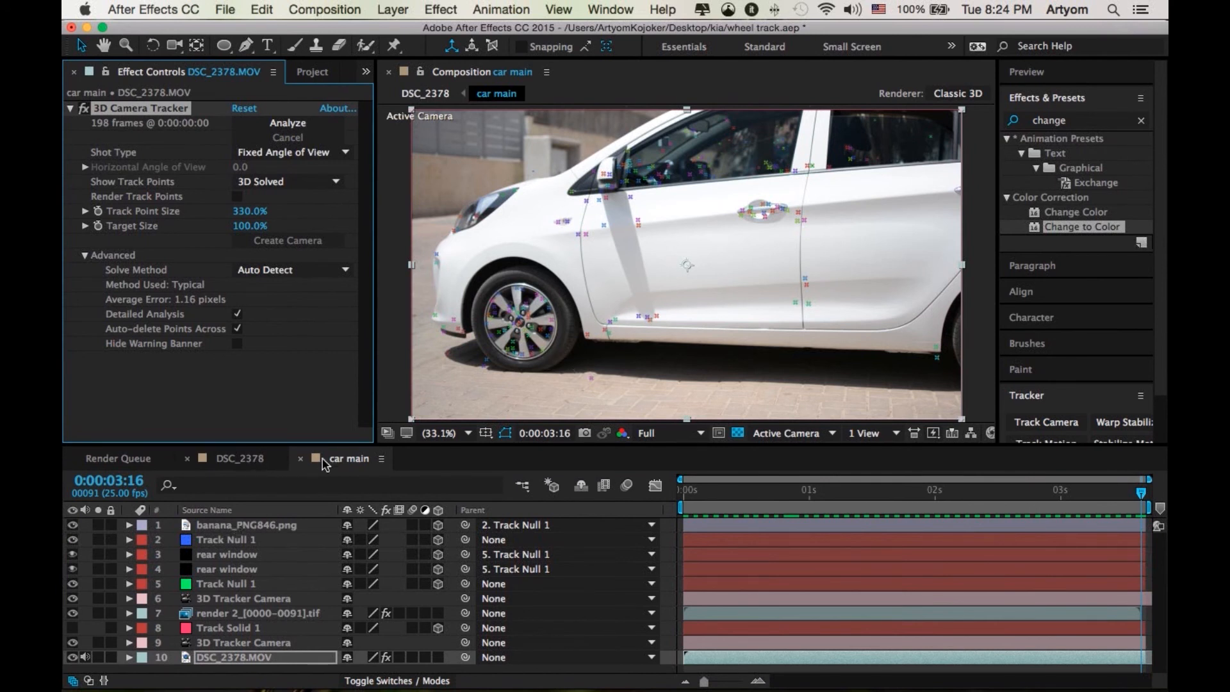
Check the DSC_2378 composition at 0:00:00:21, and view the track points in car main at the first frame
click(215, 460)
drag(1150, 499, 793, 492)
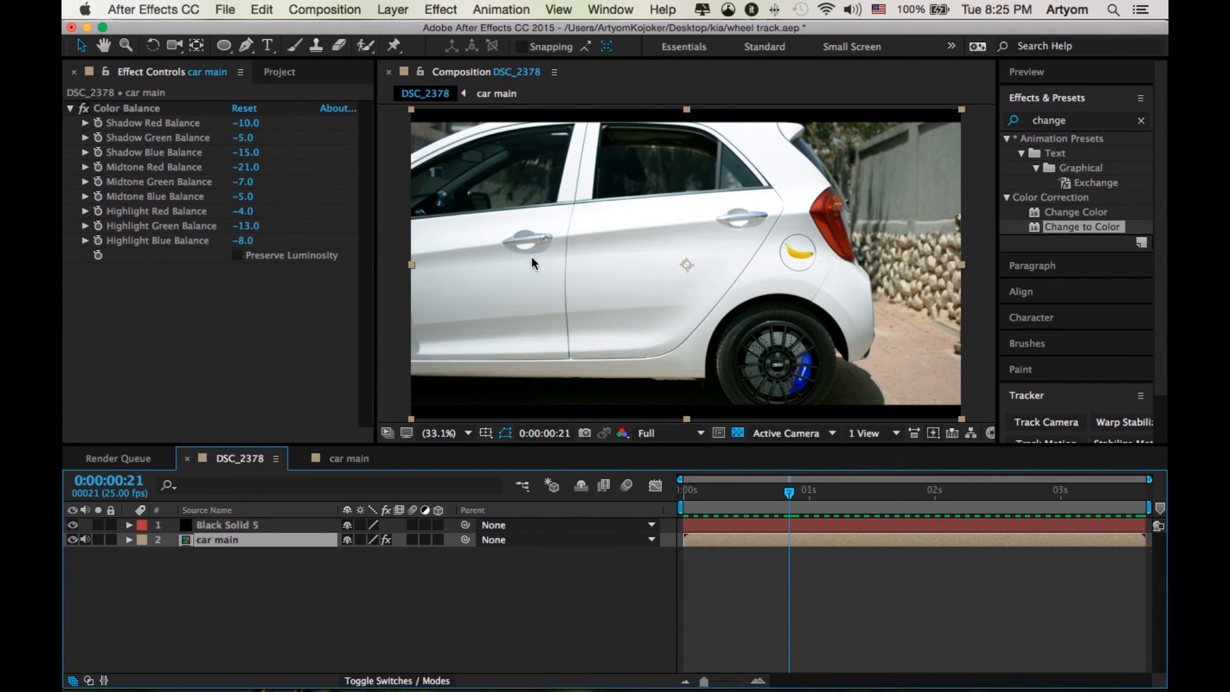
click(349, 458)
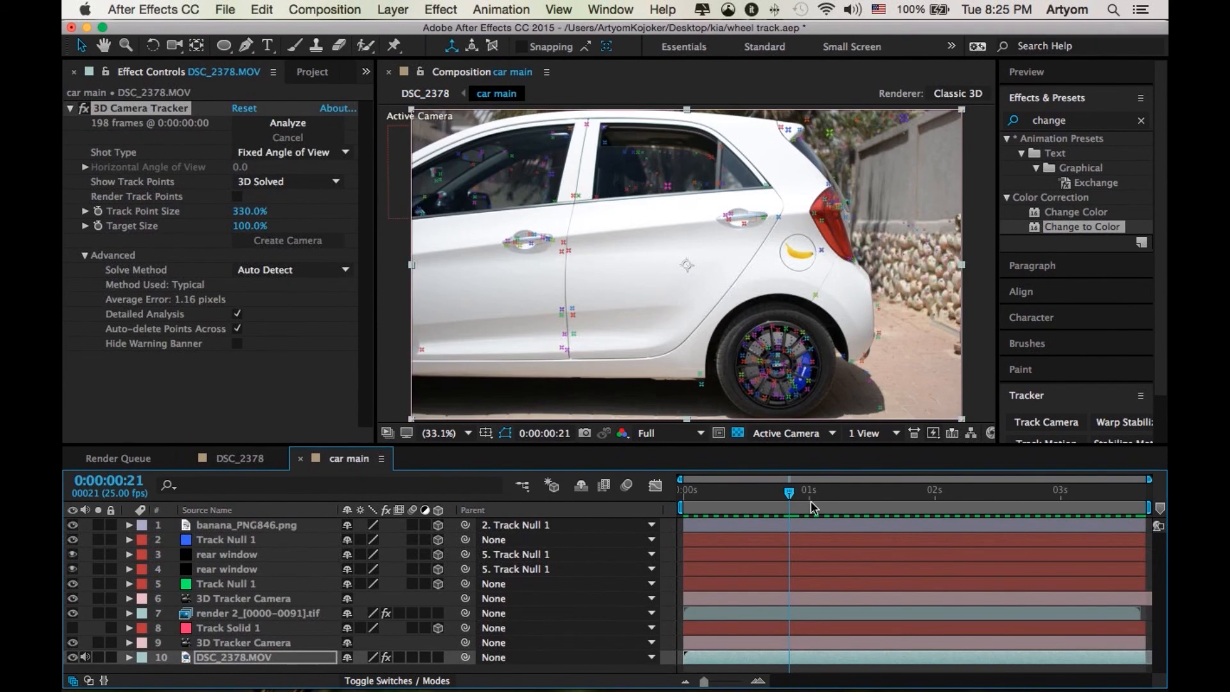
click(684, 494)
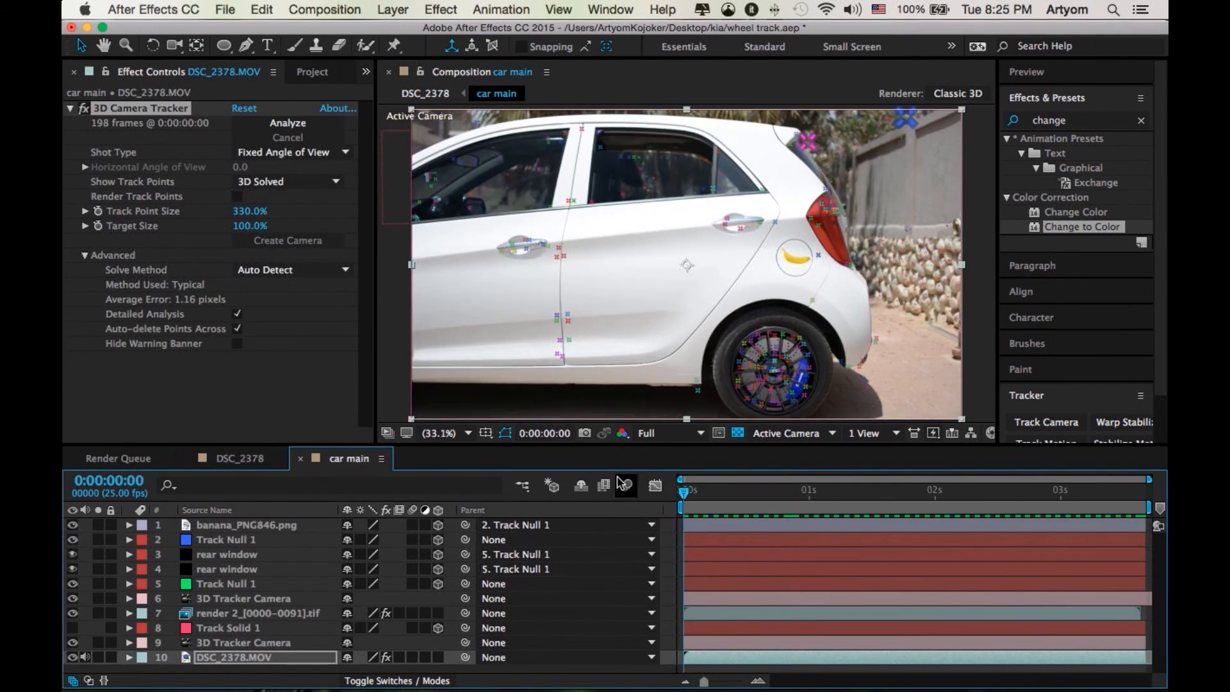